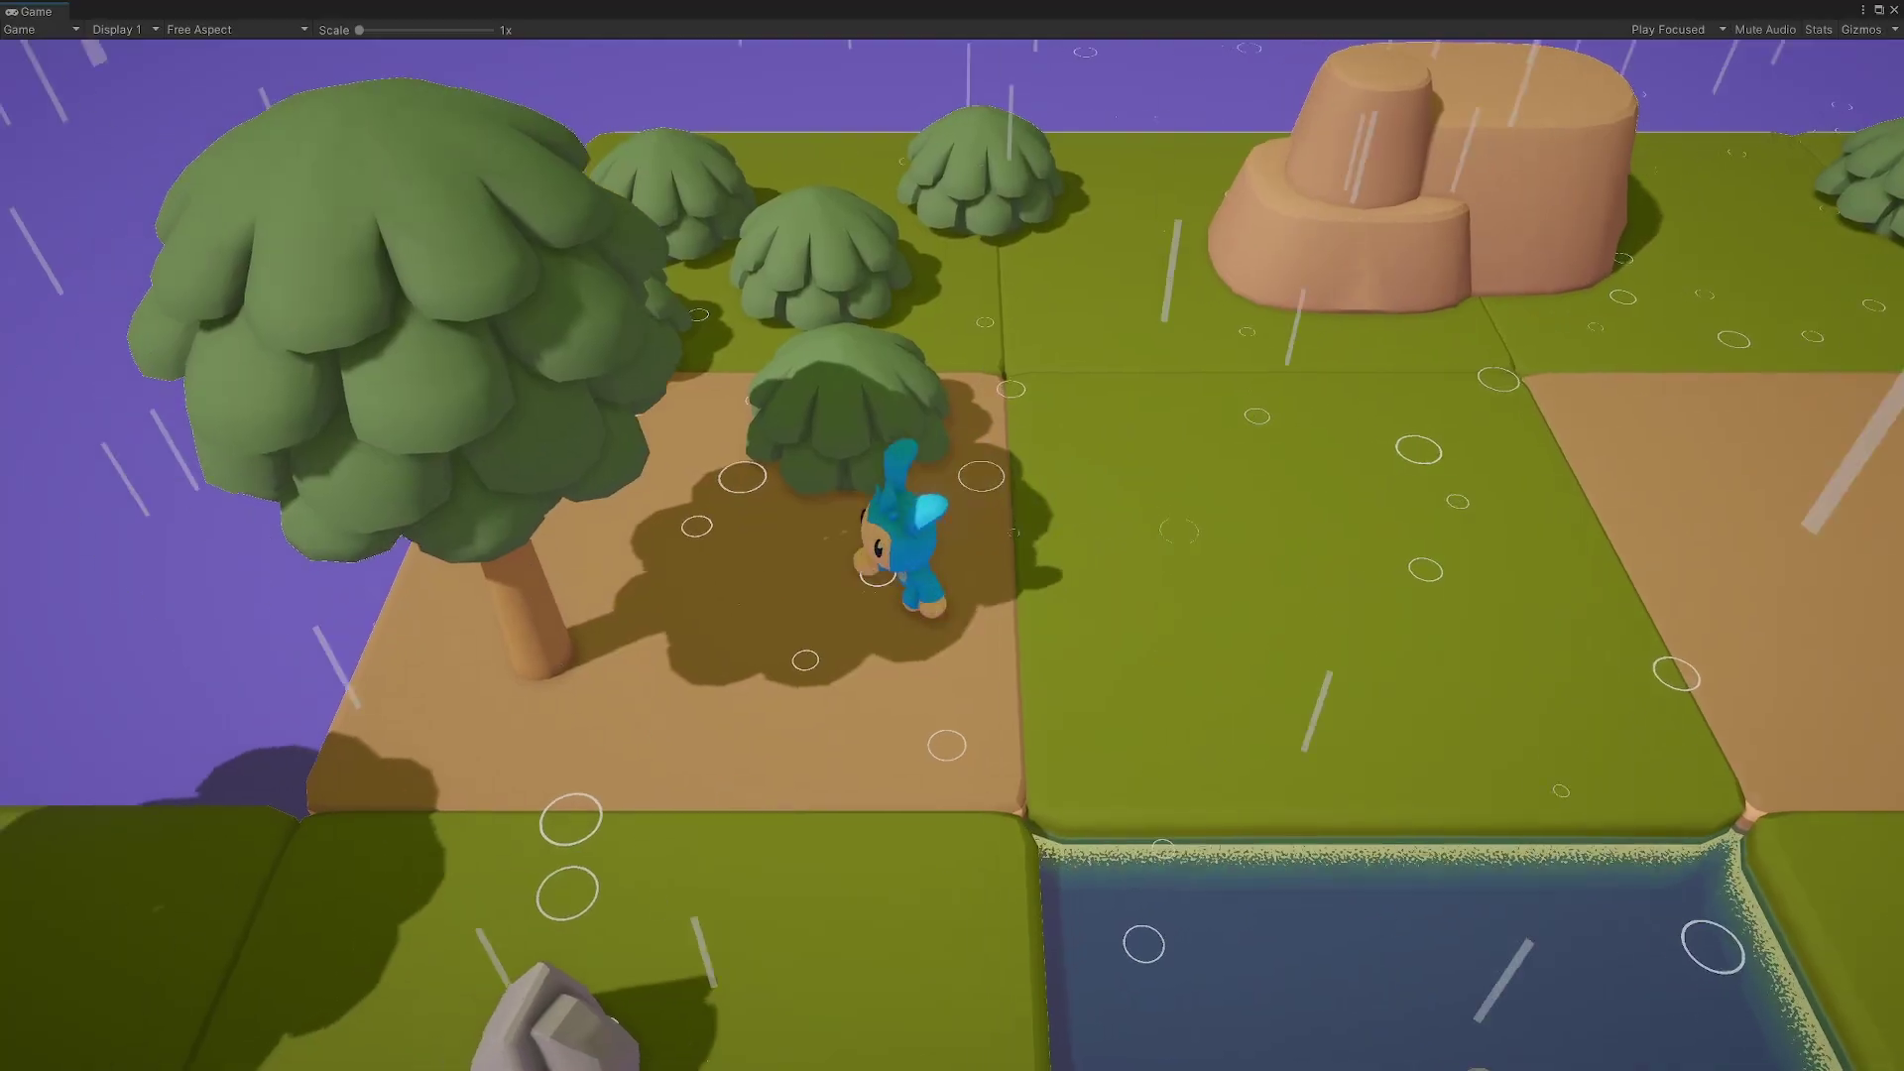
Walk the character down, right and back down so the rain follows it
key(s)
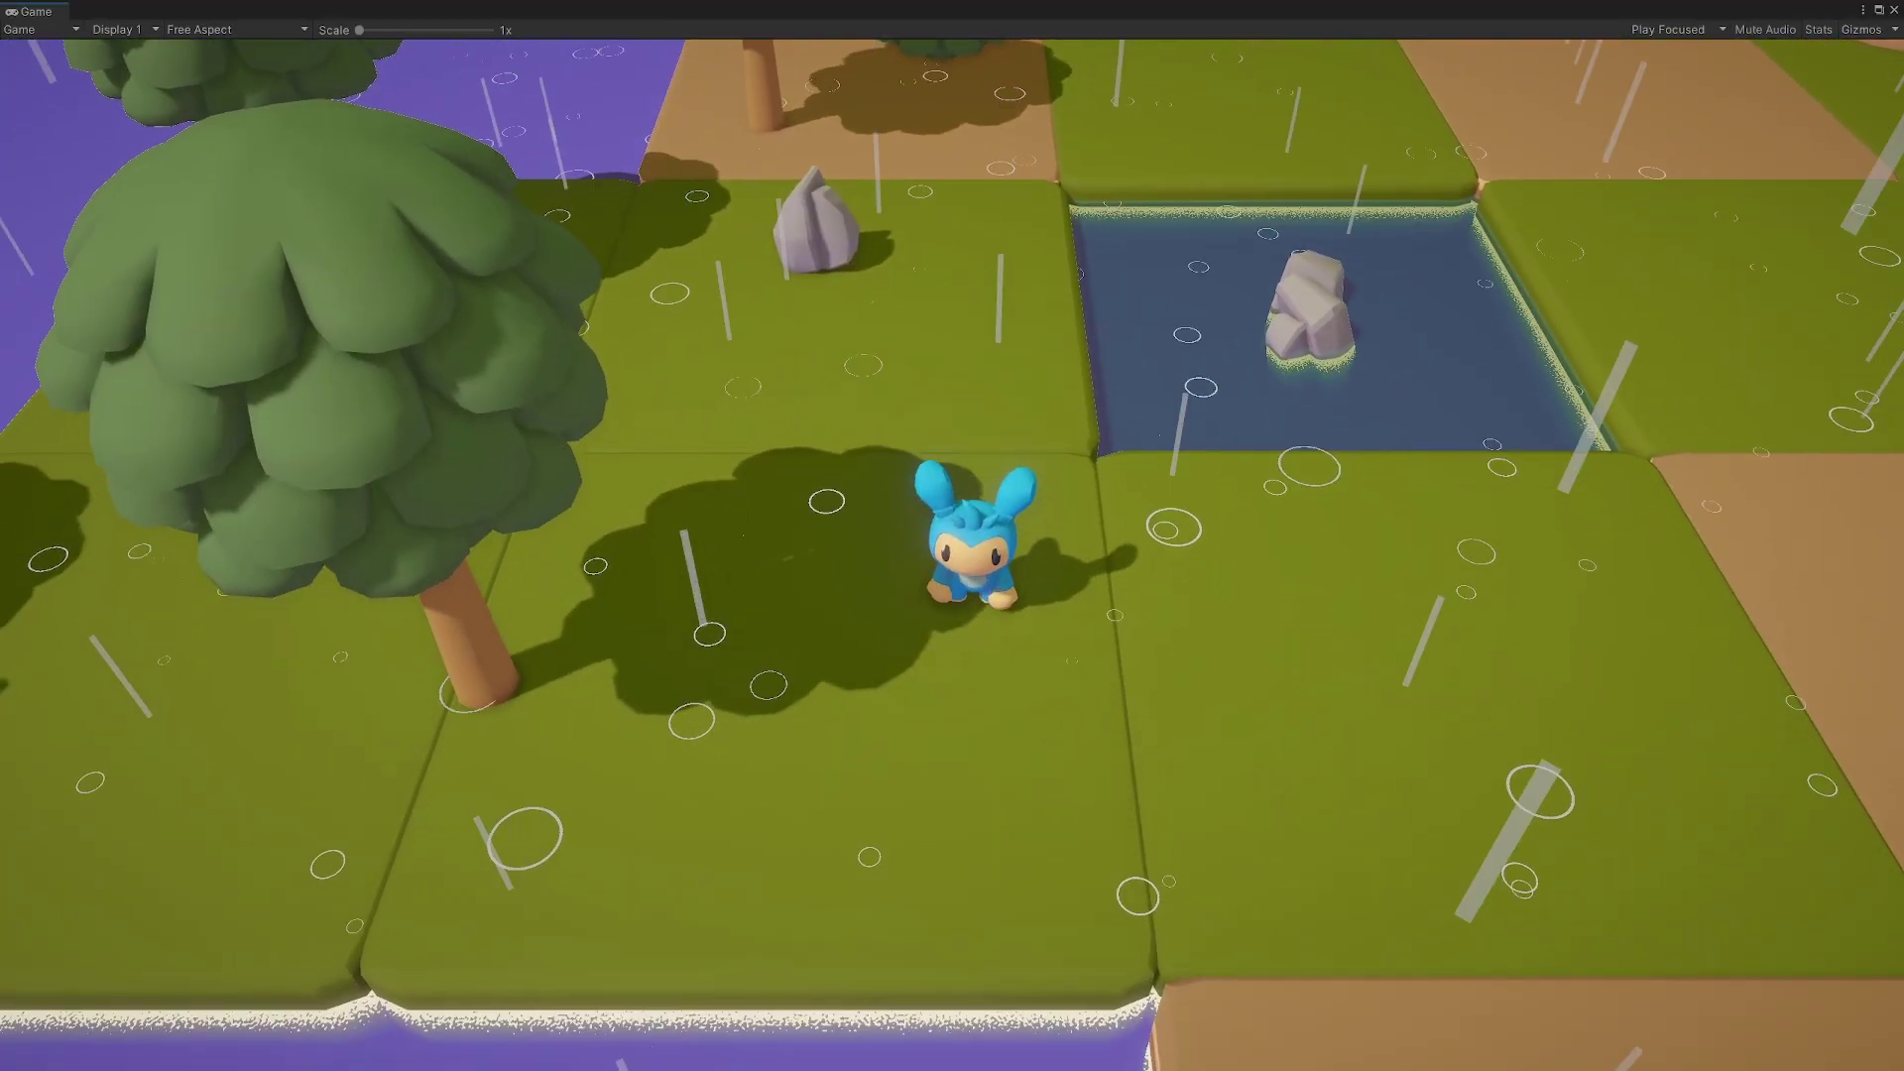
key(d)
key(s)
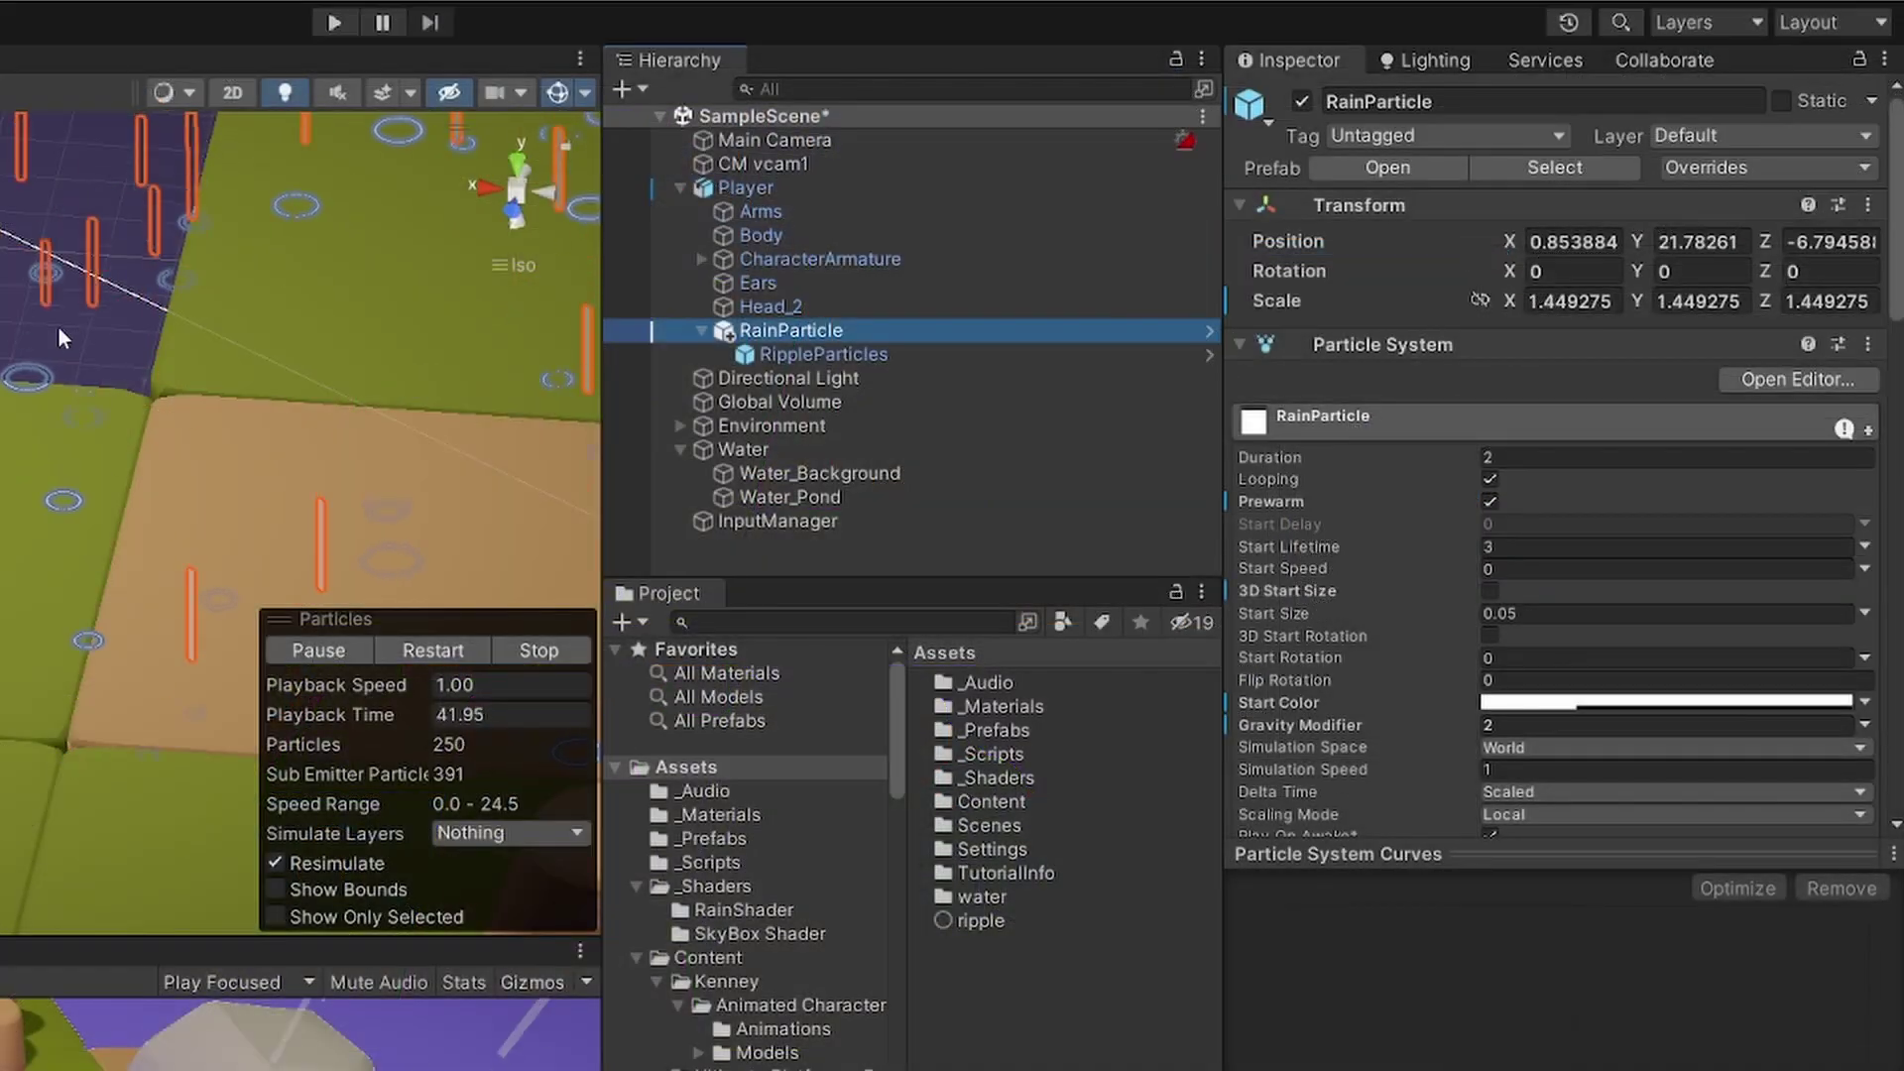
Deactivate the RippleParticles child, select RainParticle, and walk the character left past the pond
click(829, 353)
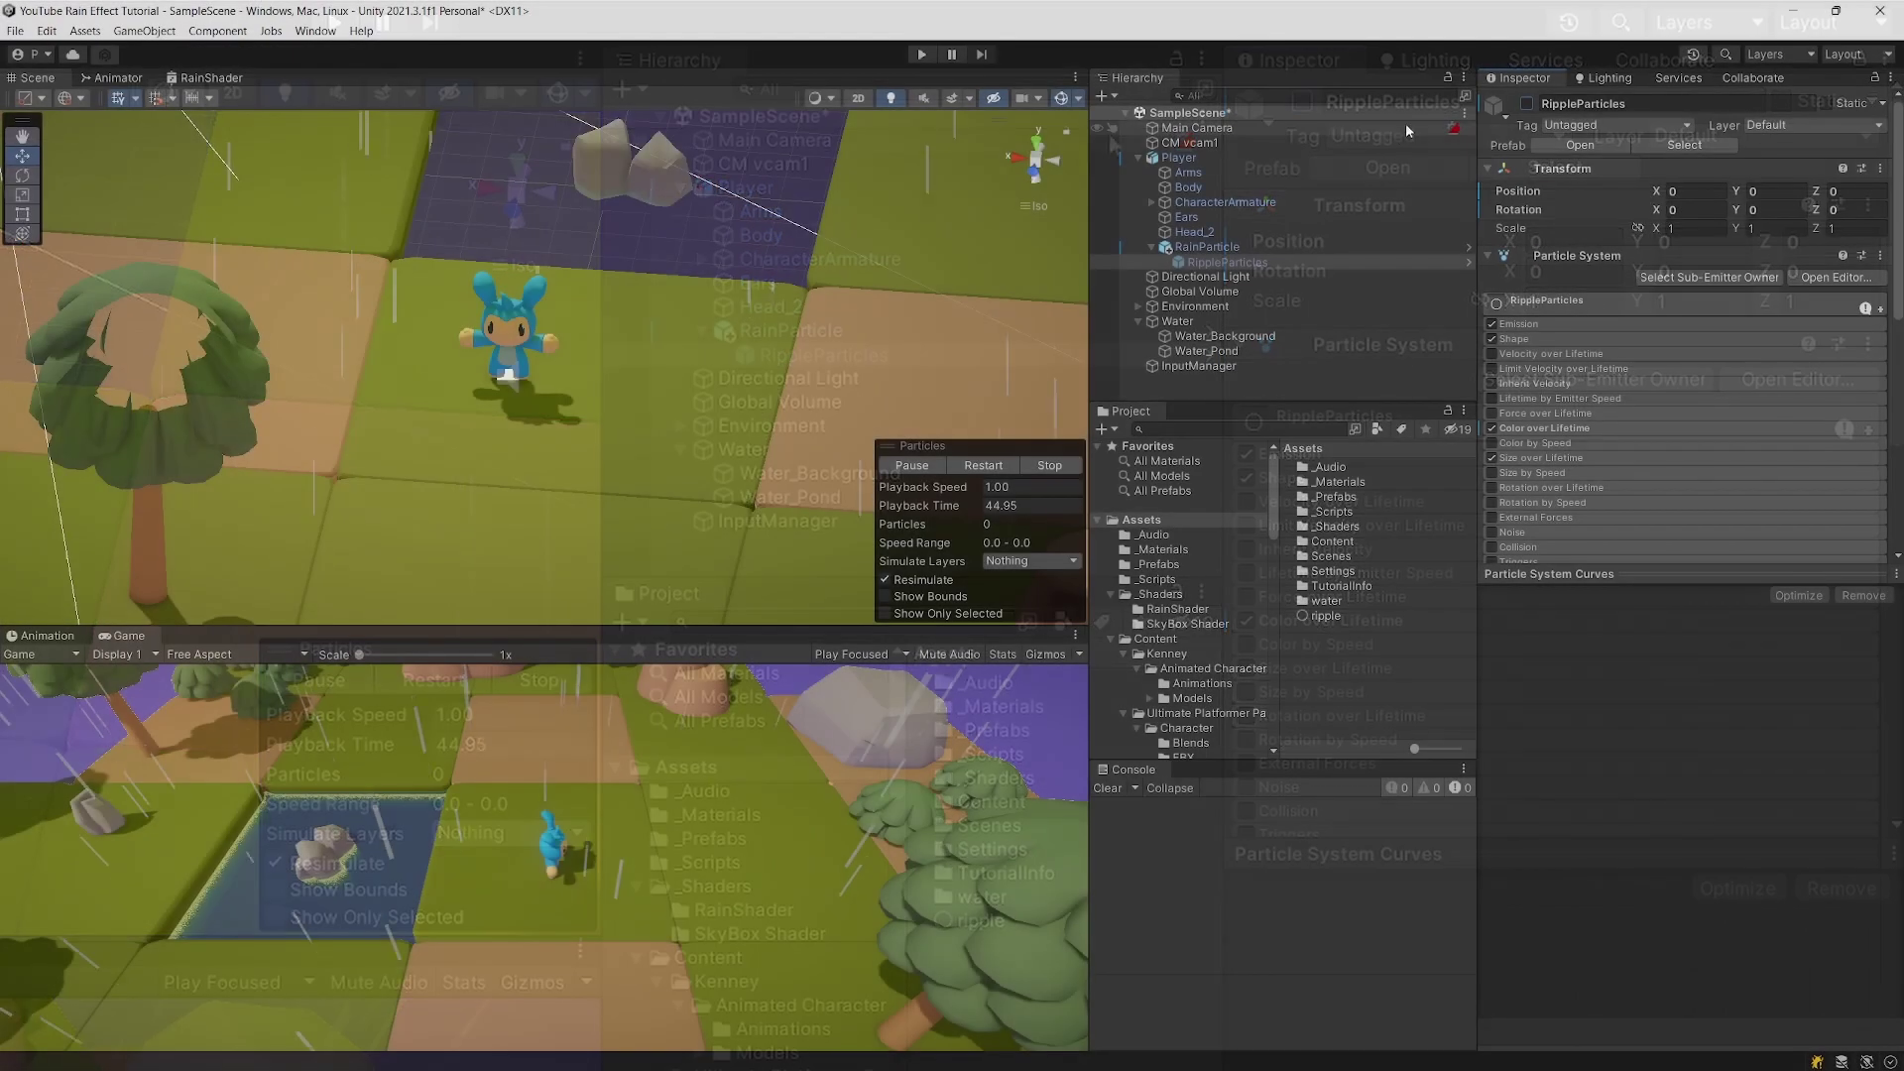
click(1303, 102)
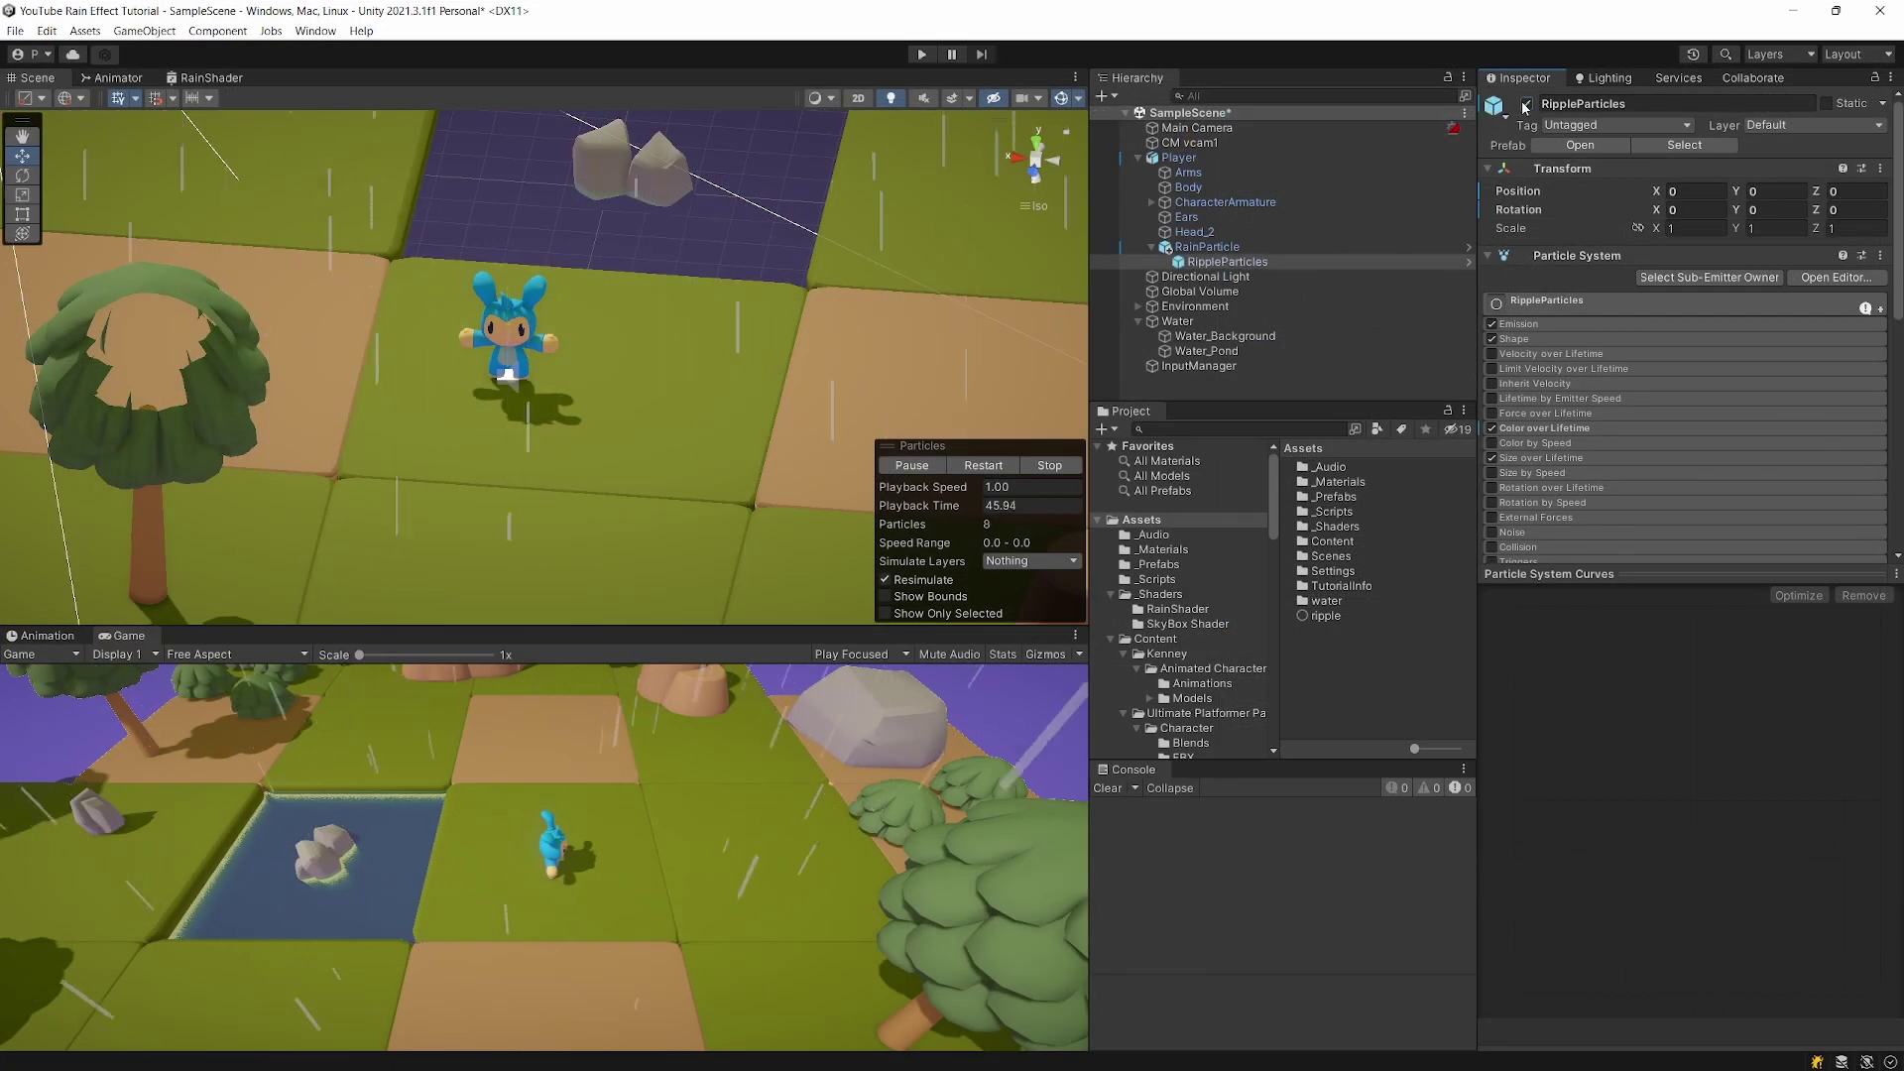
click(1206, 246)
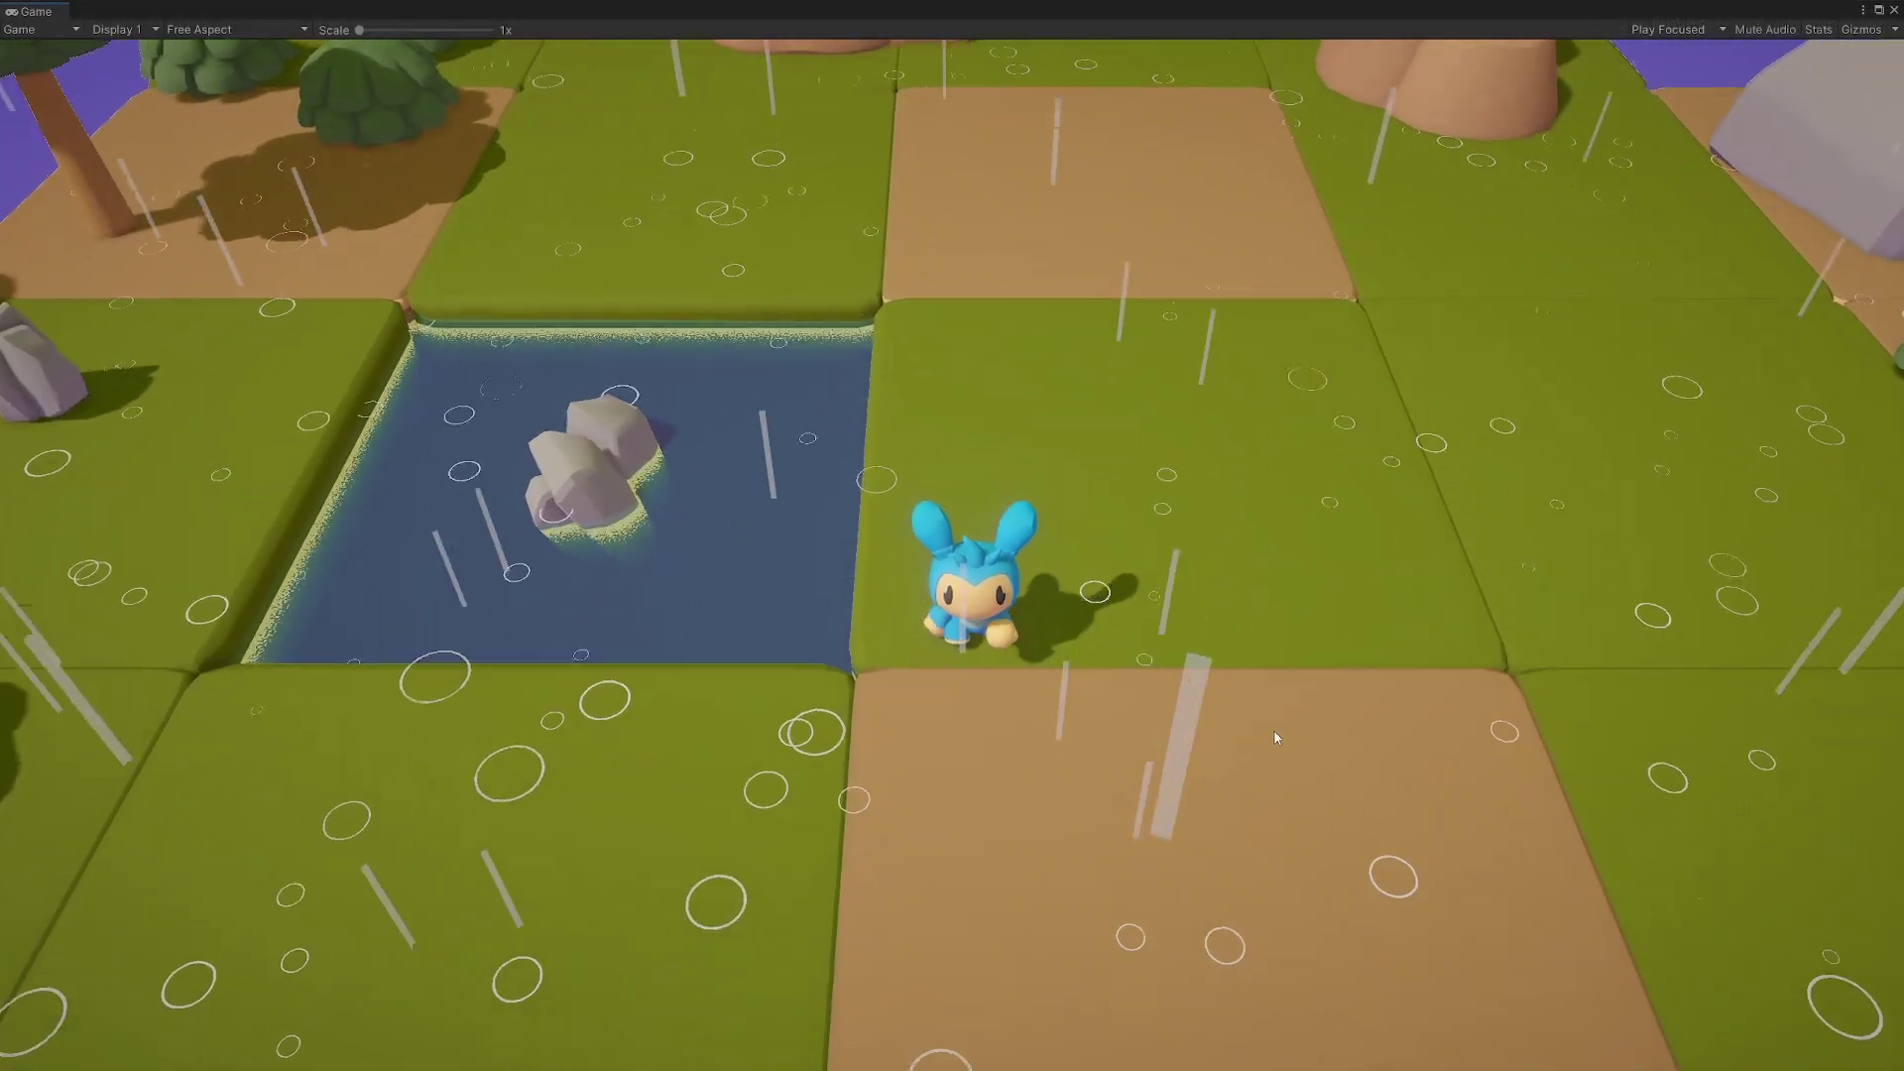
key(a)
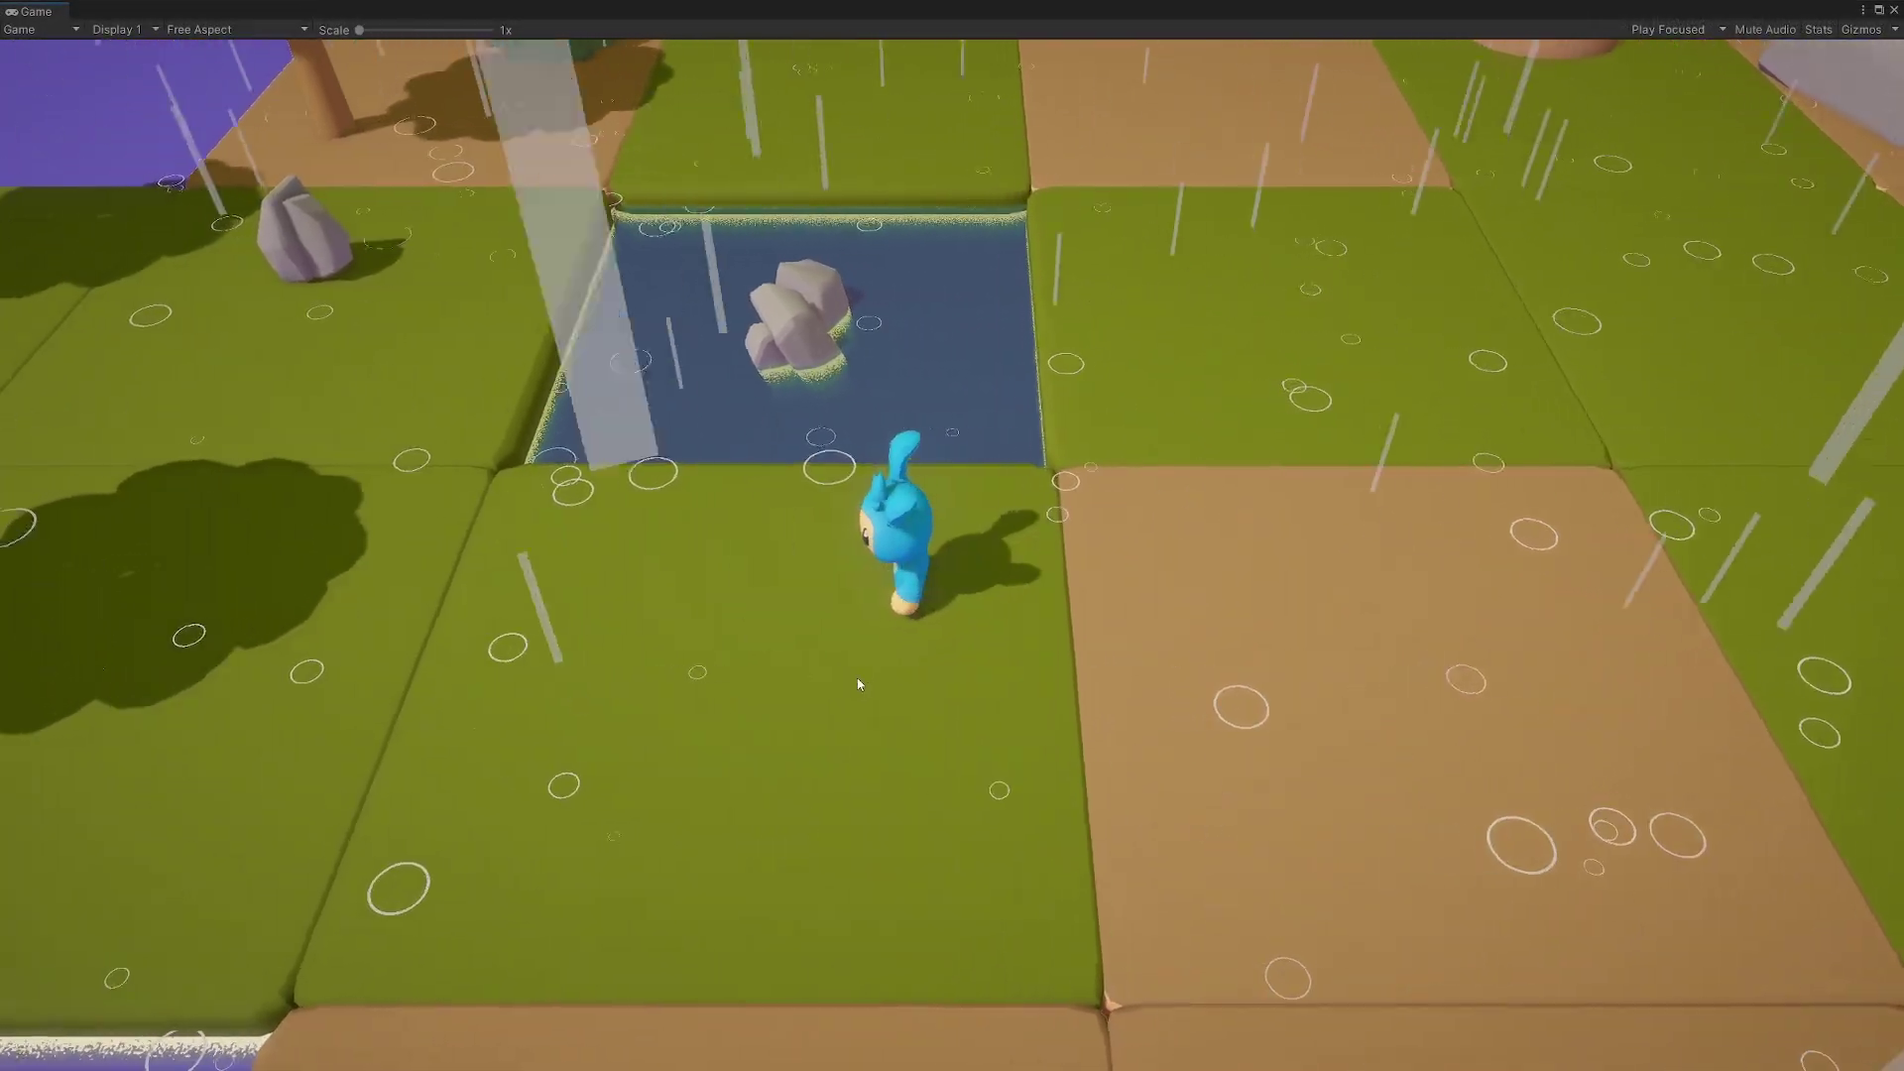
key(a)
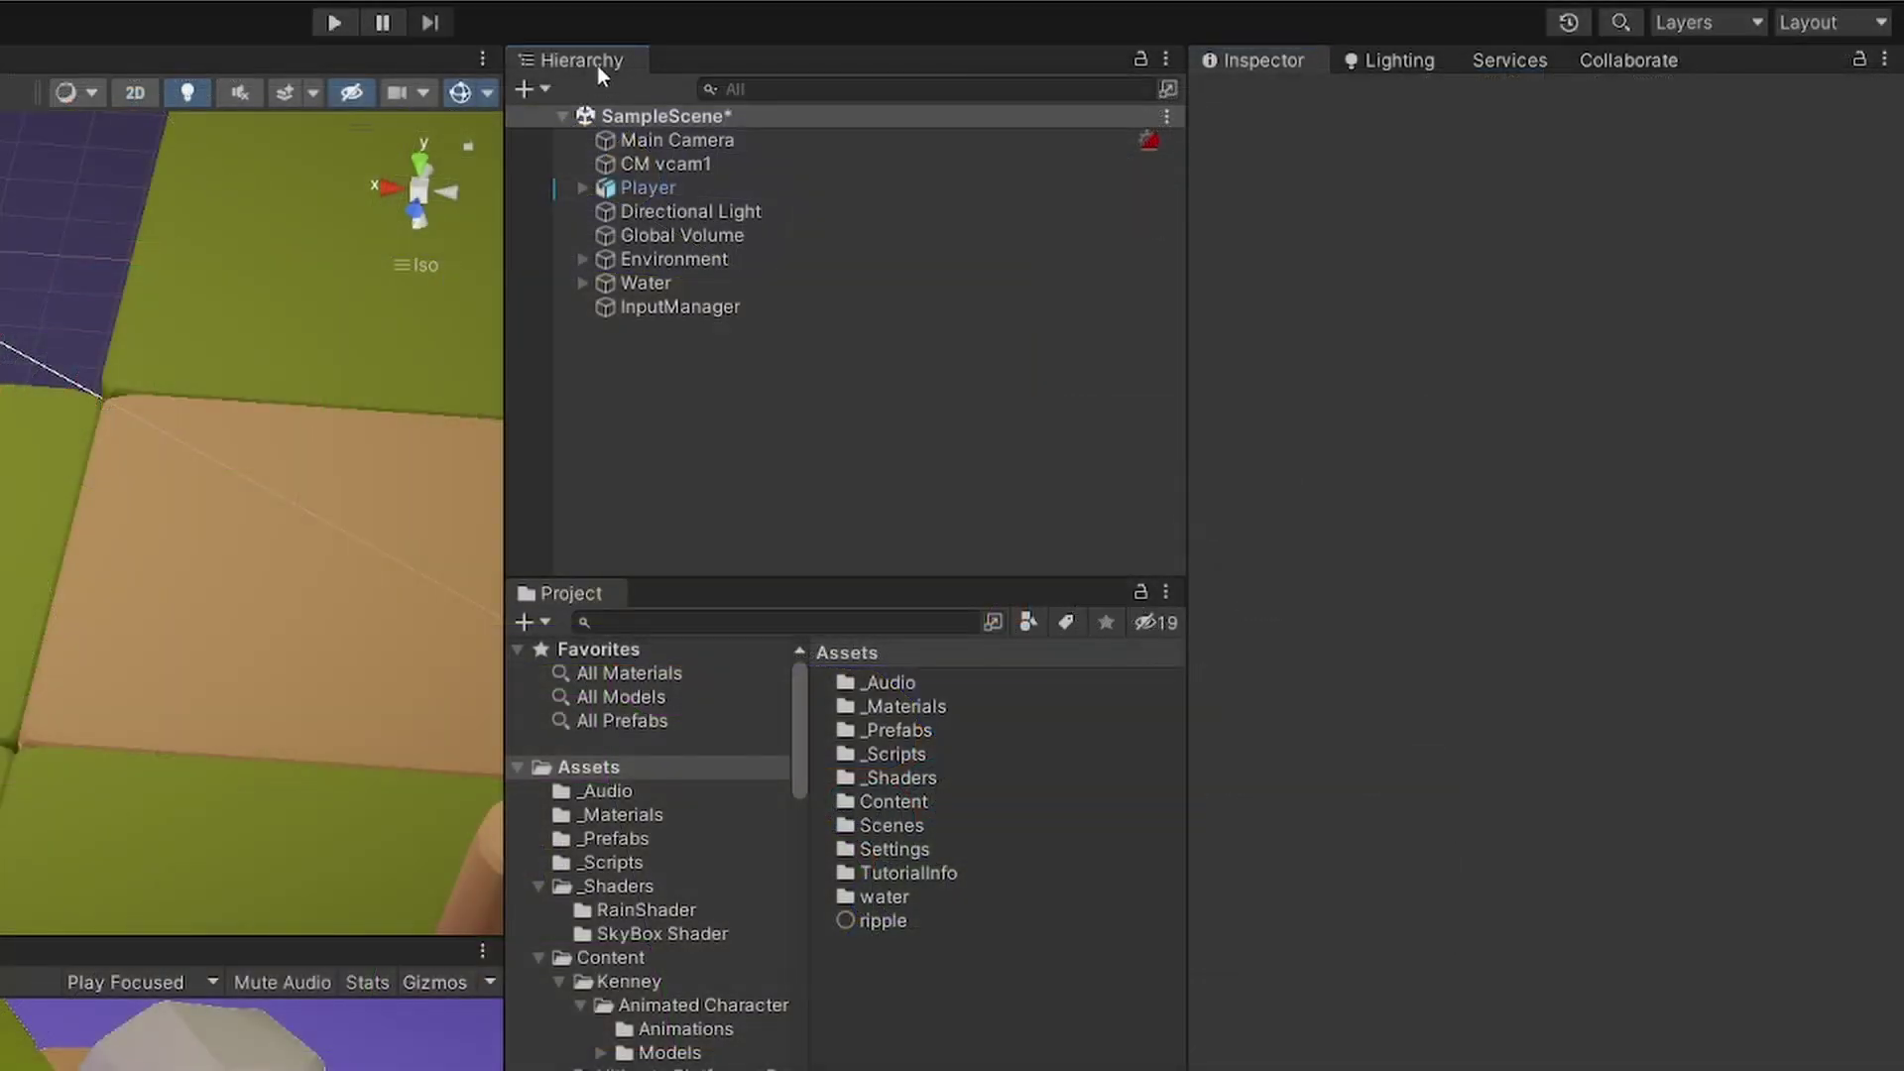
Create a new Particle System from the Hierarchy's Effects menu
click(544, 89)
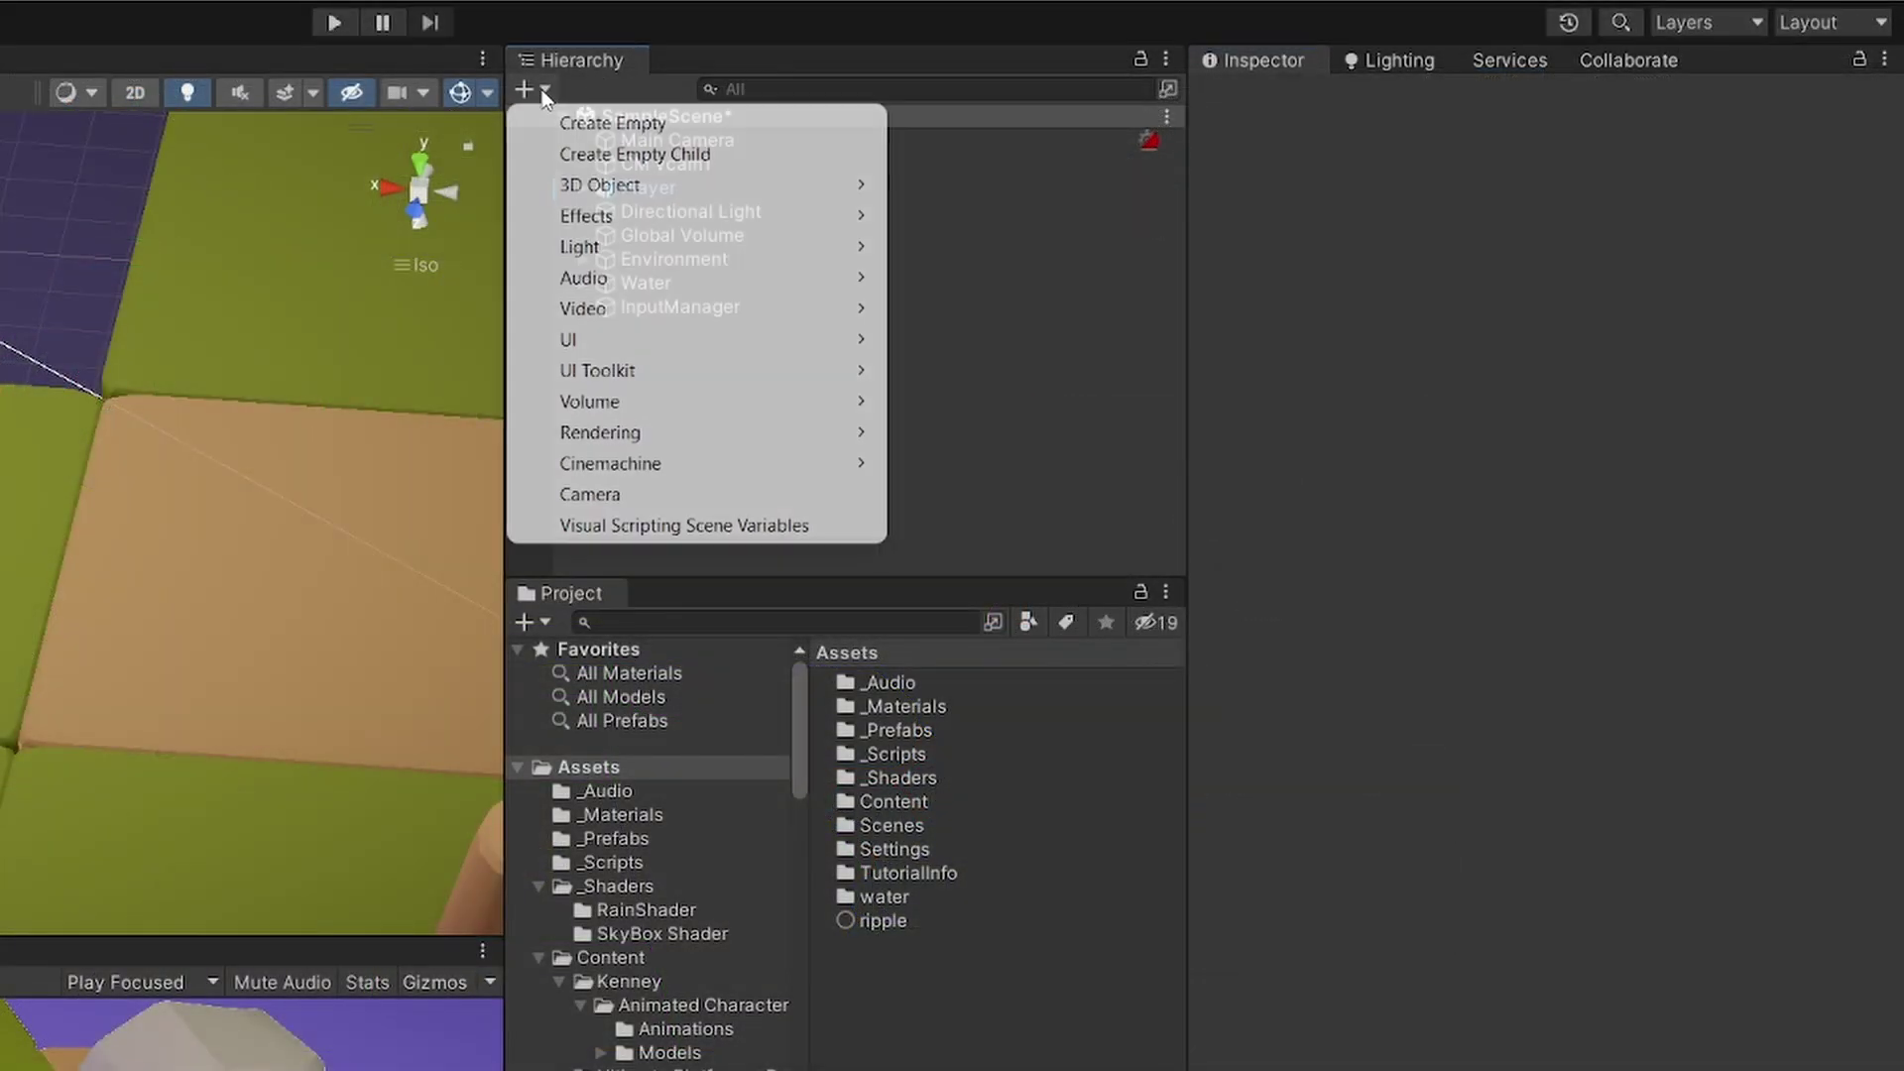
mouse_move(651, 216)
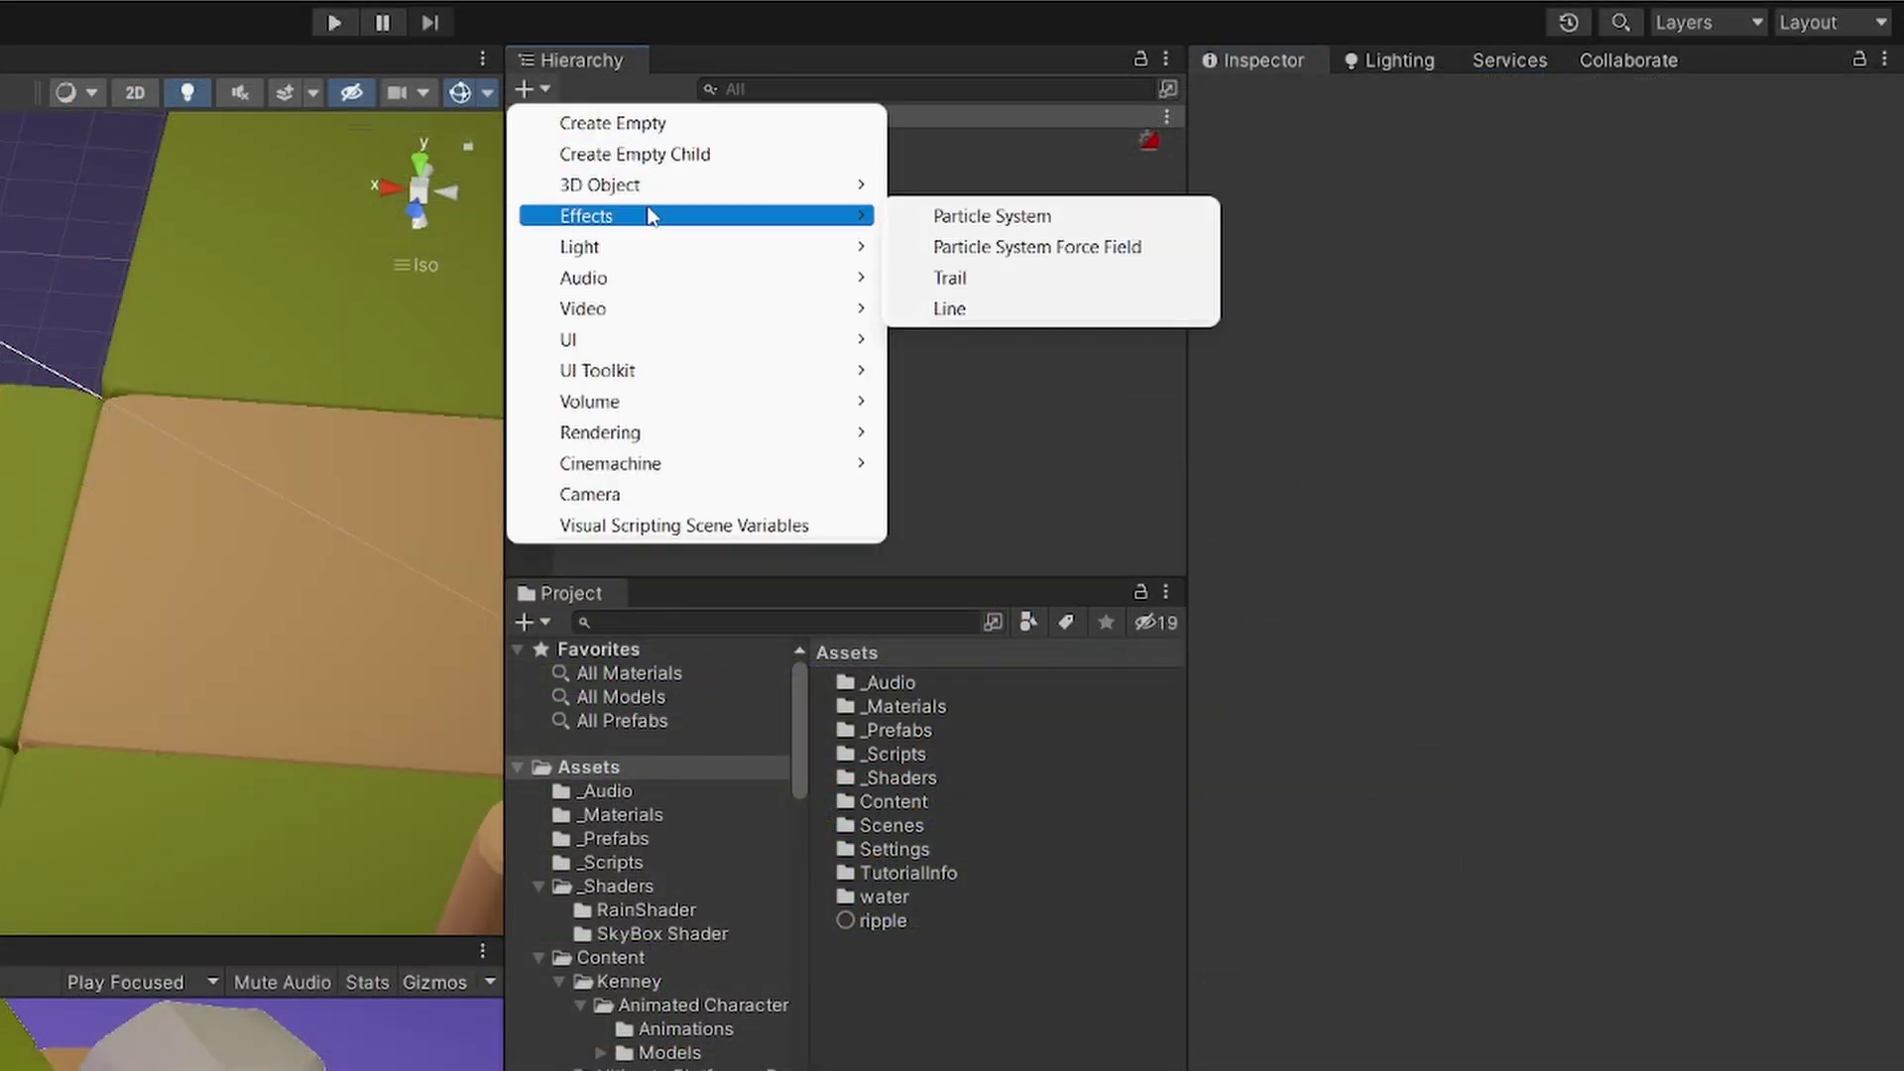
click(948, 216)
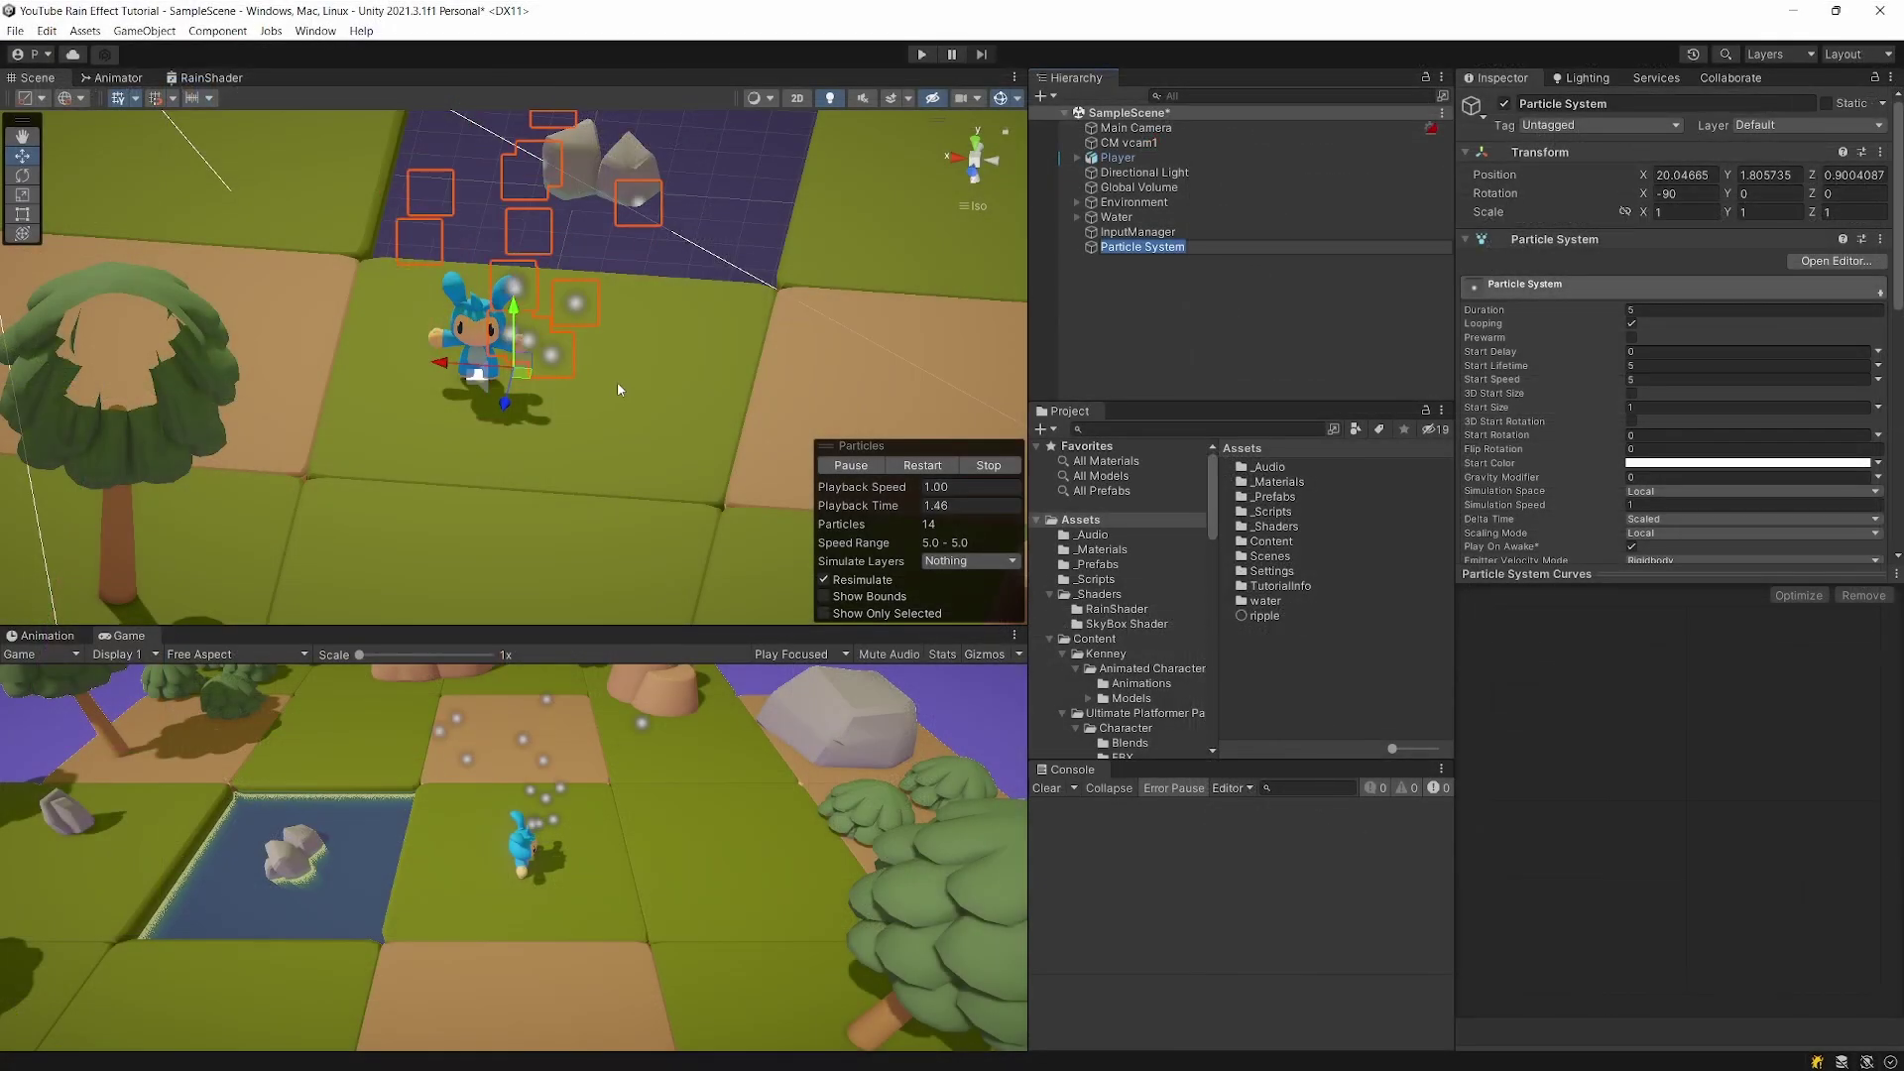
alt+drag(616, 381, 585, 390)
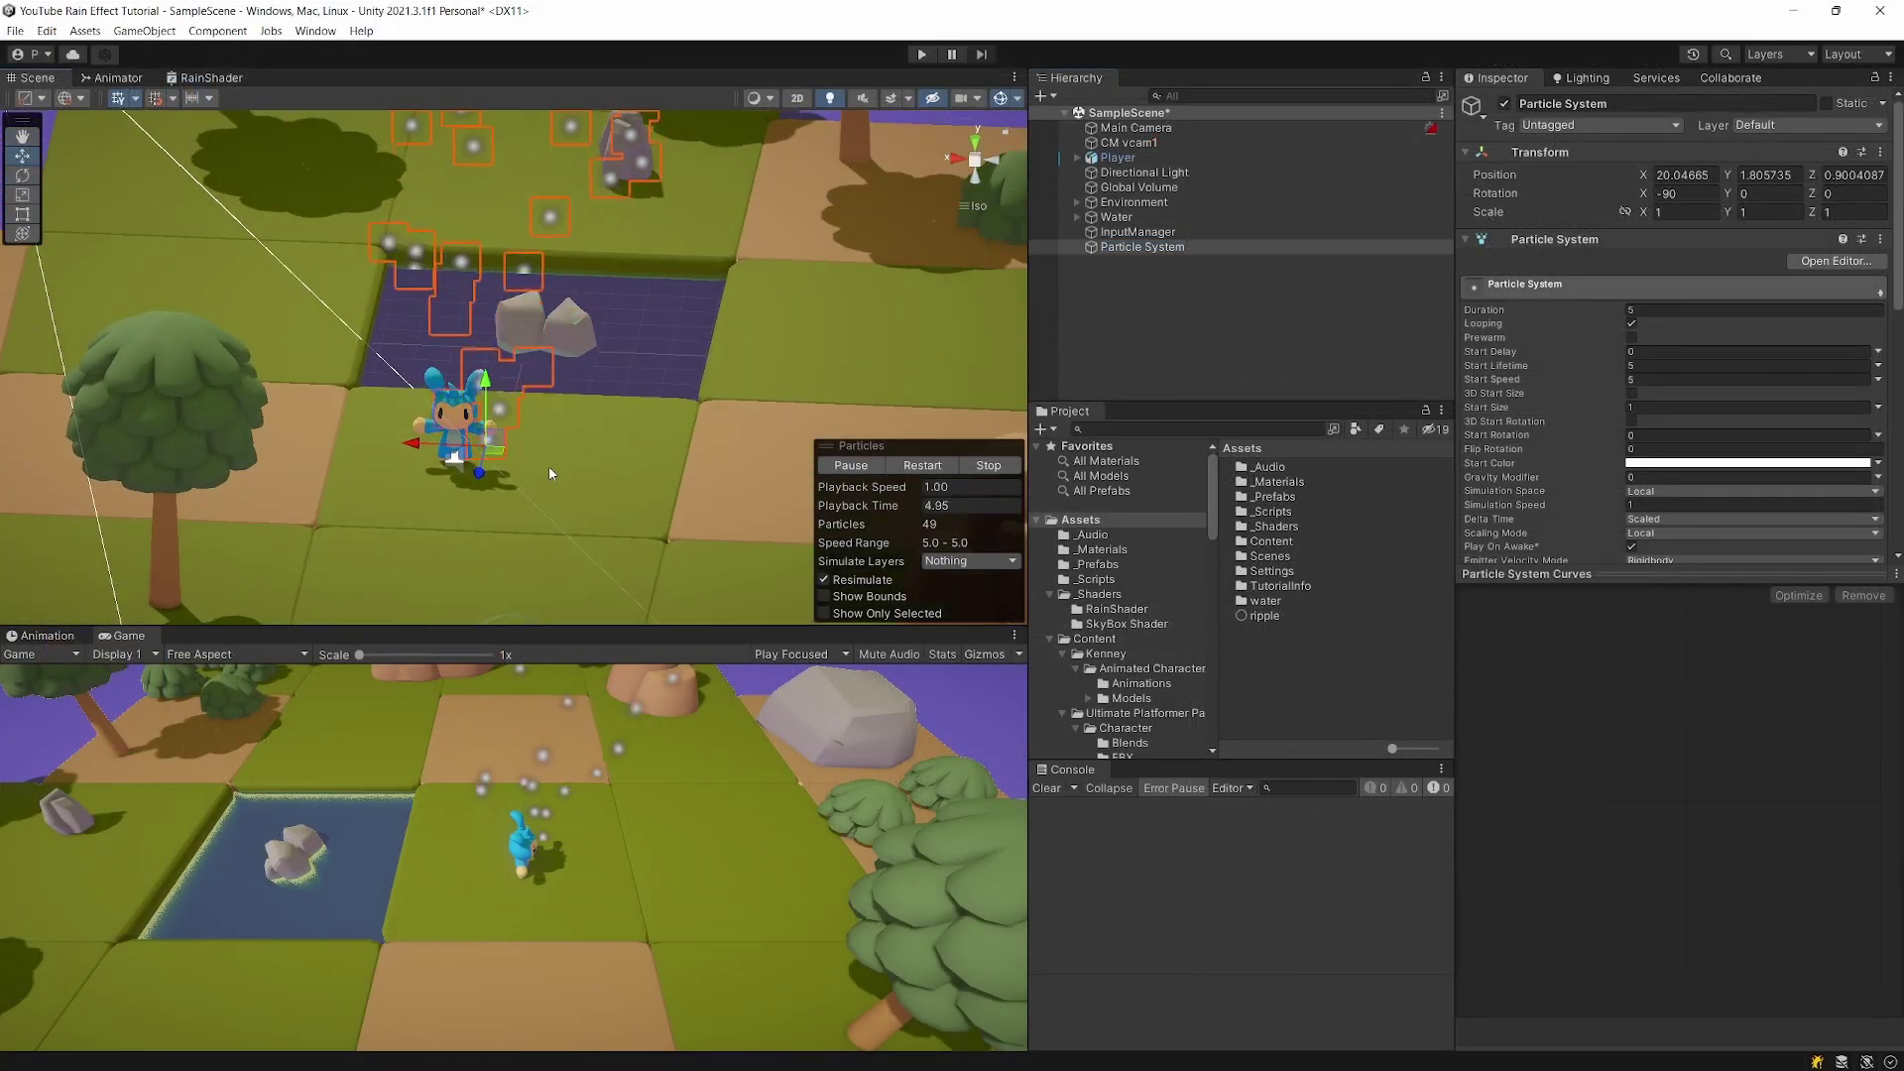
Rename the new particle system to 'RainParticleSystem'
click(1140, 247)
right_click(1125, 247)
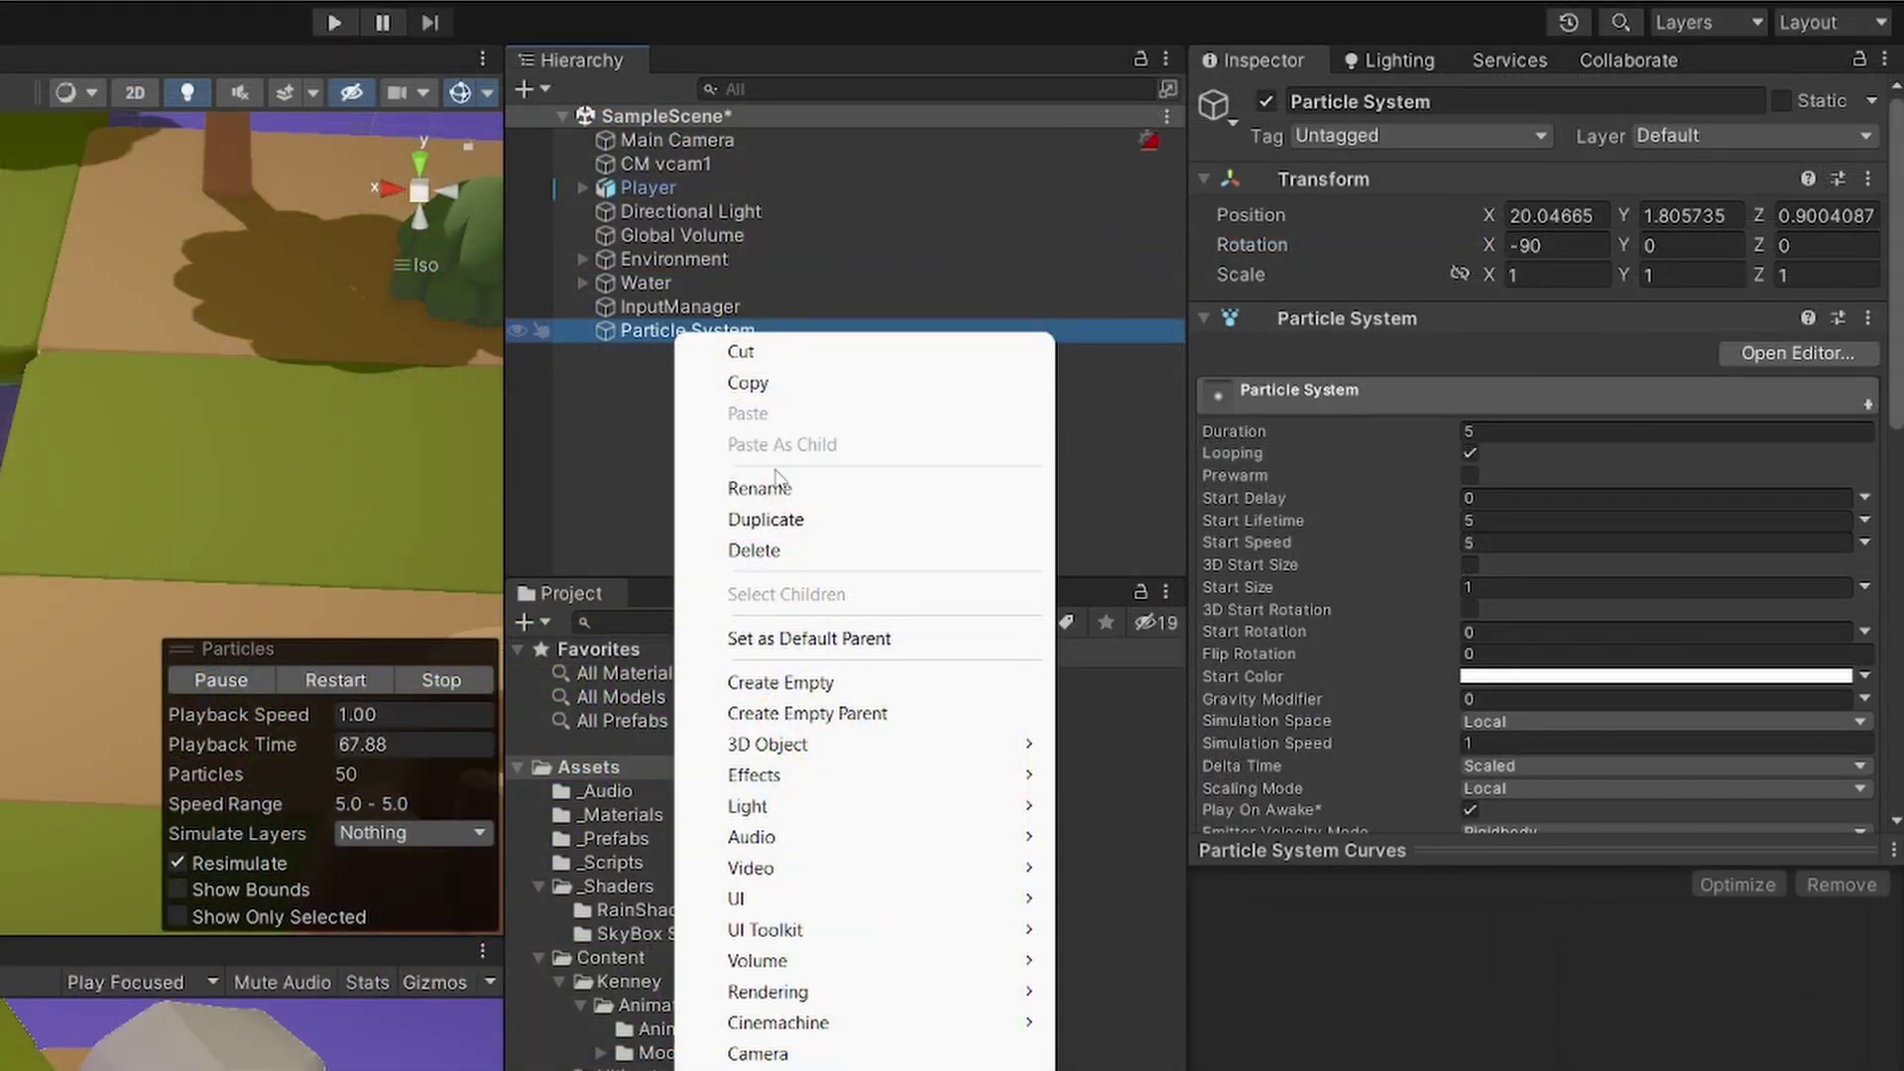
click(1180, 347)
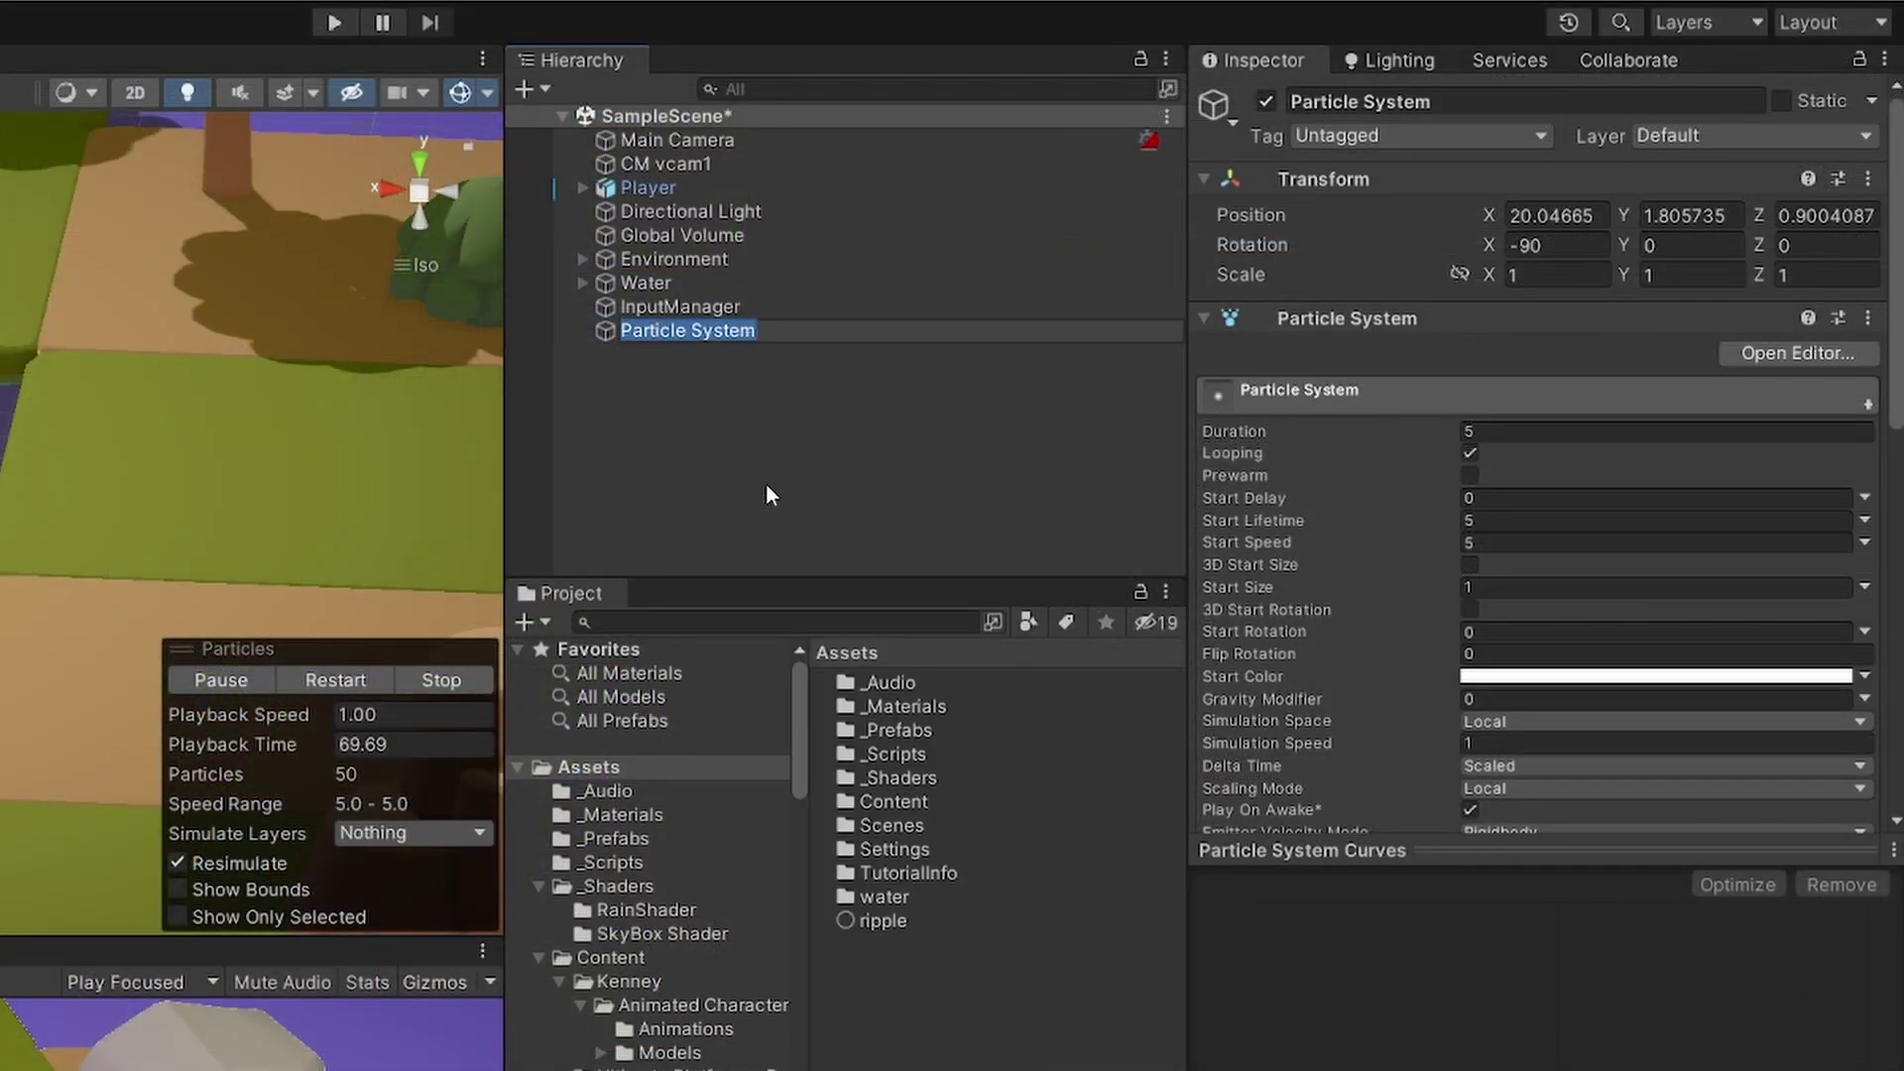
text(RainParticleSystem)
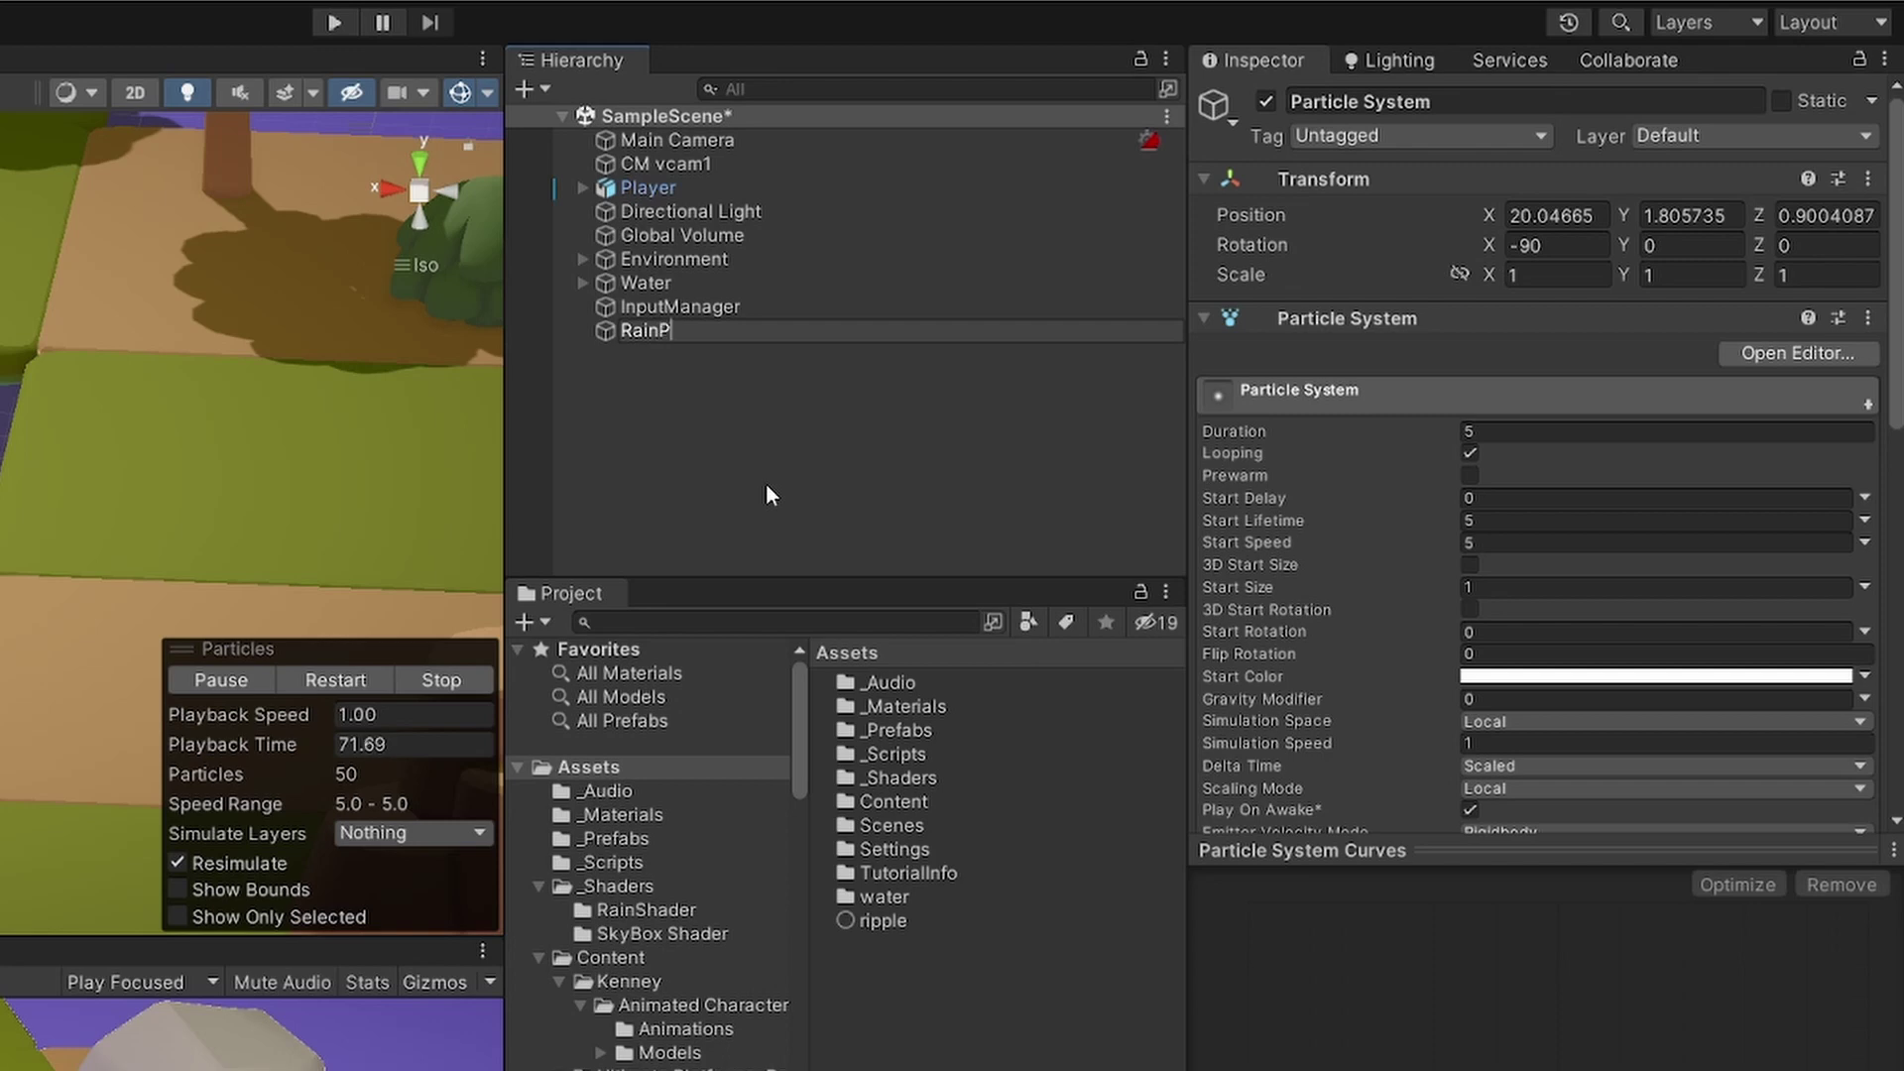
key(Return)
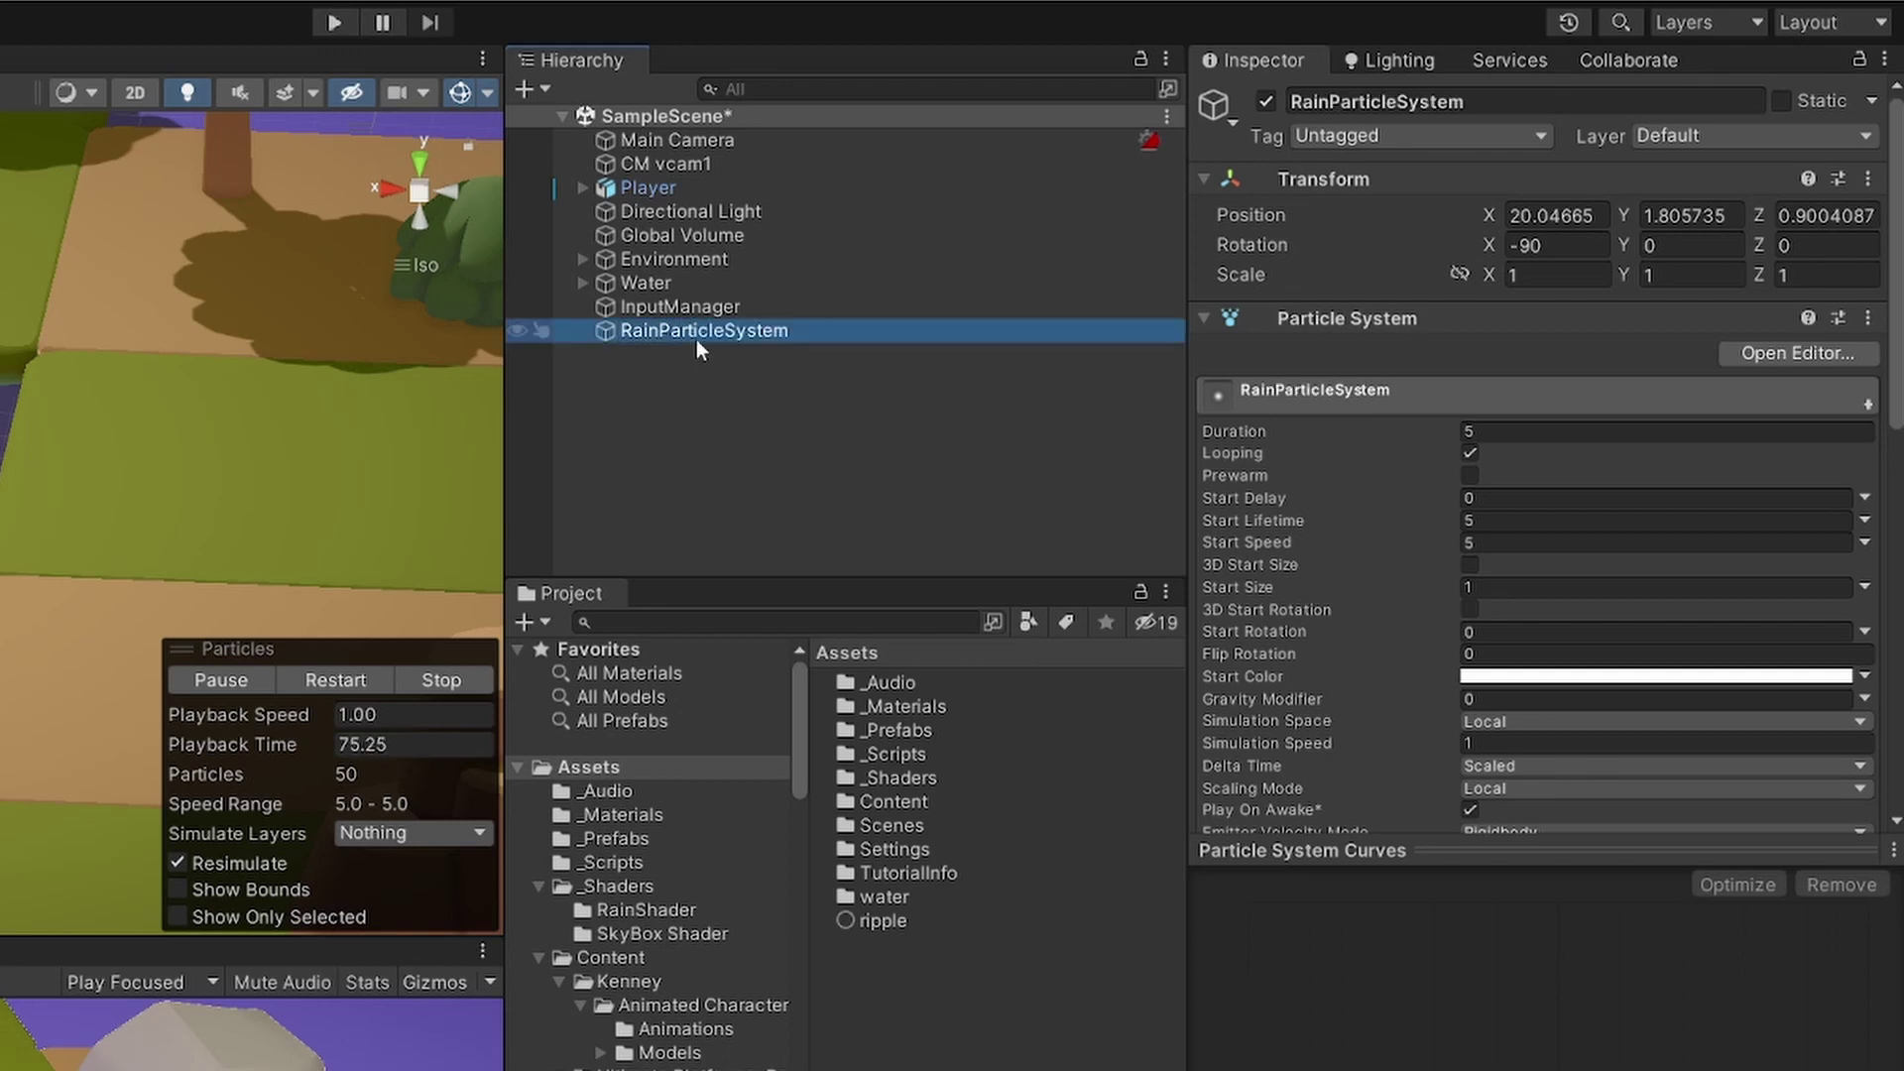
drag(1459, 855, 1458, 1069)
click(1424, 385)
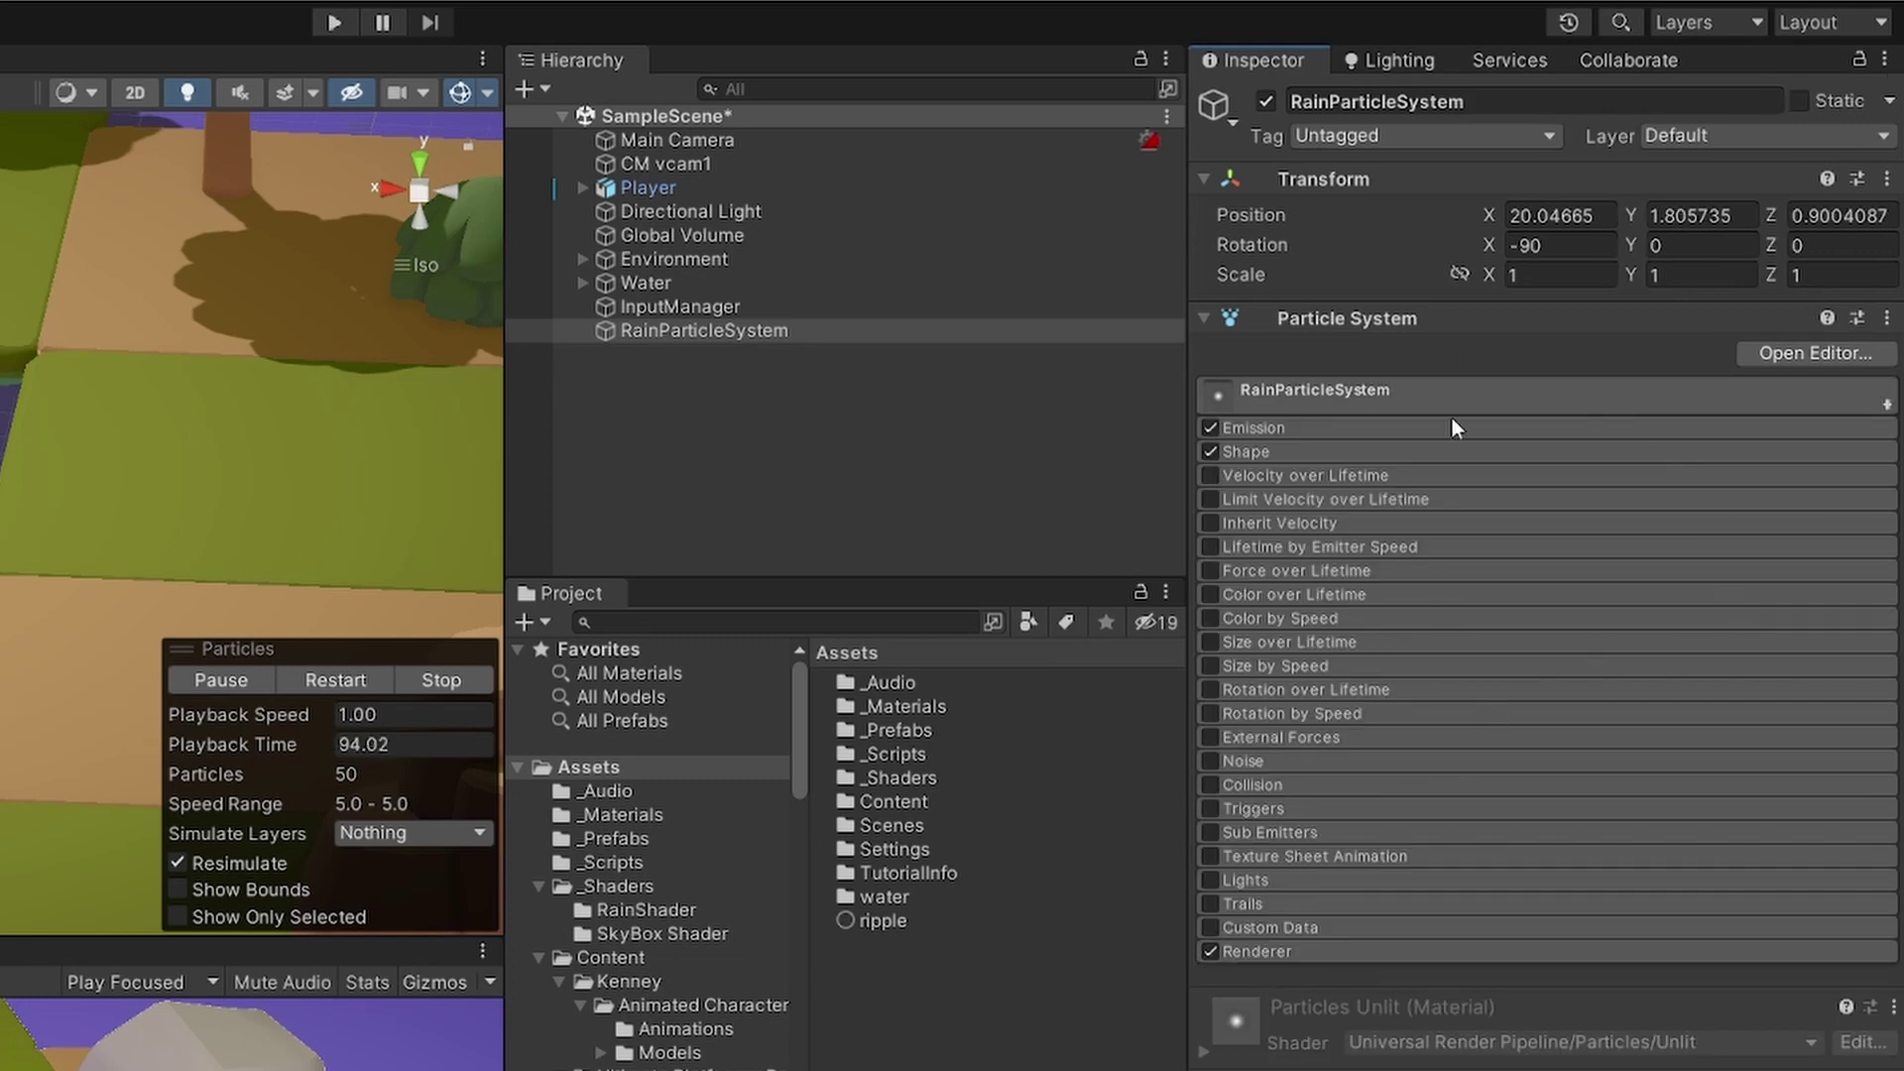
click(1887, 407)
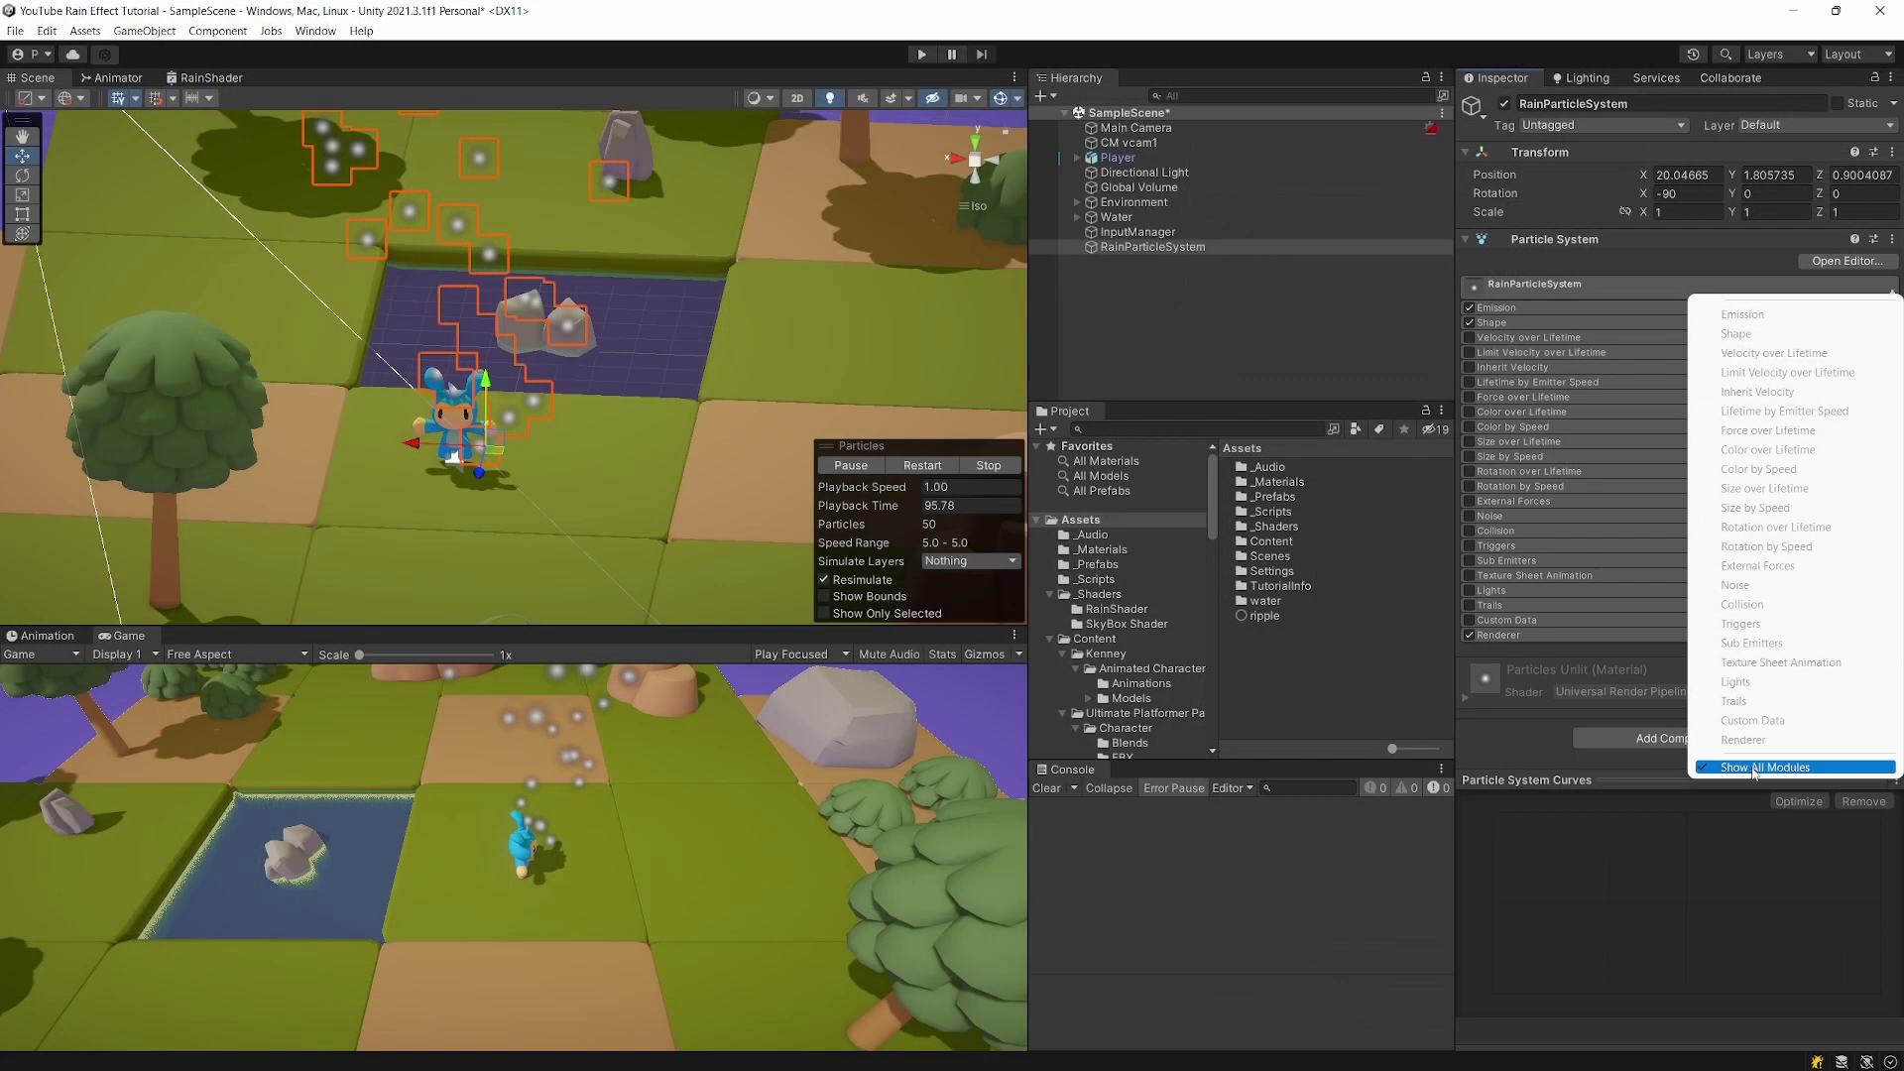
click(1780, 766)
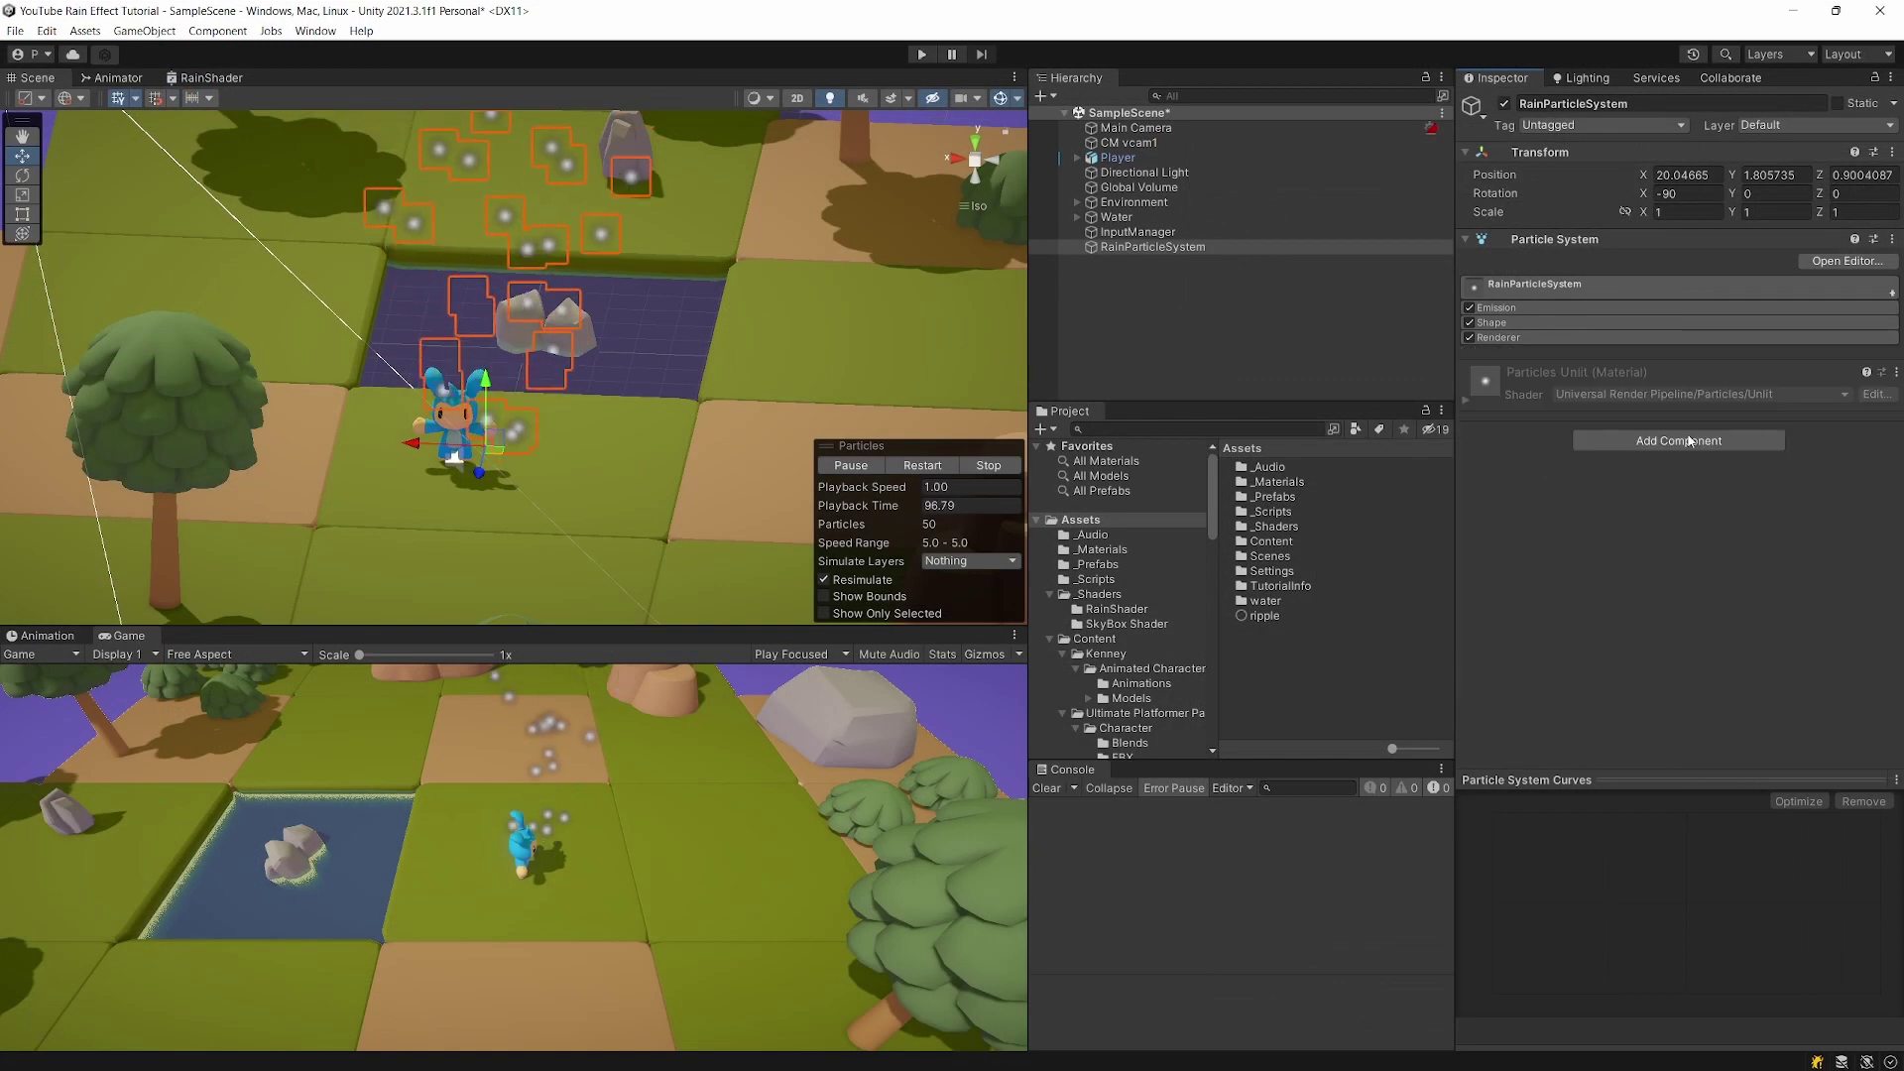
click(1892, 292)
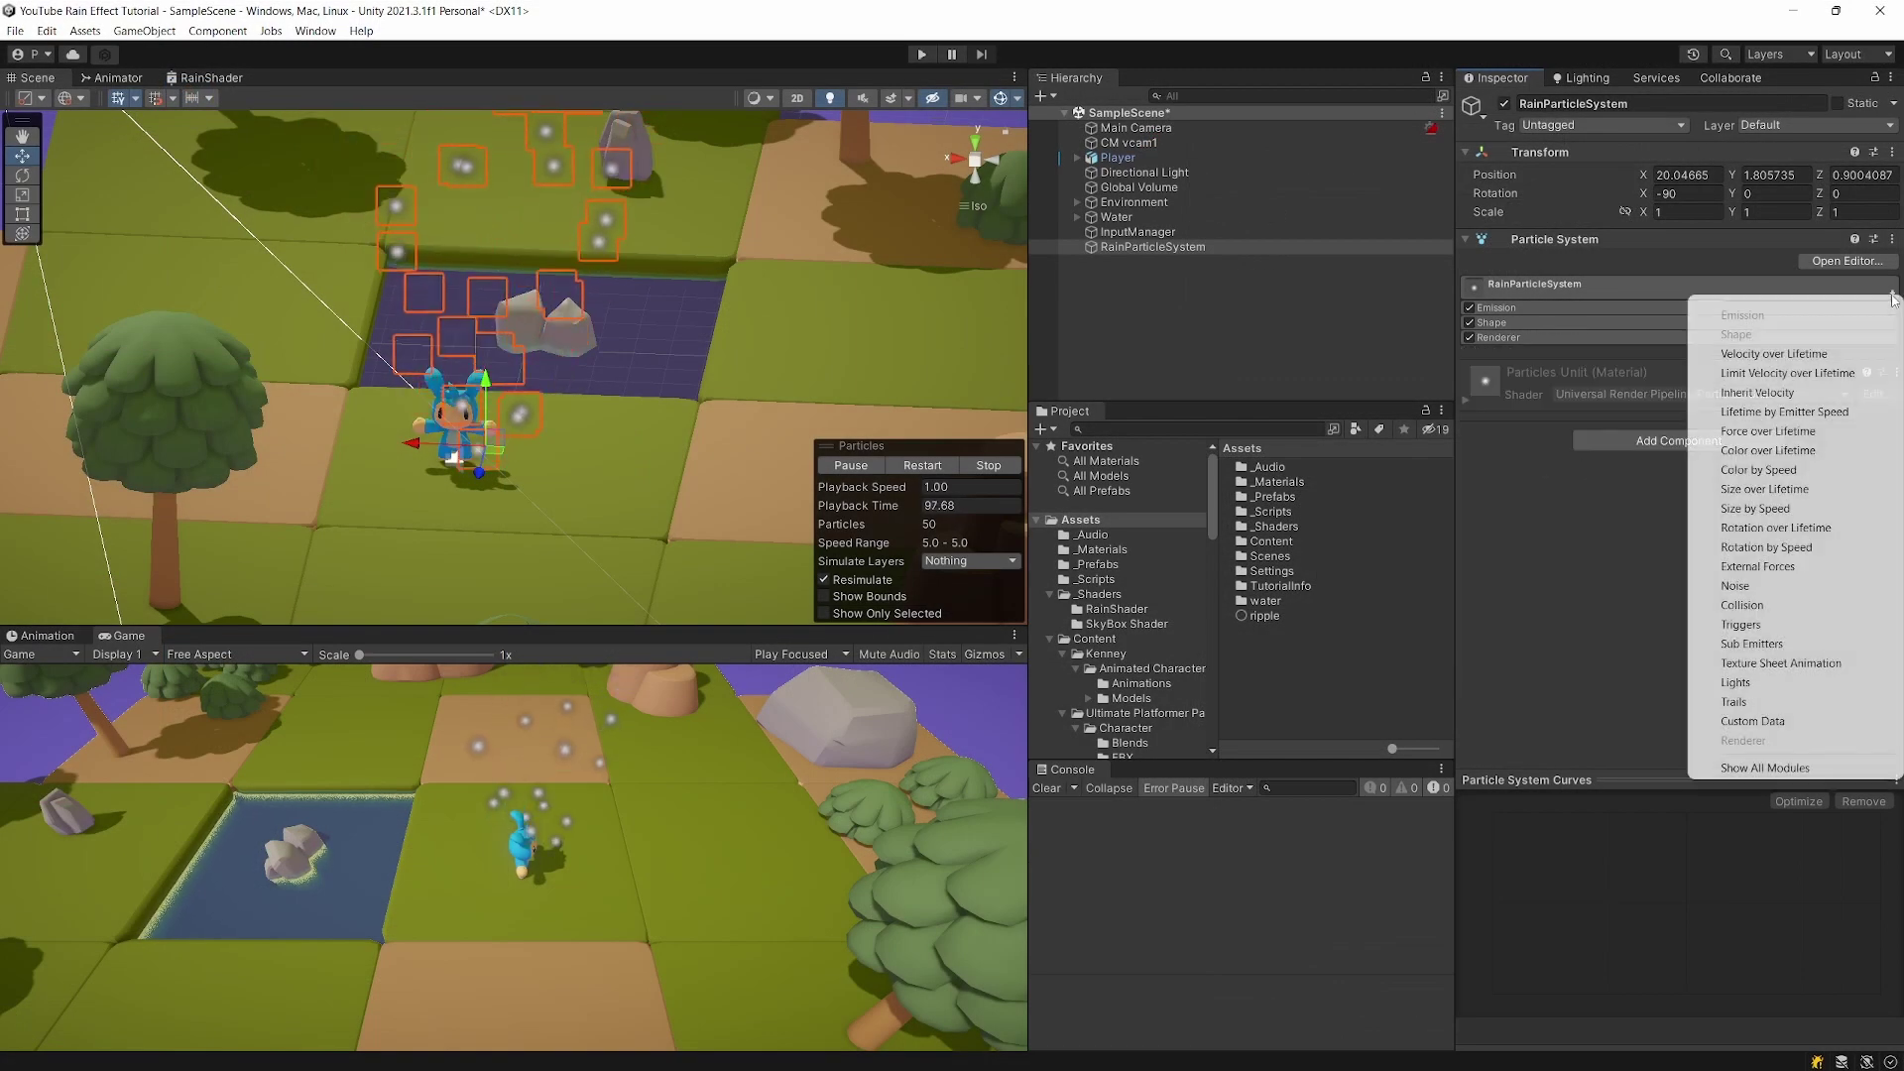
click(1800, 768)
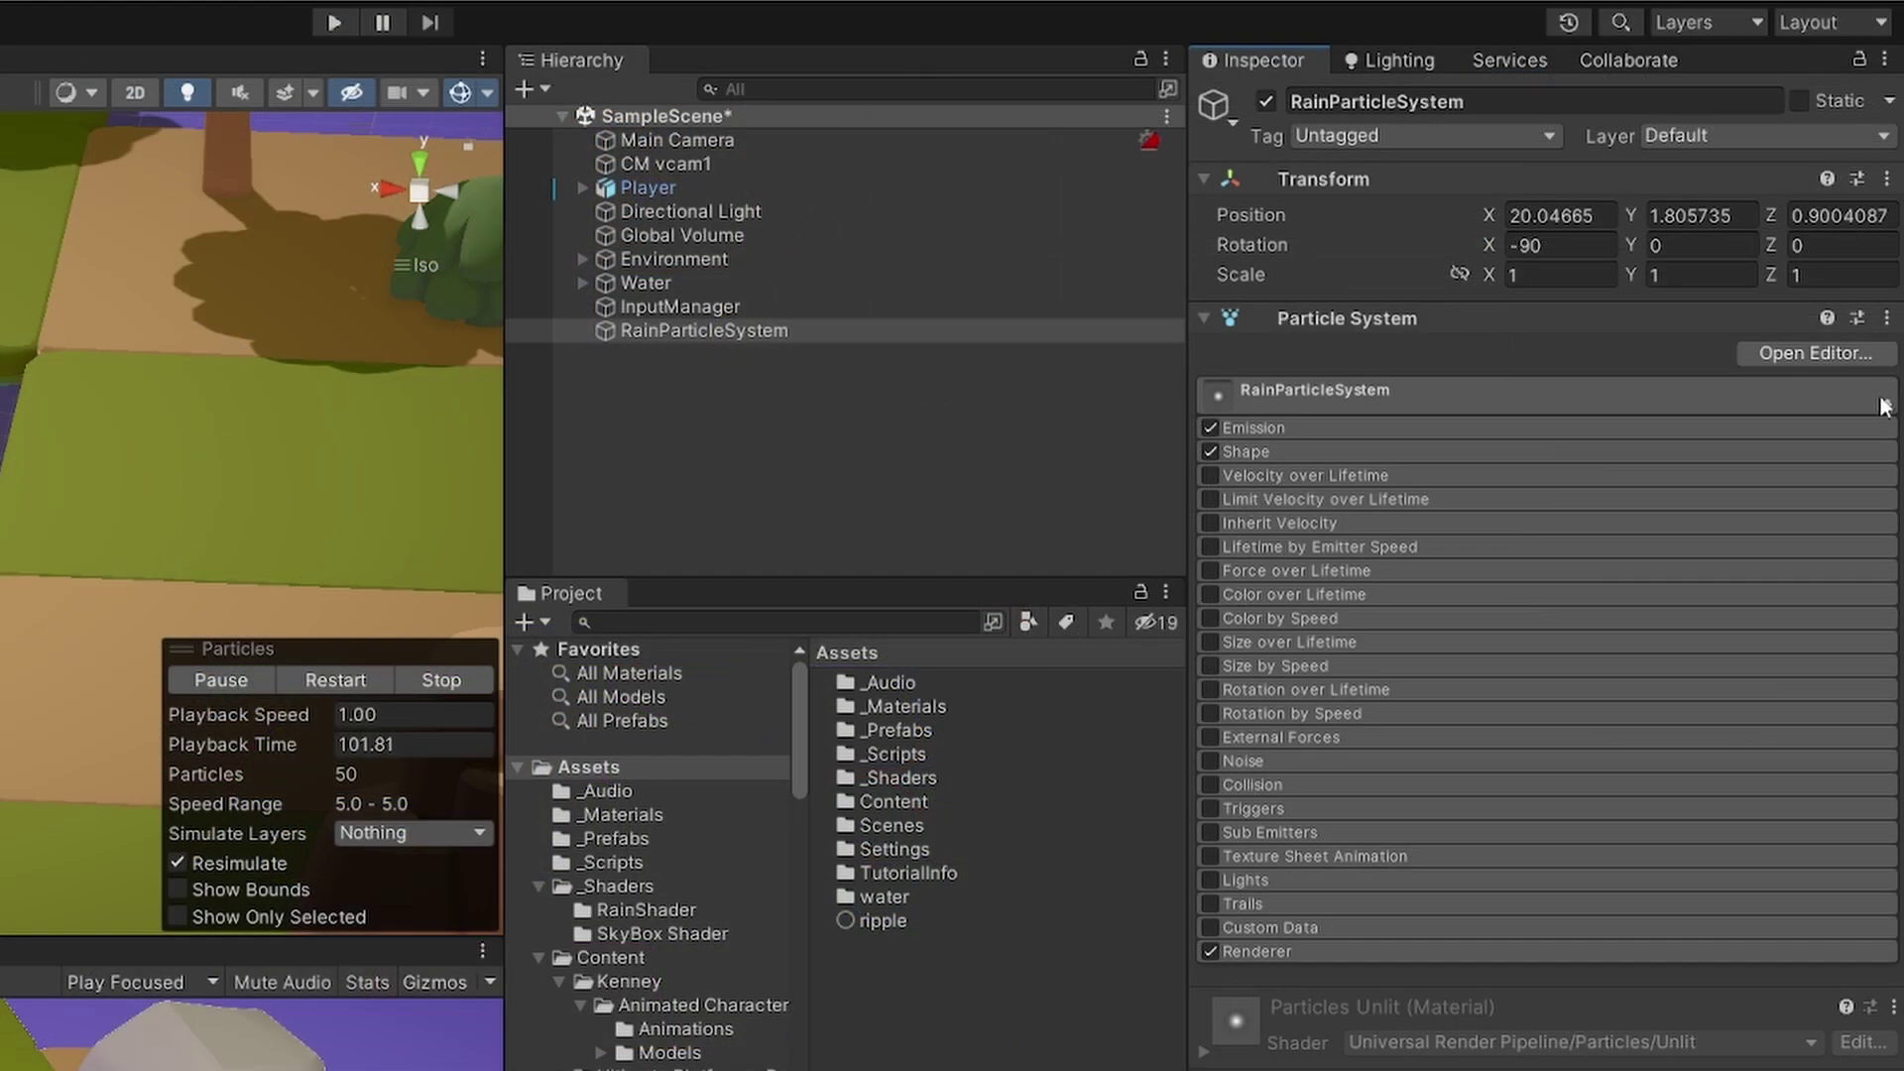
click(1305, 391)
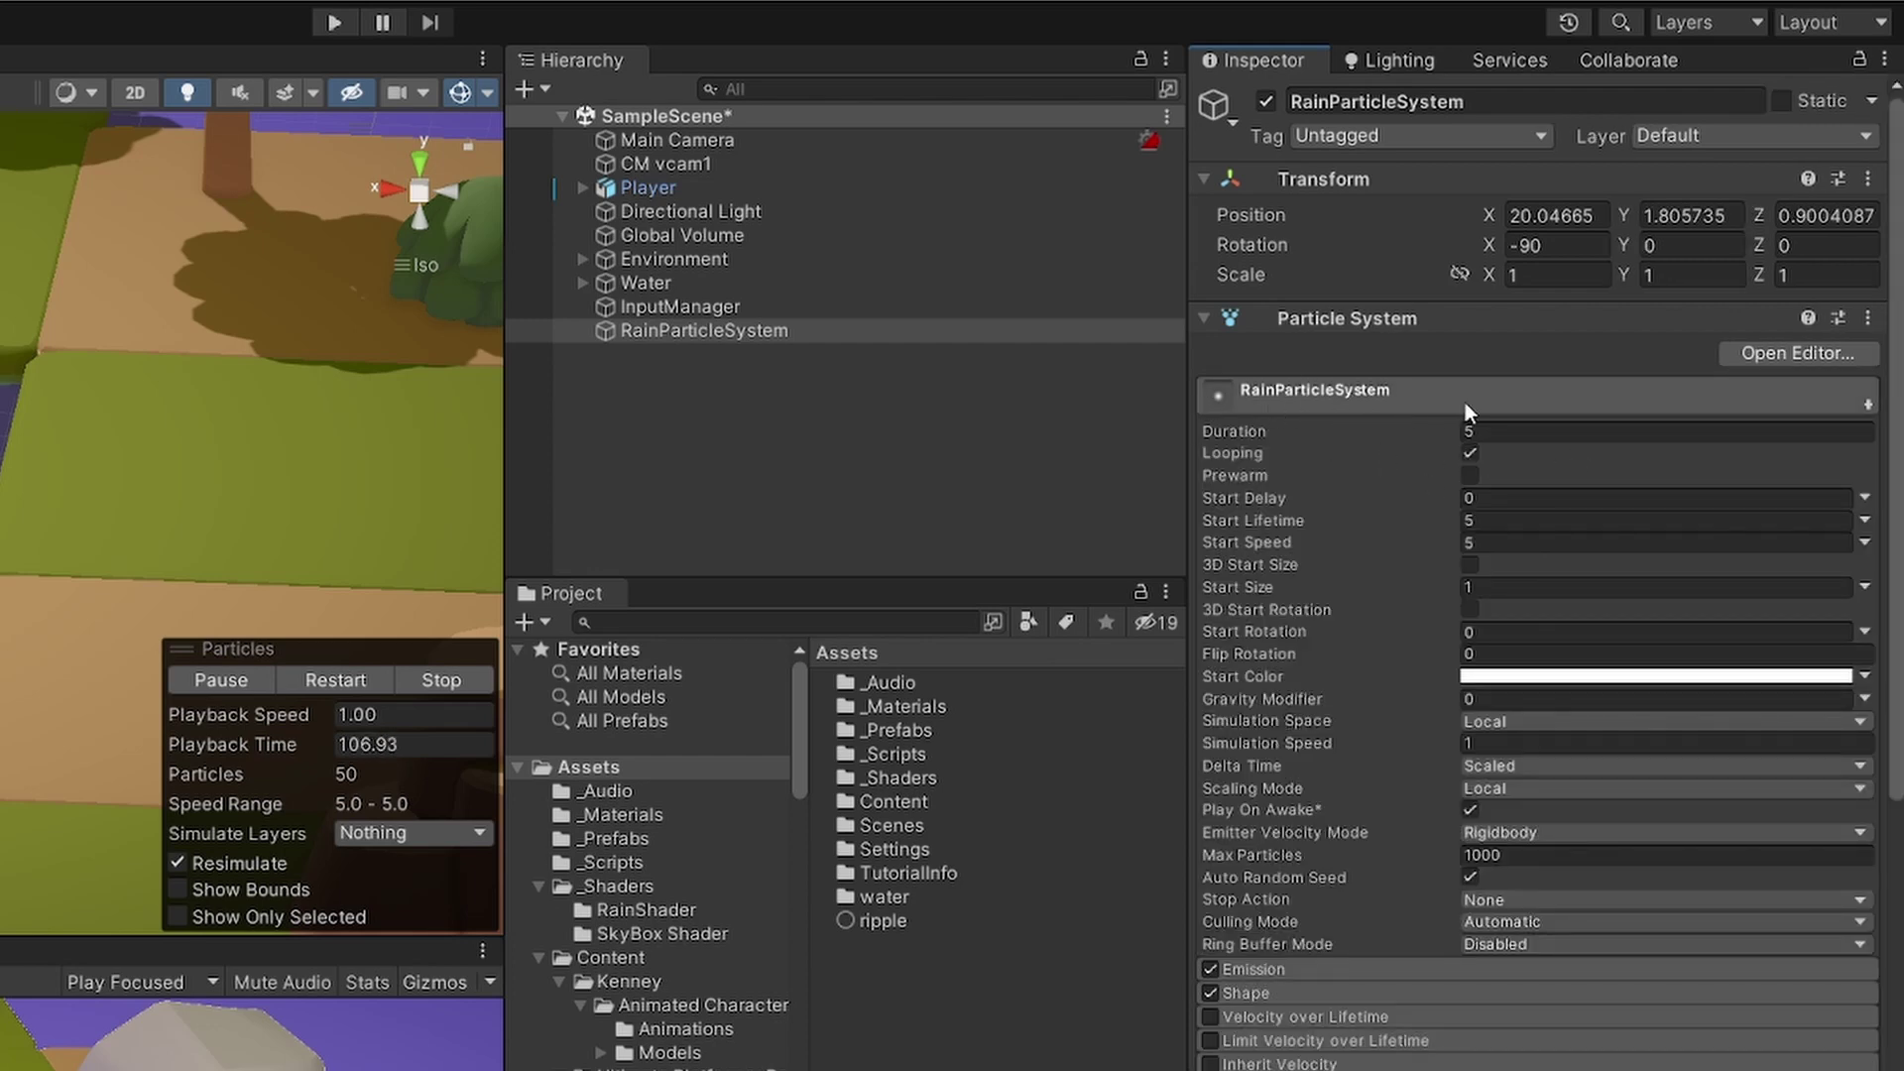
Set the rain emitter's Start Speed to 0 and bring up its Shape module settings
click(1488, 544)
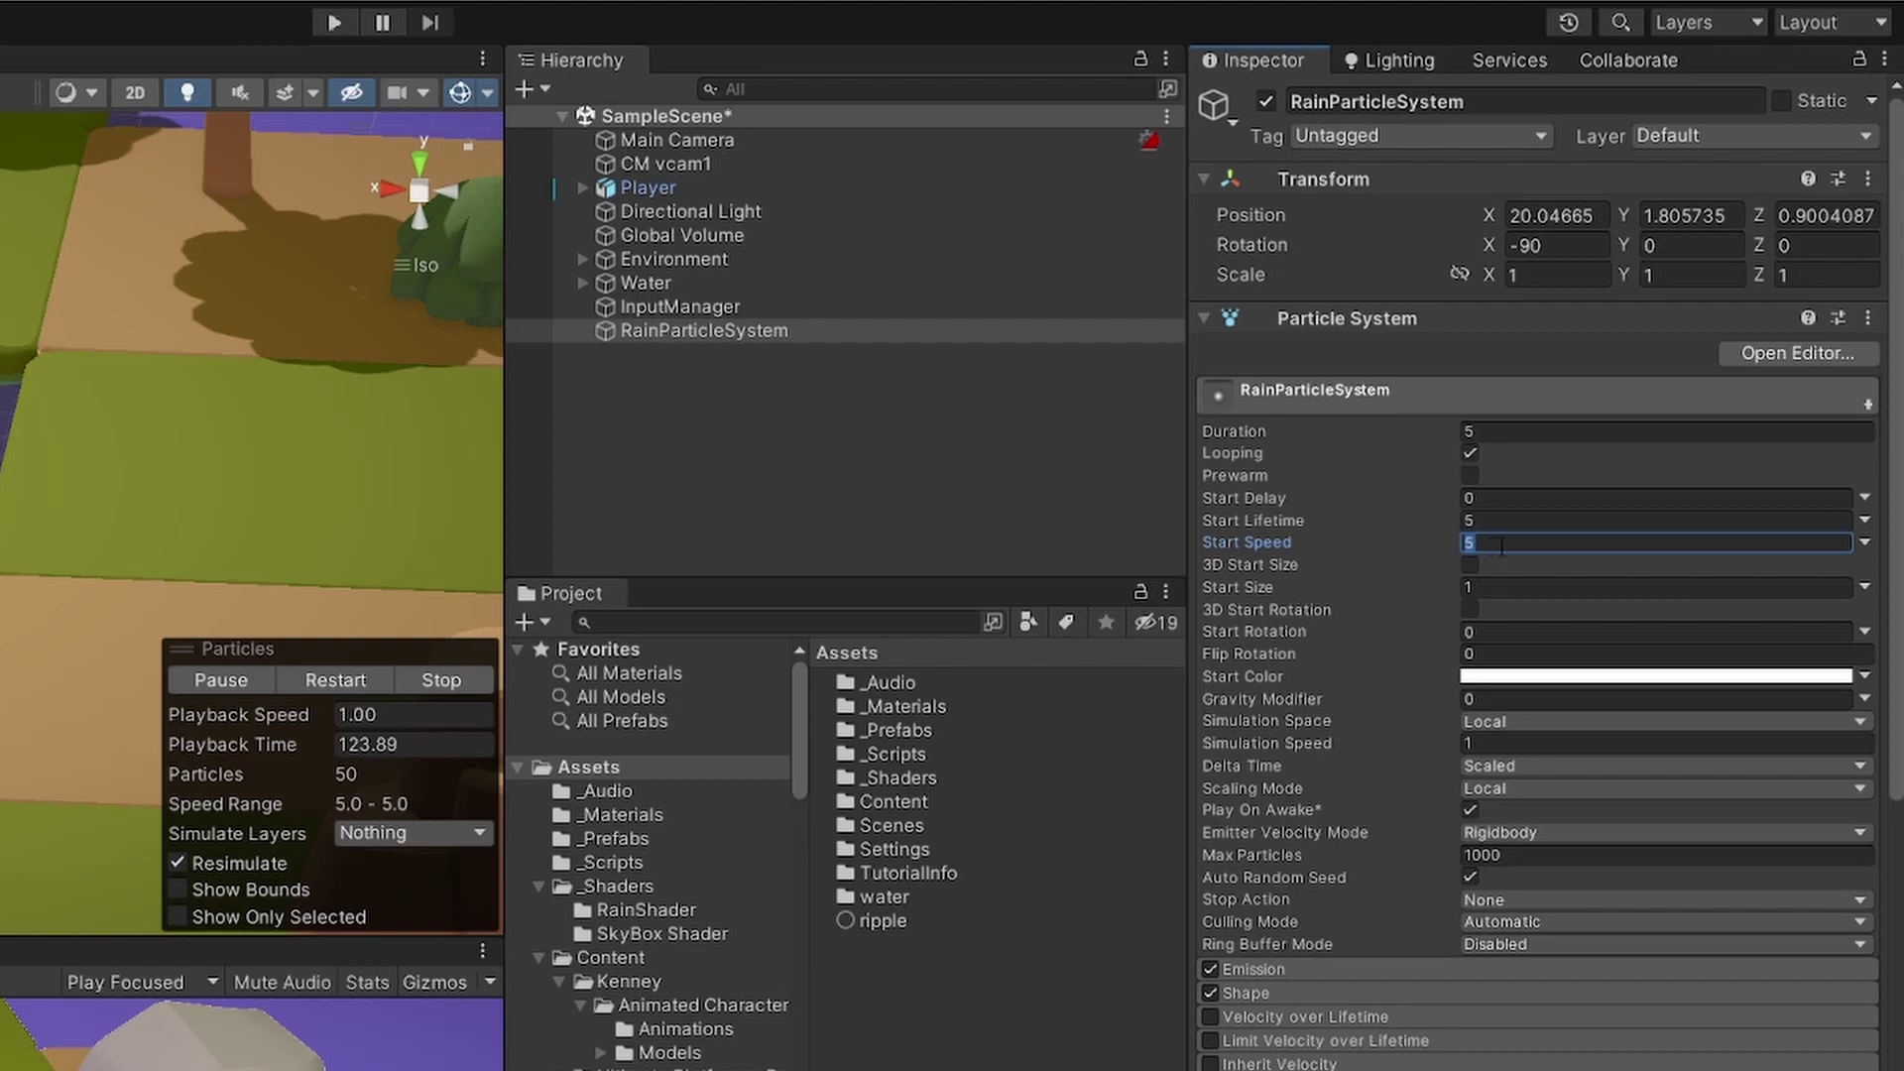
text(0)
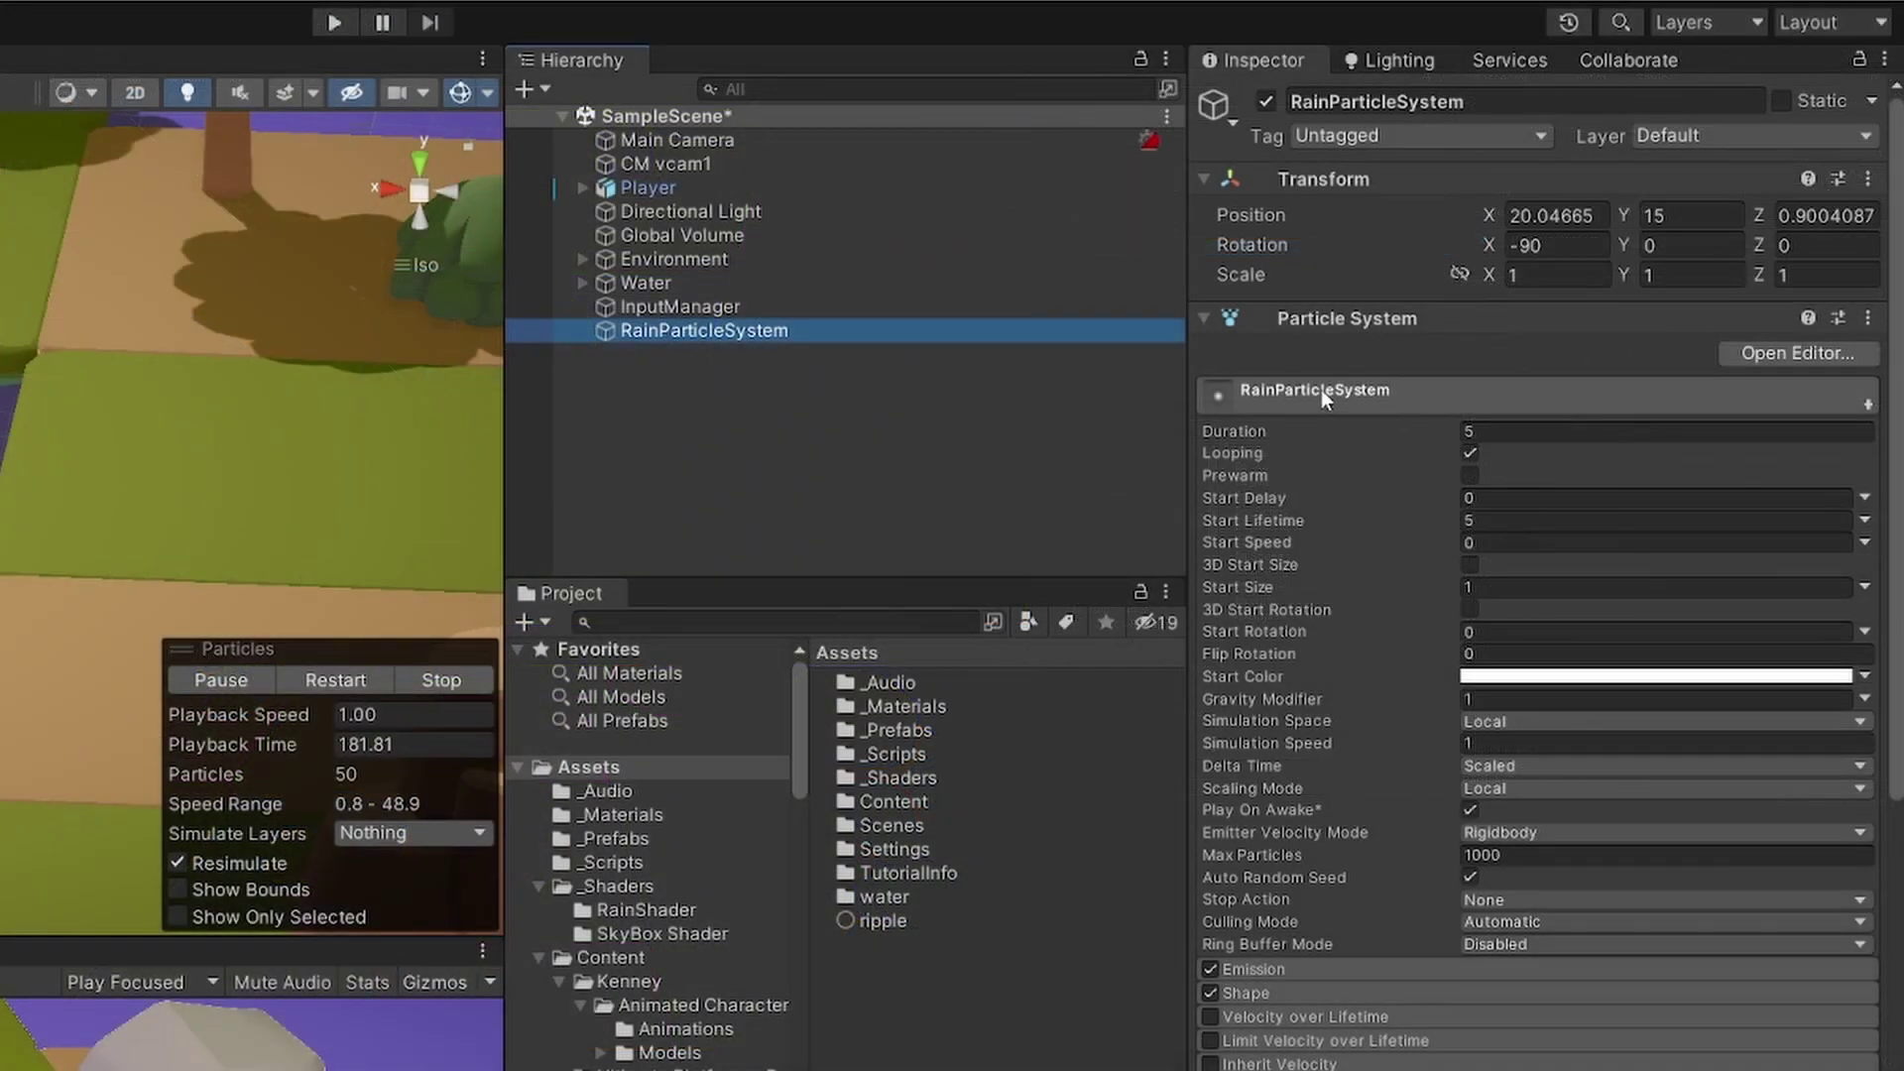
click(1541, 284)
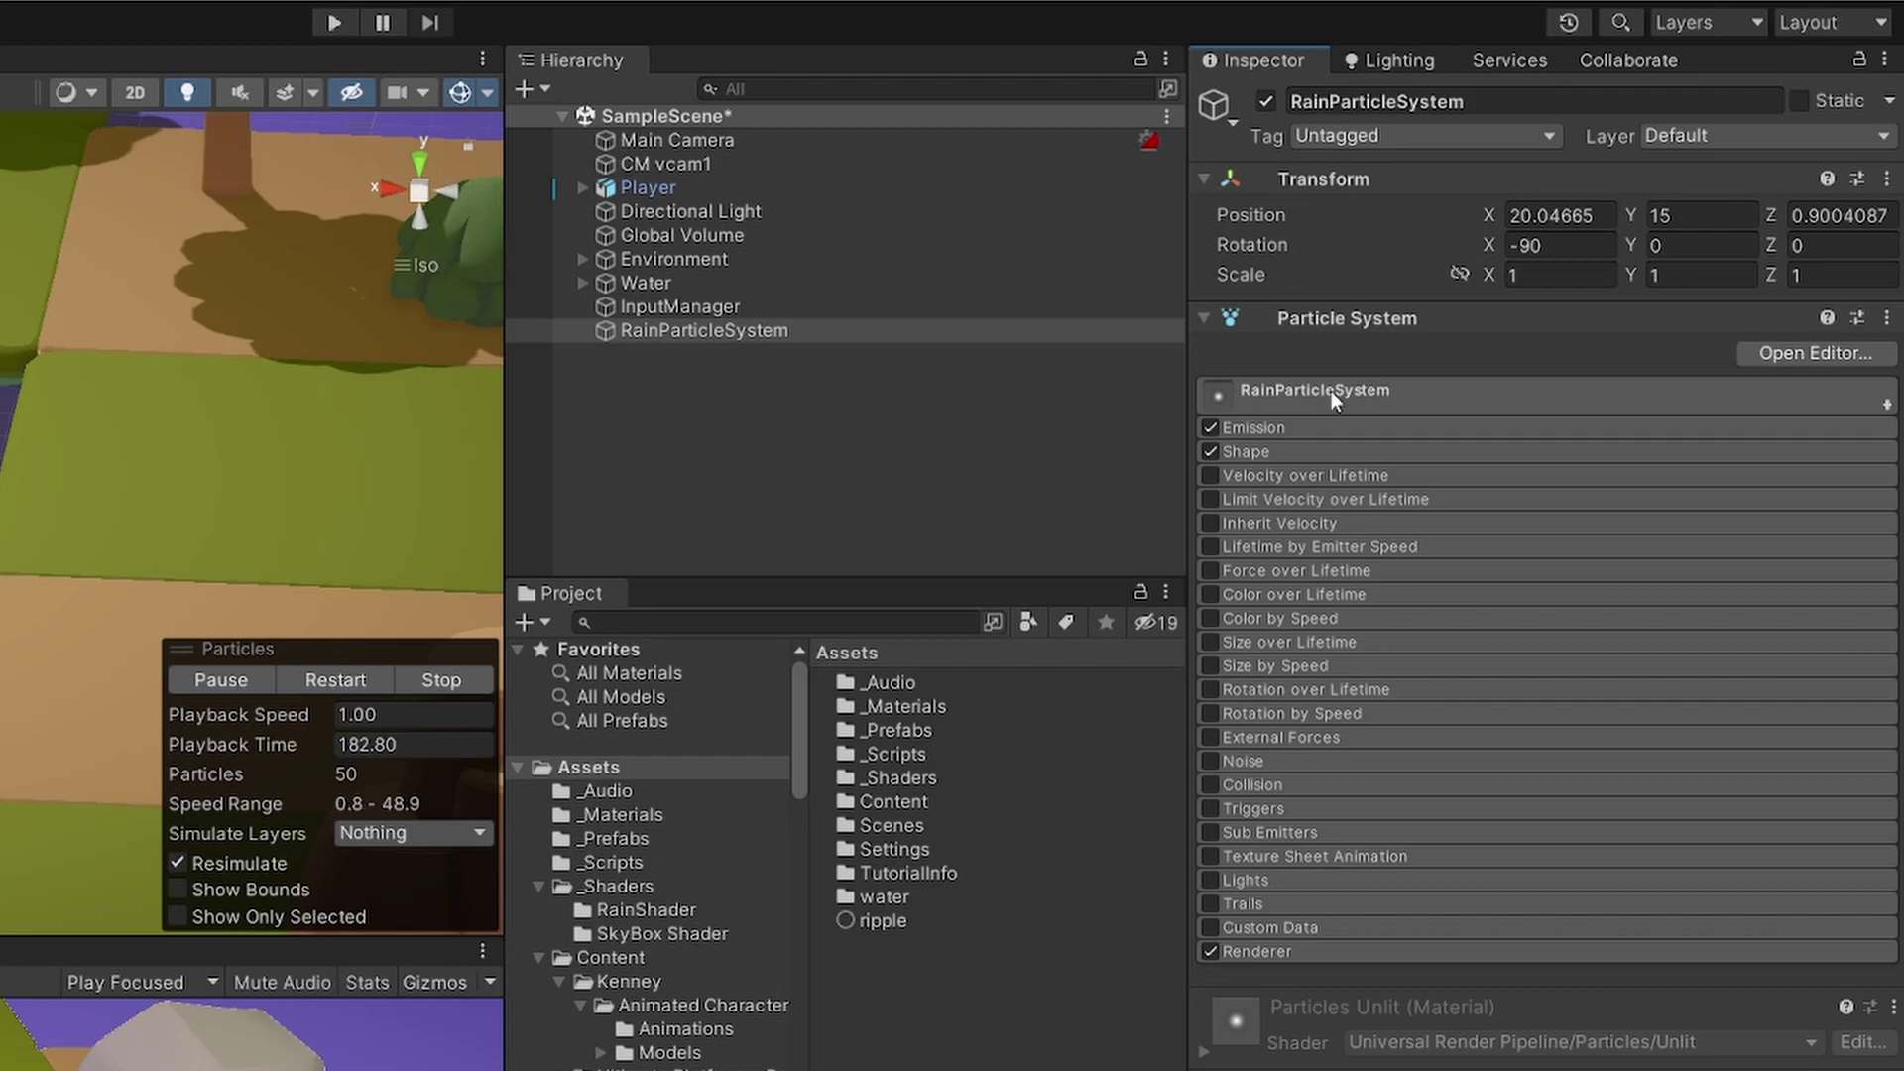
click(1248, 453)
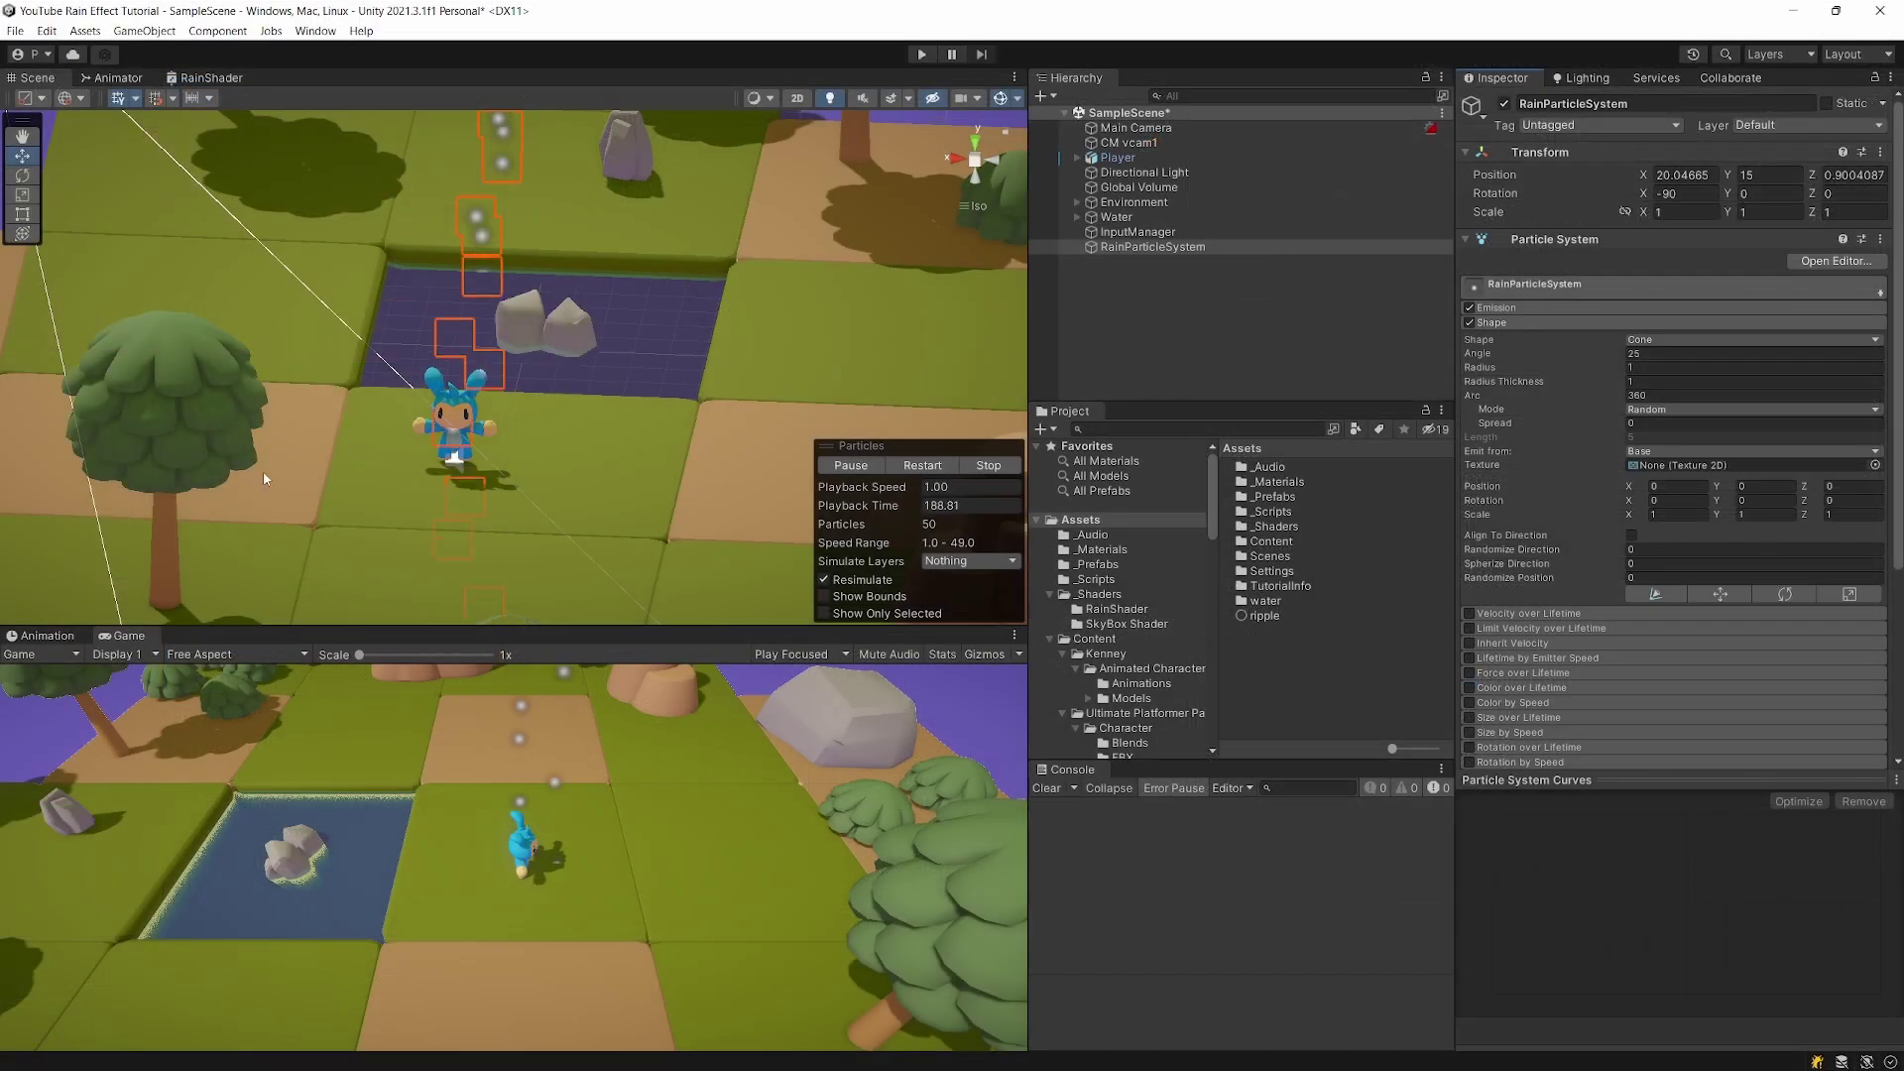
Change the emitter shape to Circle and apply a radius of 20
key(f)
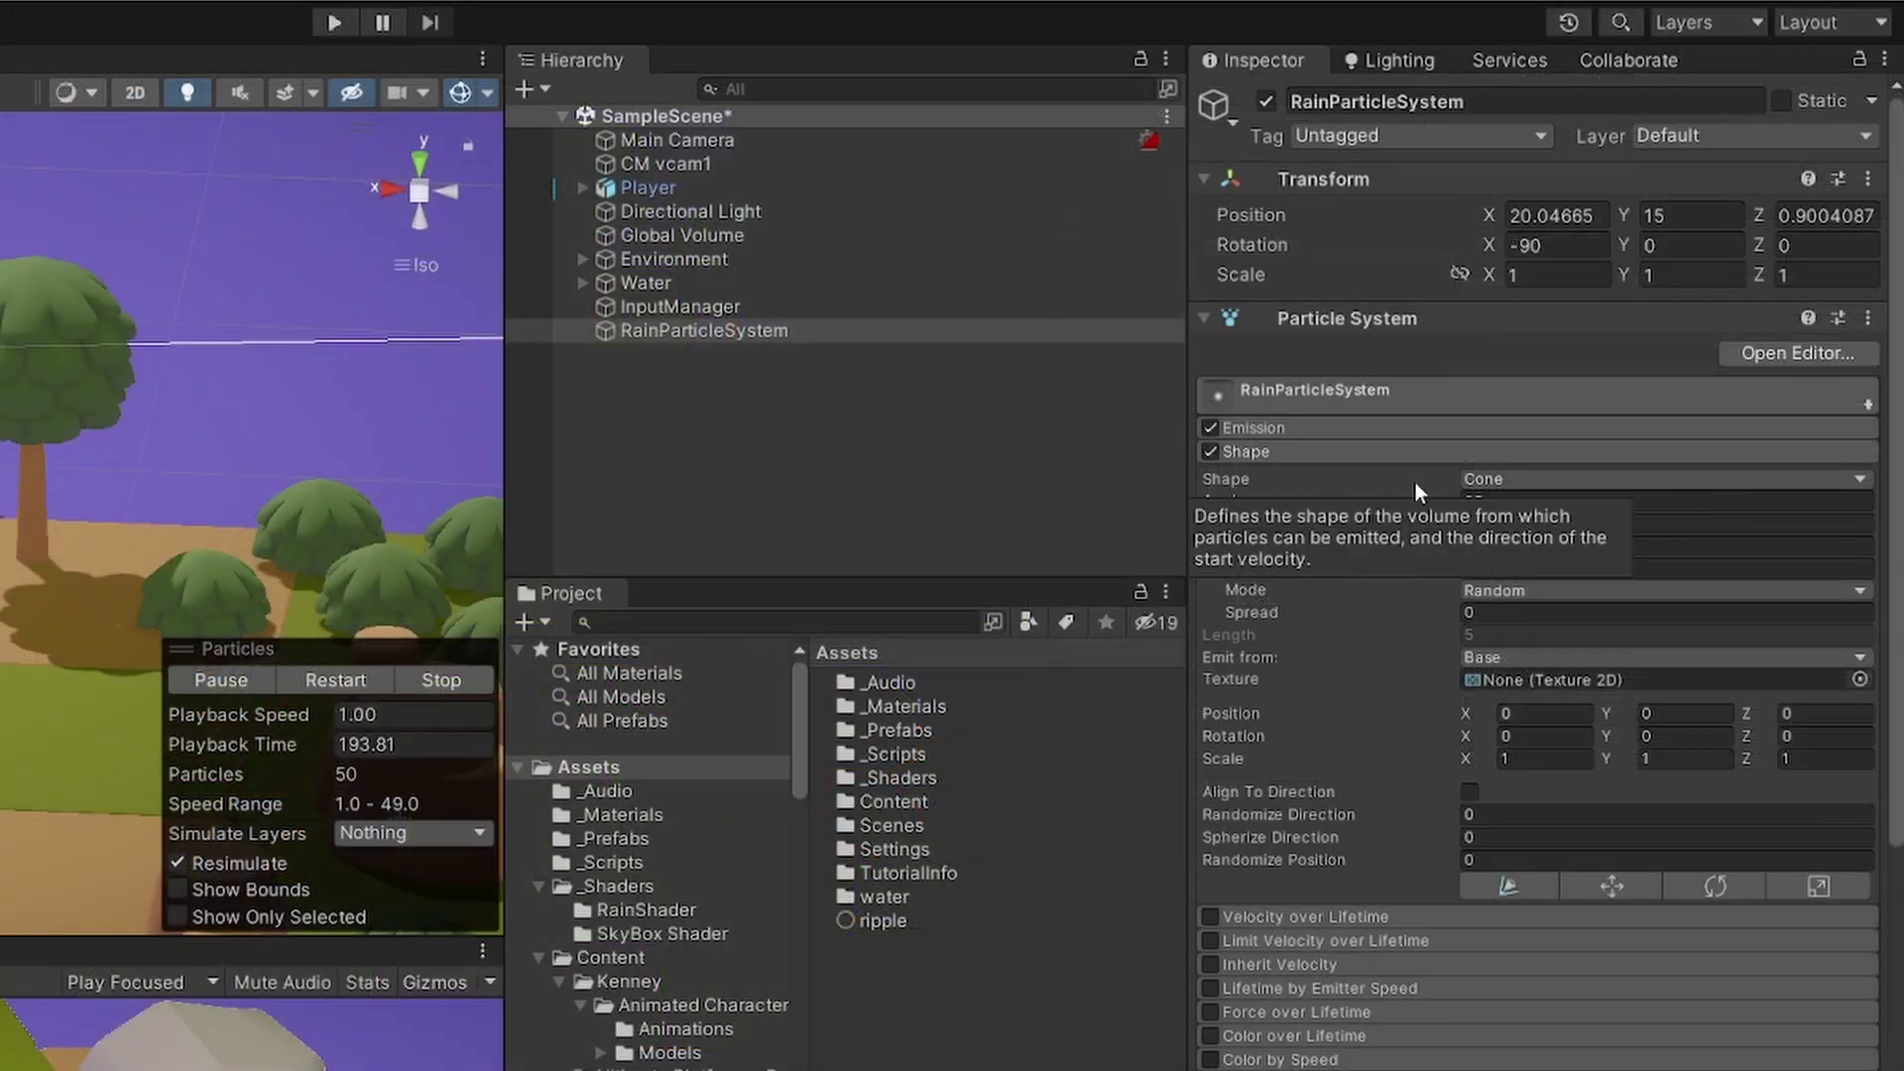
click(1642, 340)
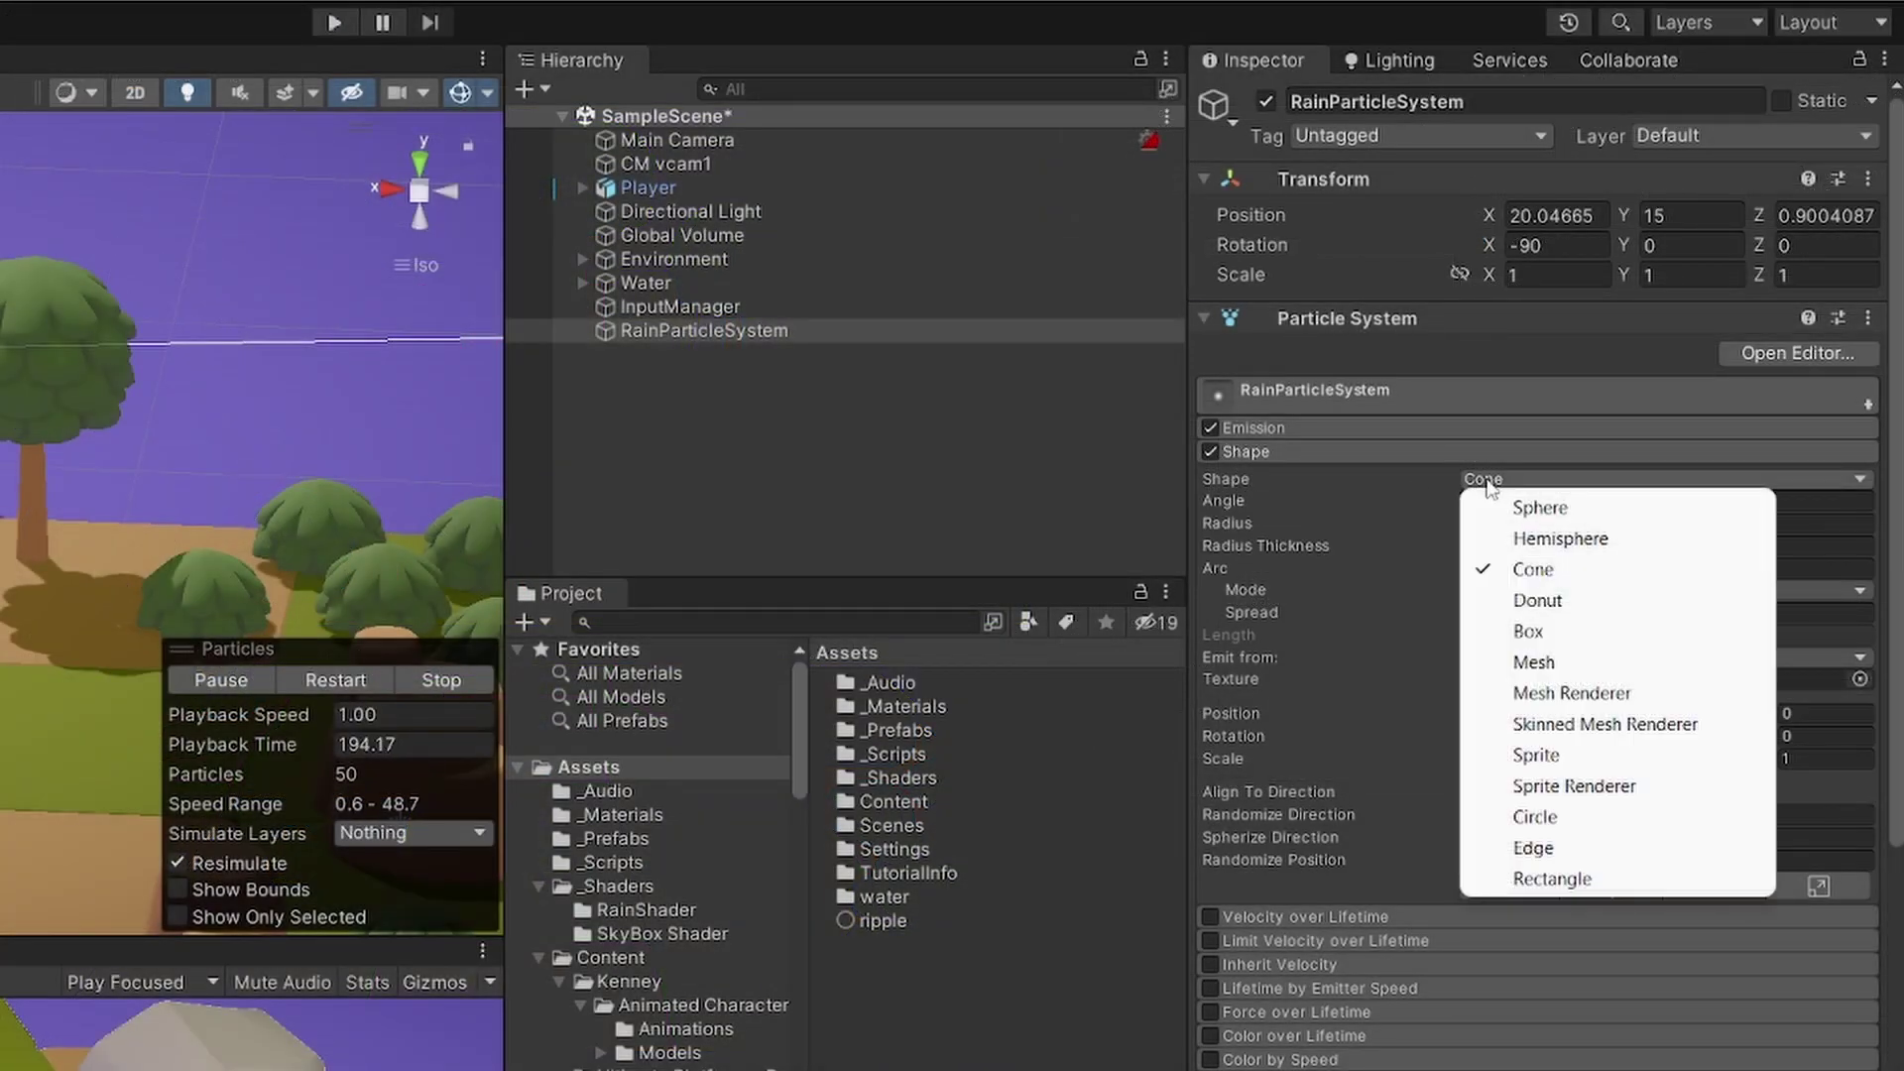
click(1612, 813)
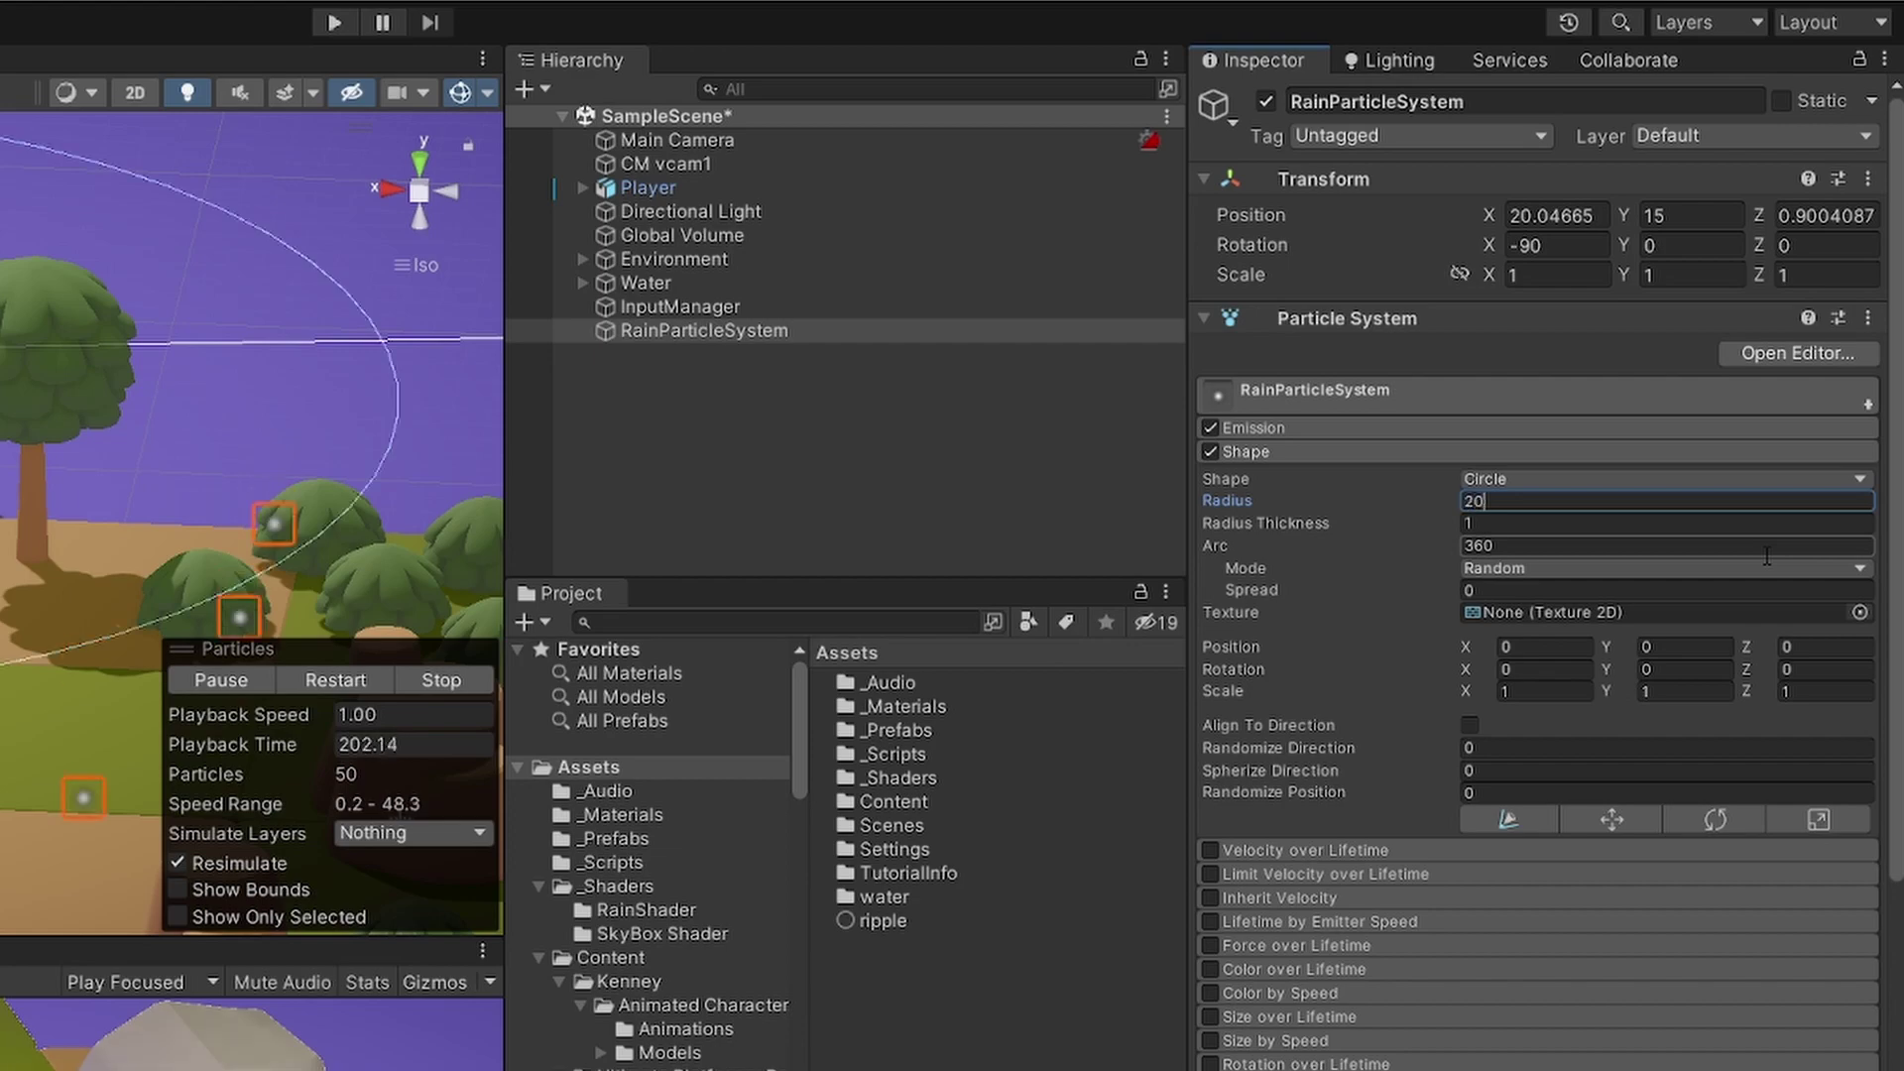
key(Return)
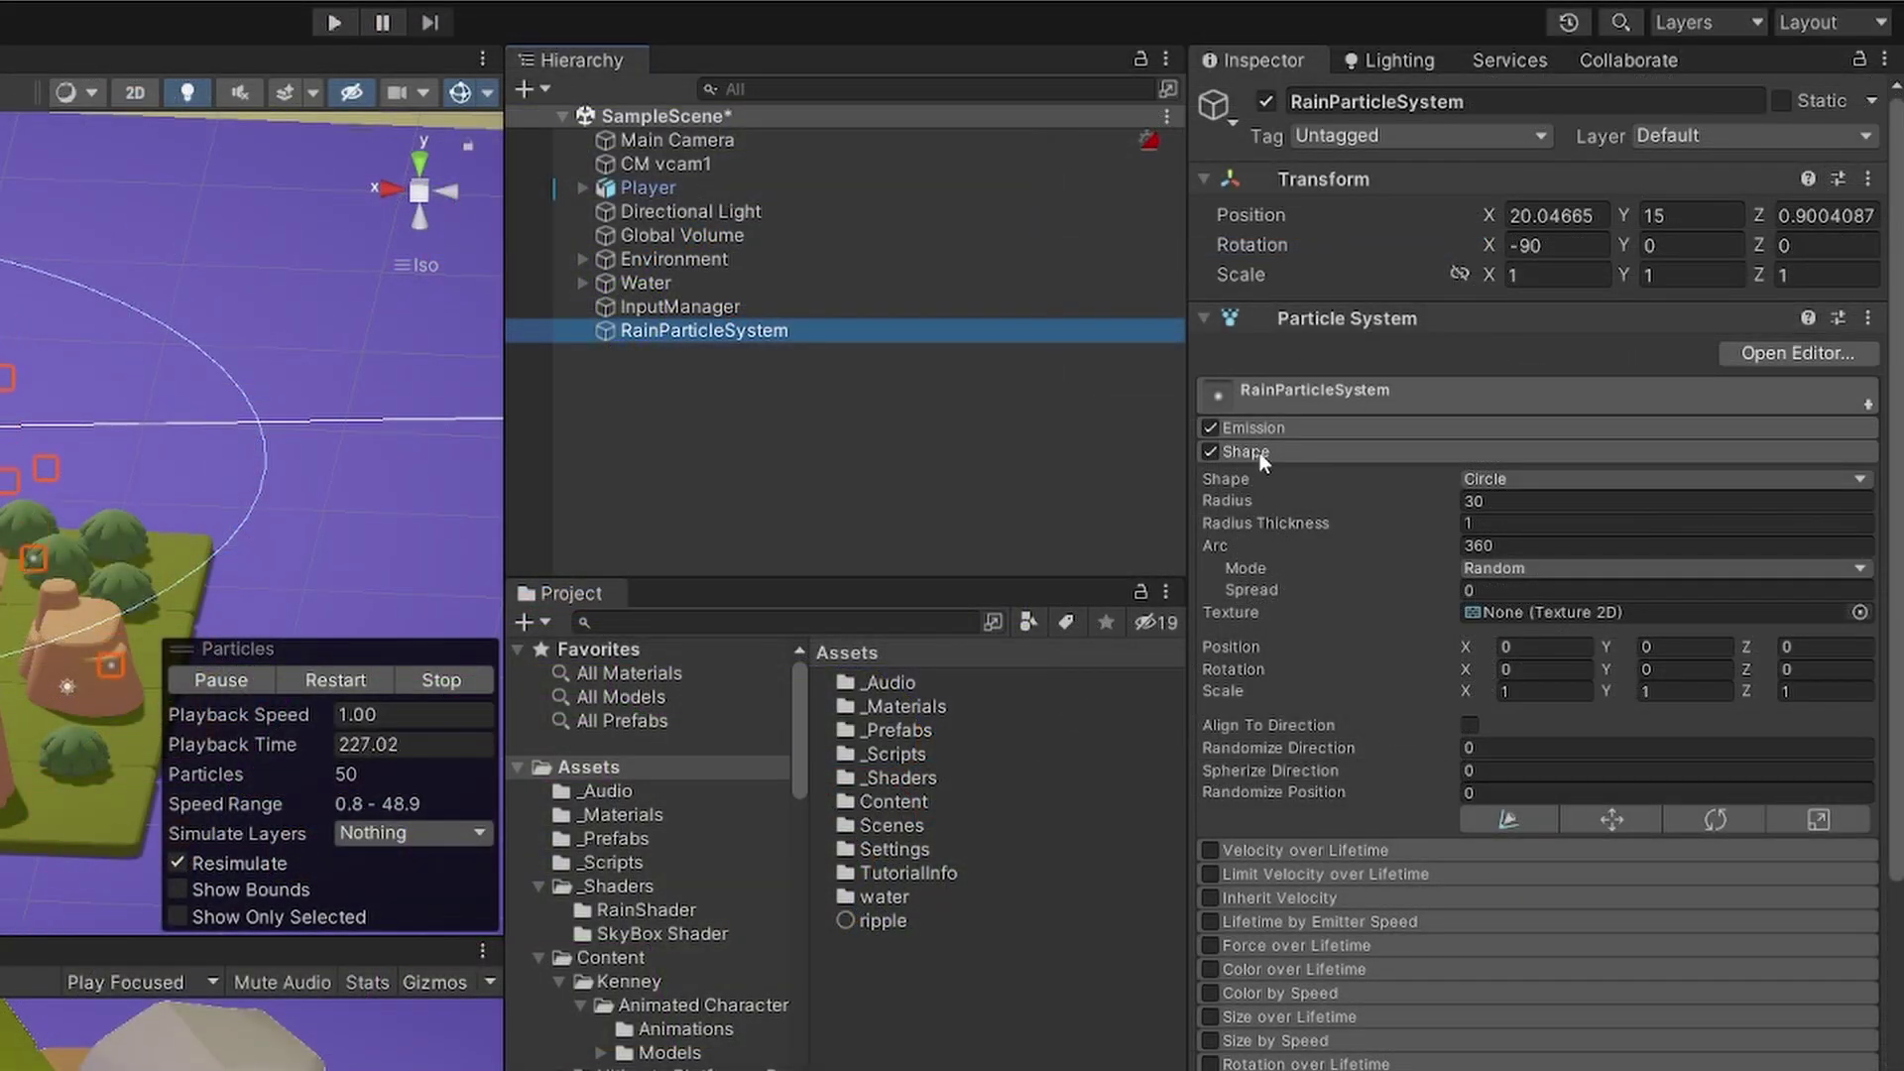
In the Emission module, change Rate over Time to 200, then to 100
click(1503, 322)
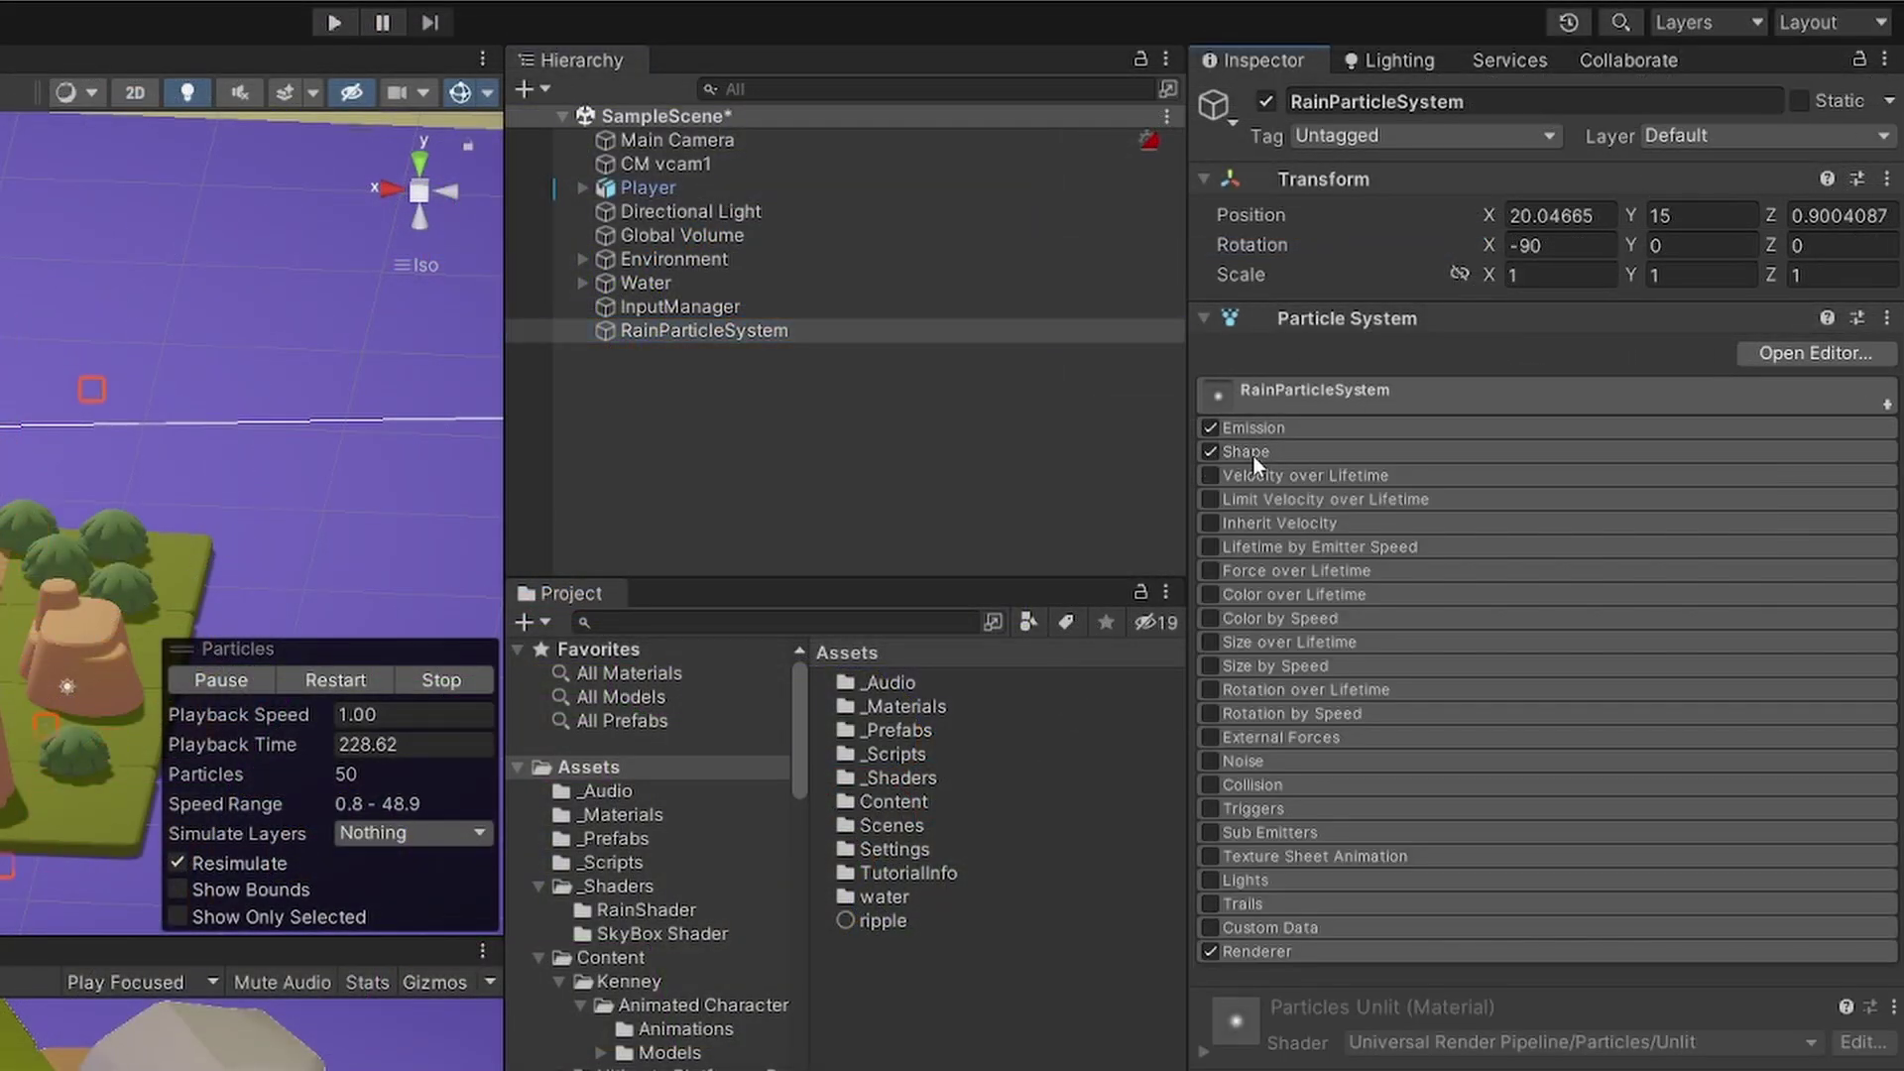
click(1265, 427)
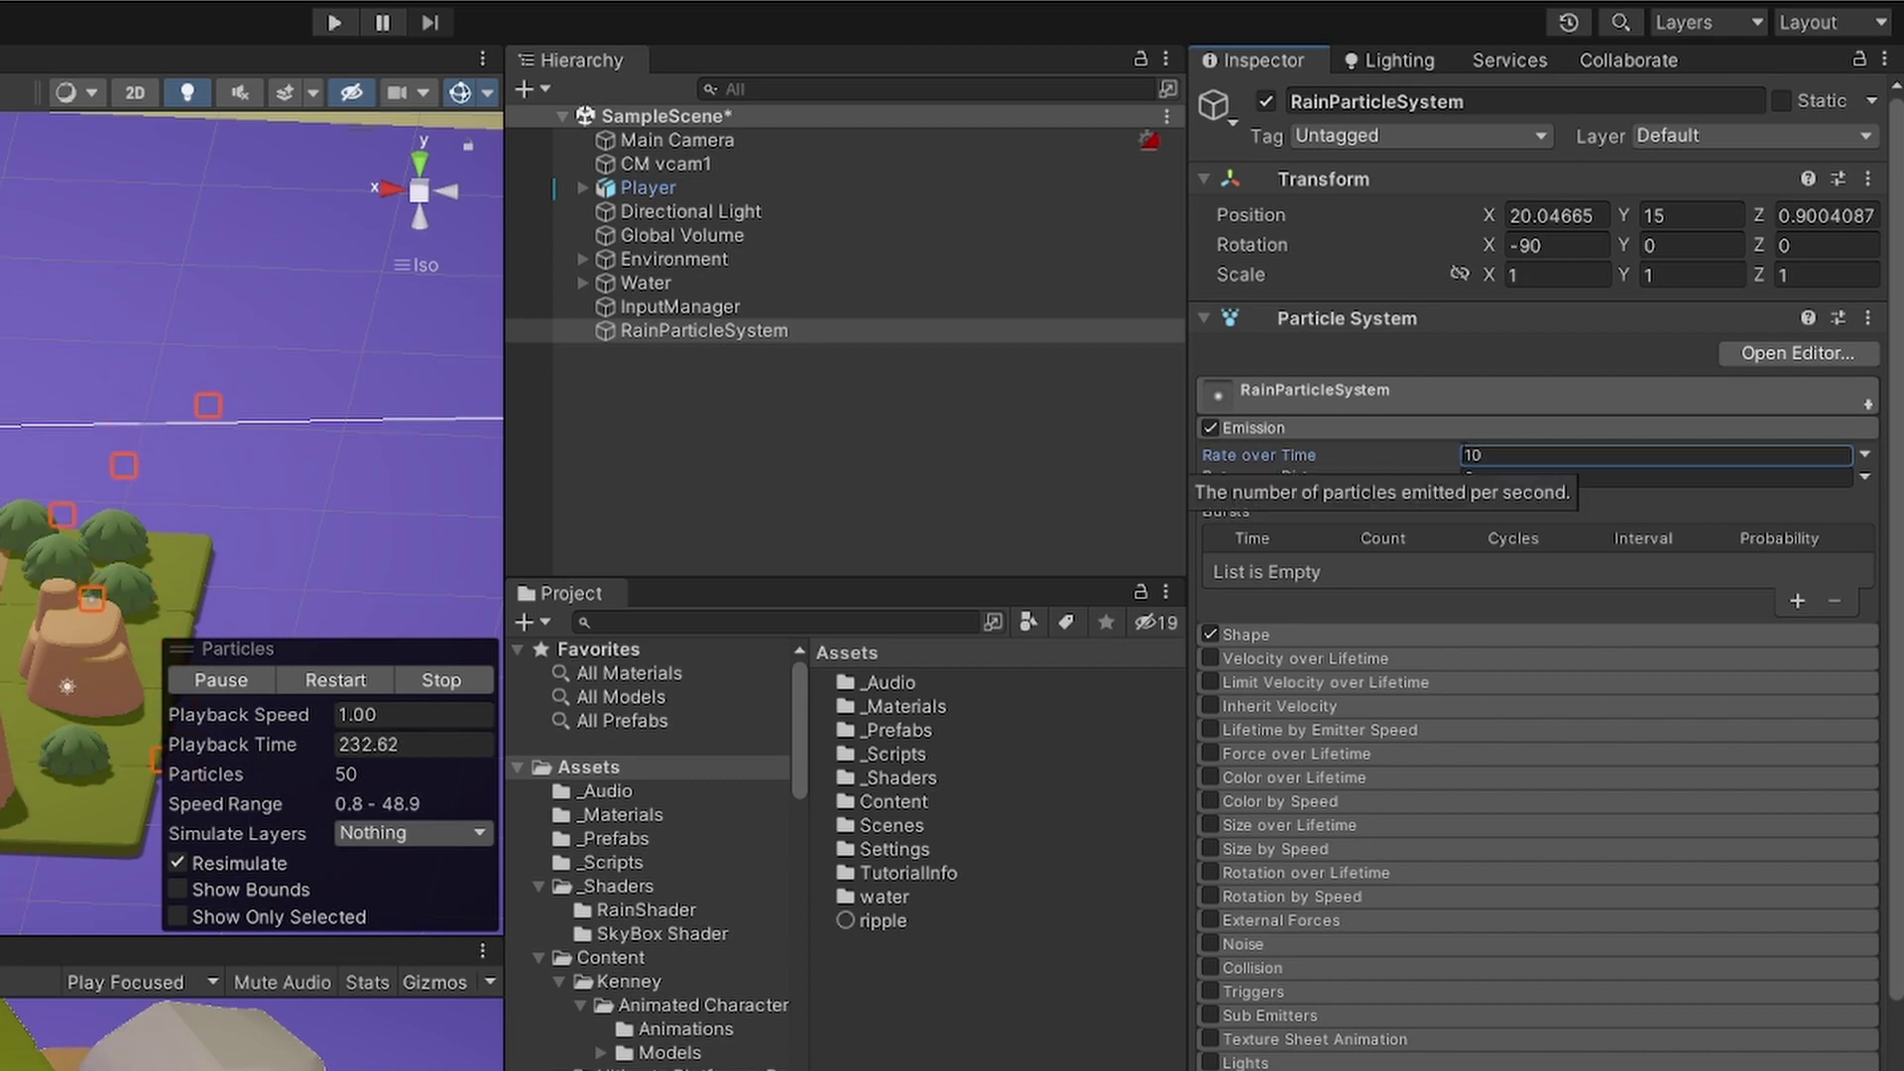
click(1520, 456)
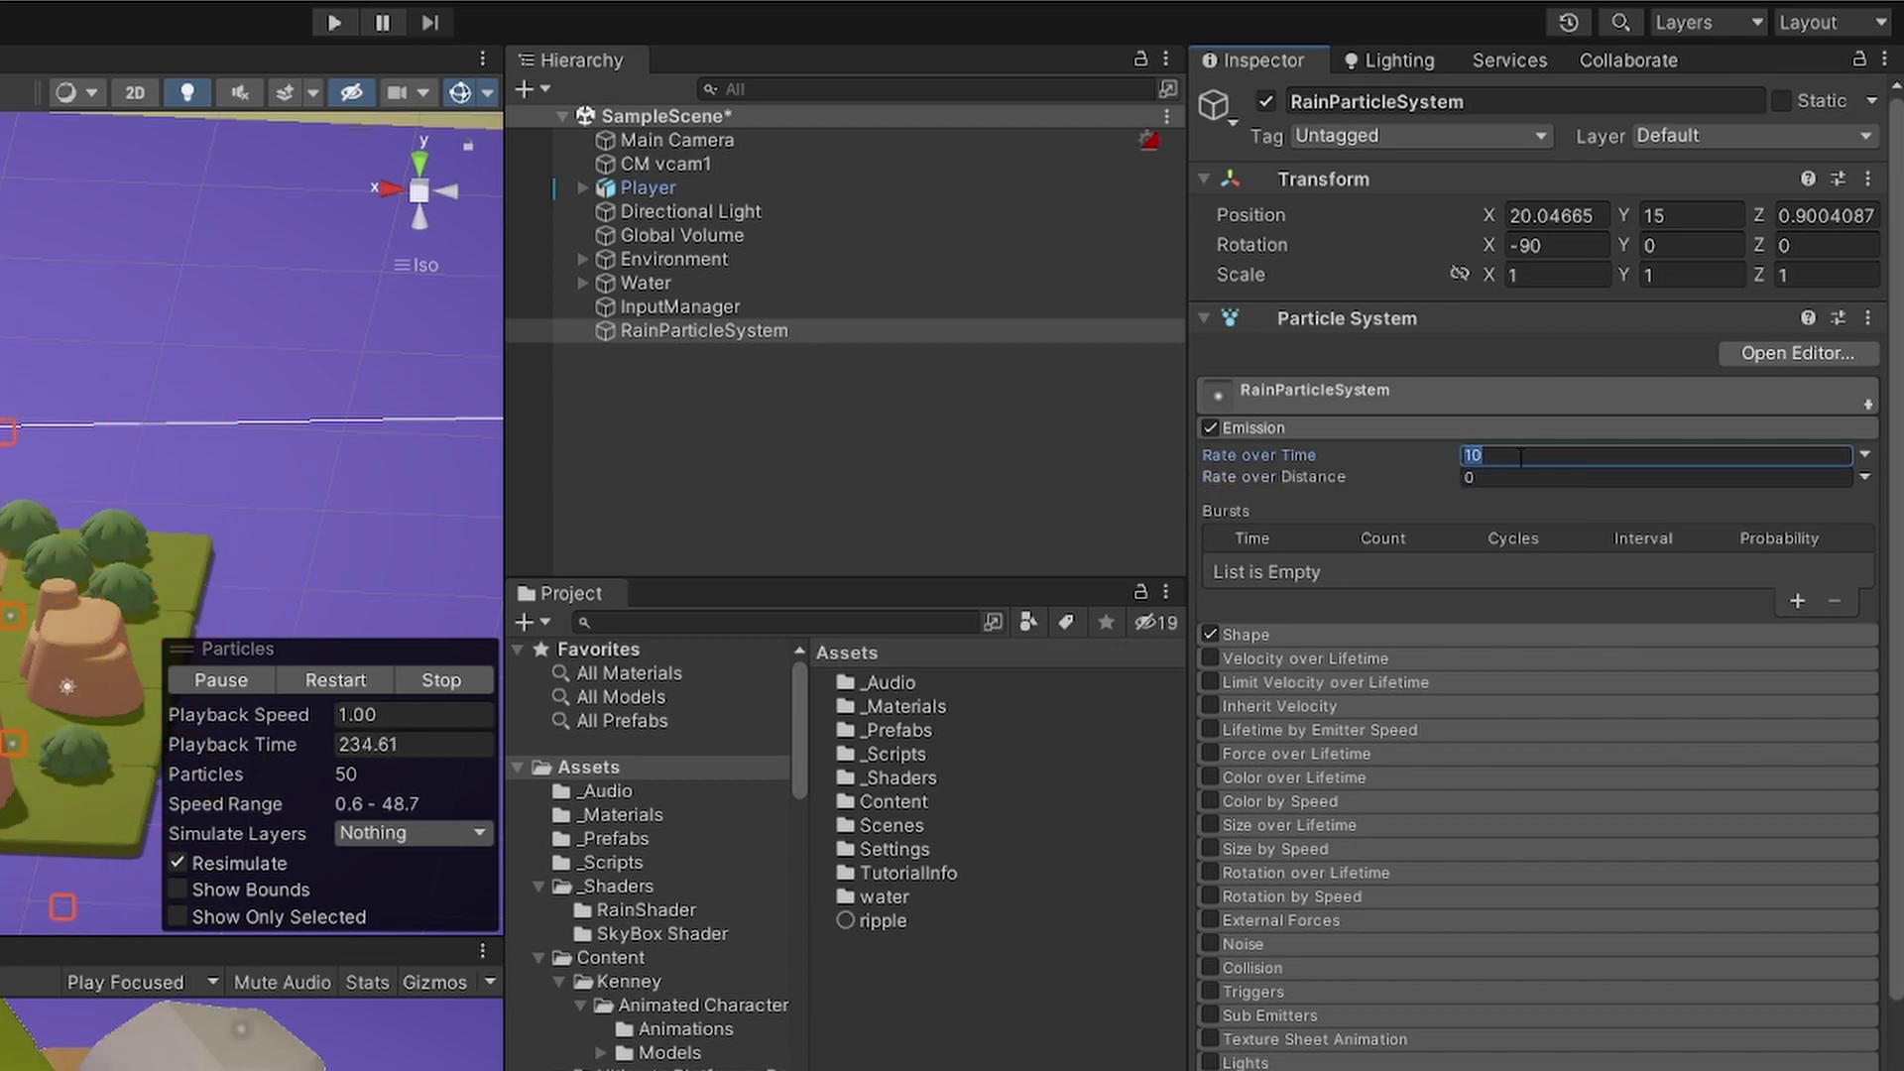
text(2)
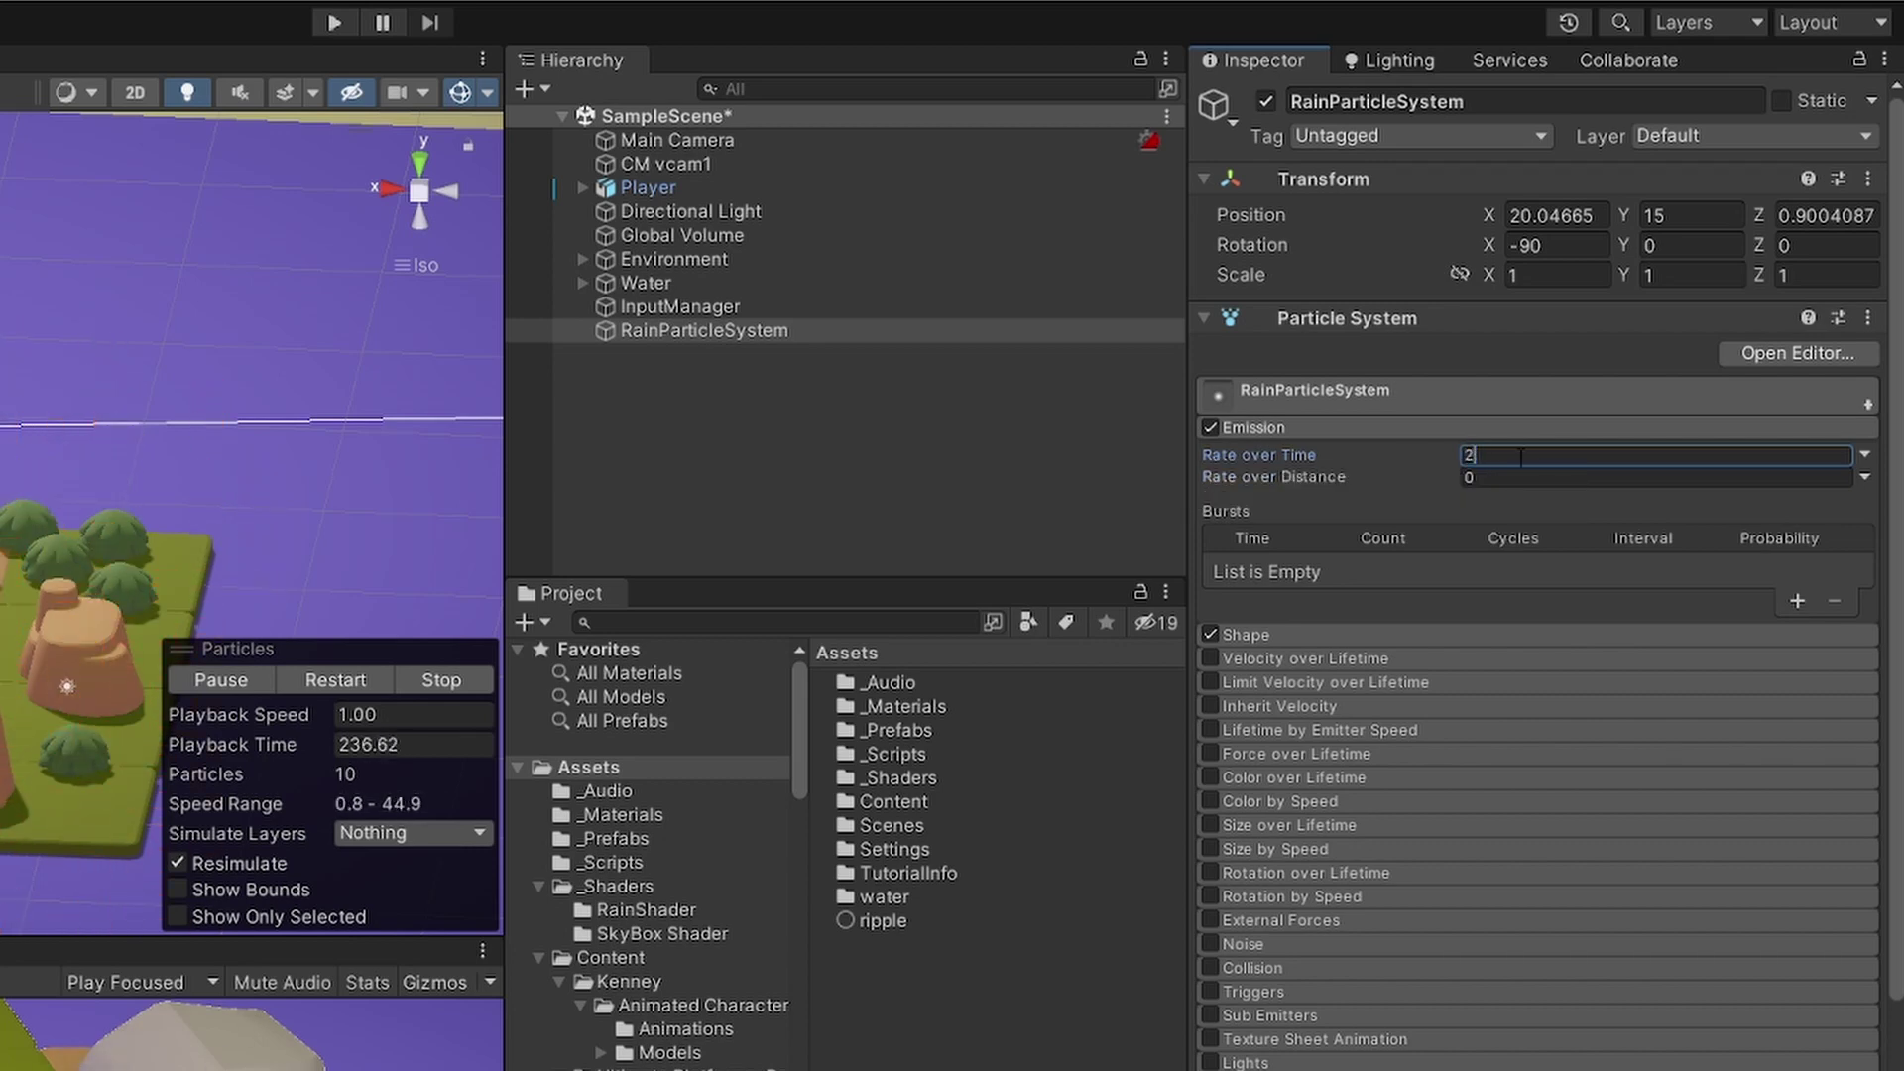
text(00)
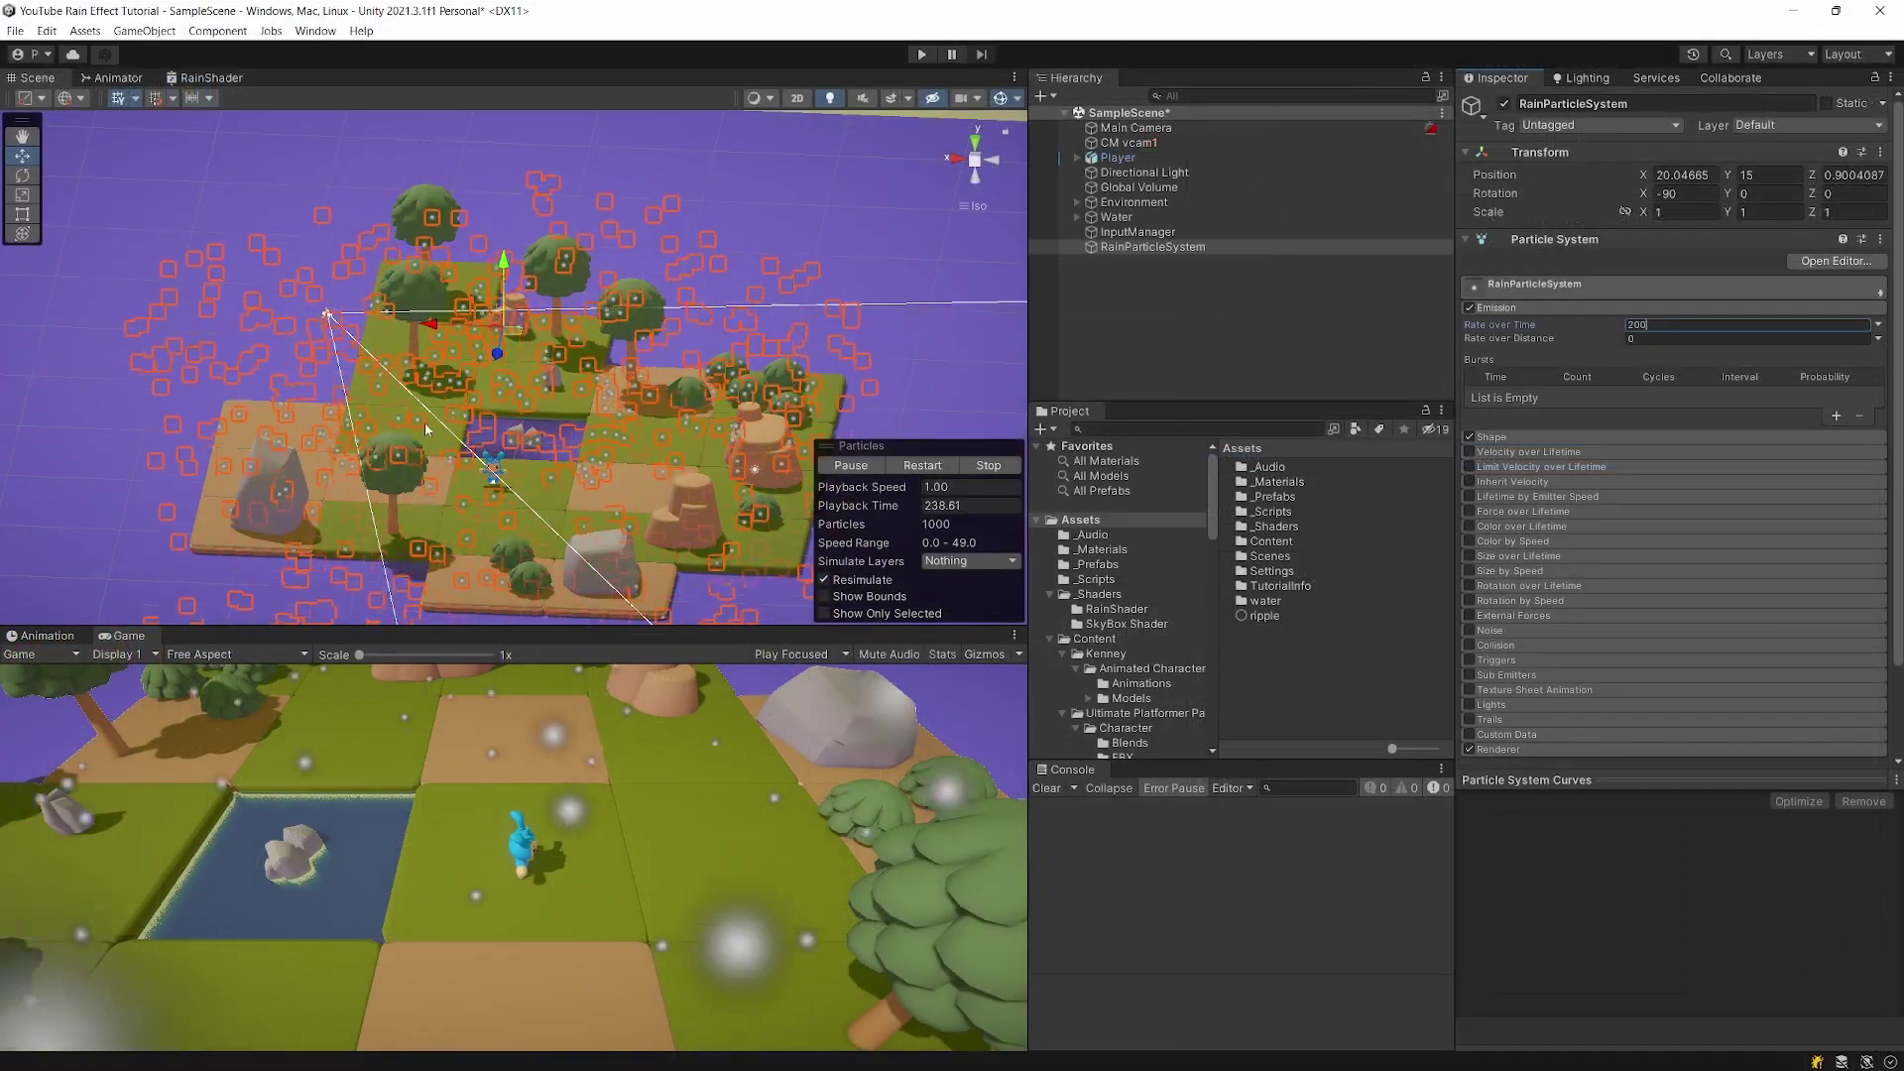
click(1564, 328)
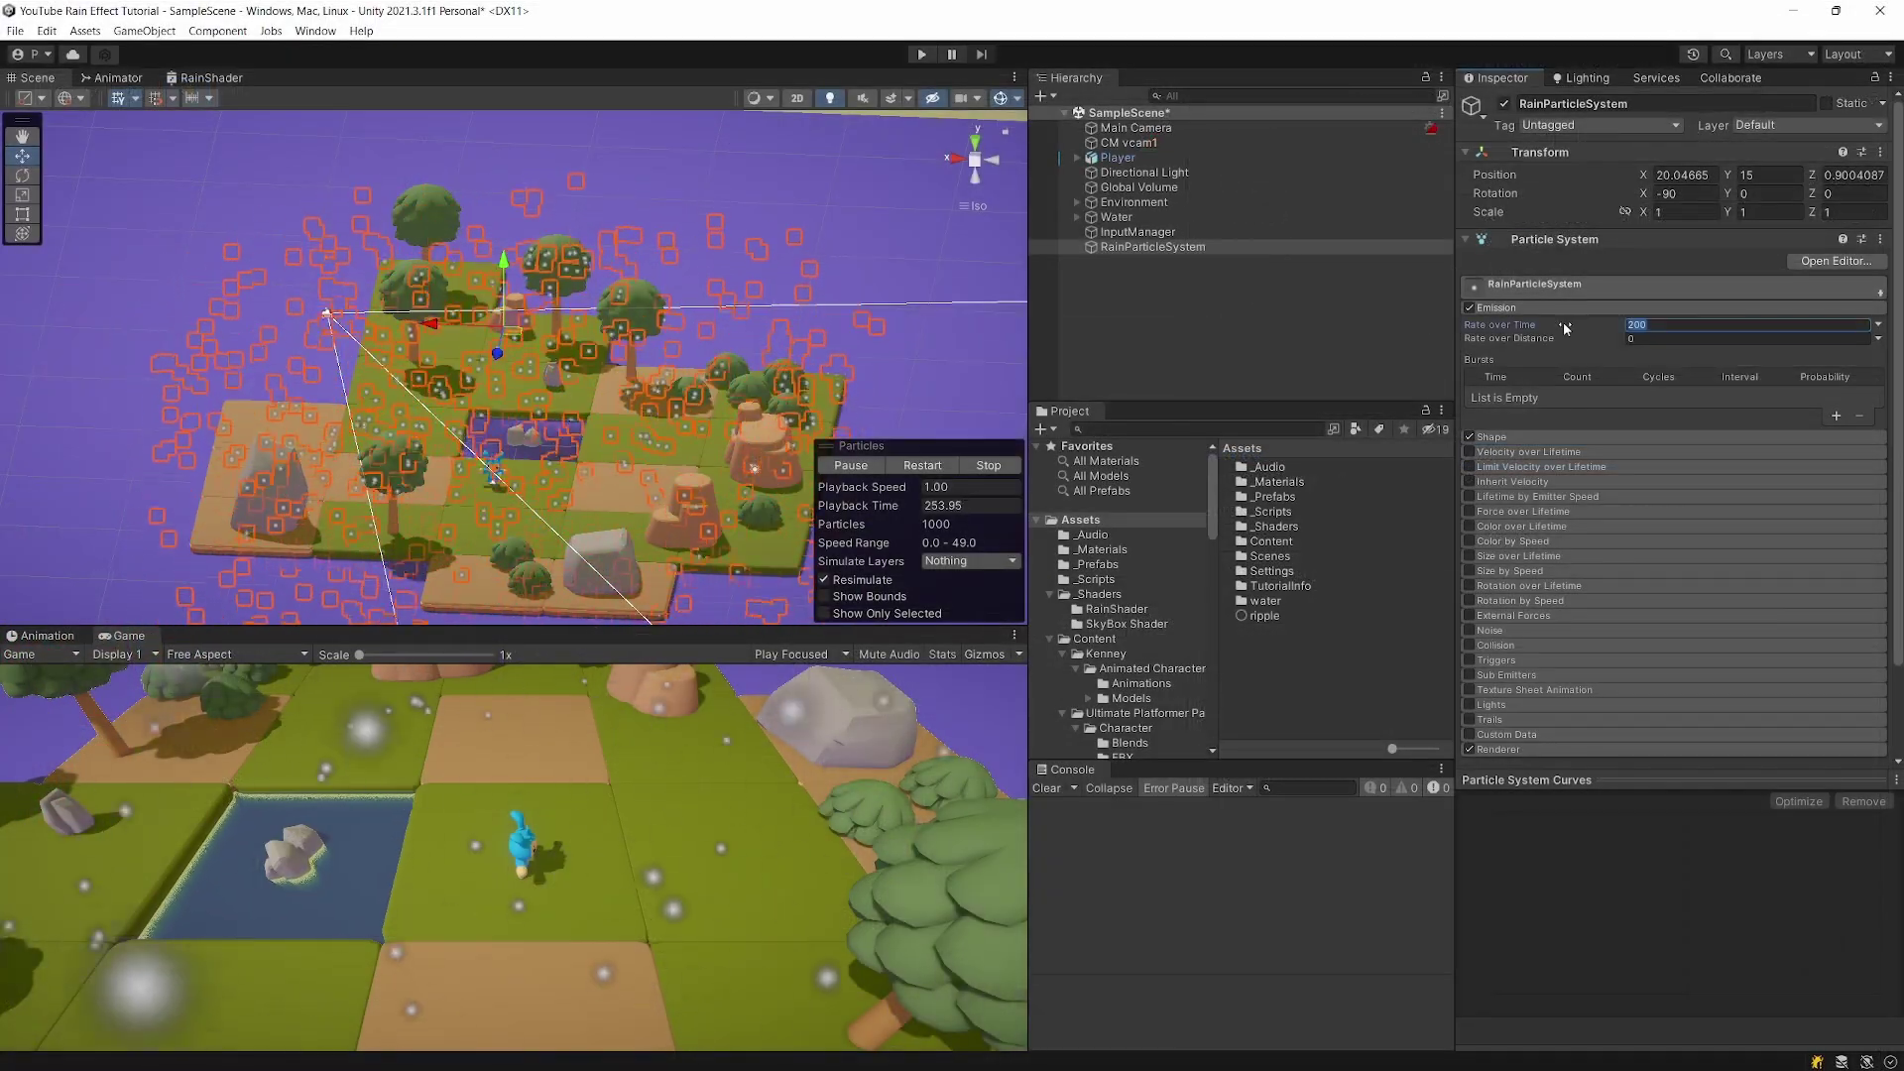
text(100)
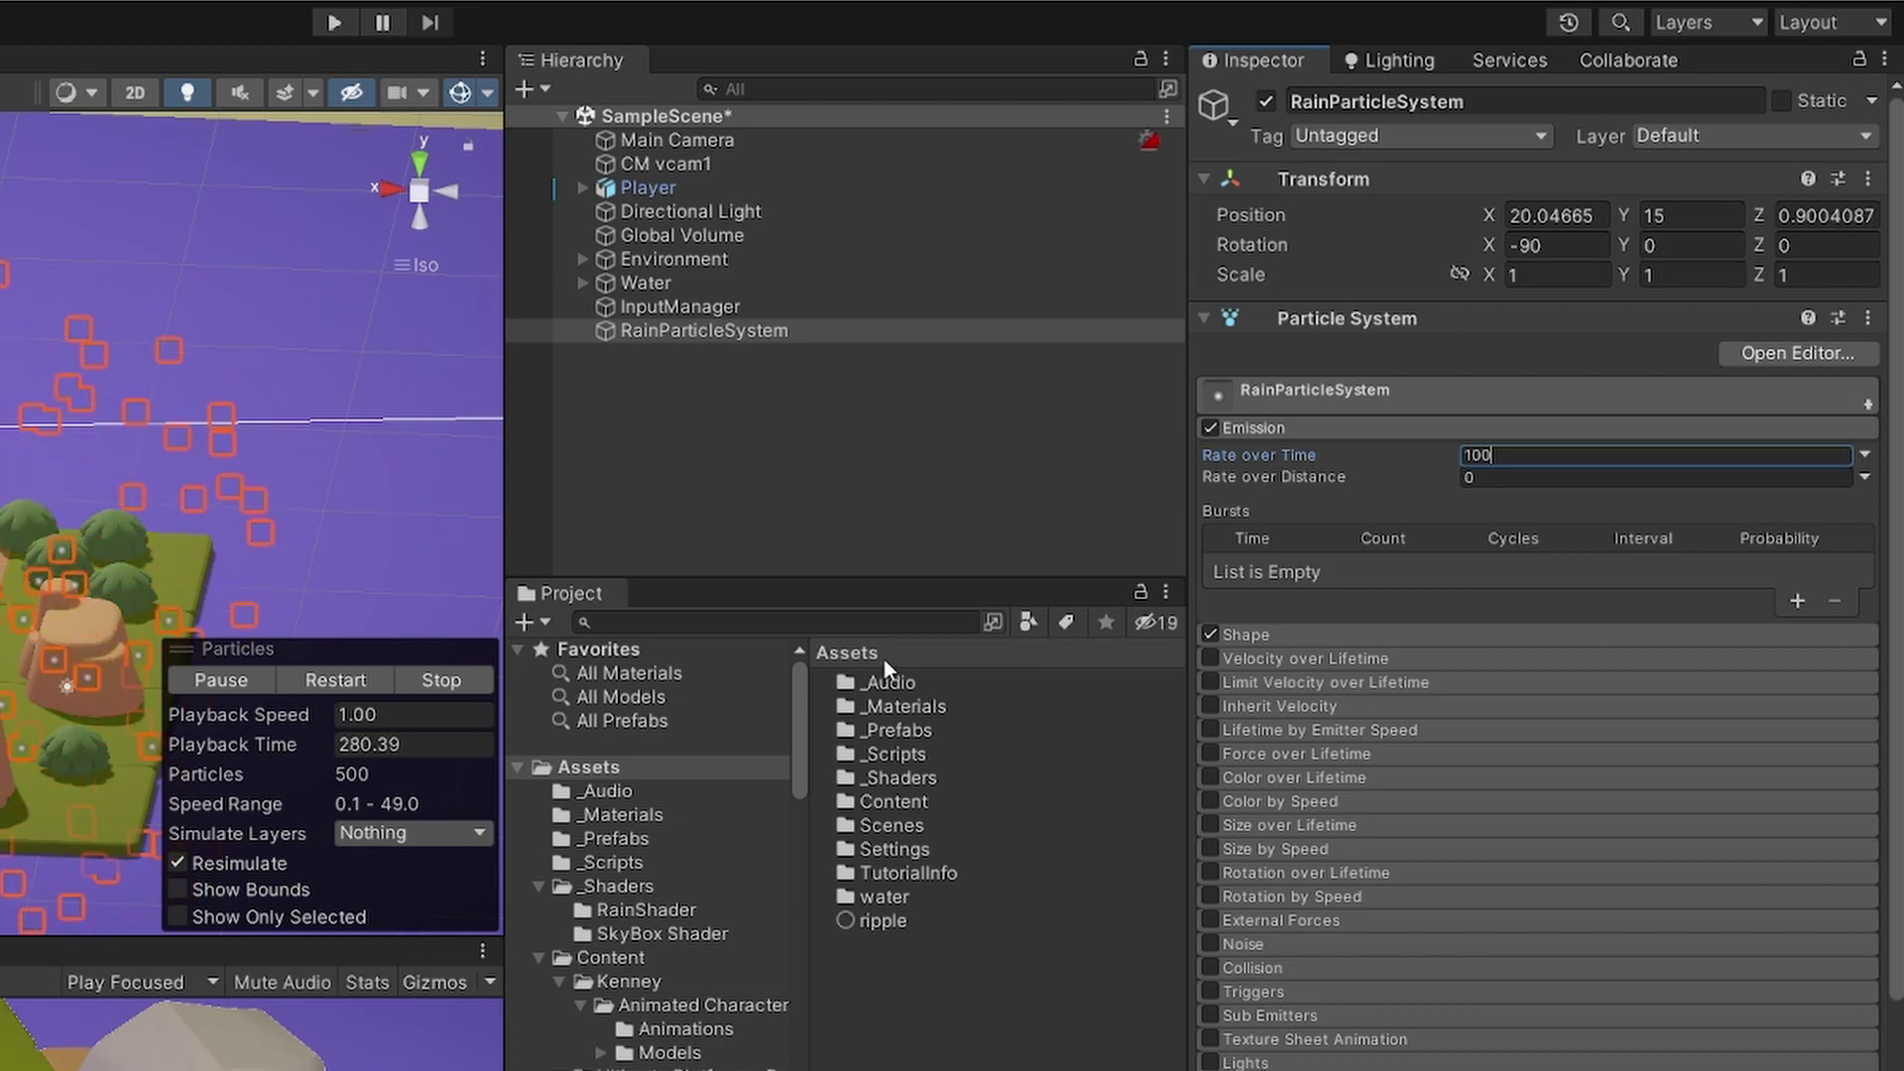
Create a new material asset named 'RainMaterial' in the Assets folder
right_click(871, 956)
mouse_move(1218, 205)
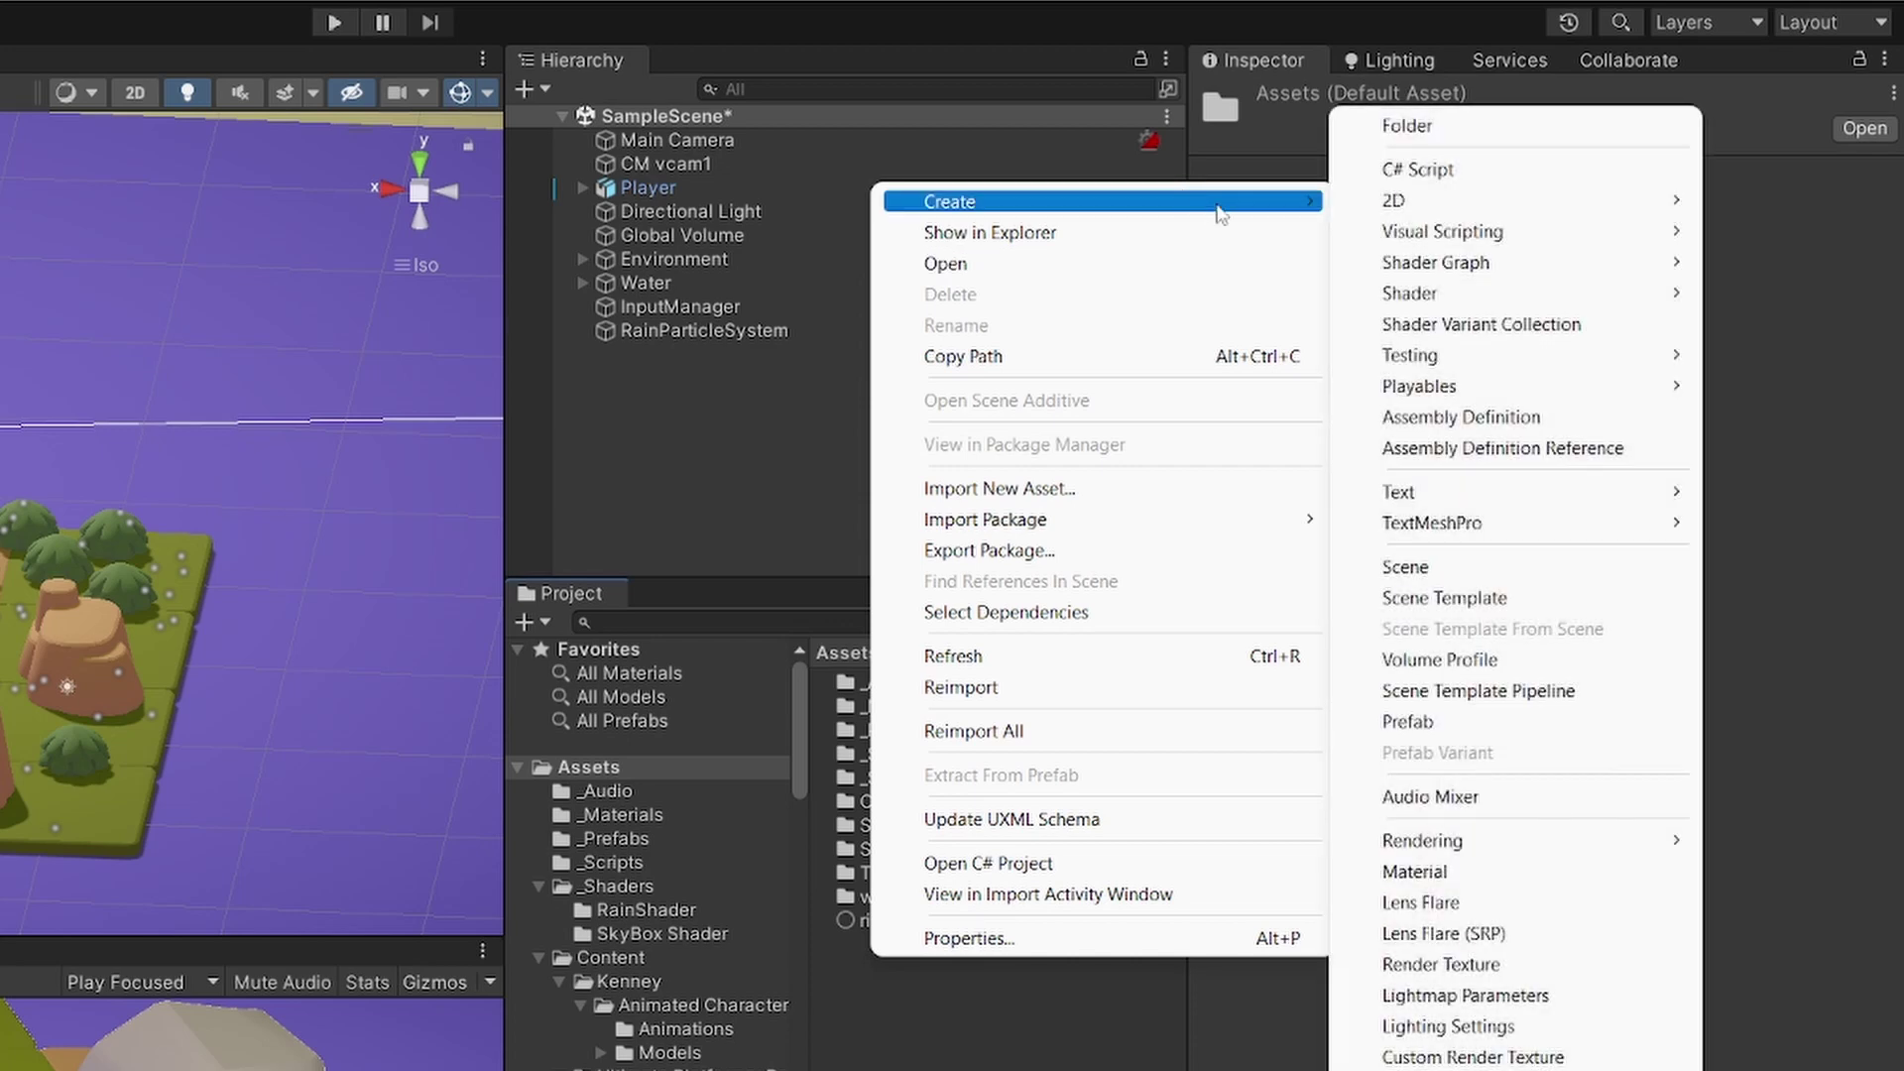
click(1454, 872)
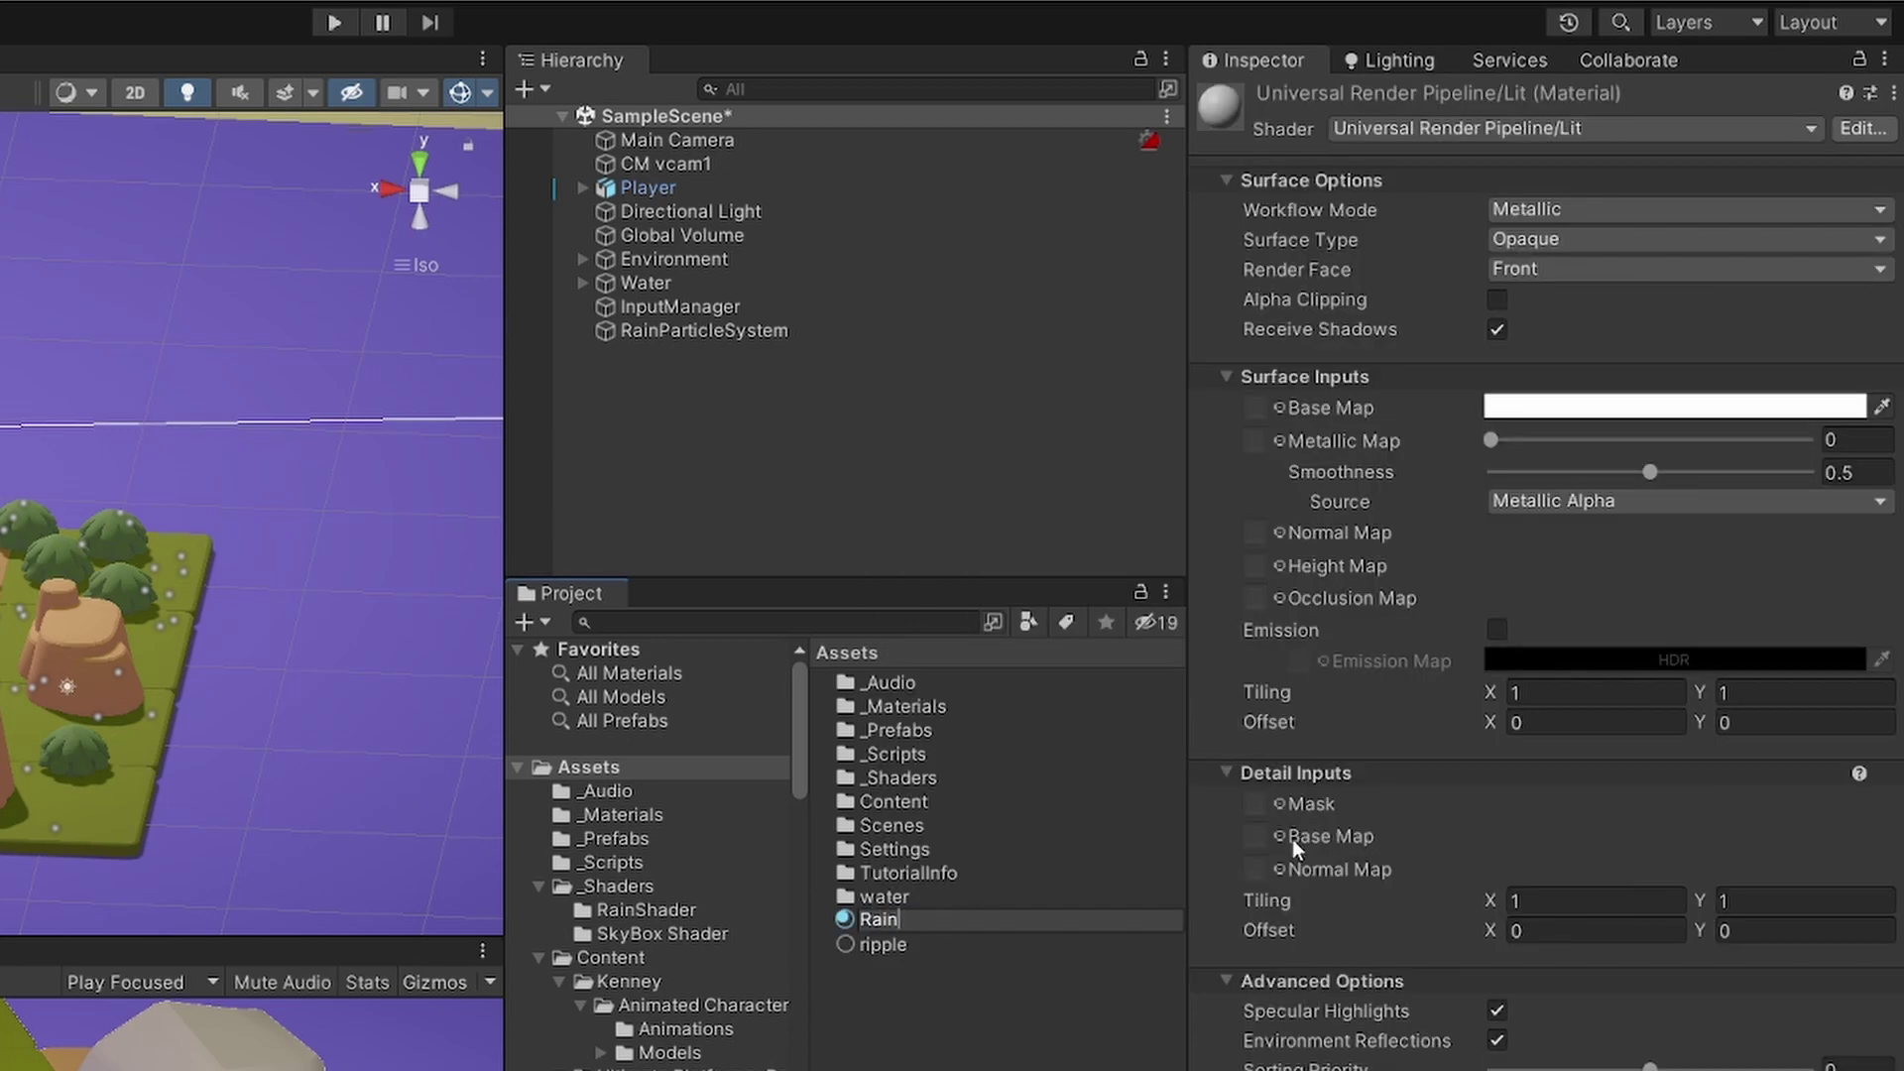
text(RainMaterial)
key(Return)
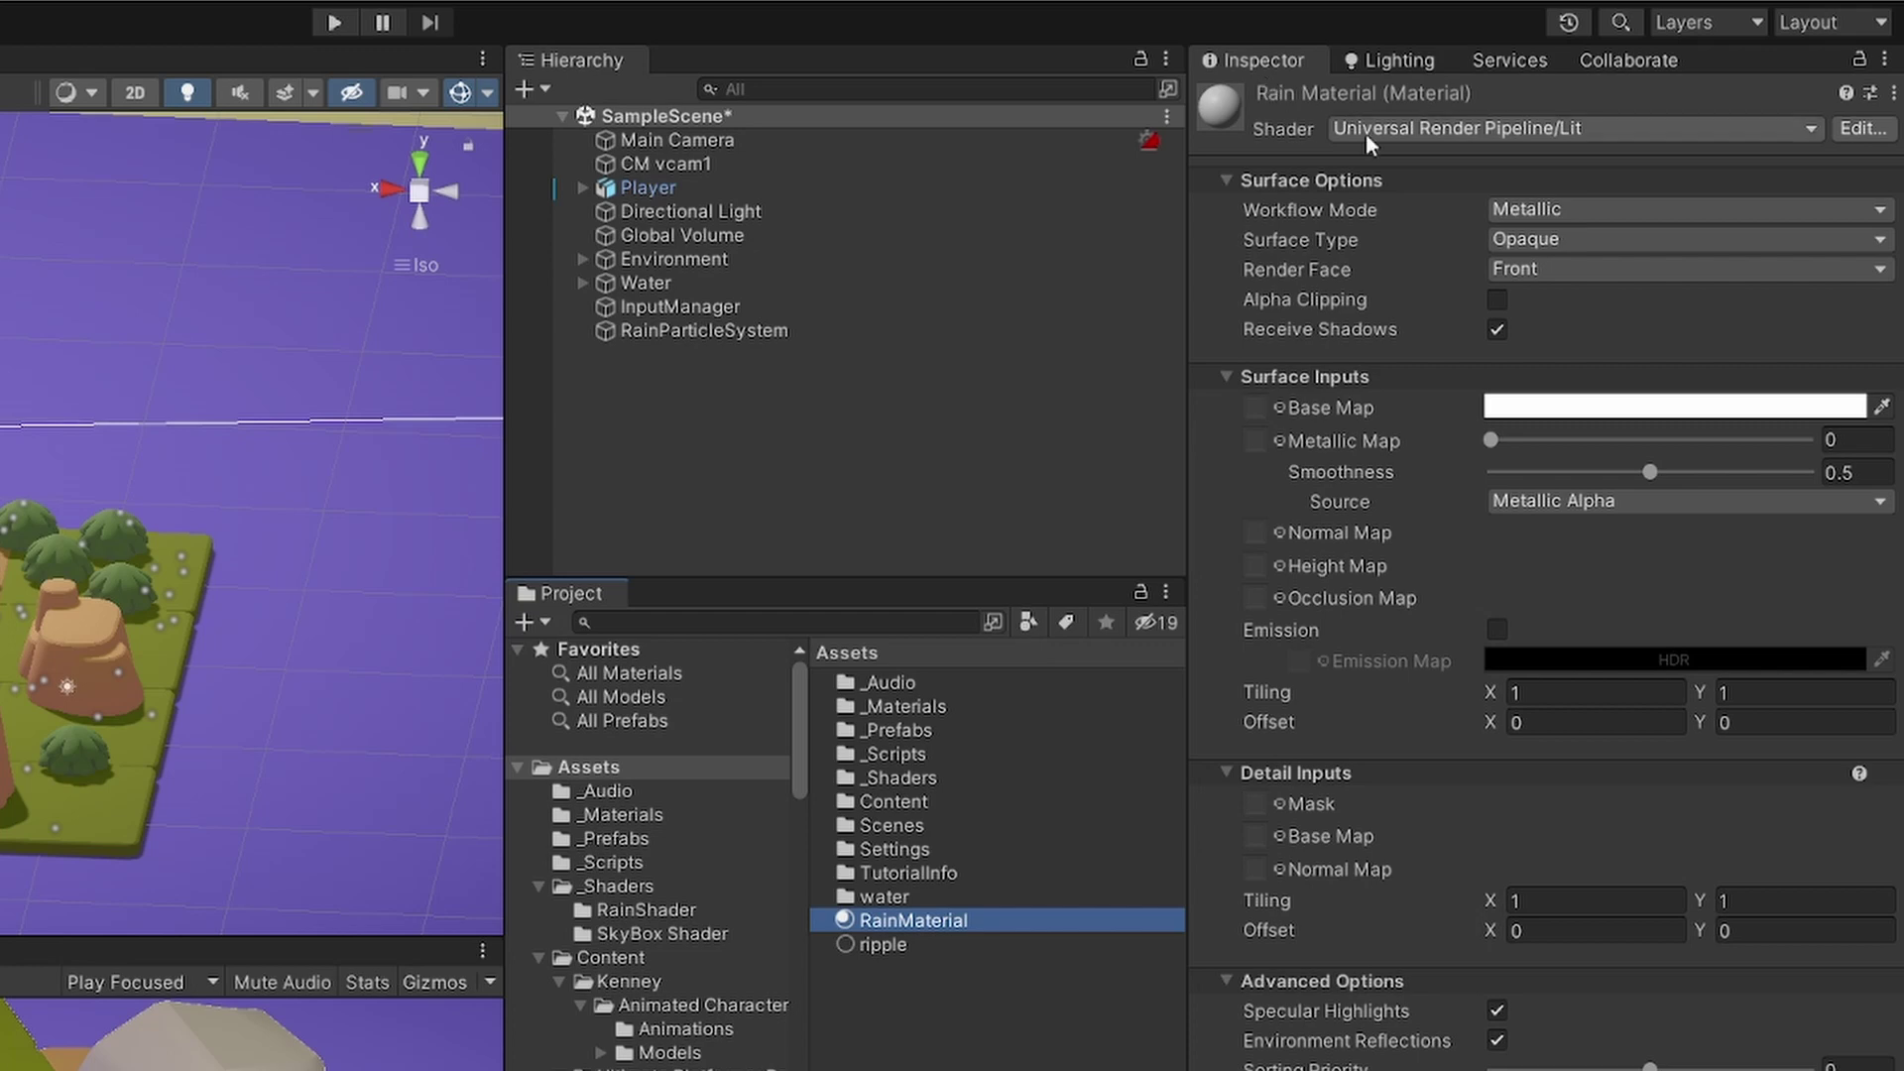
Give RainMaterial the Universal Render Pipeline/Particles/Unlit shader with a Transparent surface type
click(1432, 128)
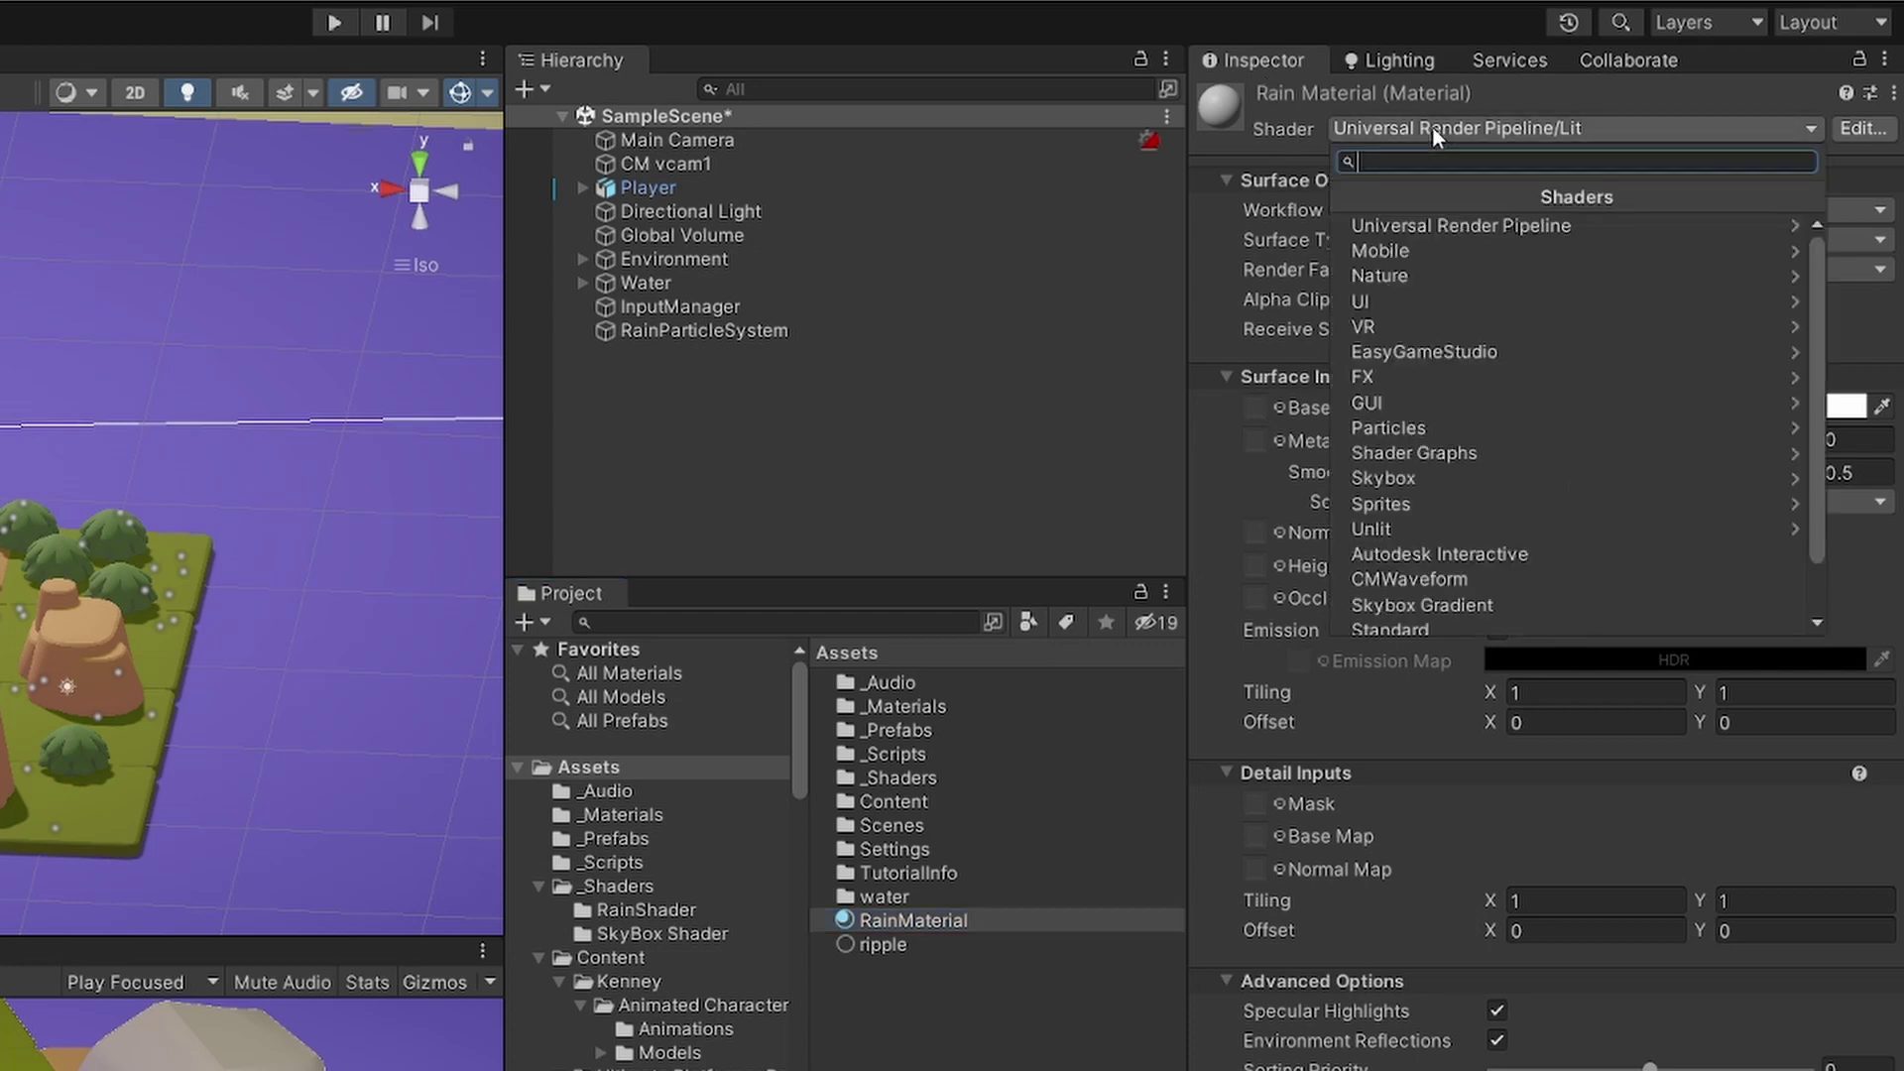
click(1437, 226)
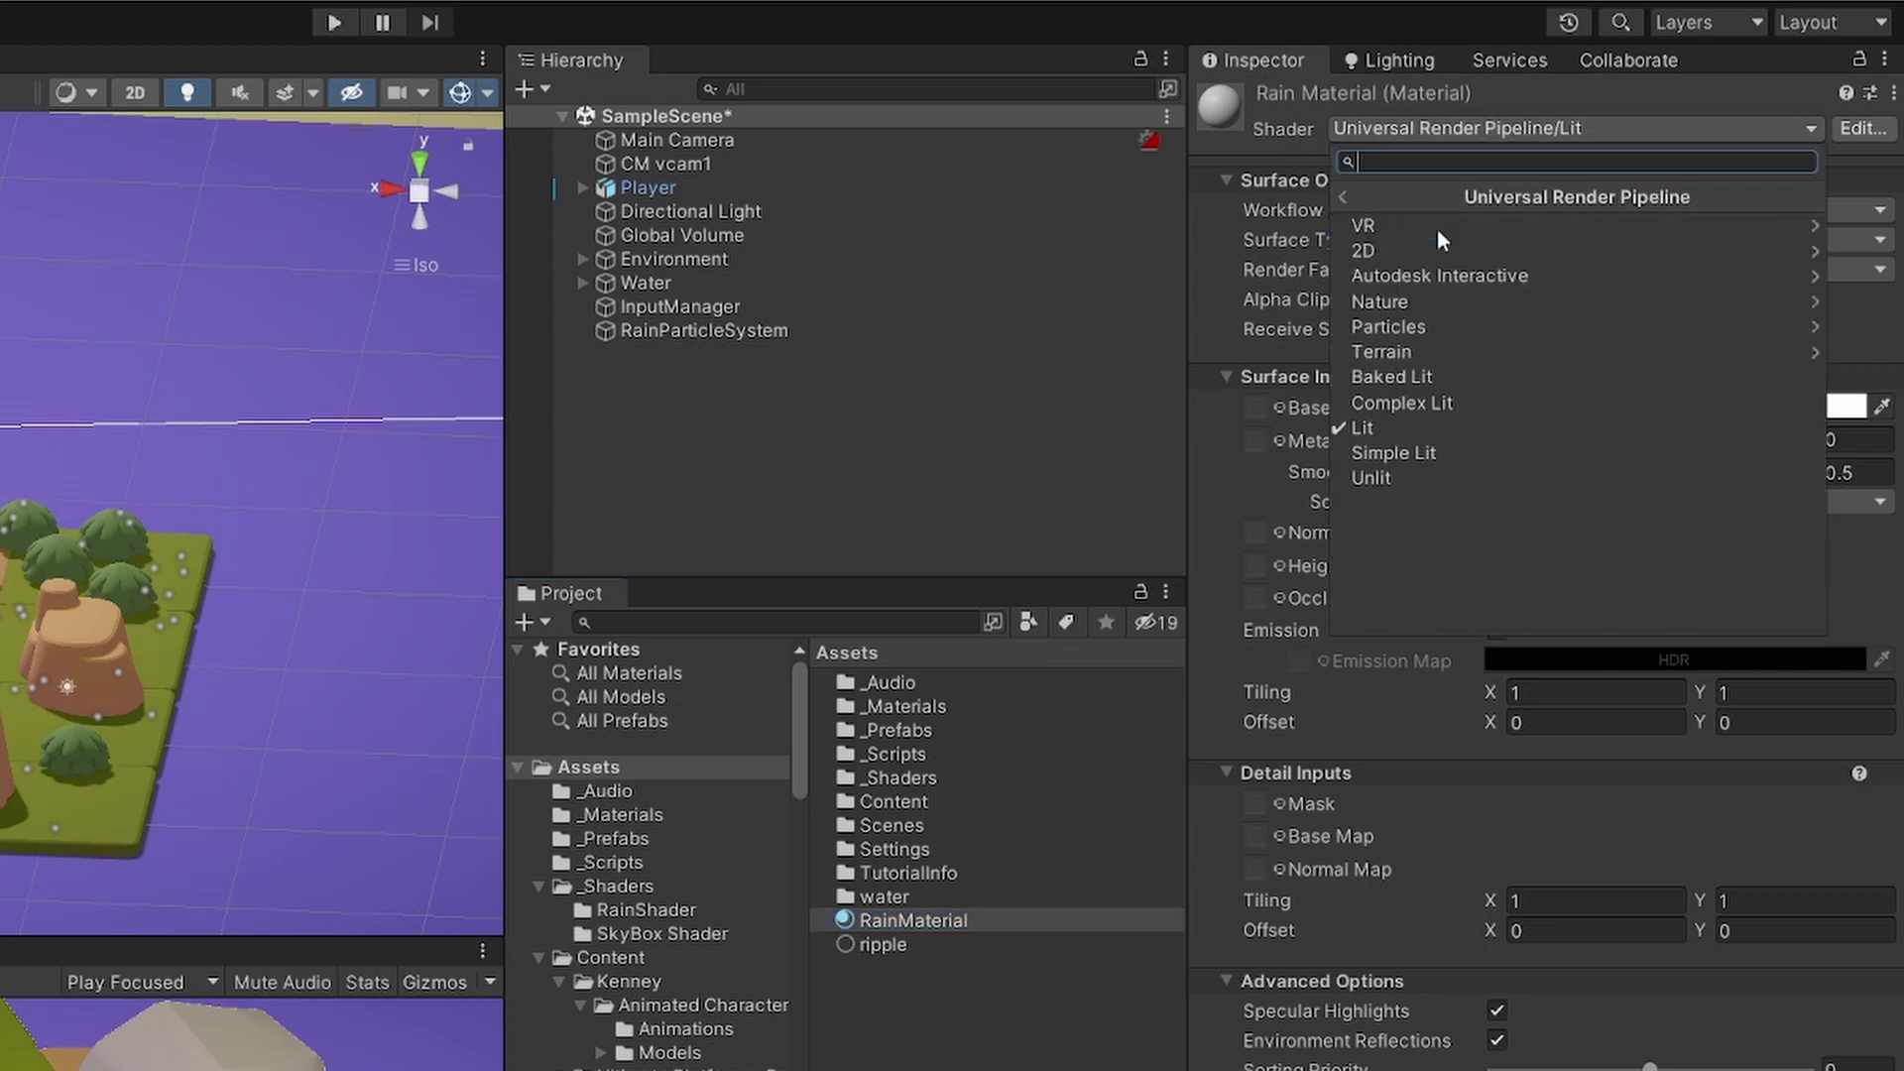
click(1406, 325)
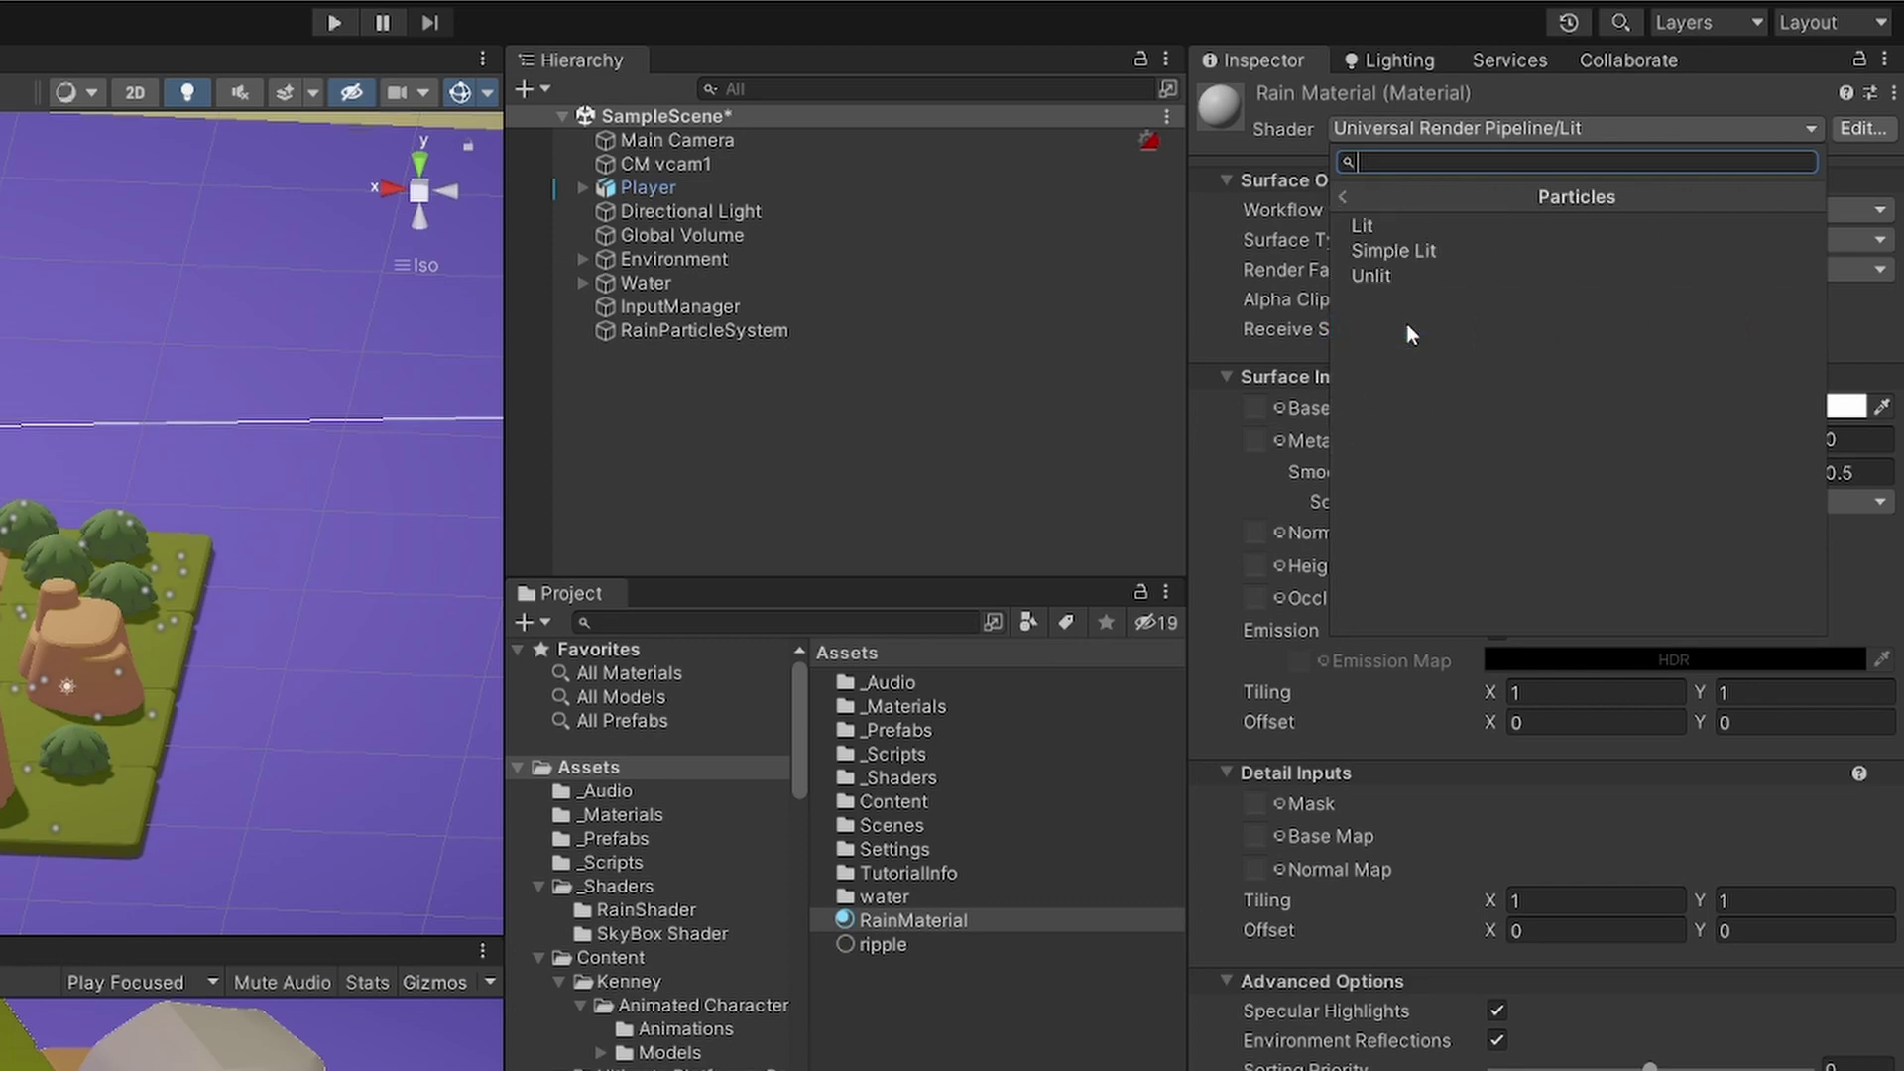
click(1373, 276)
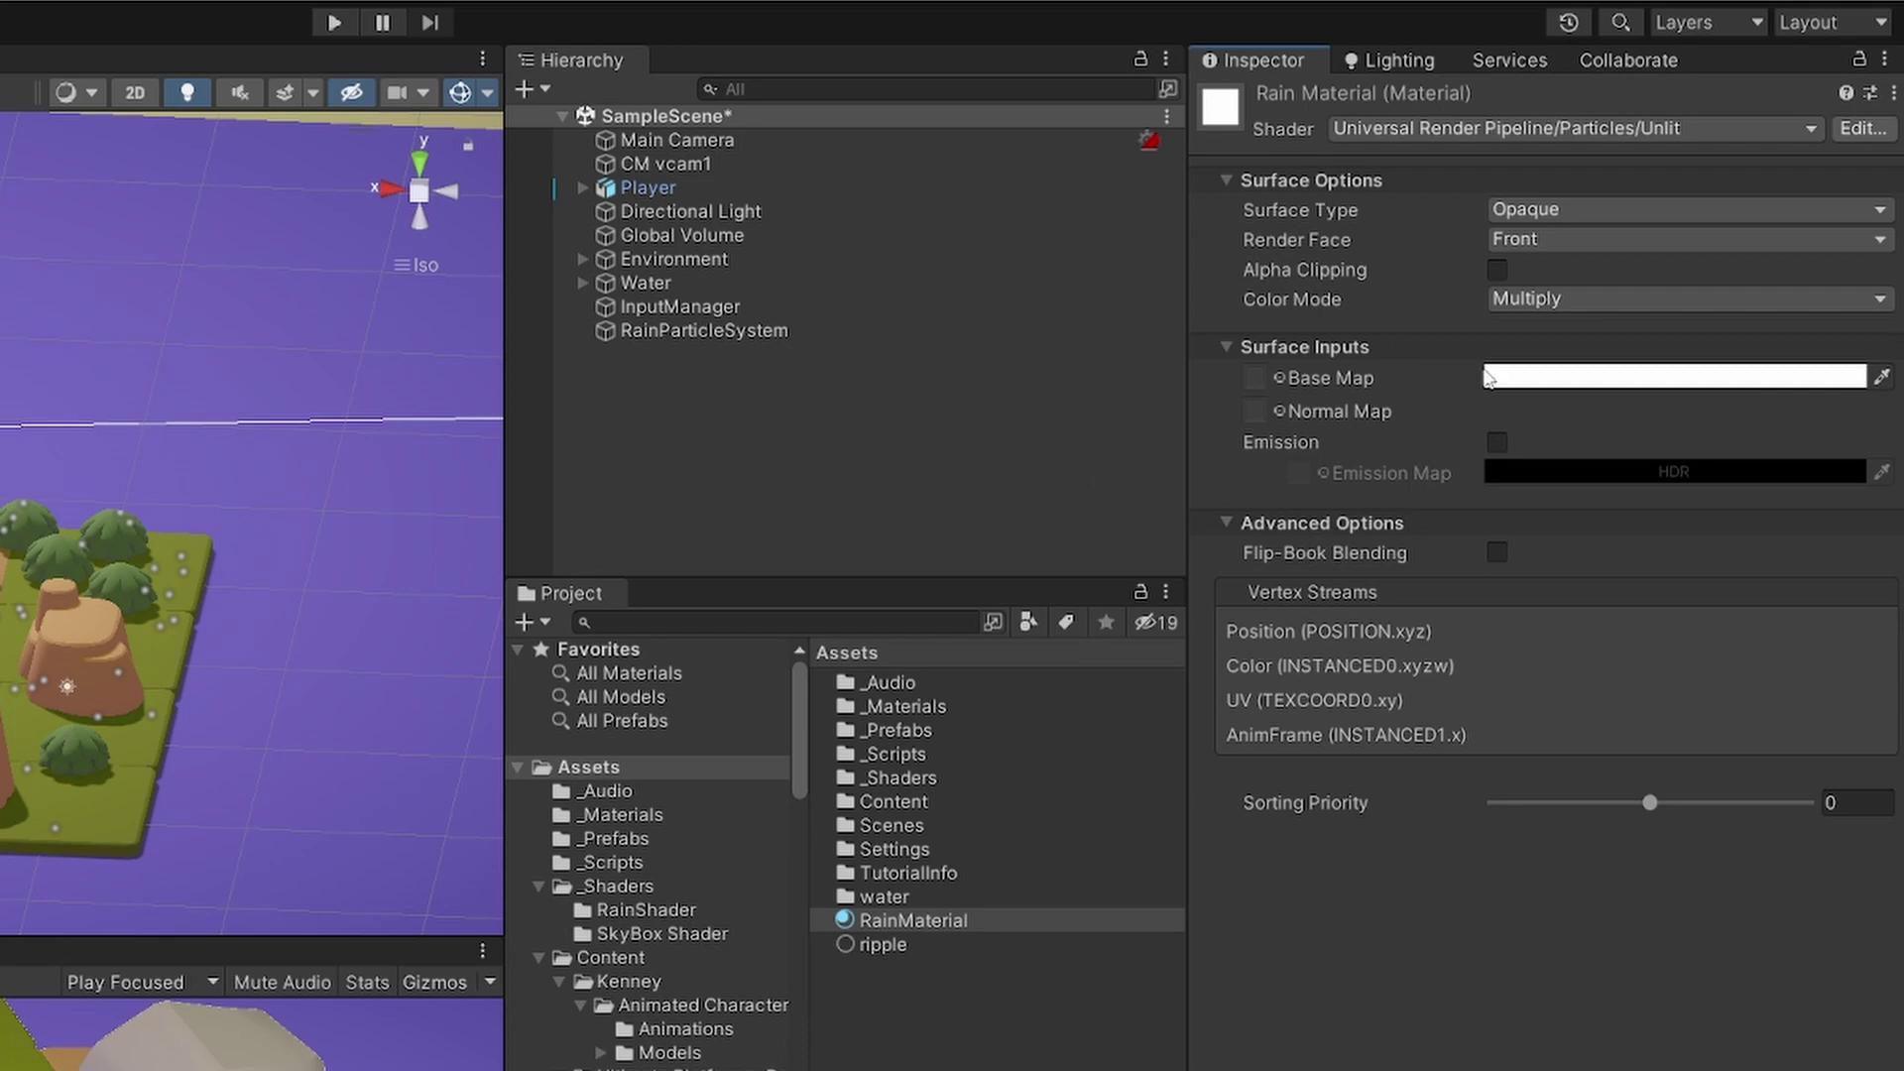
click(1573, 208)
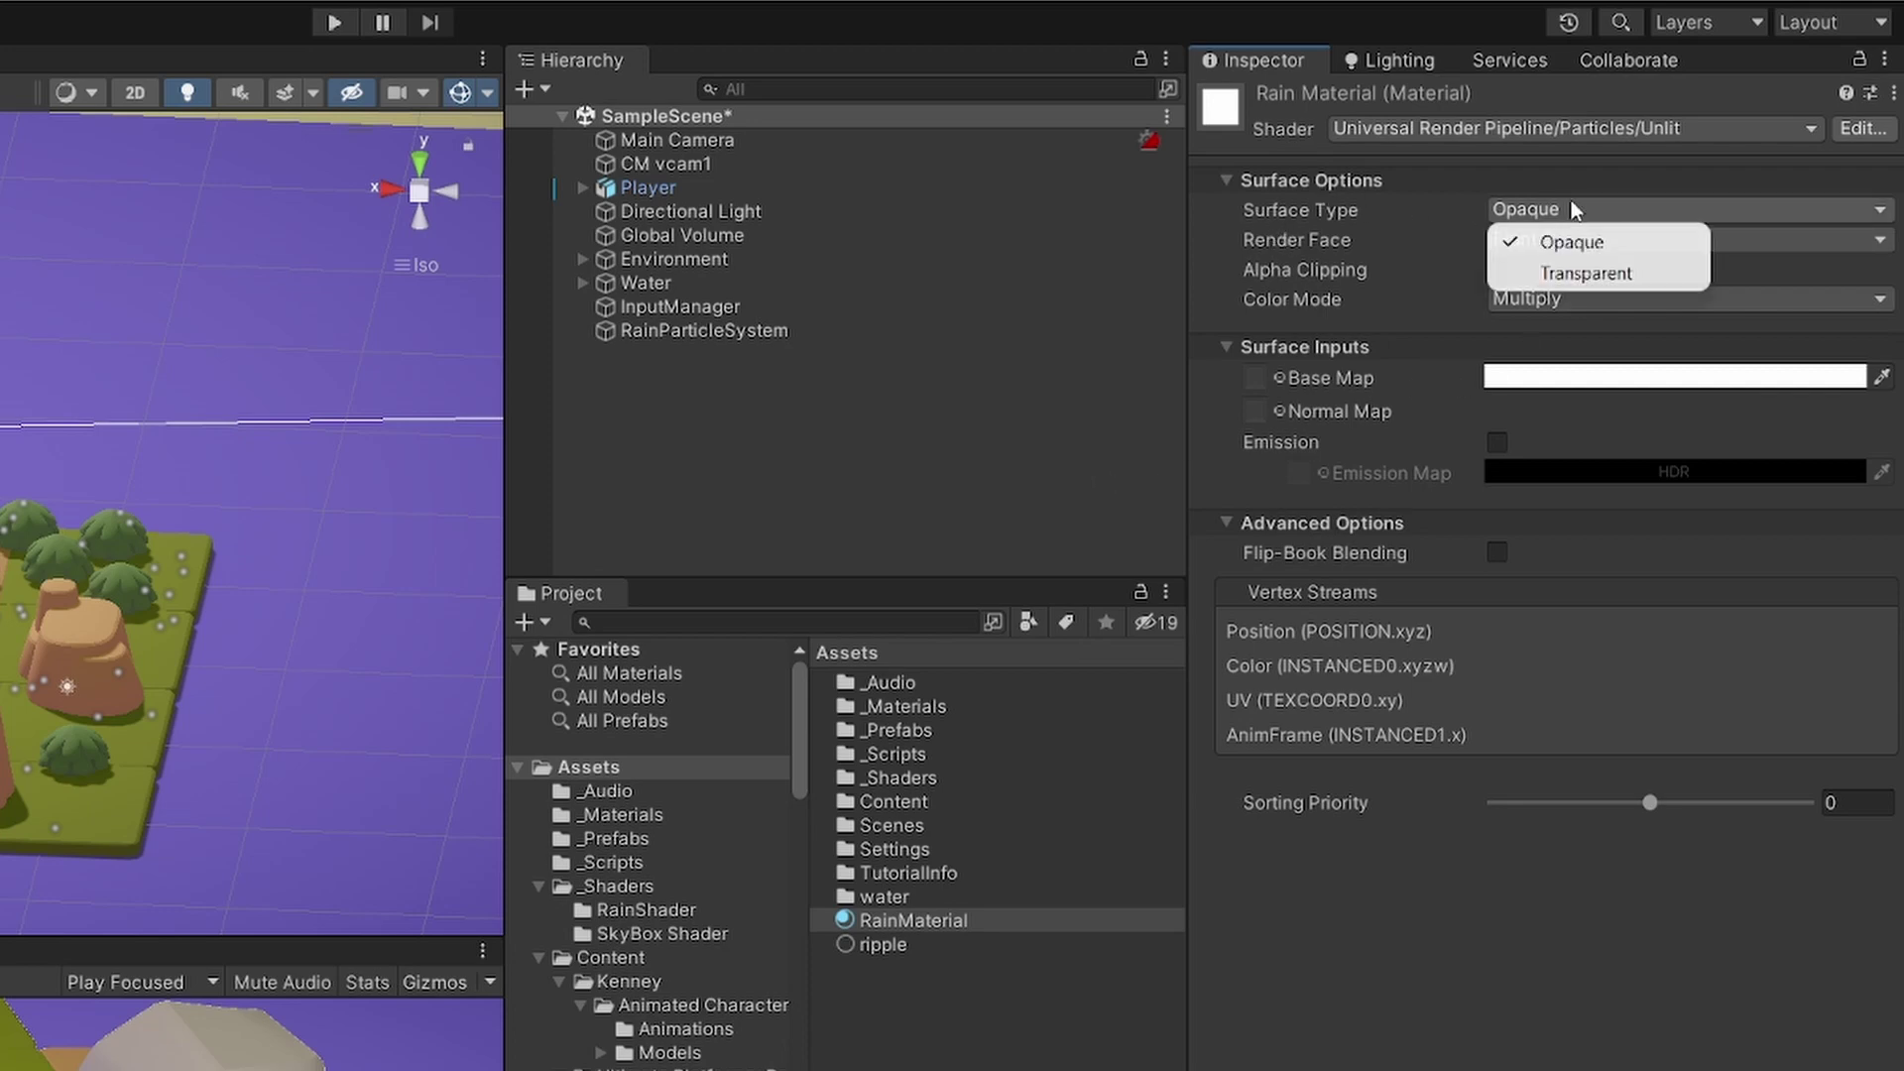
click(1534, 272)
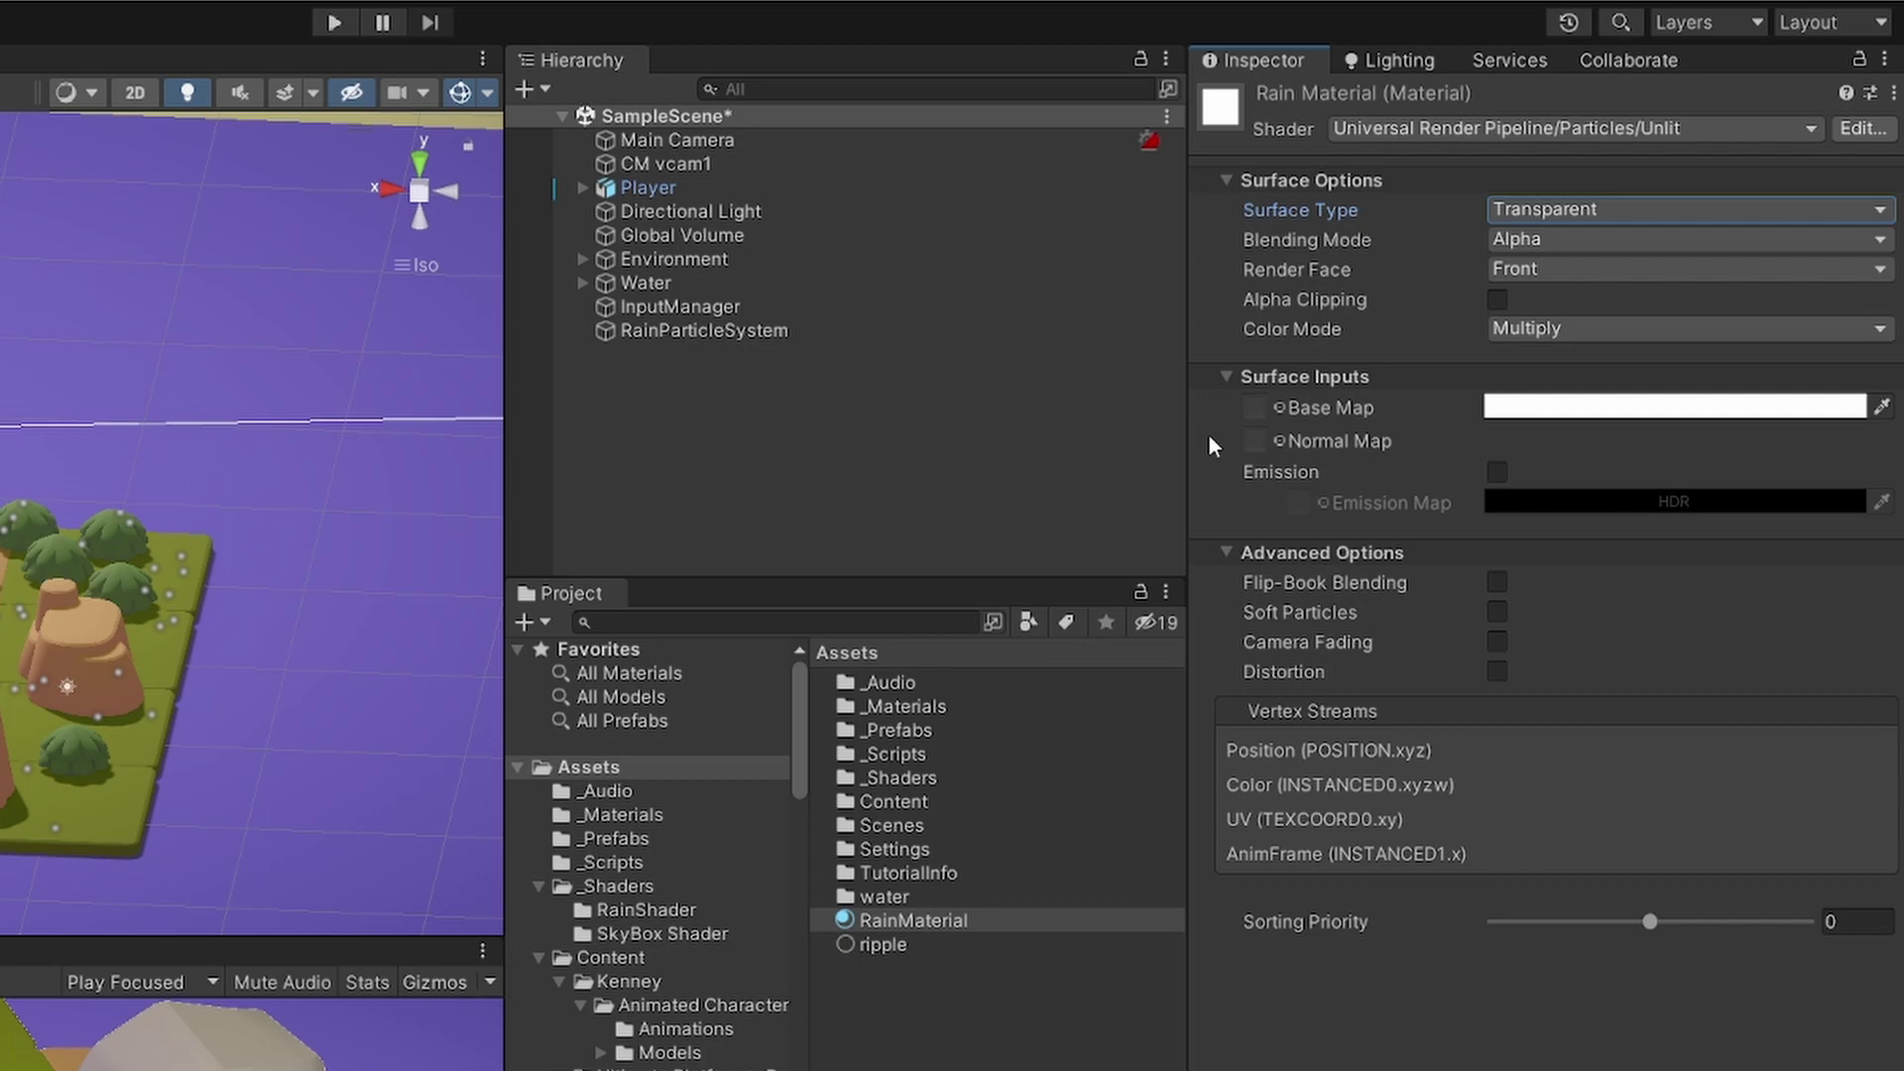
click(678, 337)
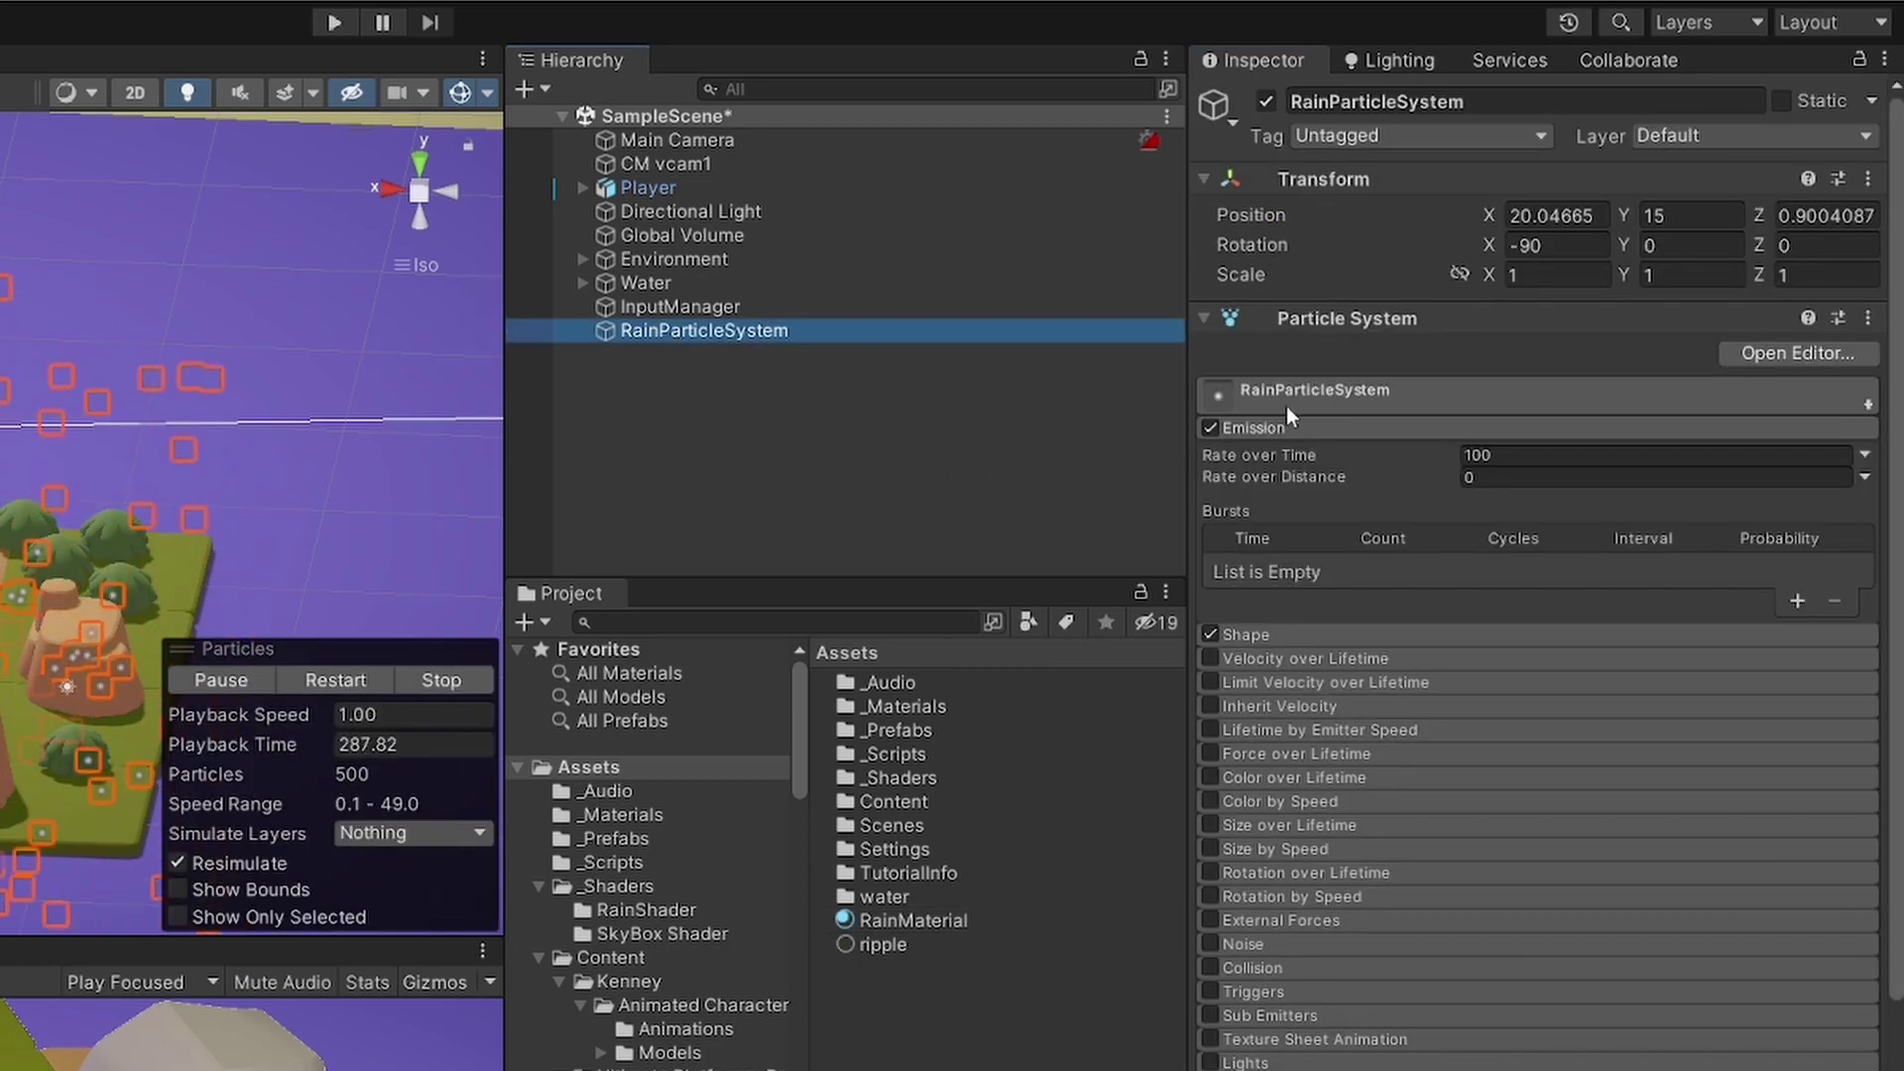
Assign RainMaterial as the material in the rain's Renderer module
click(1287, 418)
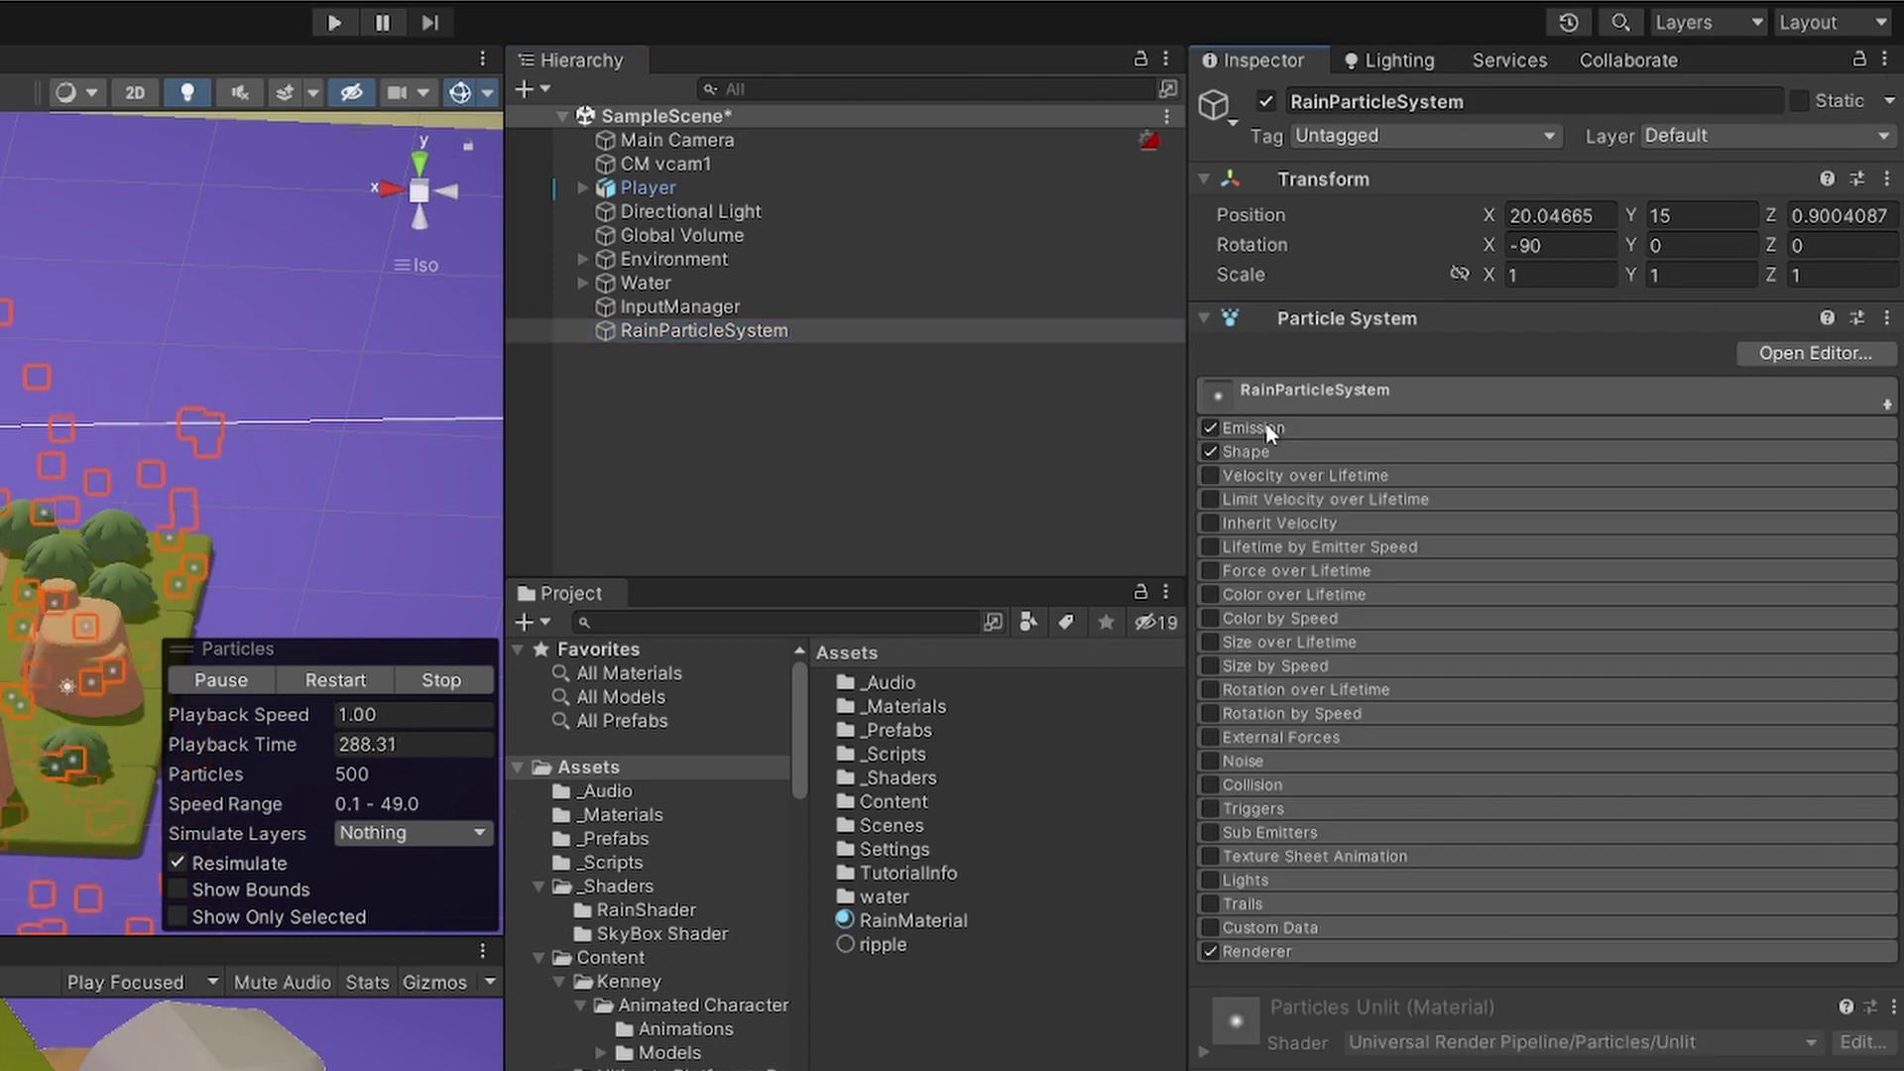
click(1273, 958)
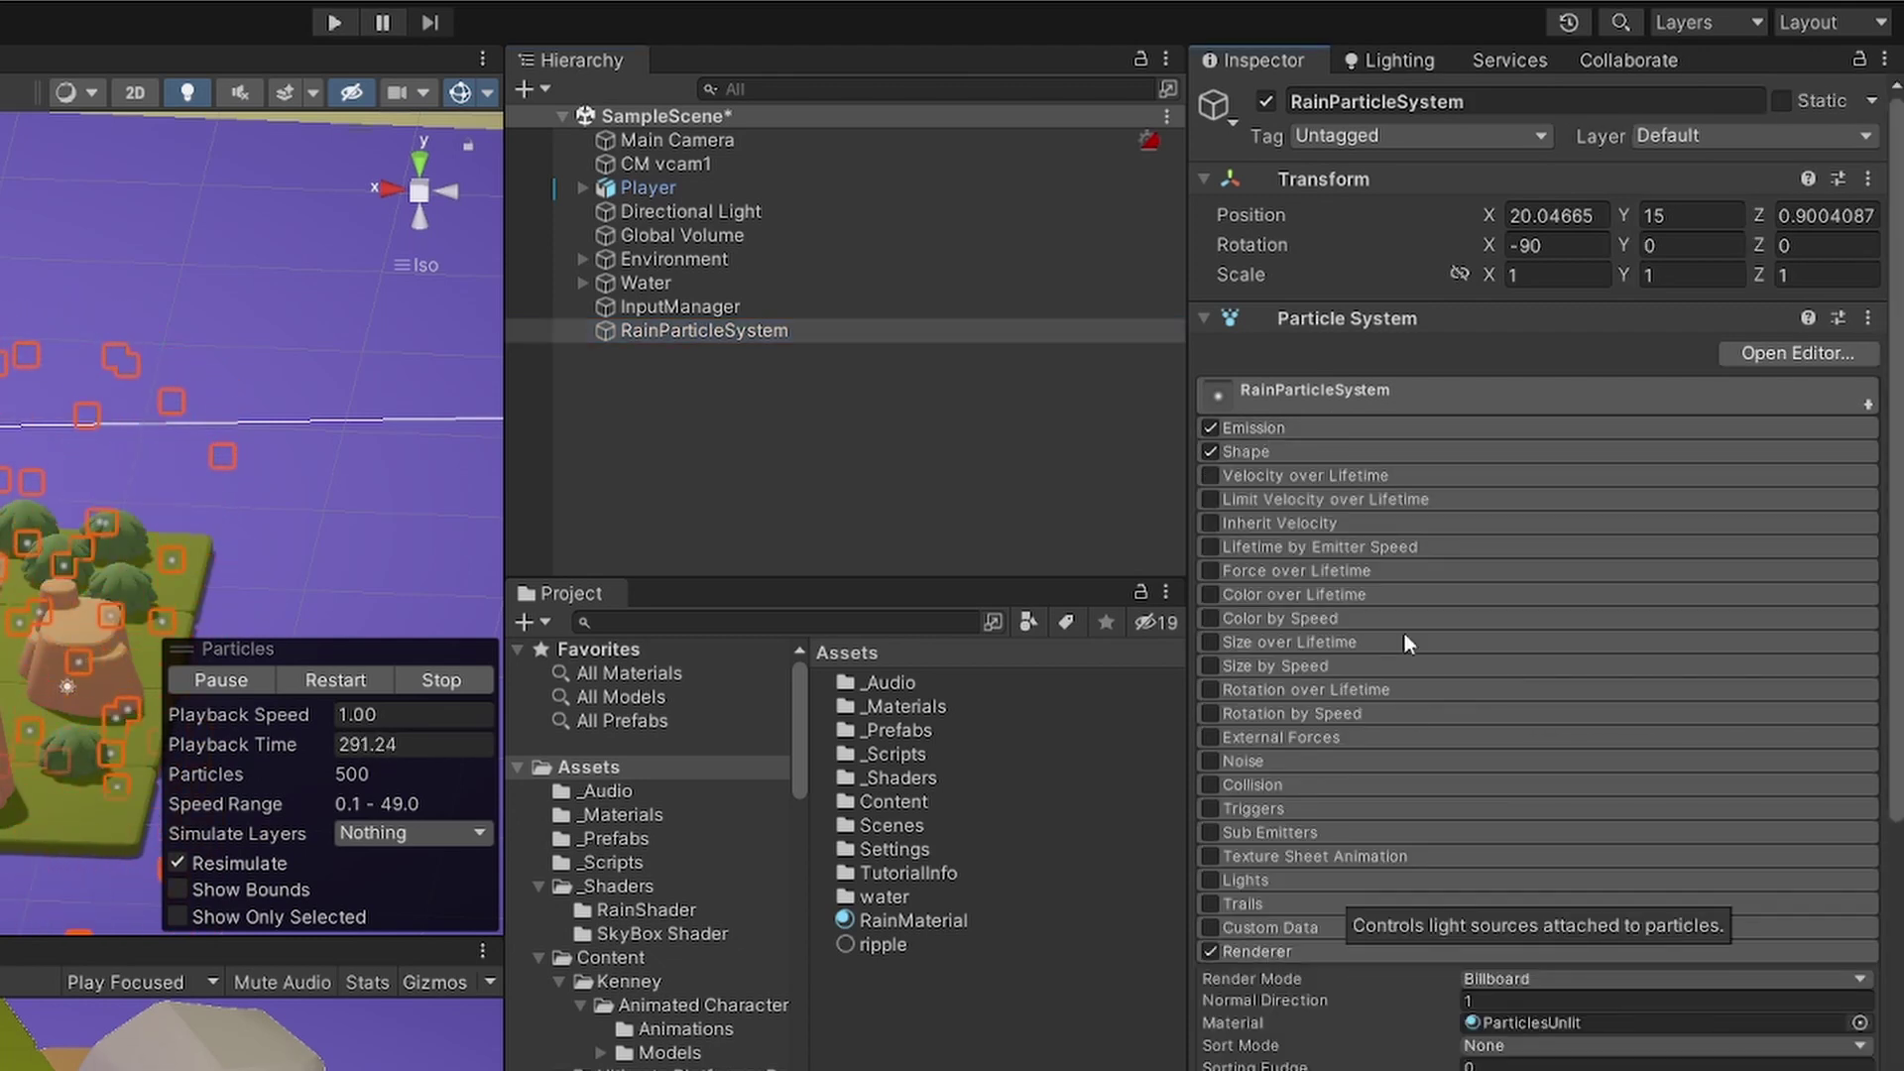
click(1325, 188)
scroll(1420, 460, down, 5)
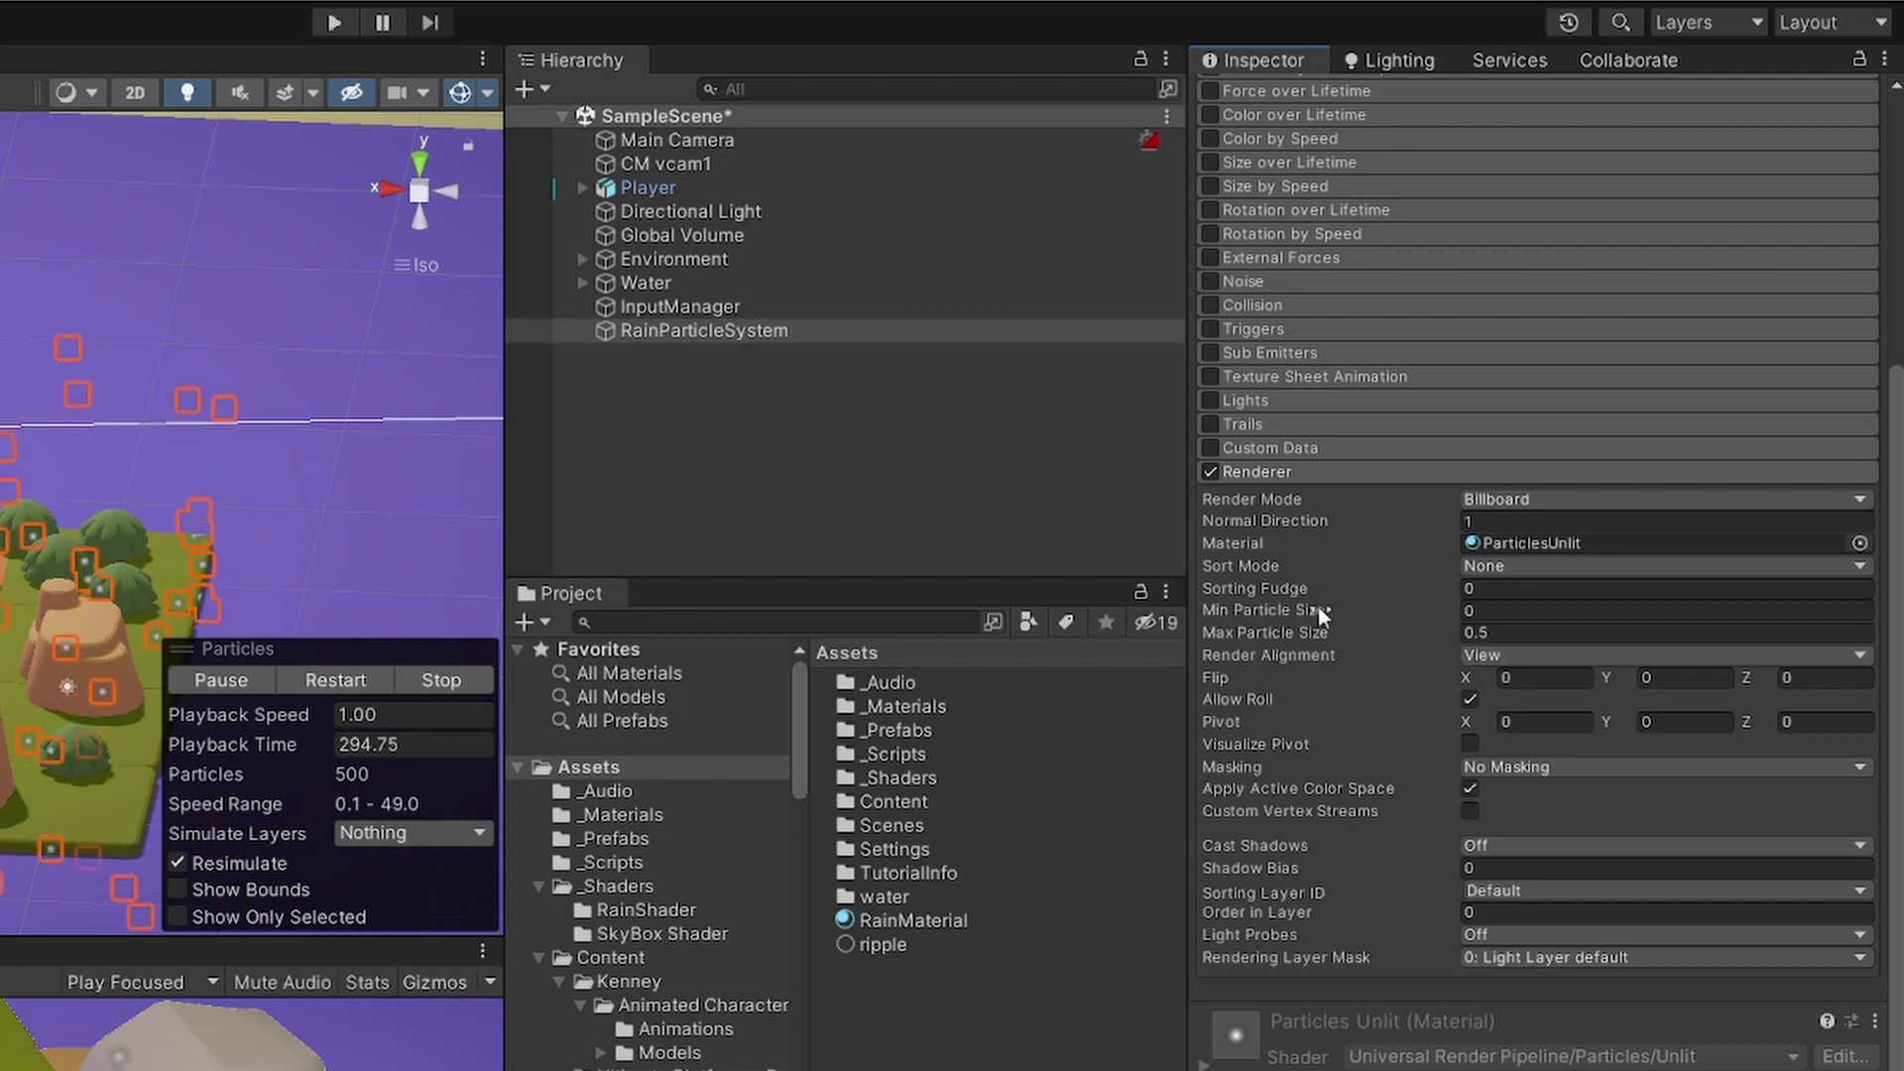
click(1860, 542)
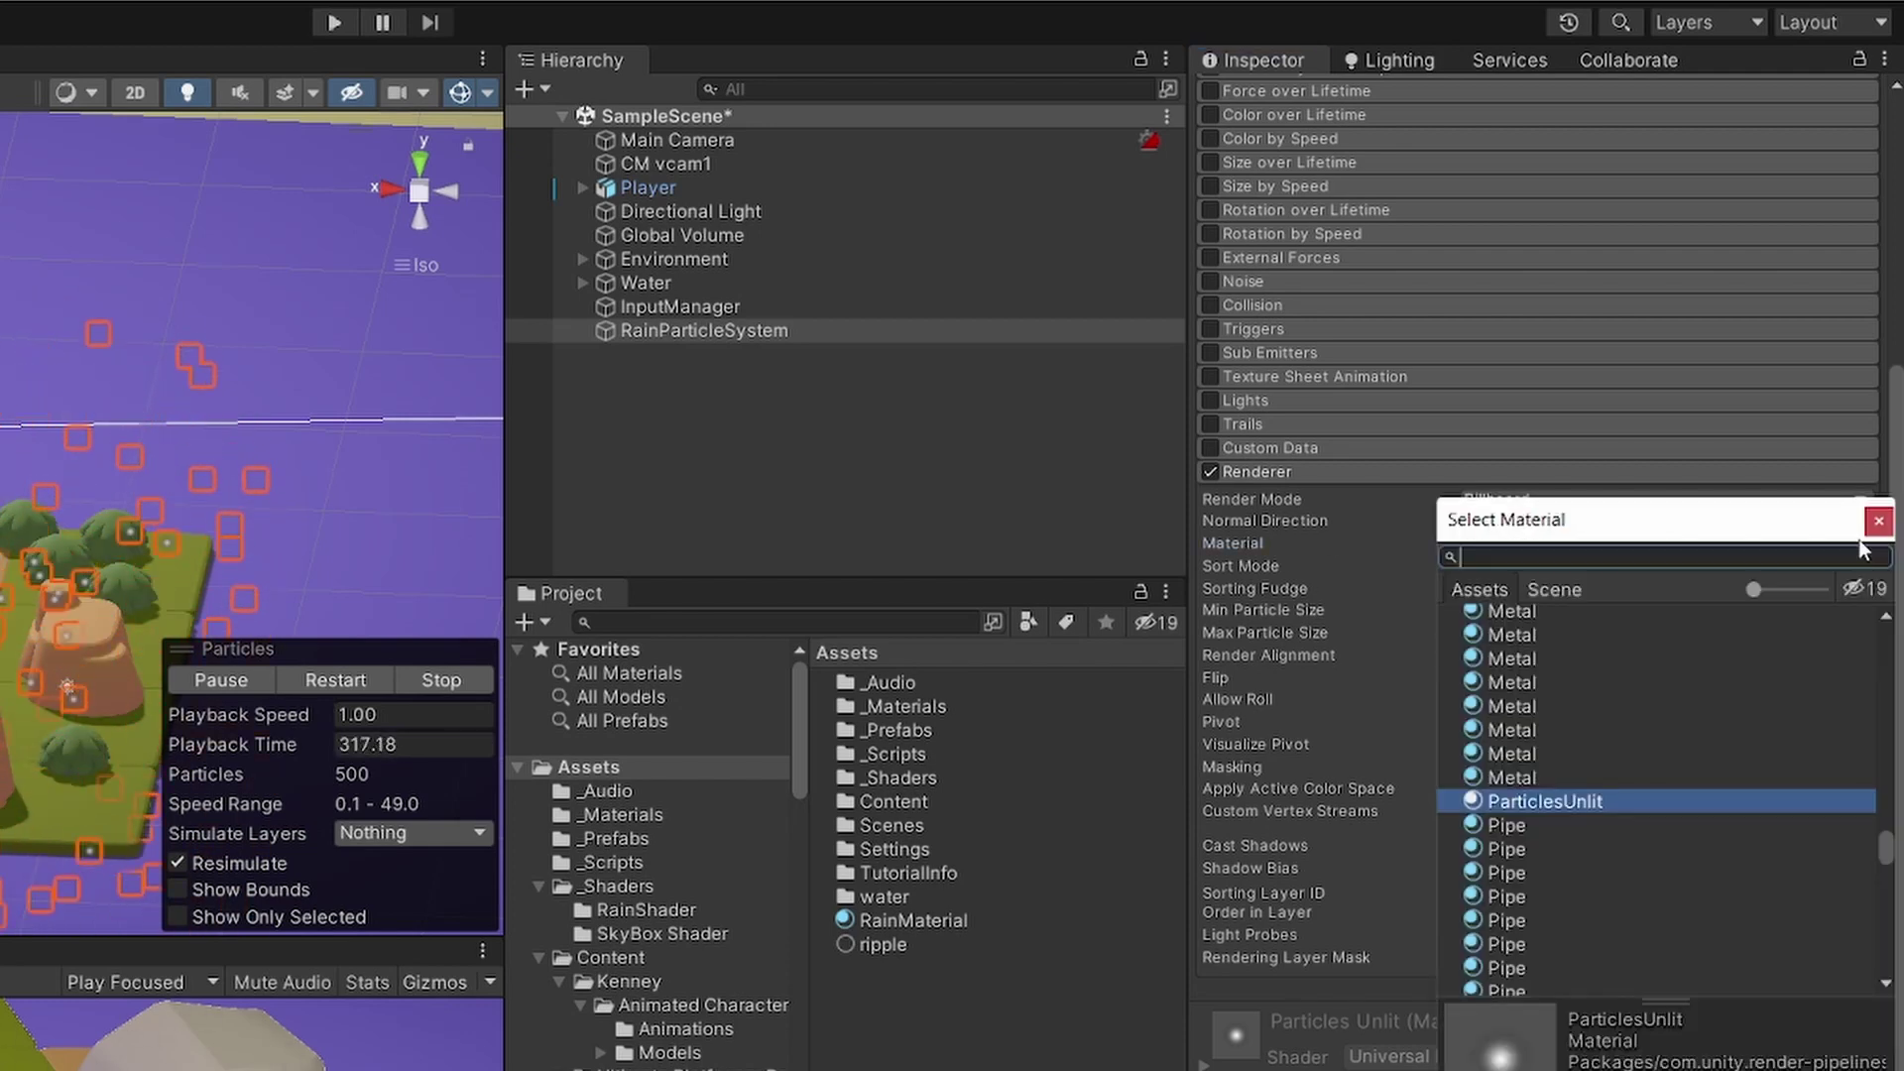
text(Rain)
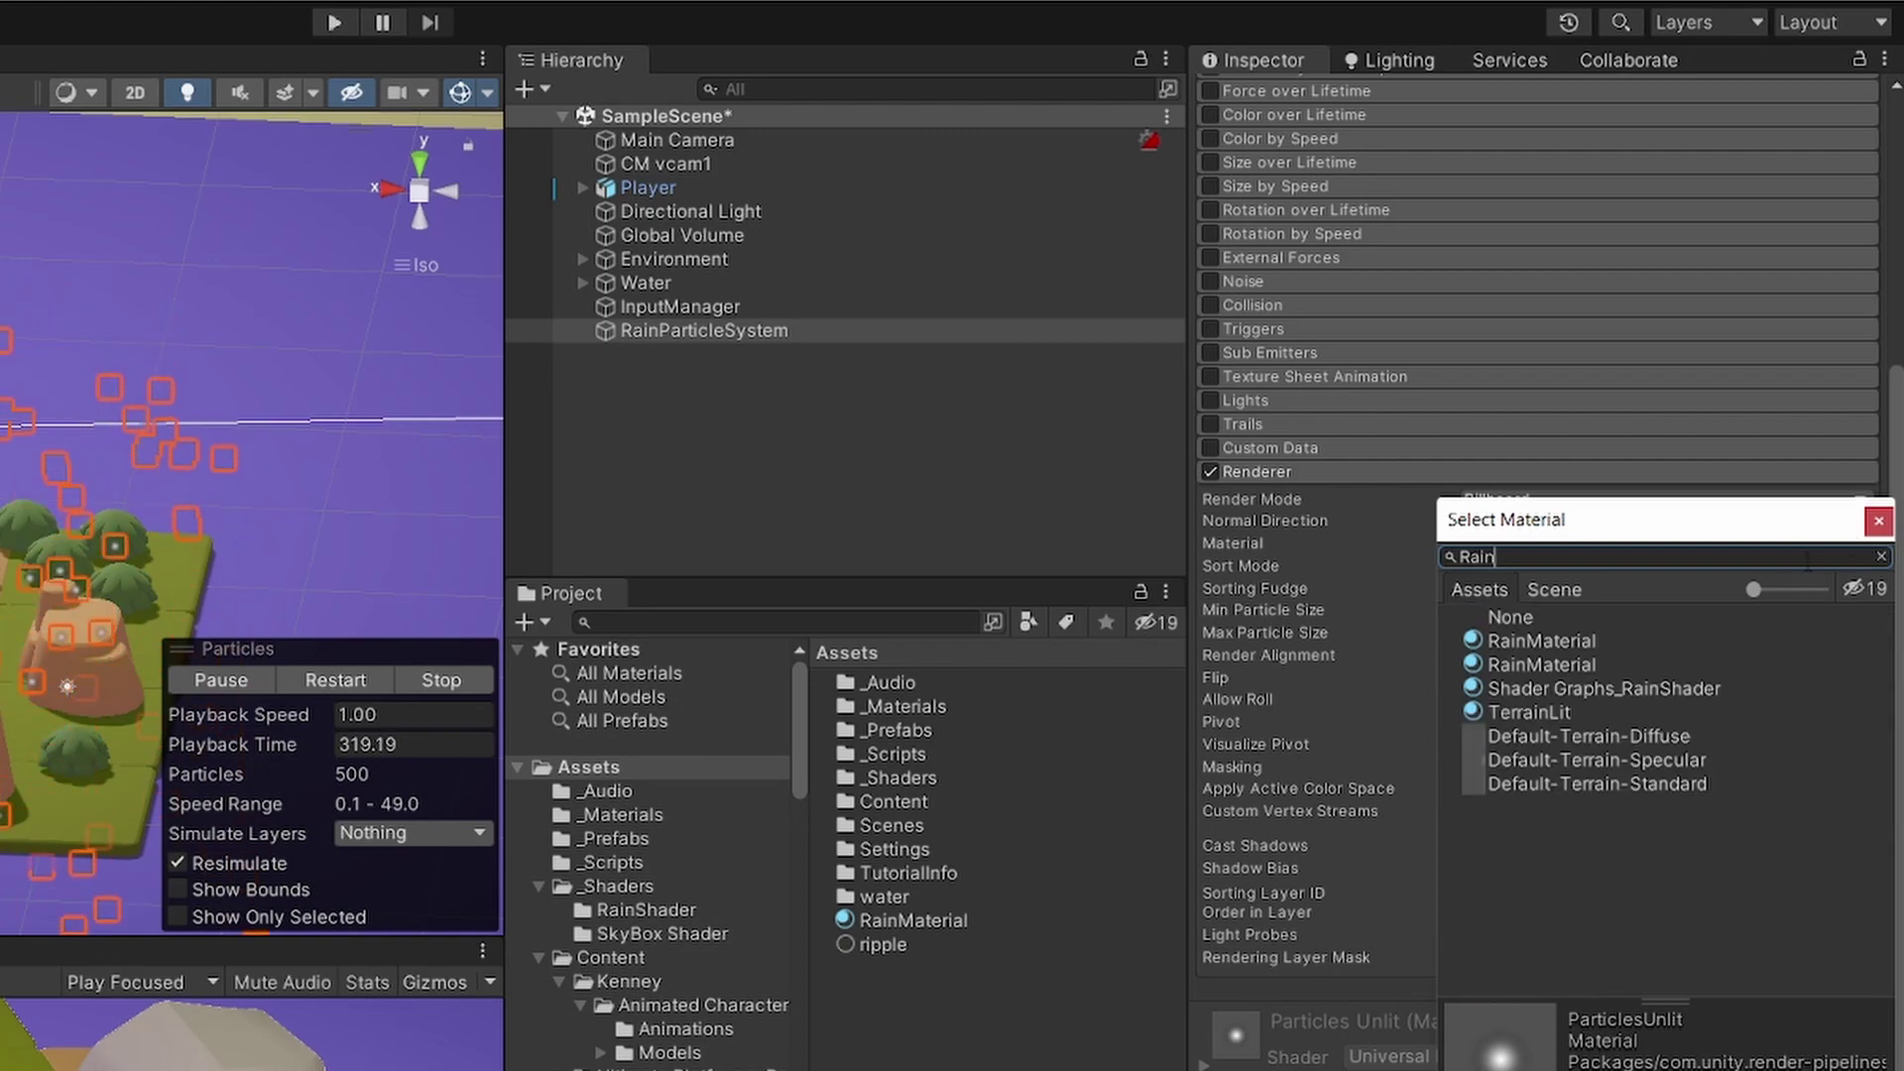
double_click(1614, 640)
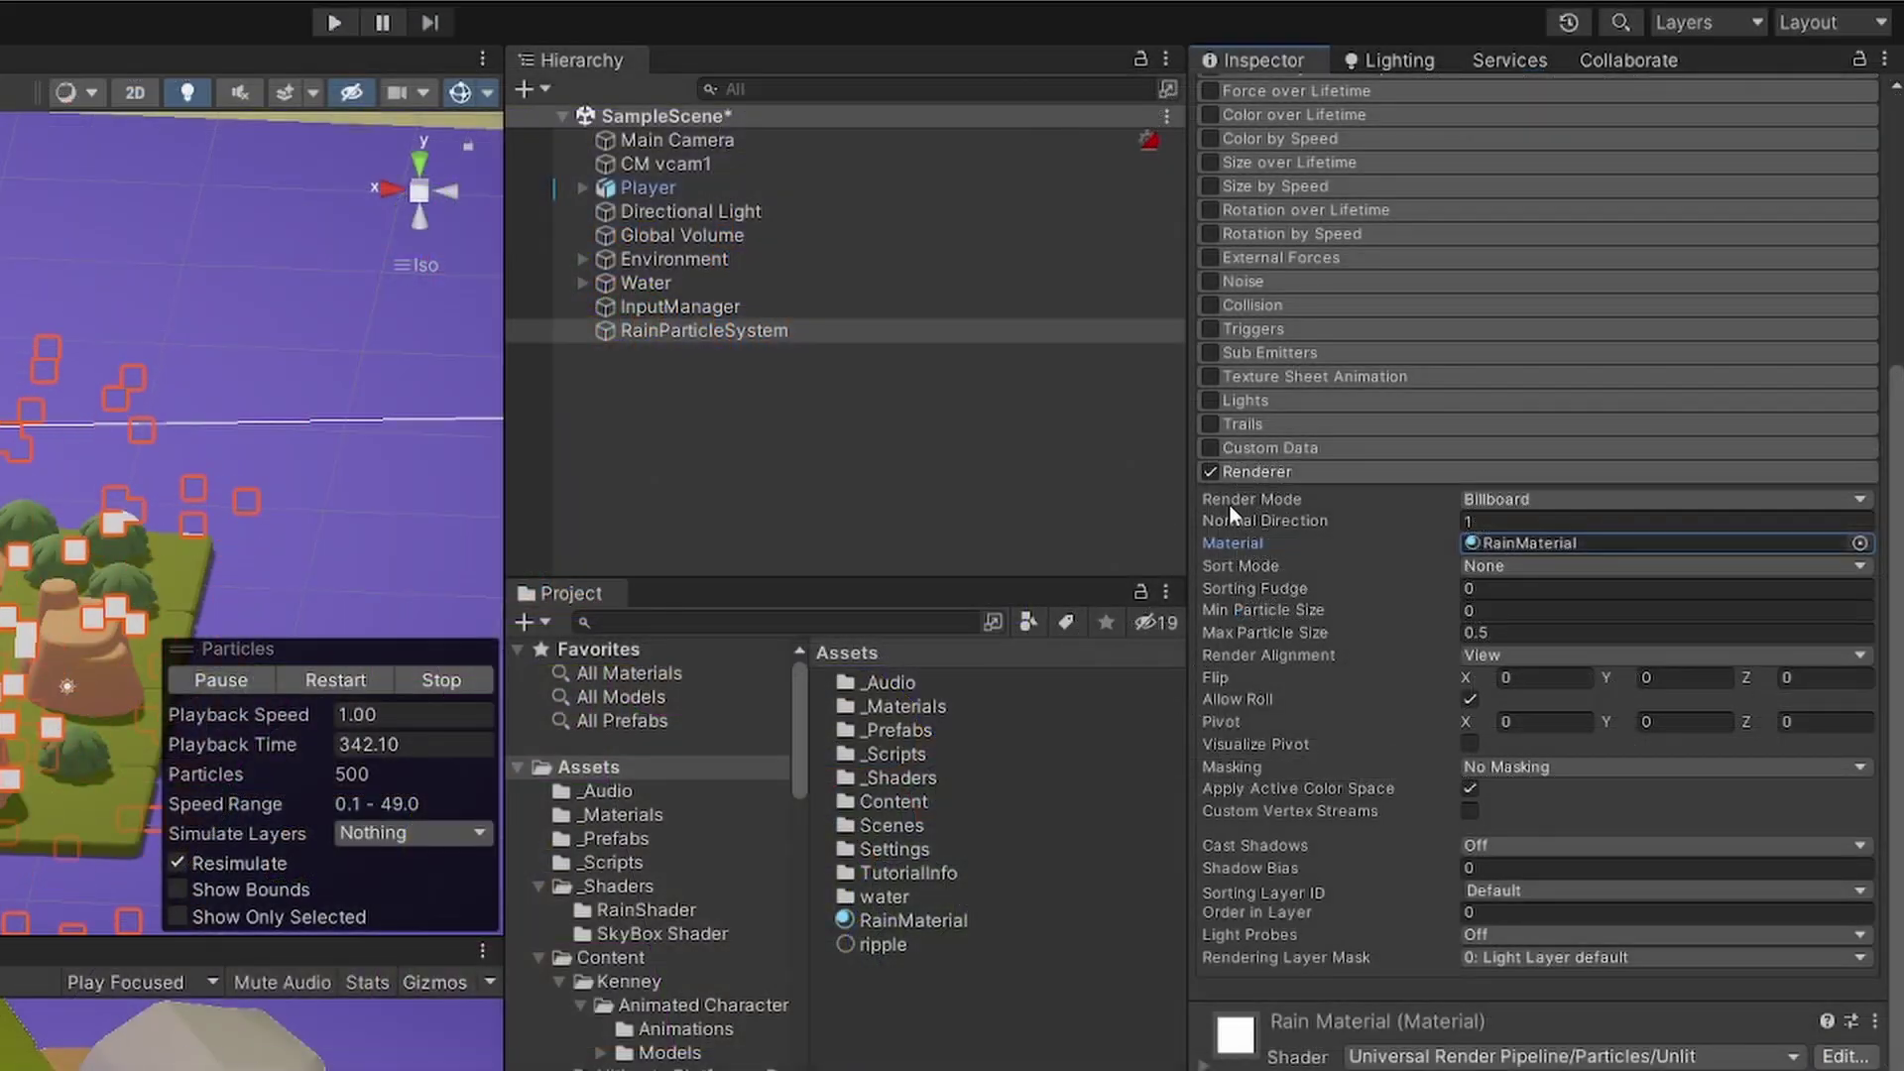
Render the particles as Stretched Billboard with a Speed Scale of 0.06
click(1492, 500)
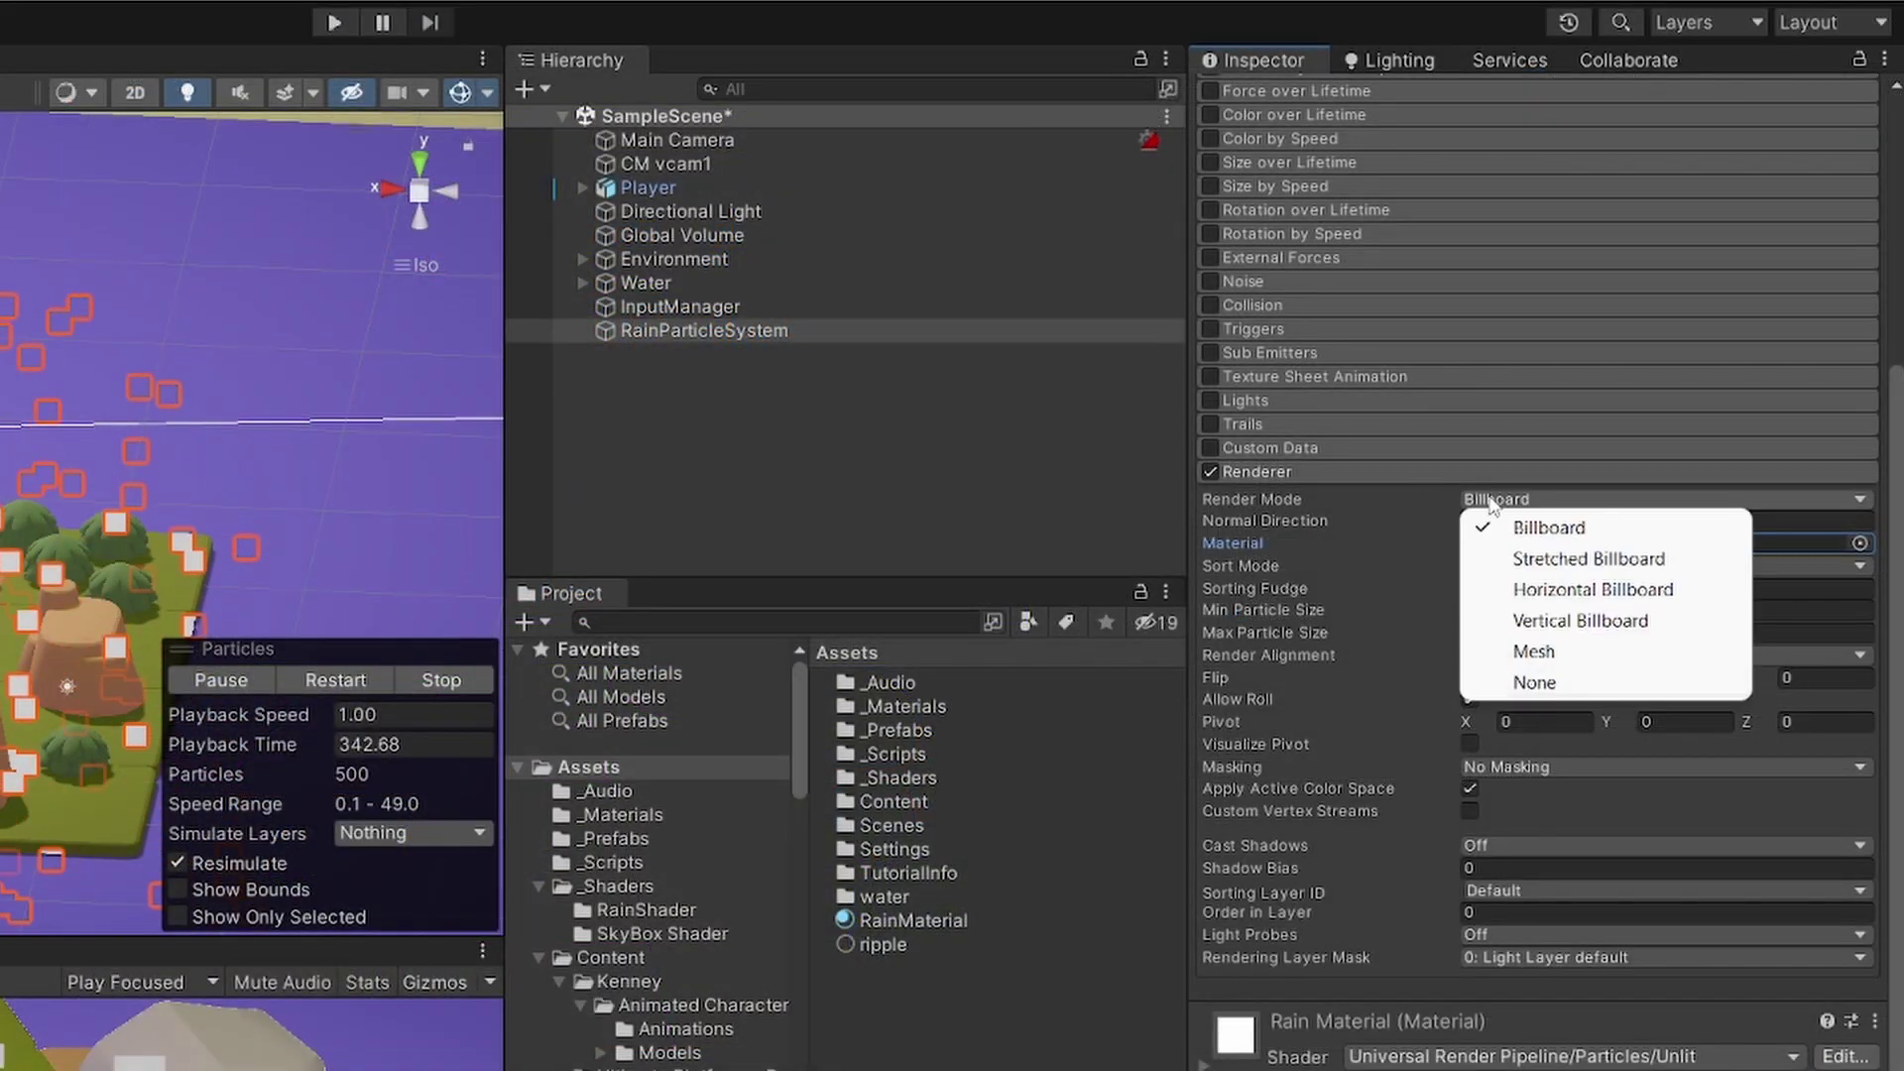
click(1552, 560)
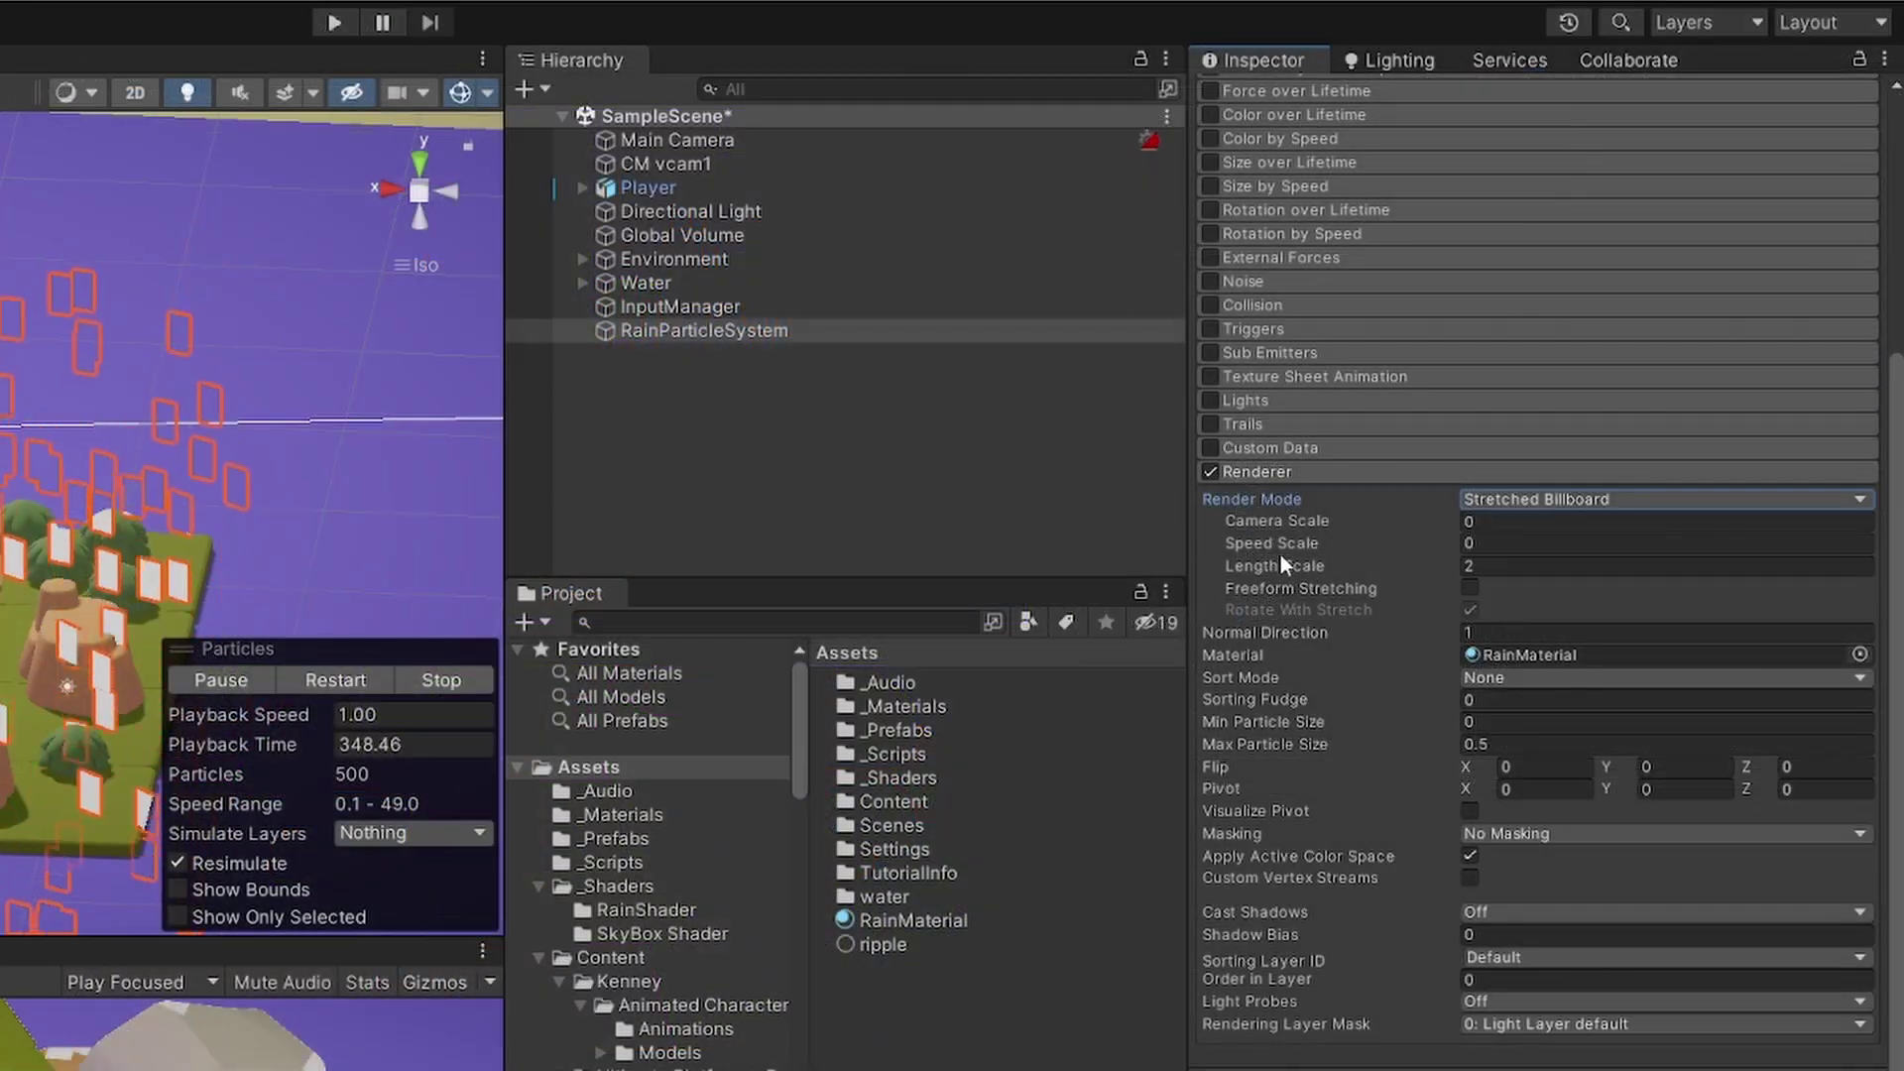
click(1823, 545)
text(0.06)
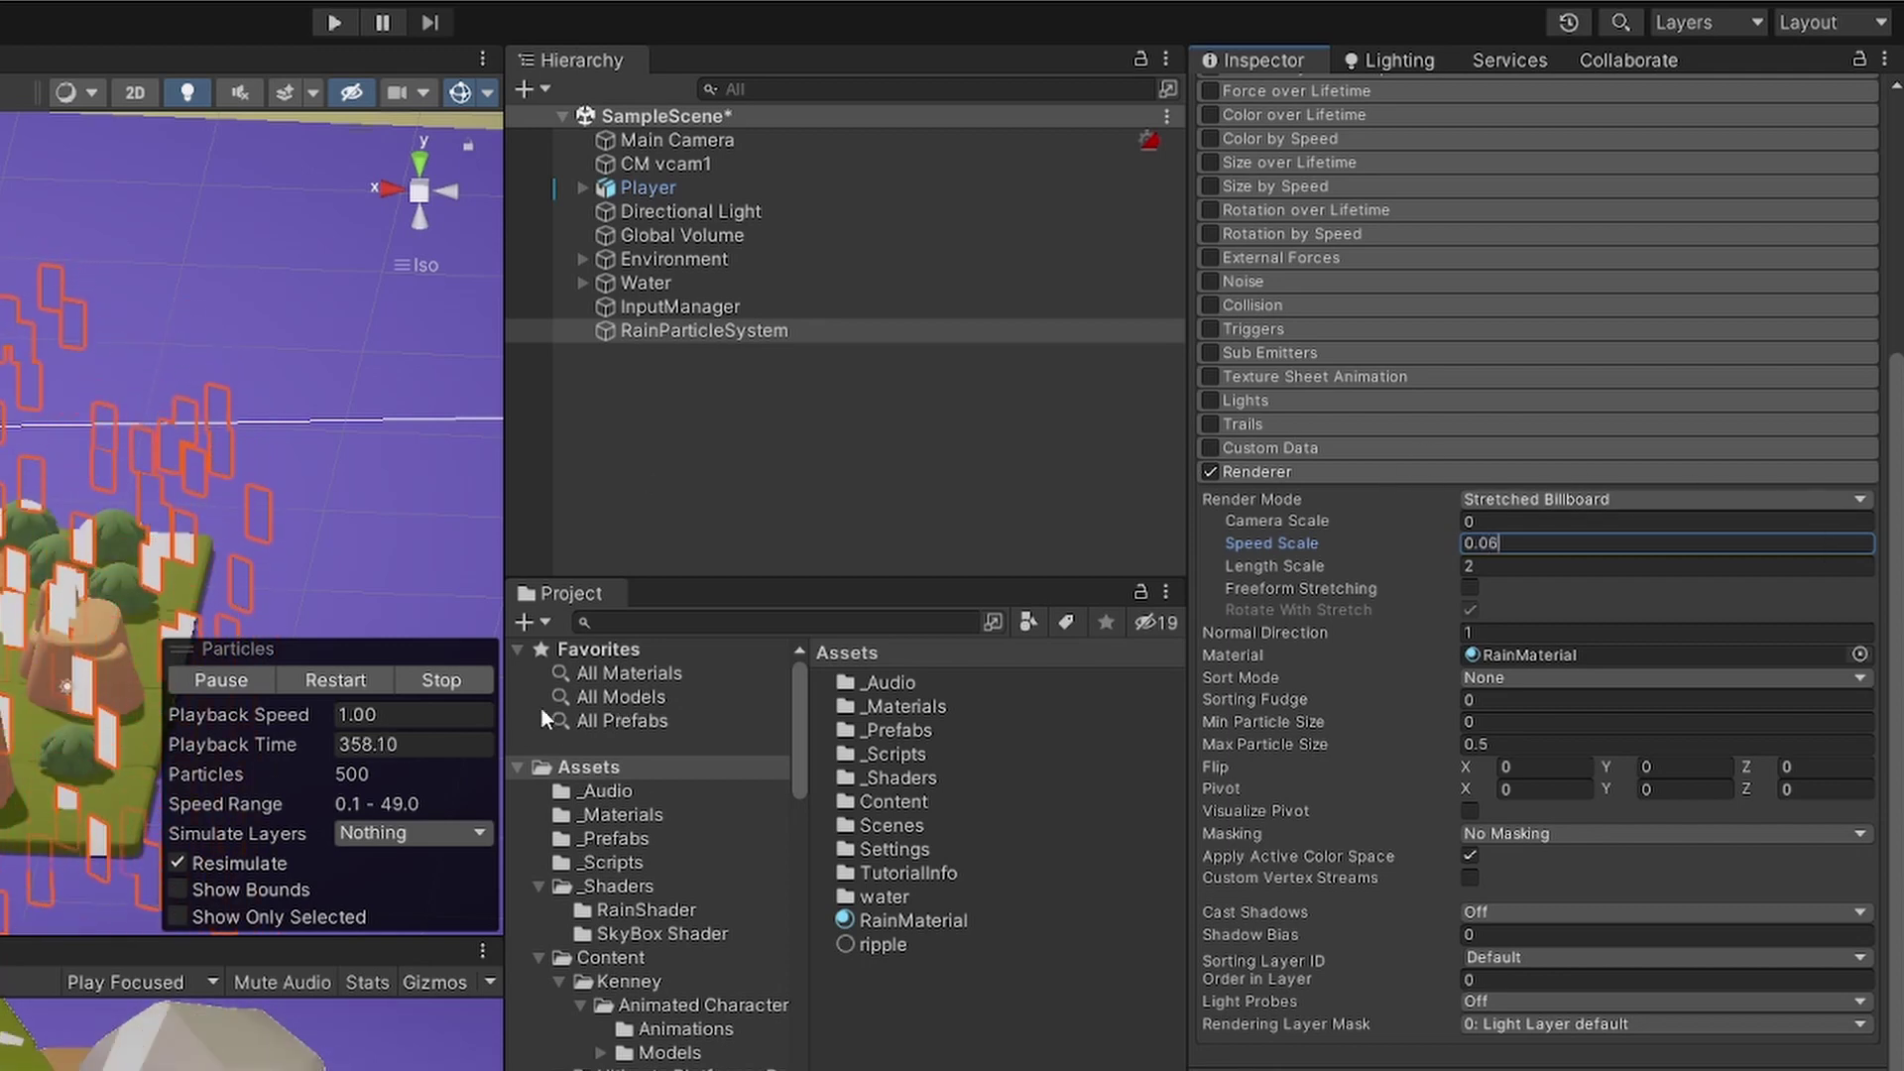
scroll(1364, 503, down, 2)
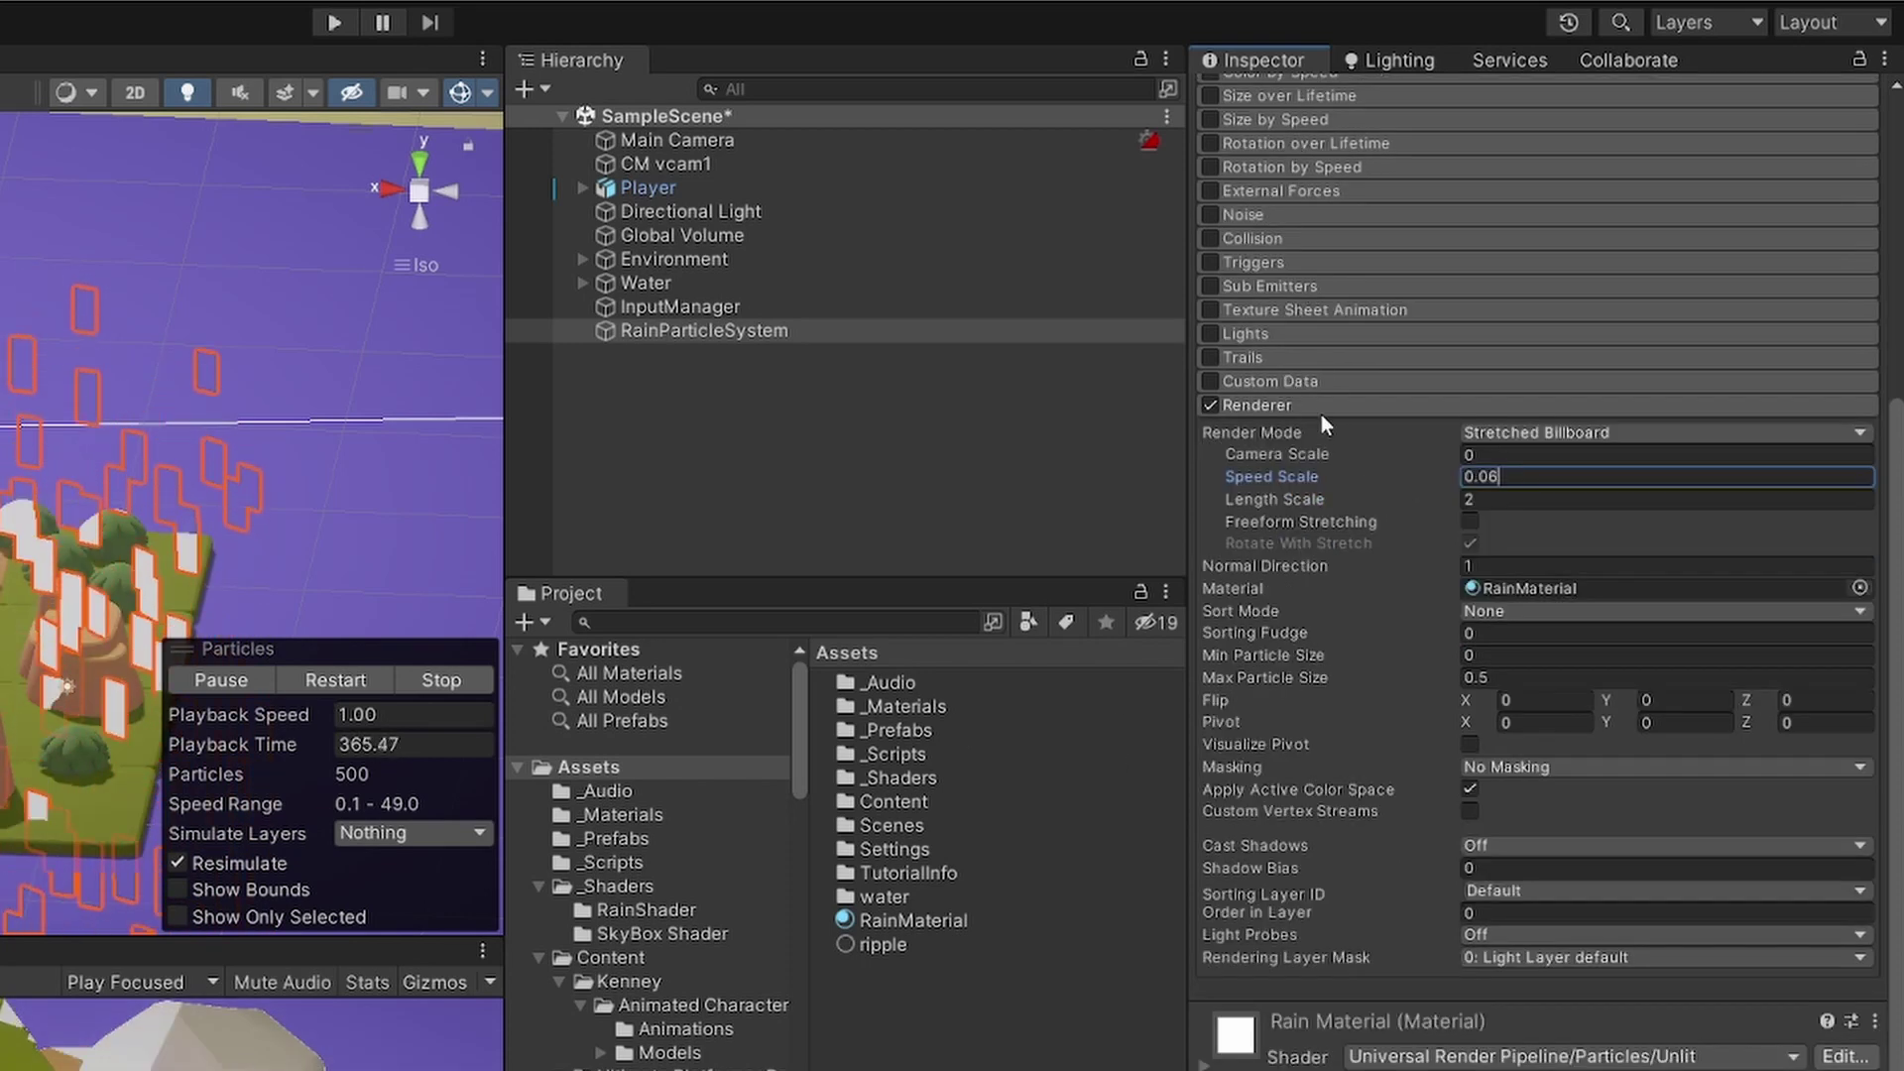
click(1321, 408)
click(1278, 293)
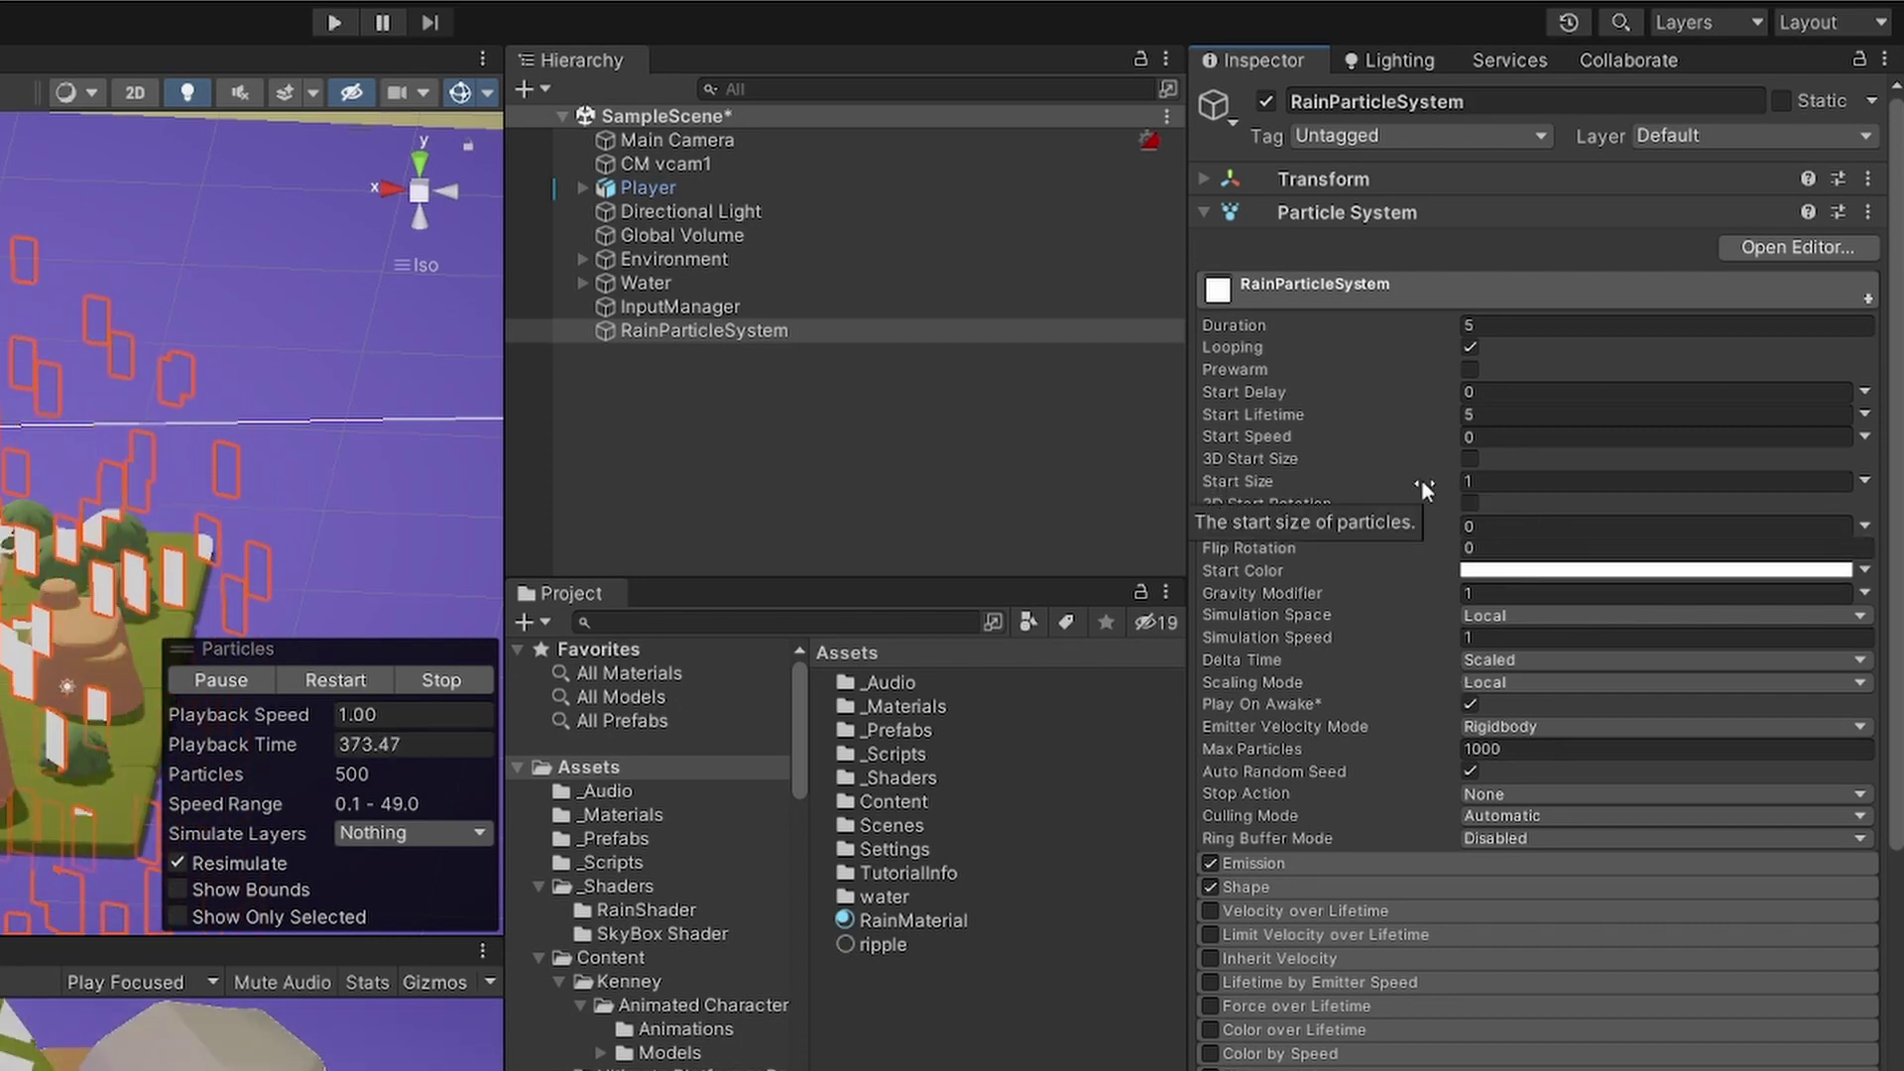
Set Start Size to 0.05, Duration to 2 and Start Lifetime to 2
click(1515, 483)
text(0.0)
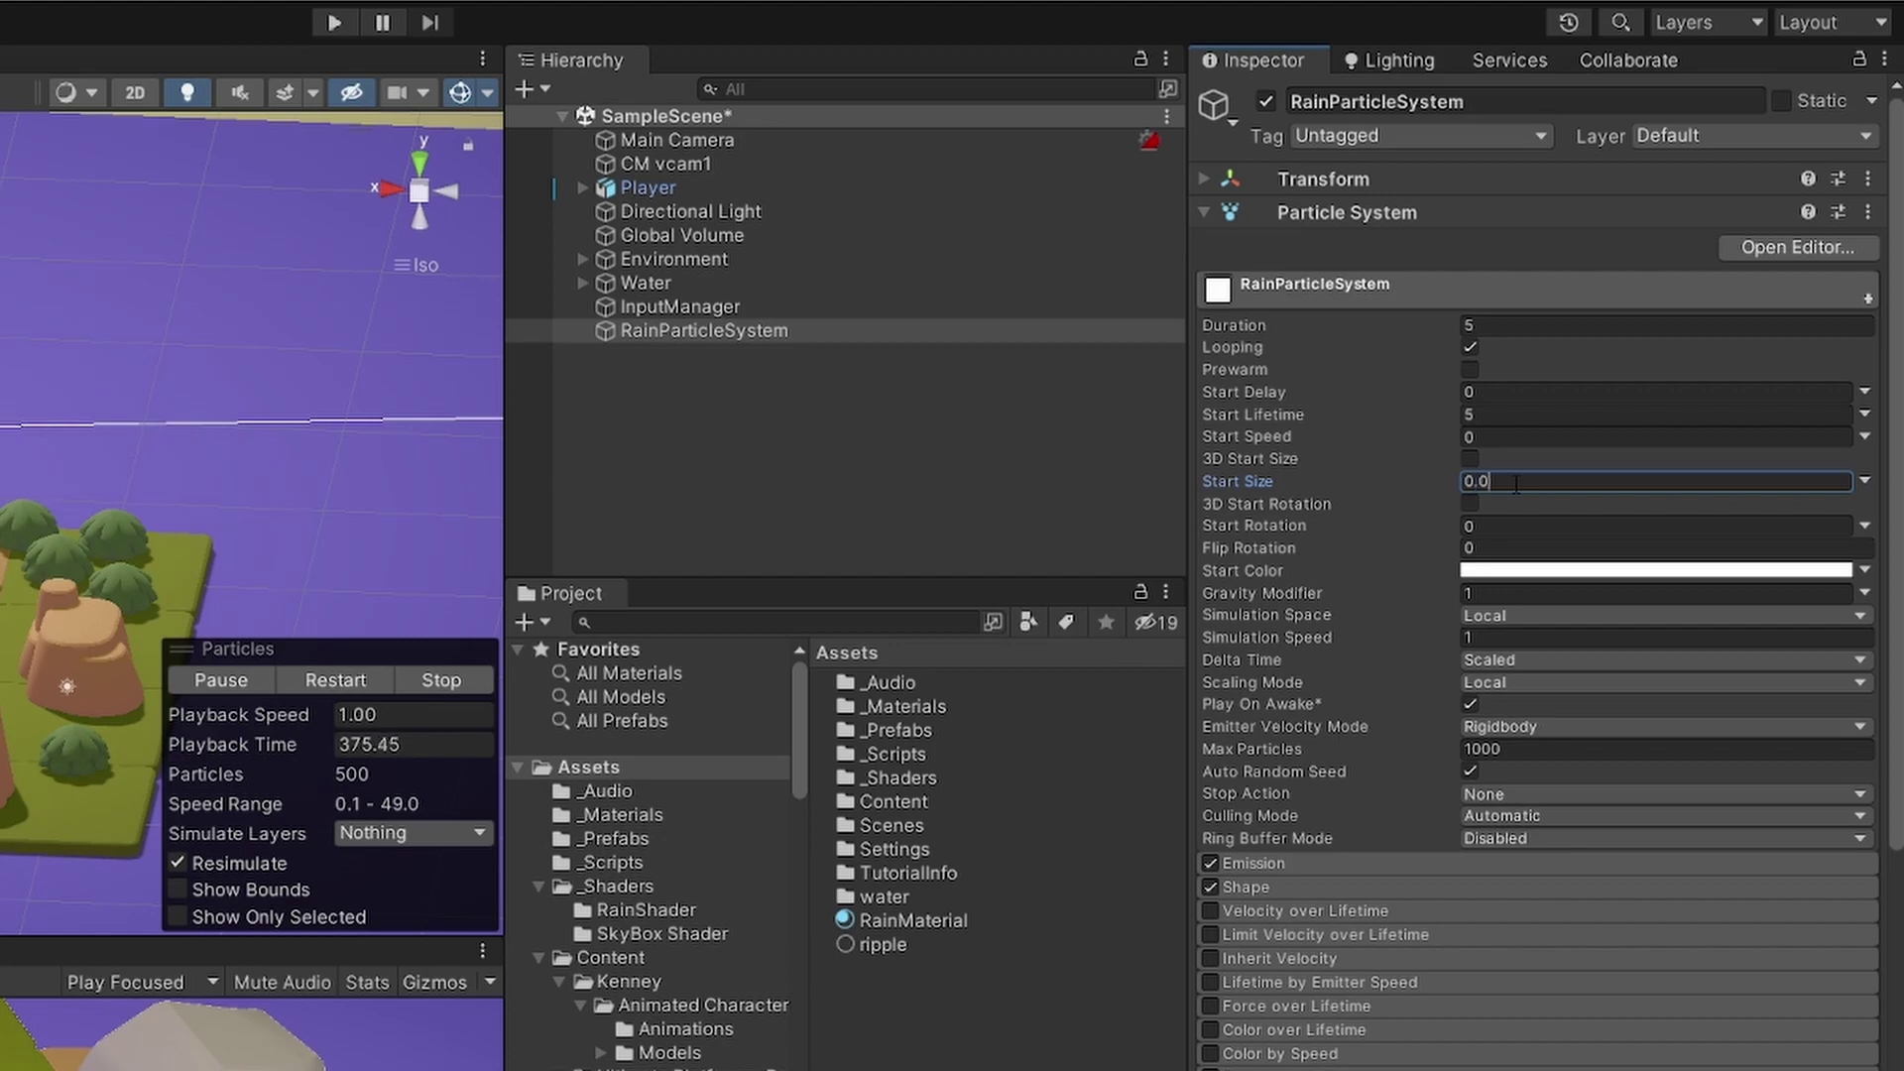
text(5)
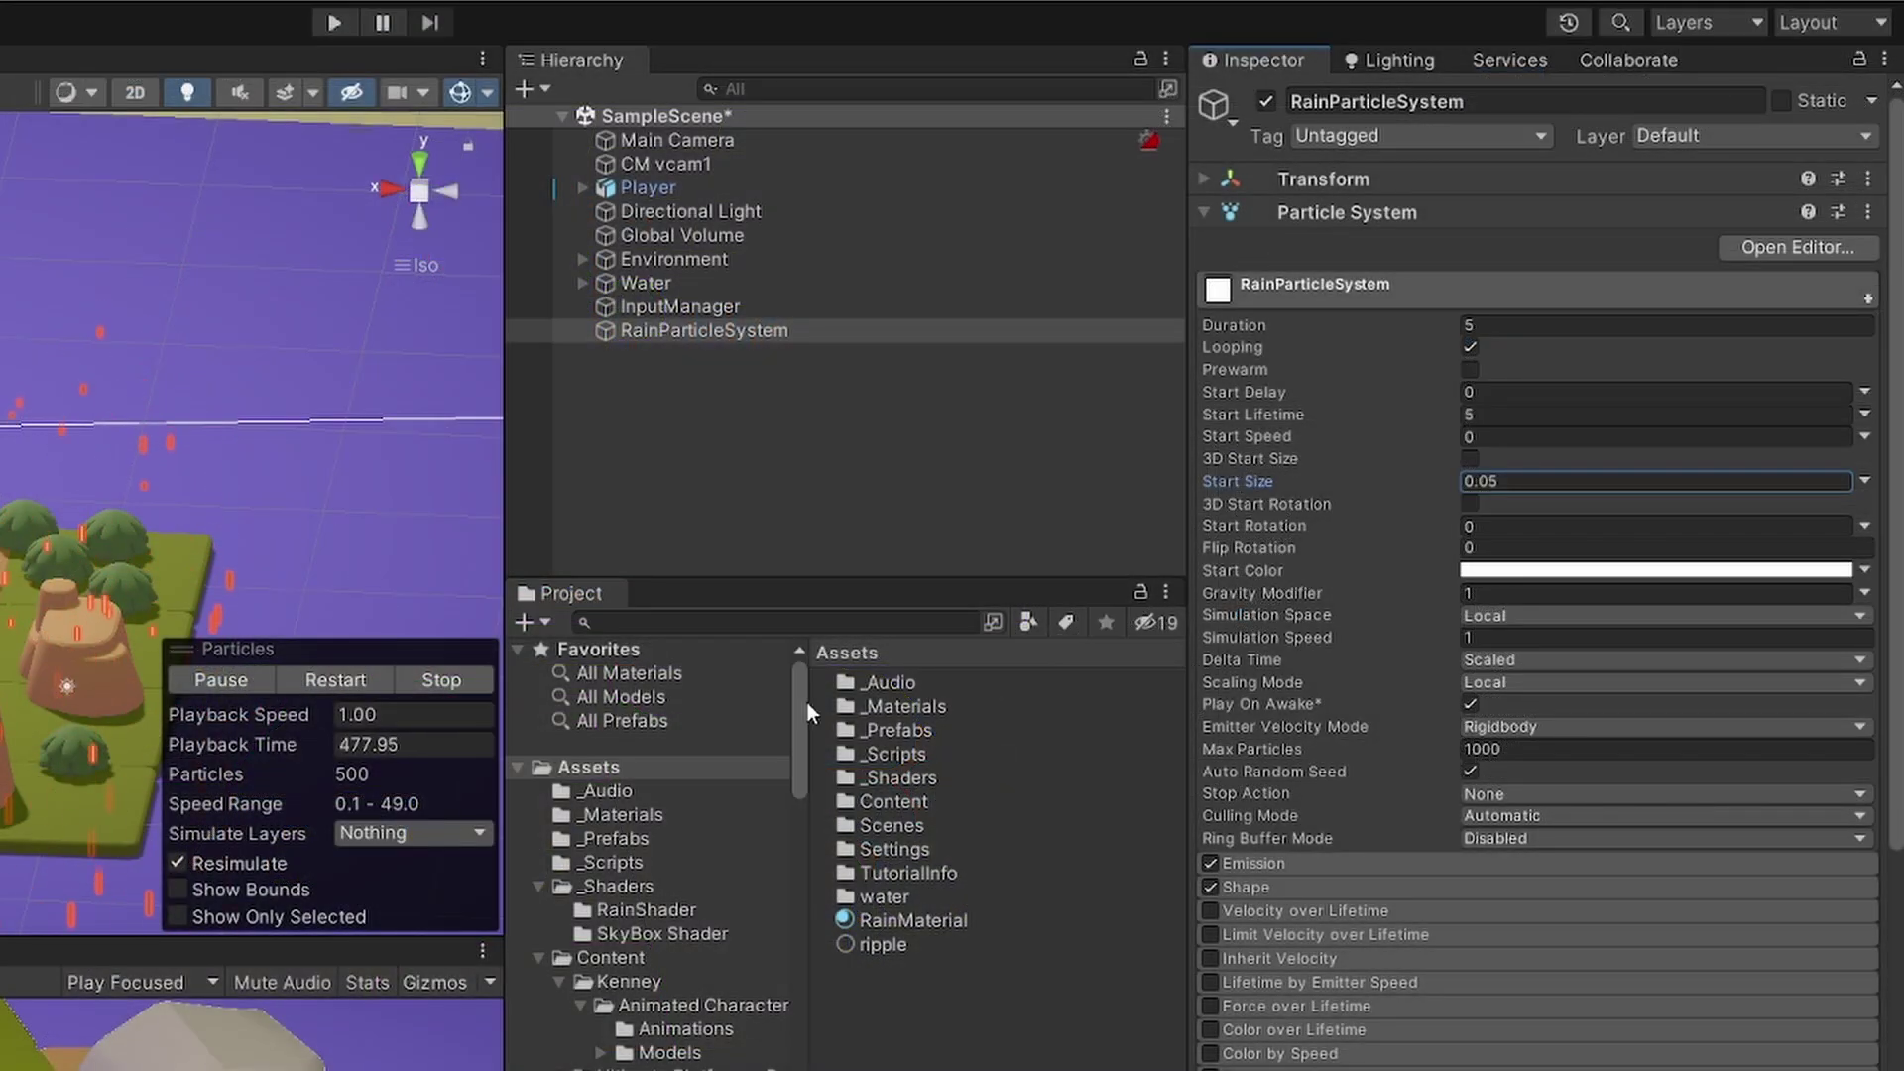
click(1416, 324)
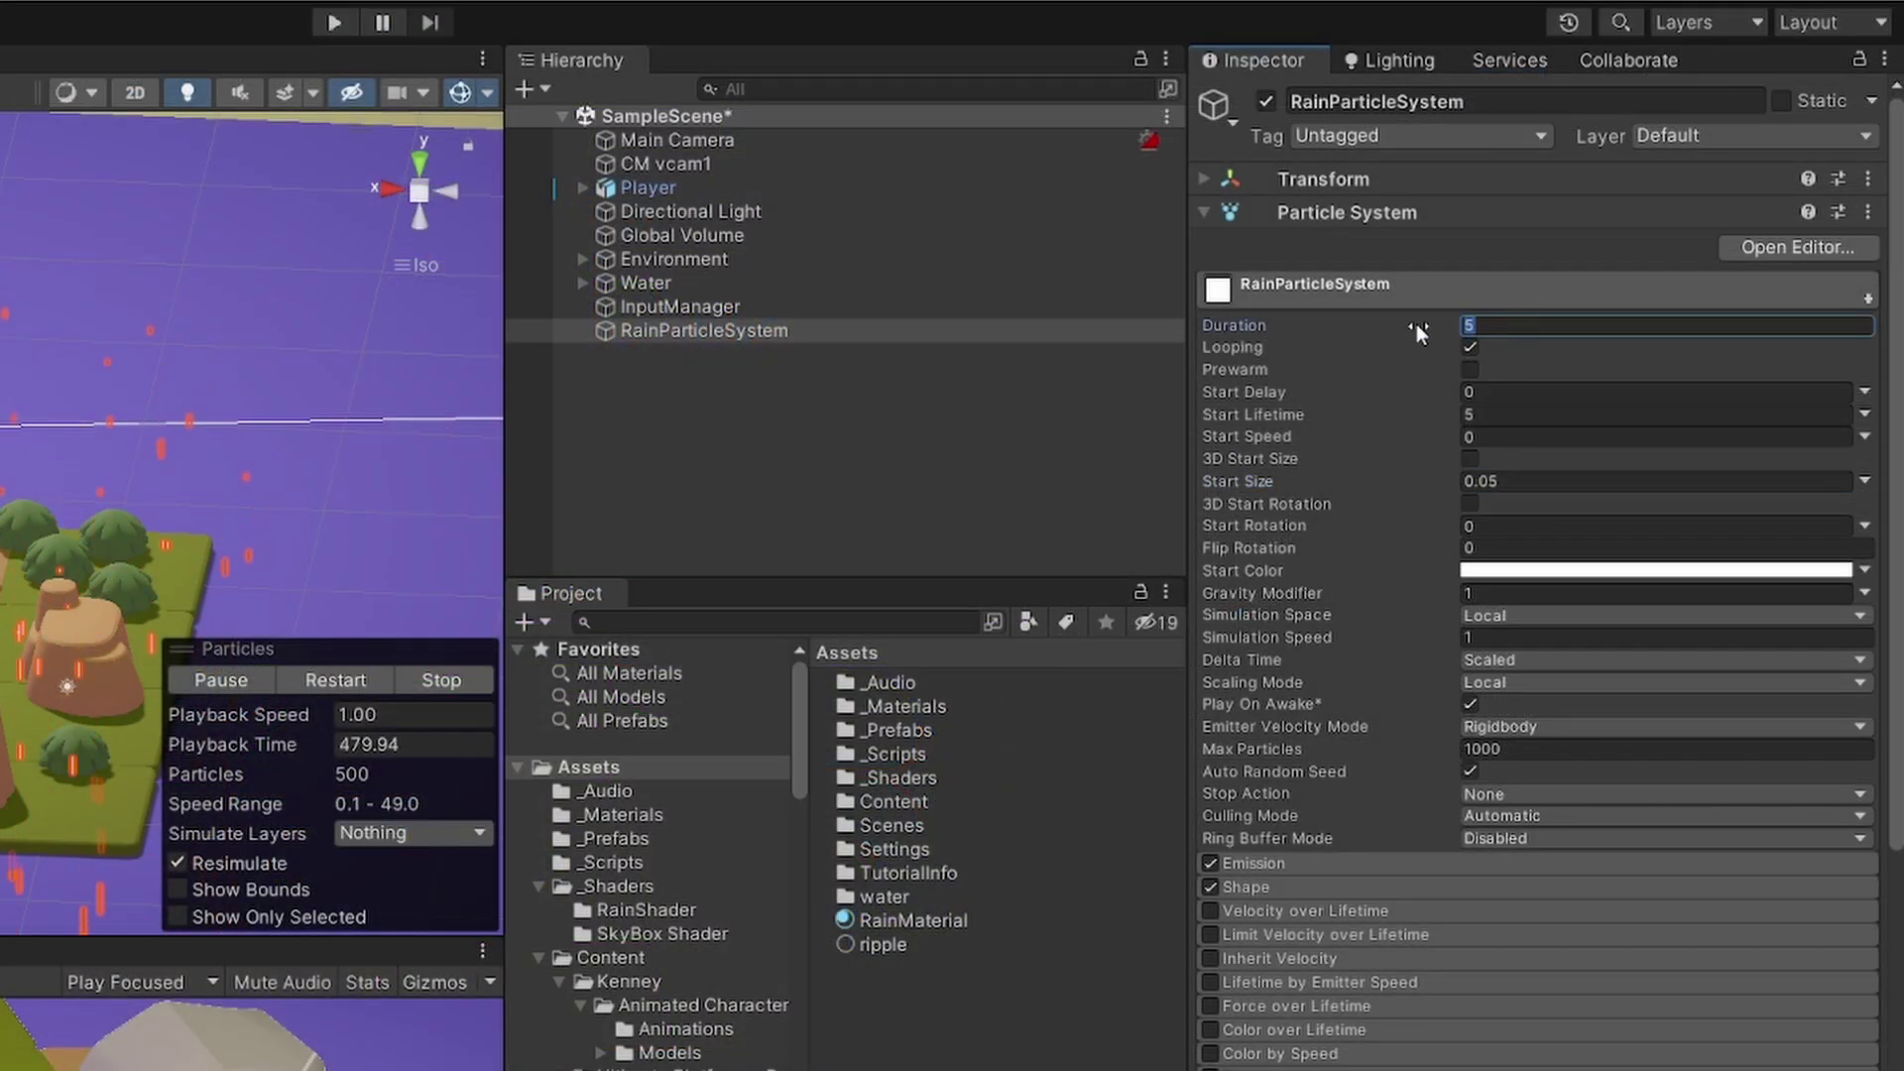
text(2)
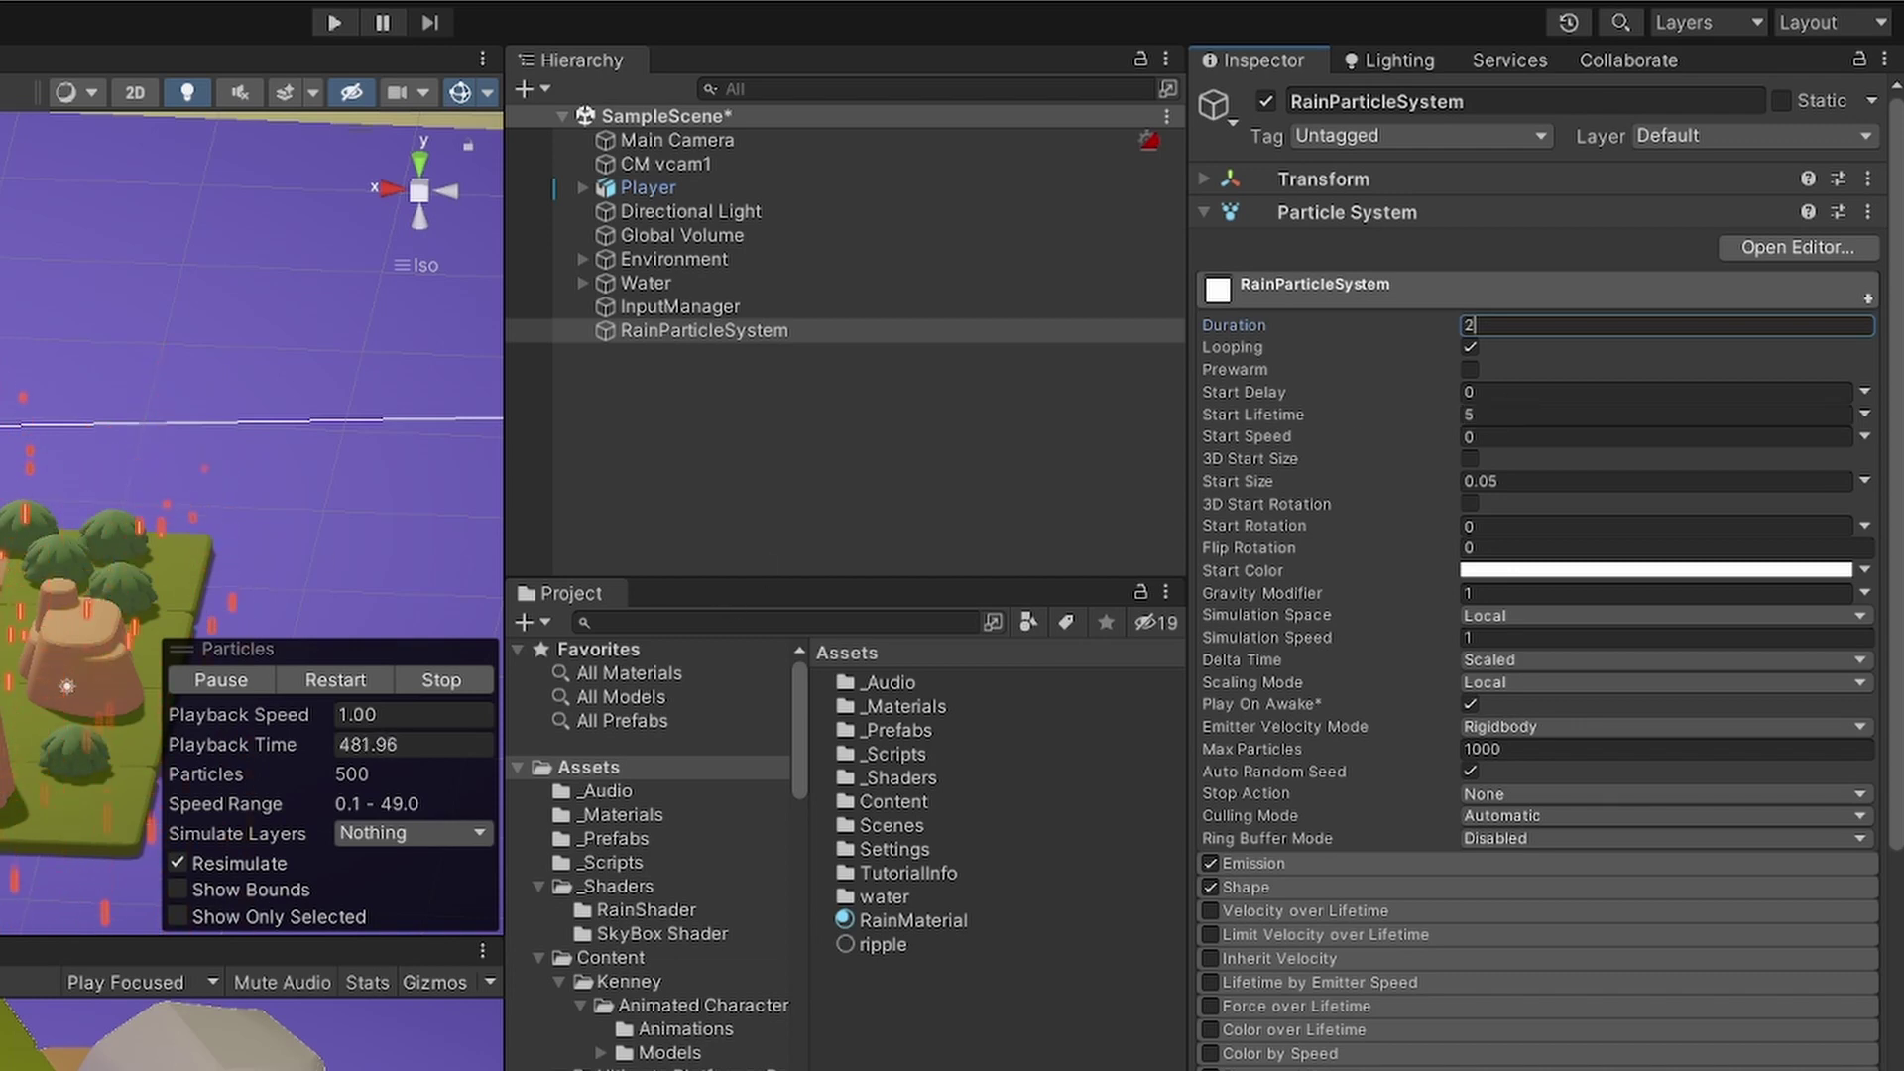
click(1424, 413)
text(2)
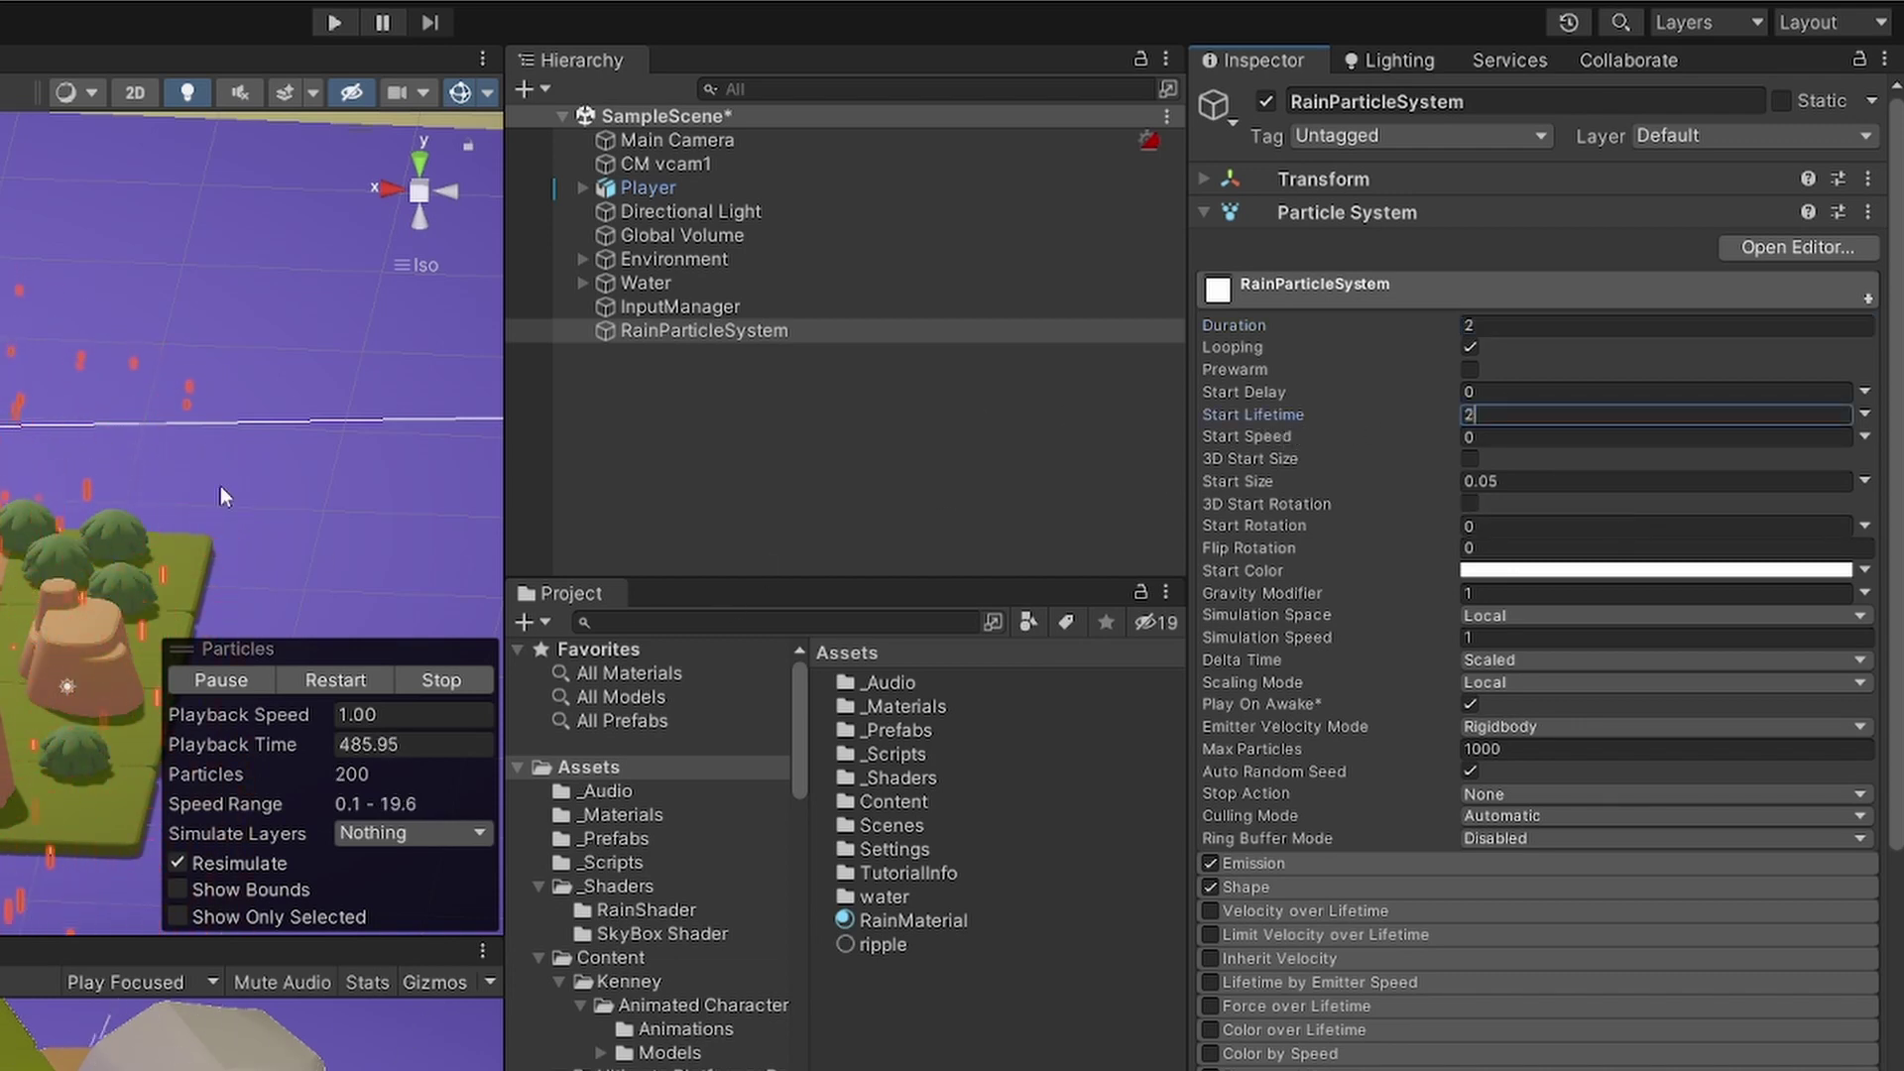
key(Return)
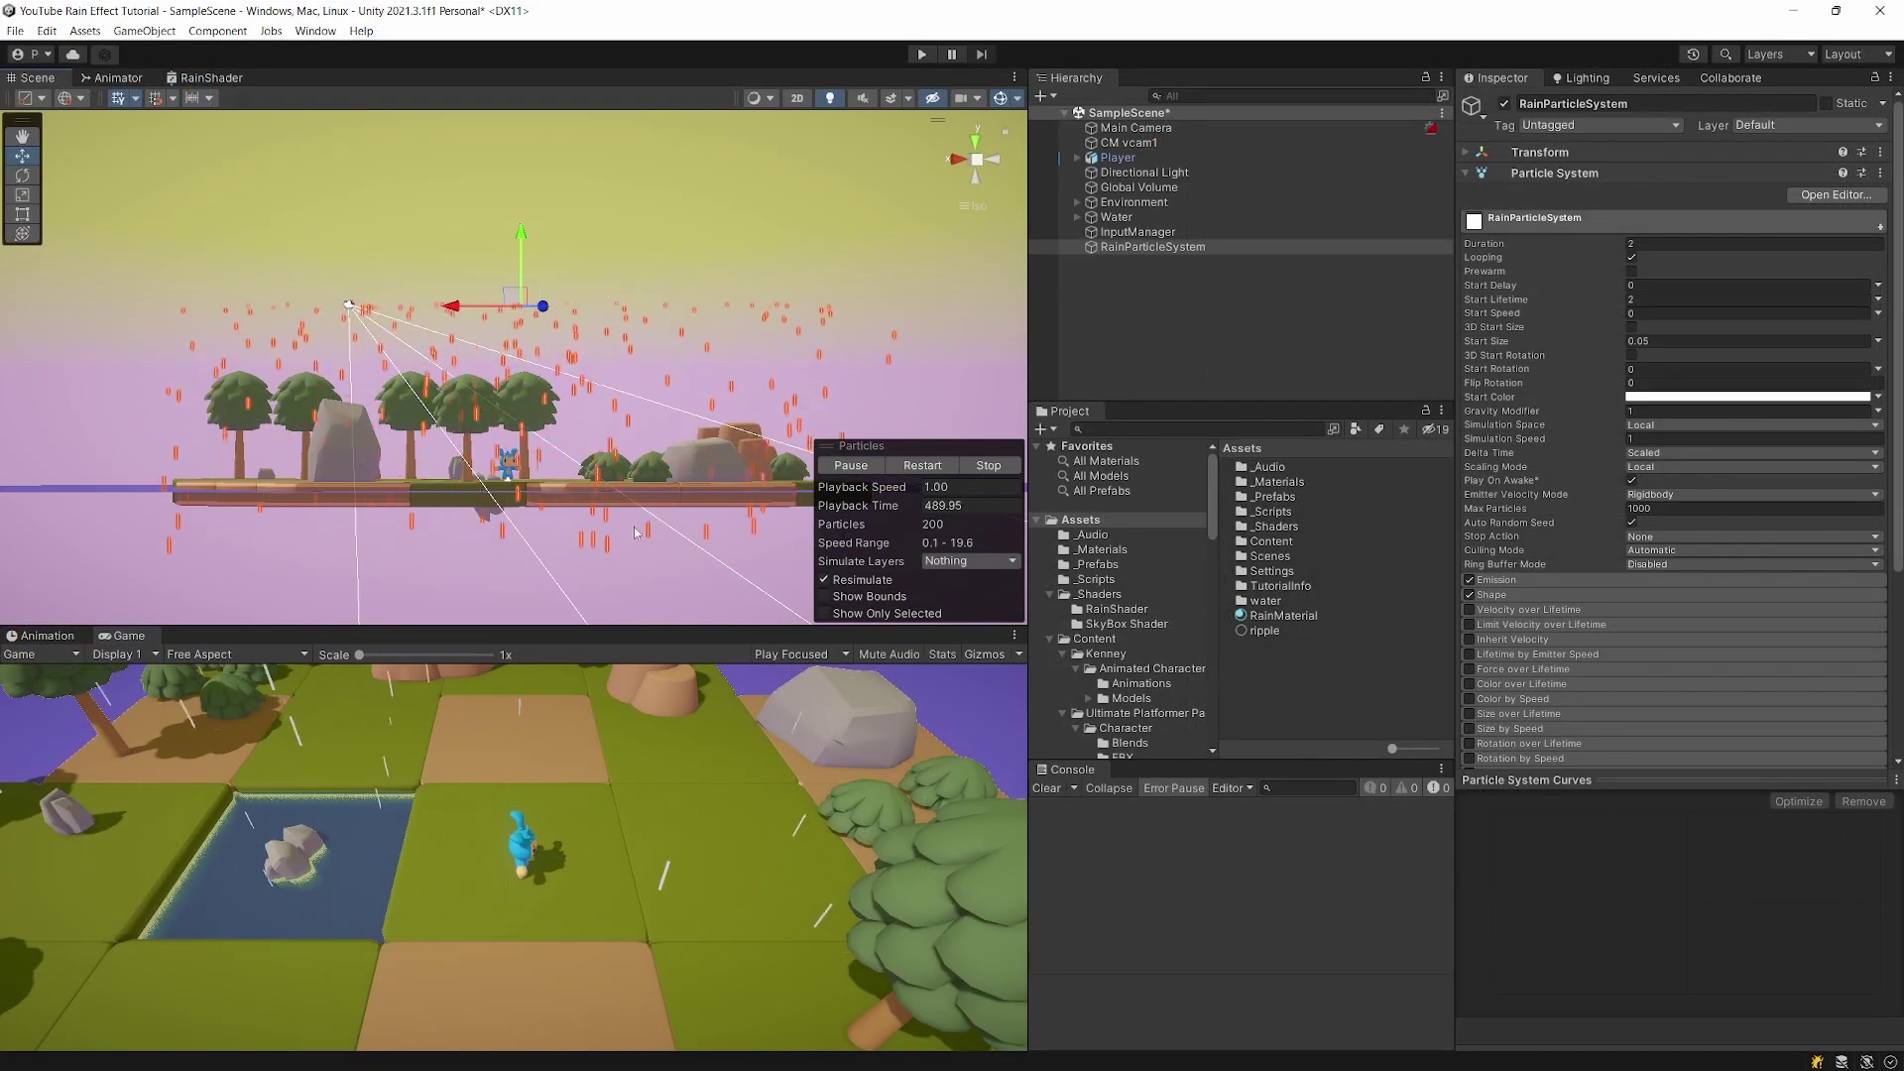
Lower the white Start Color's alpha to about 120 so the rain streaks look faint
alt+drag(555, 451, 607, 505)
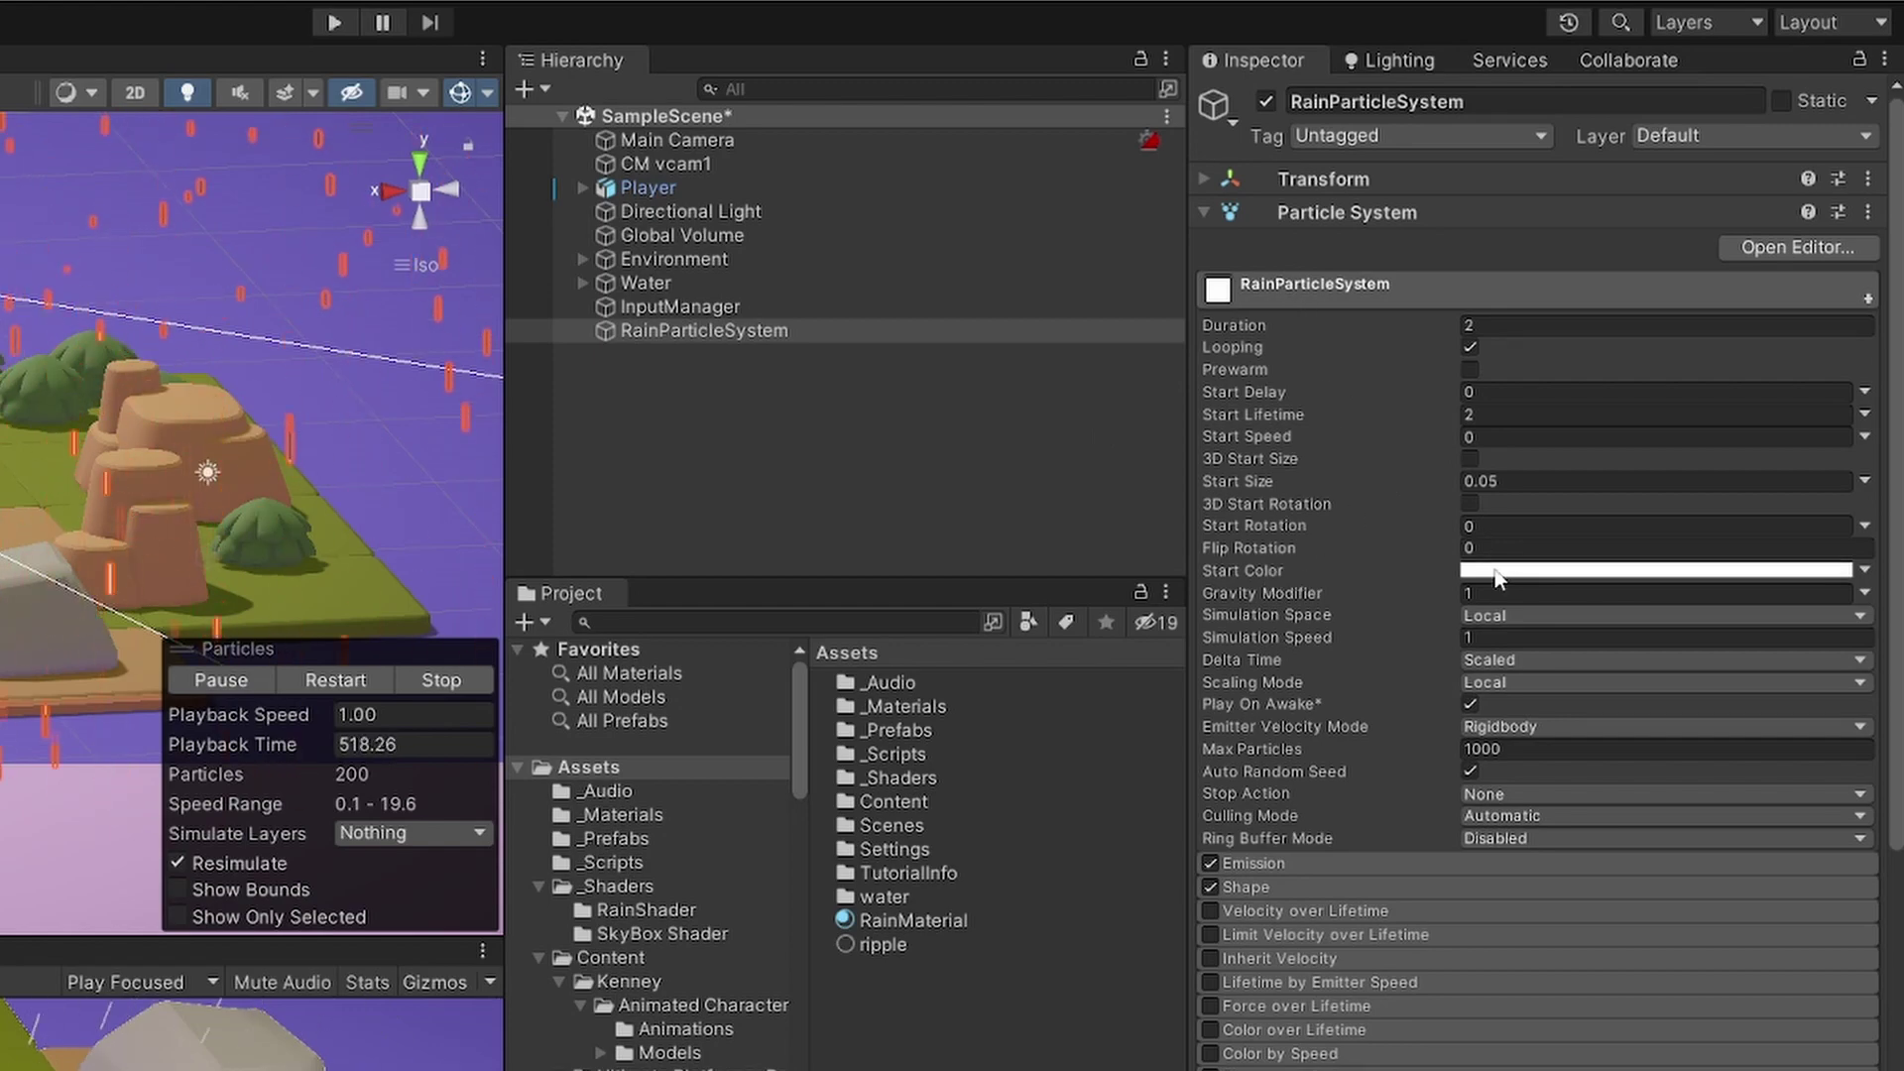
click(1547, 570)
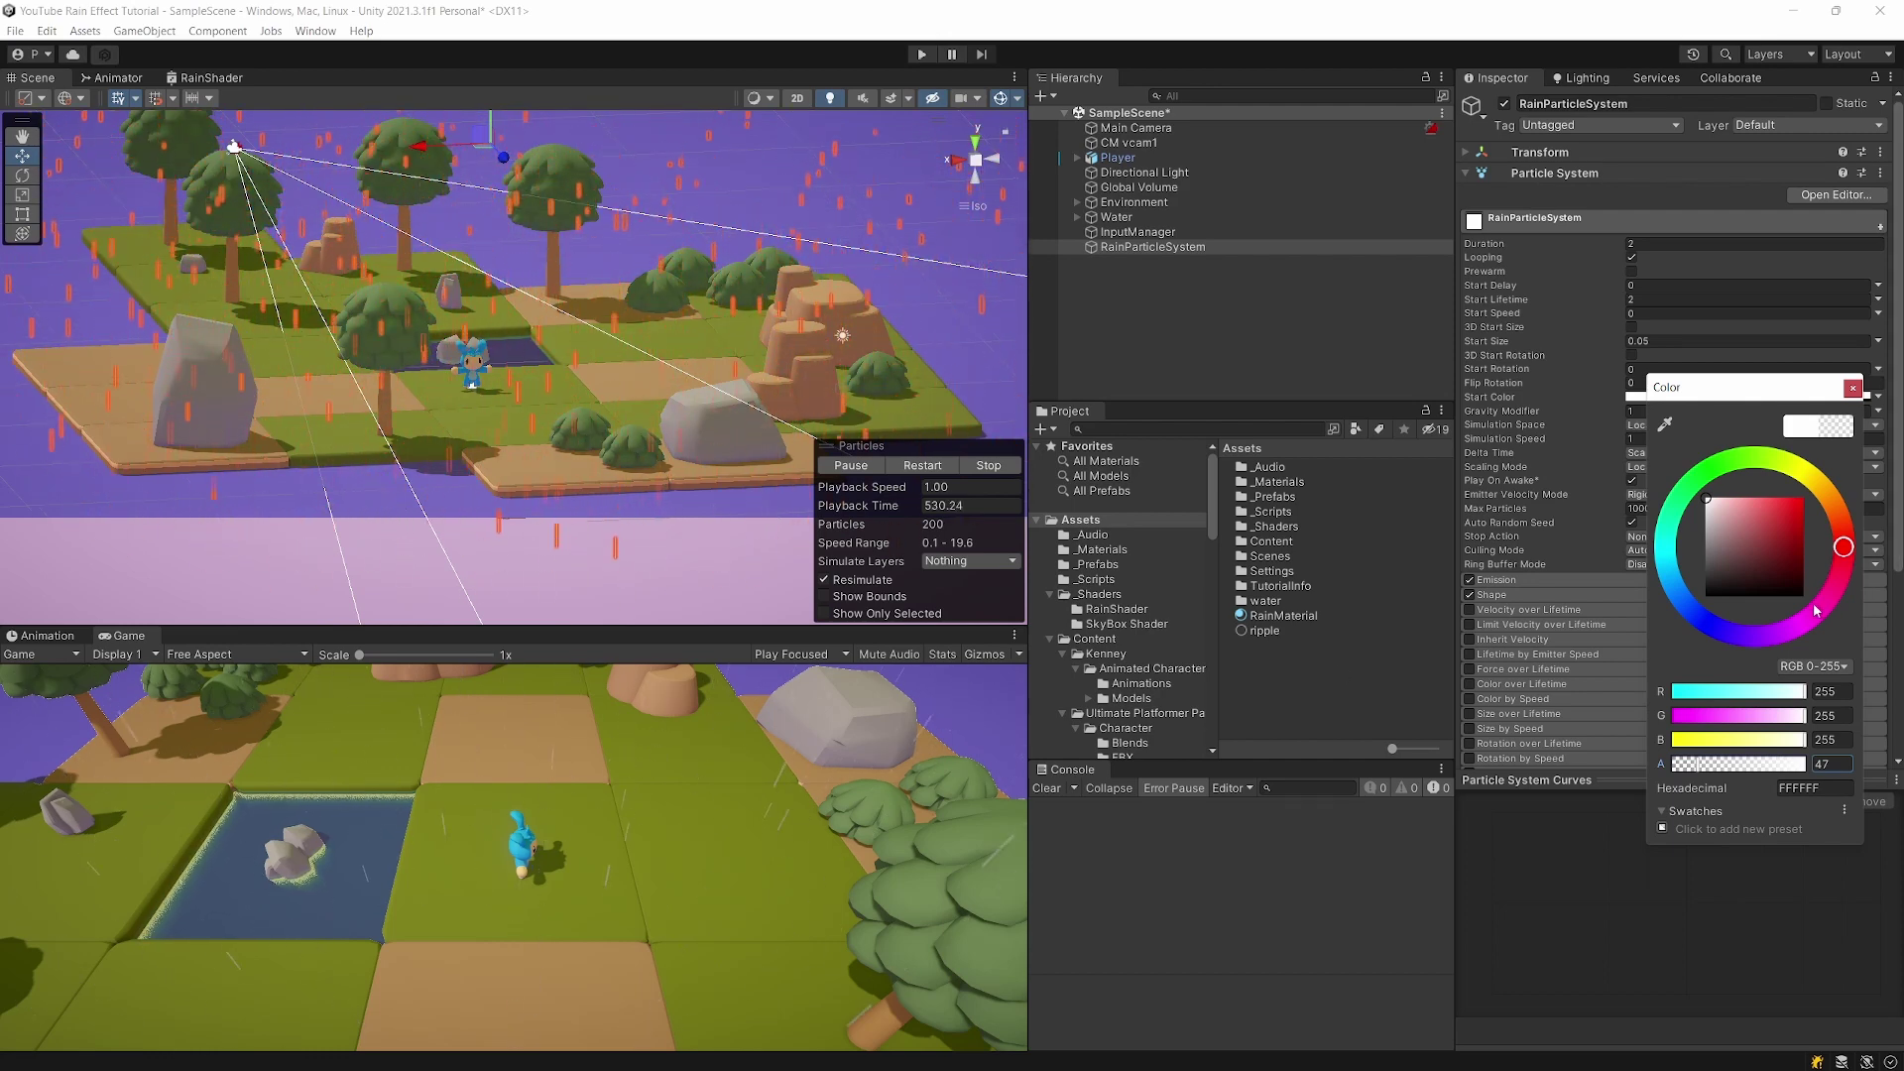
drag(1723, 760, 1748, 772)
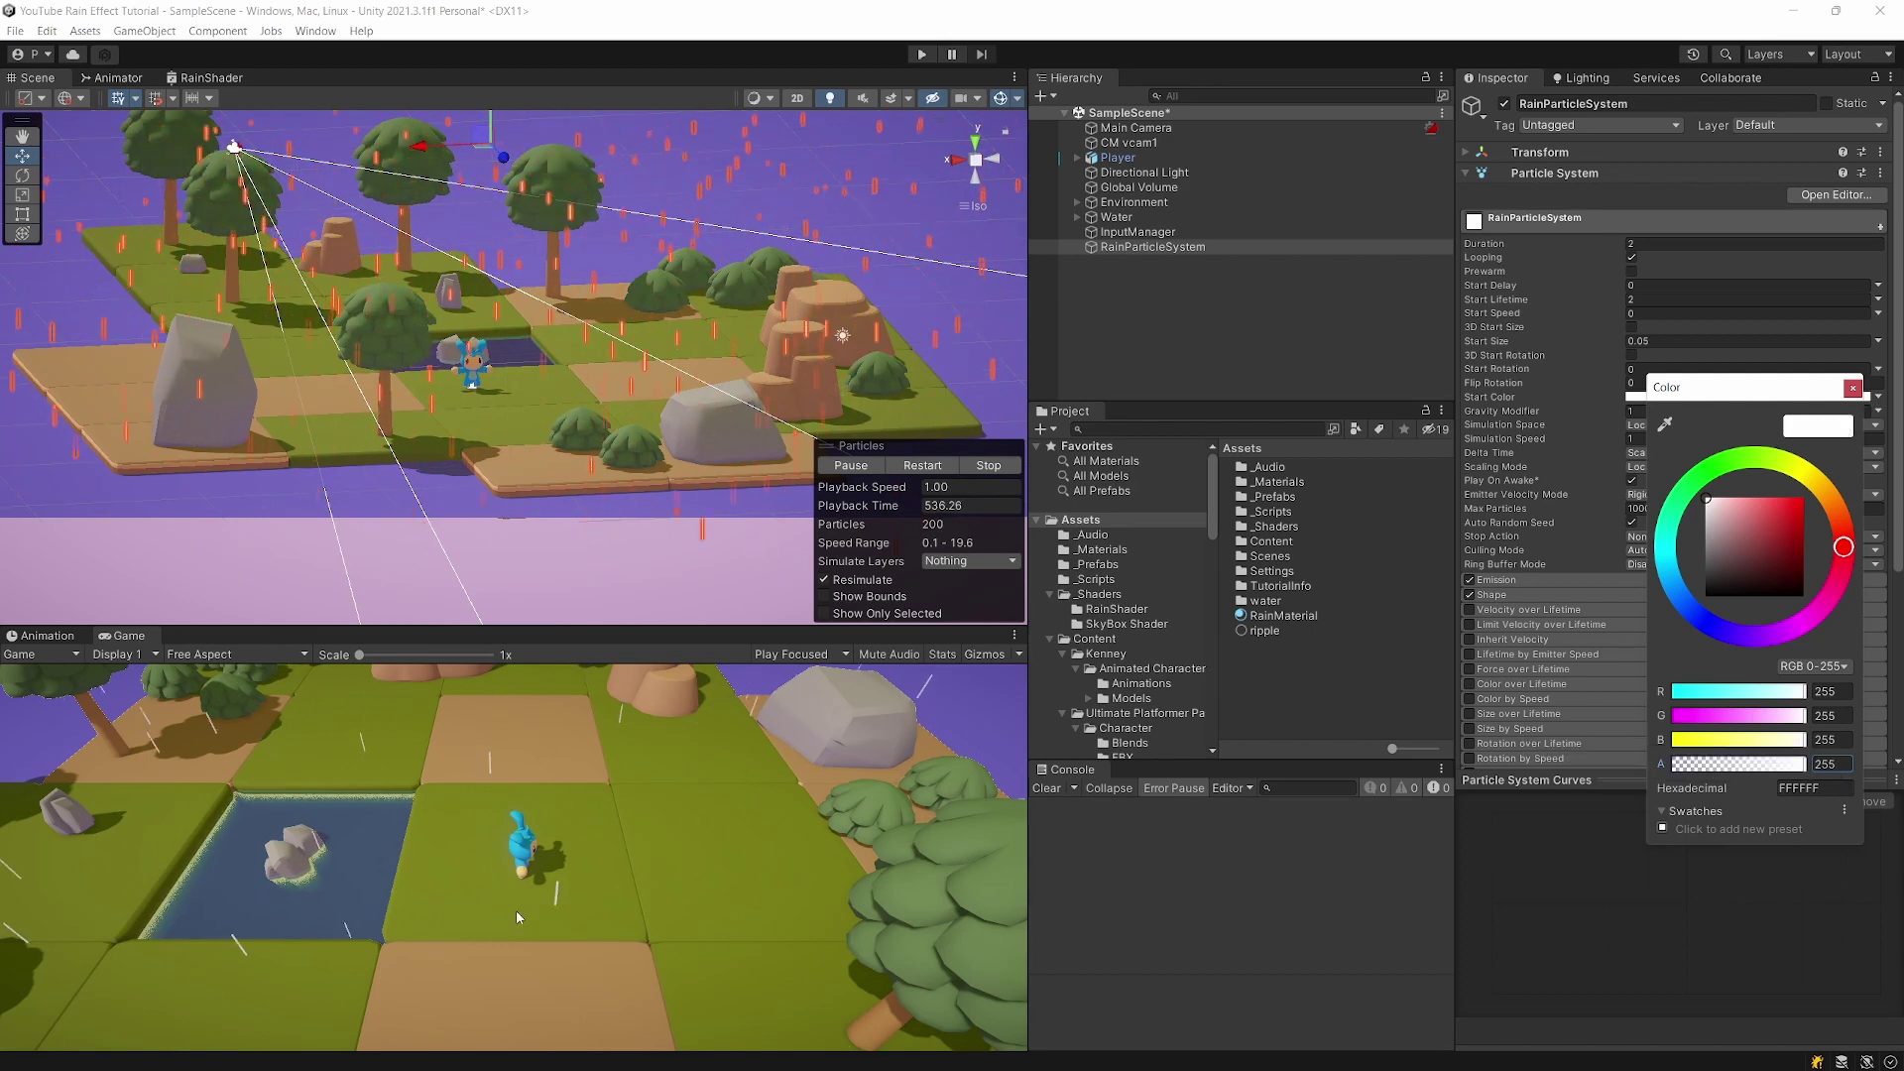
drag(1751, 774, 1741, 770)
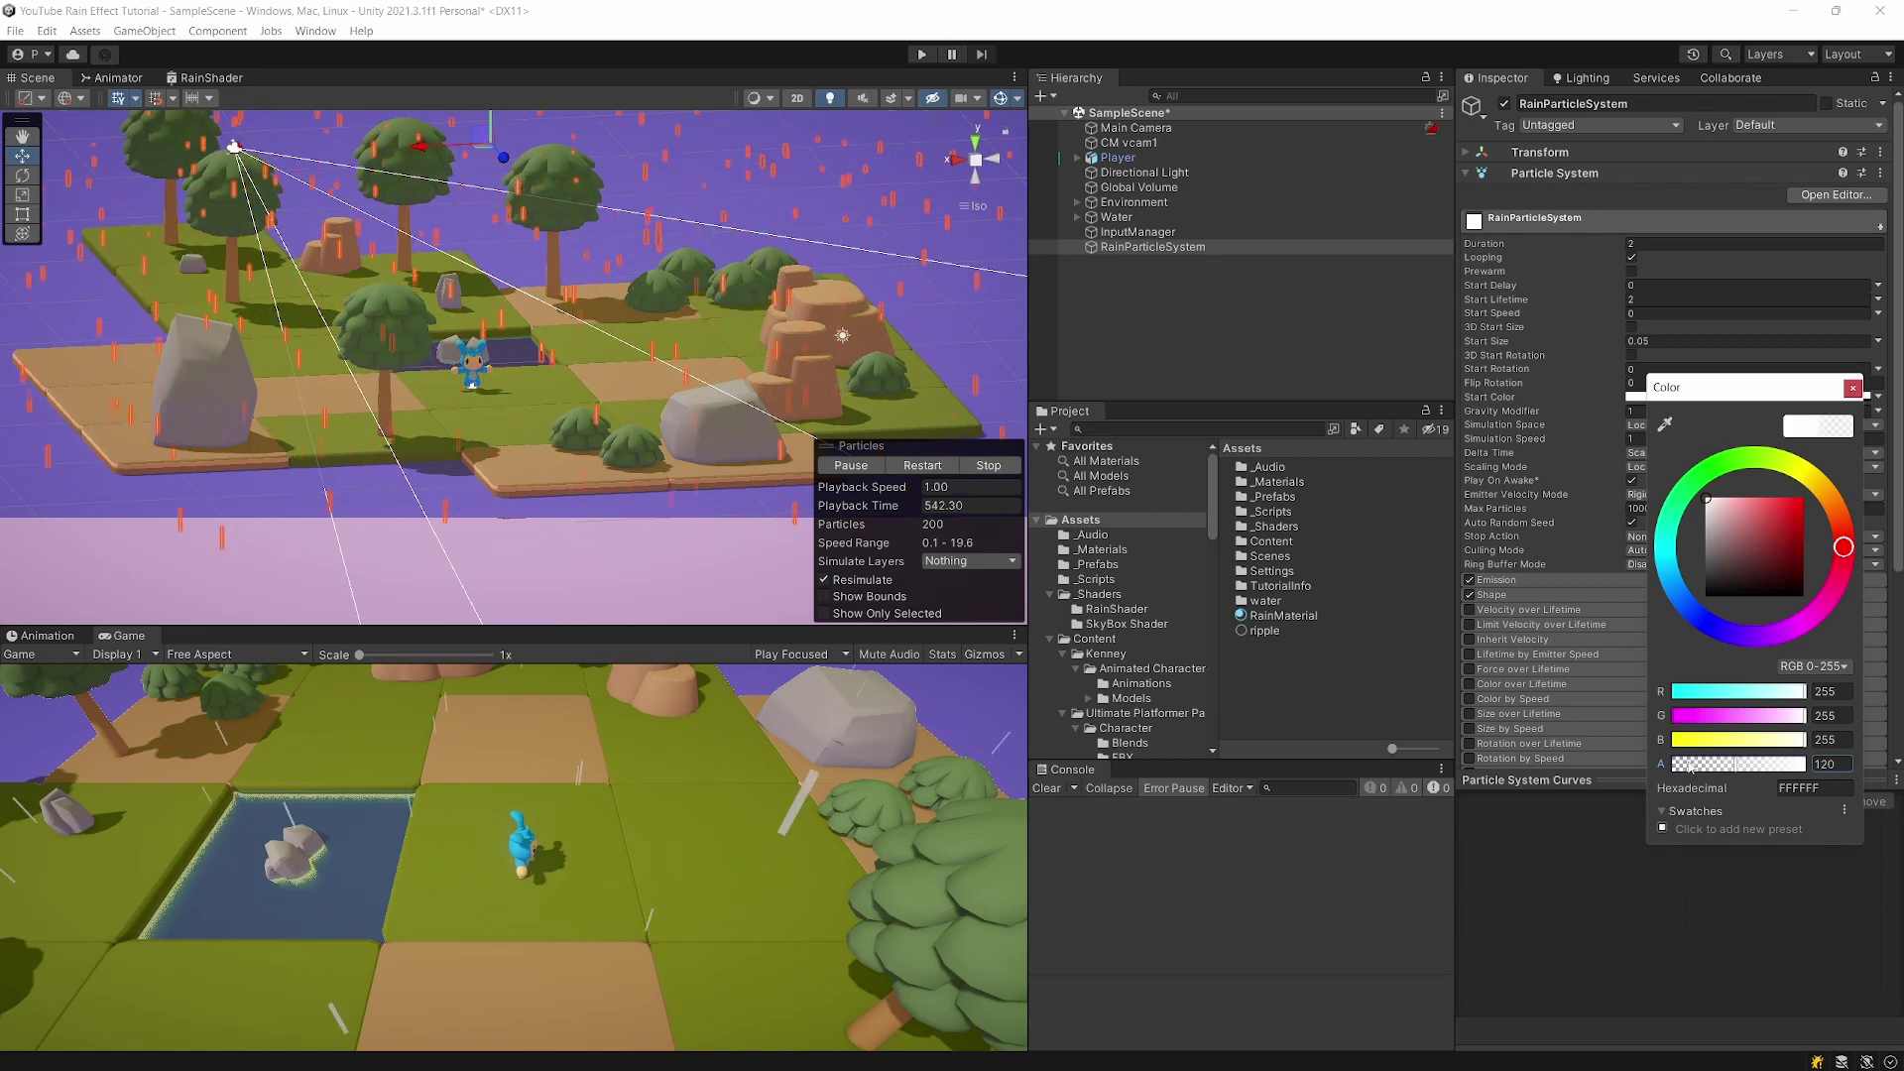
click(1142, 274)
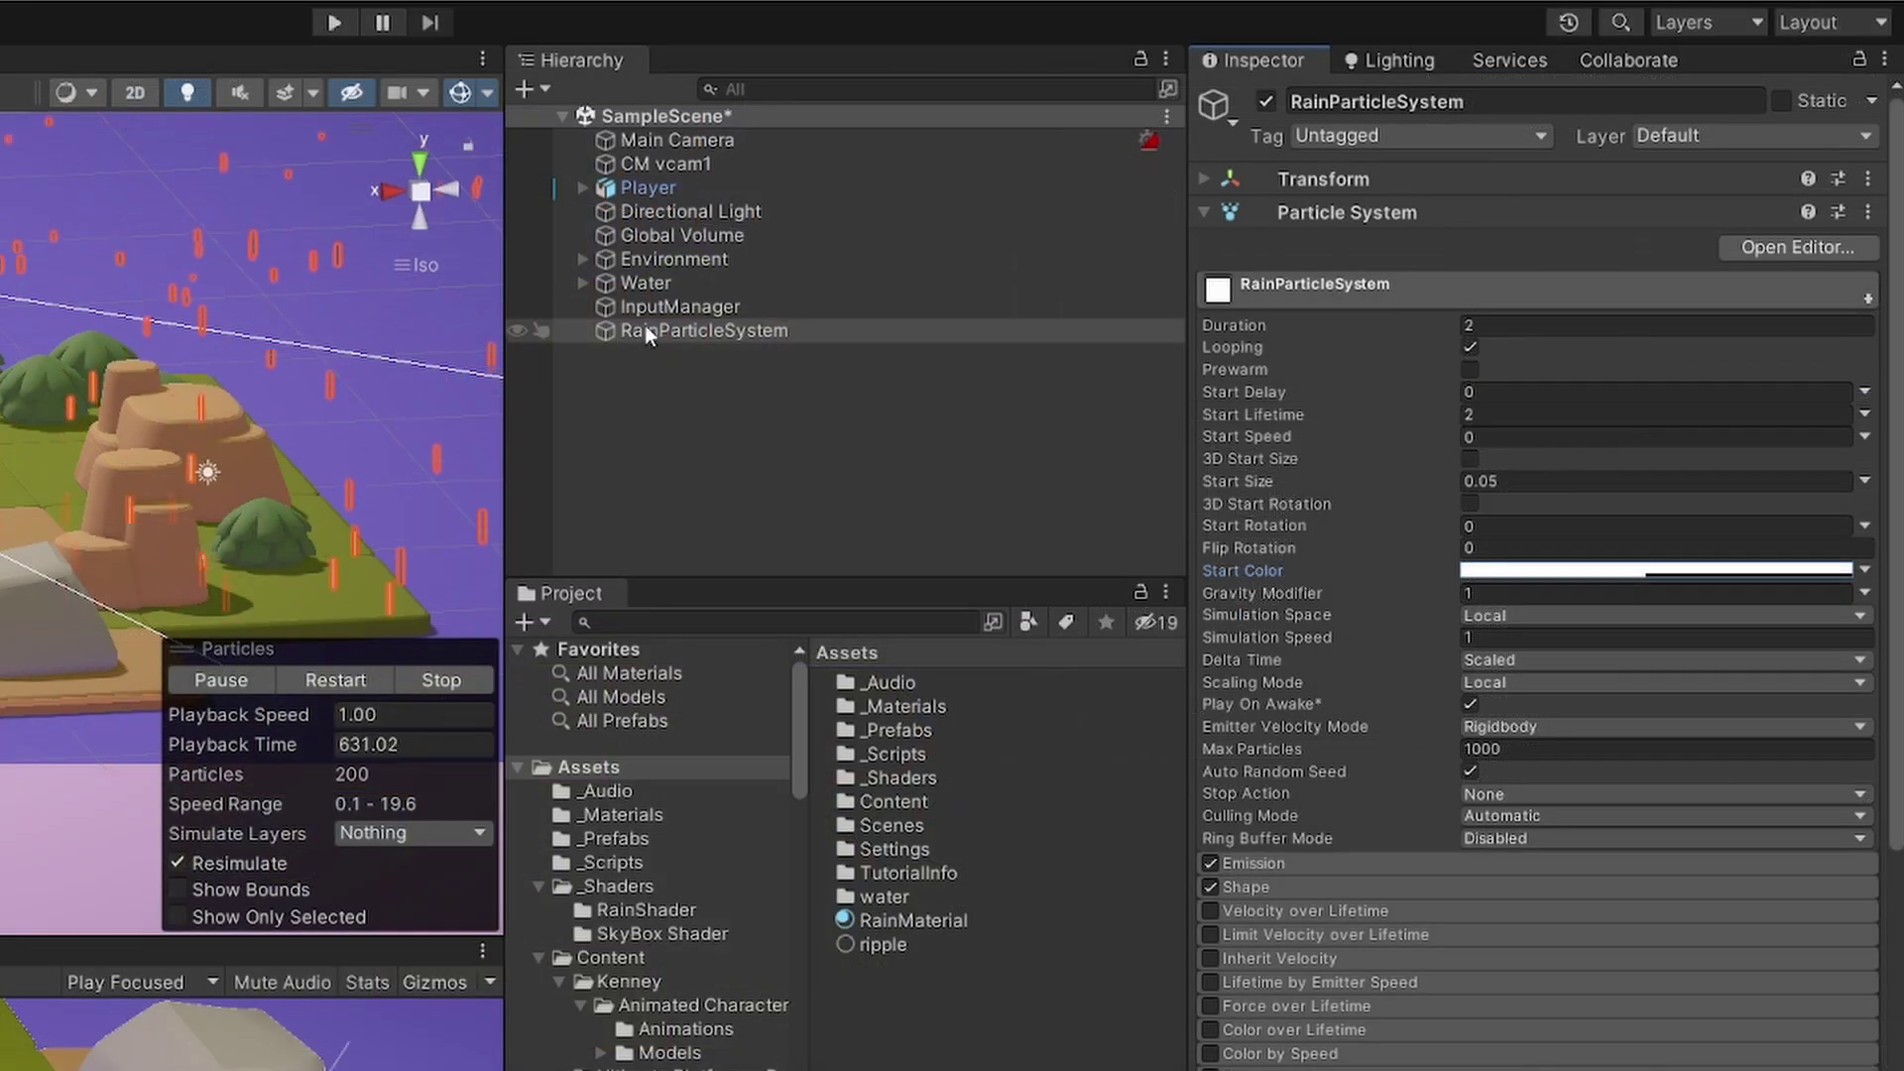
Save RainParticleSystem as a prefab in Assets, then delete its instance from SampleScene
click(653, 330)
drag(888, 940, 901, 989)
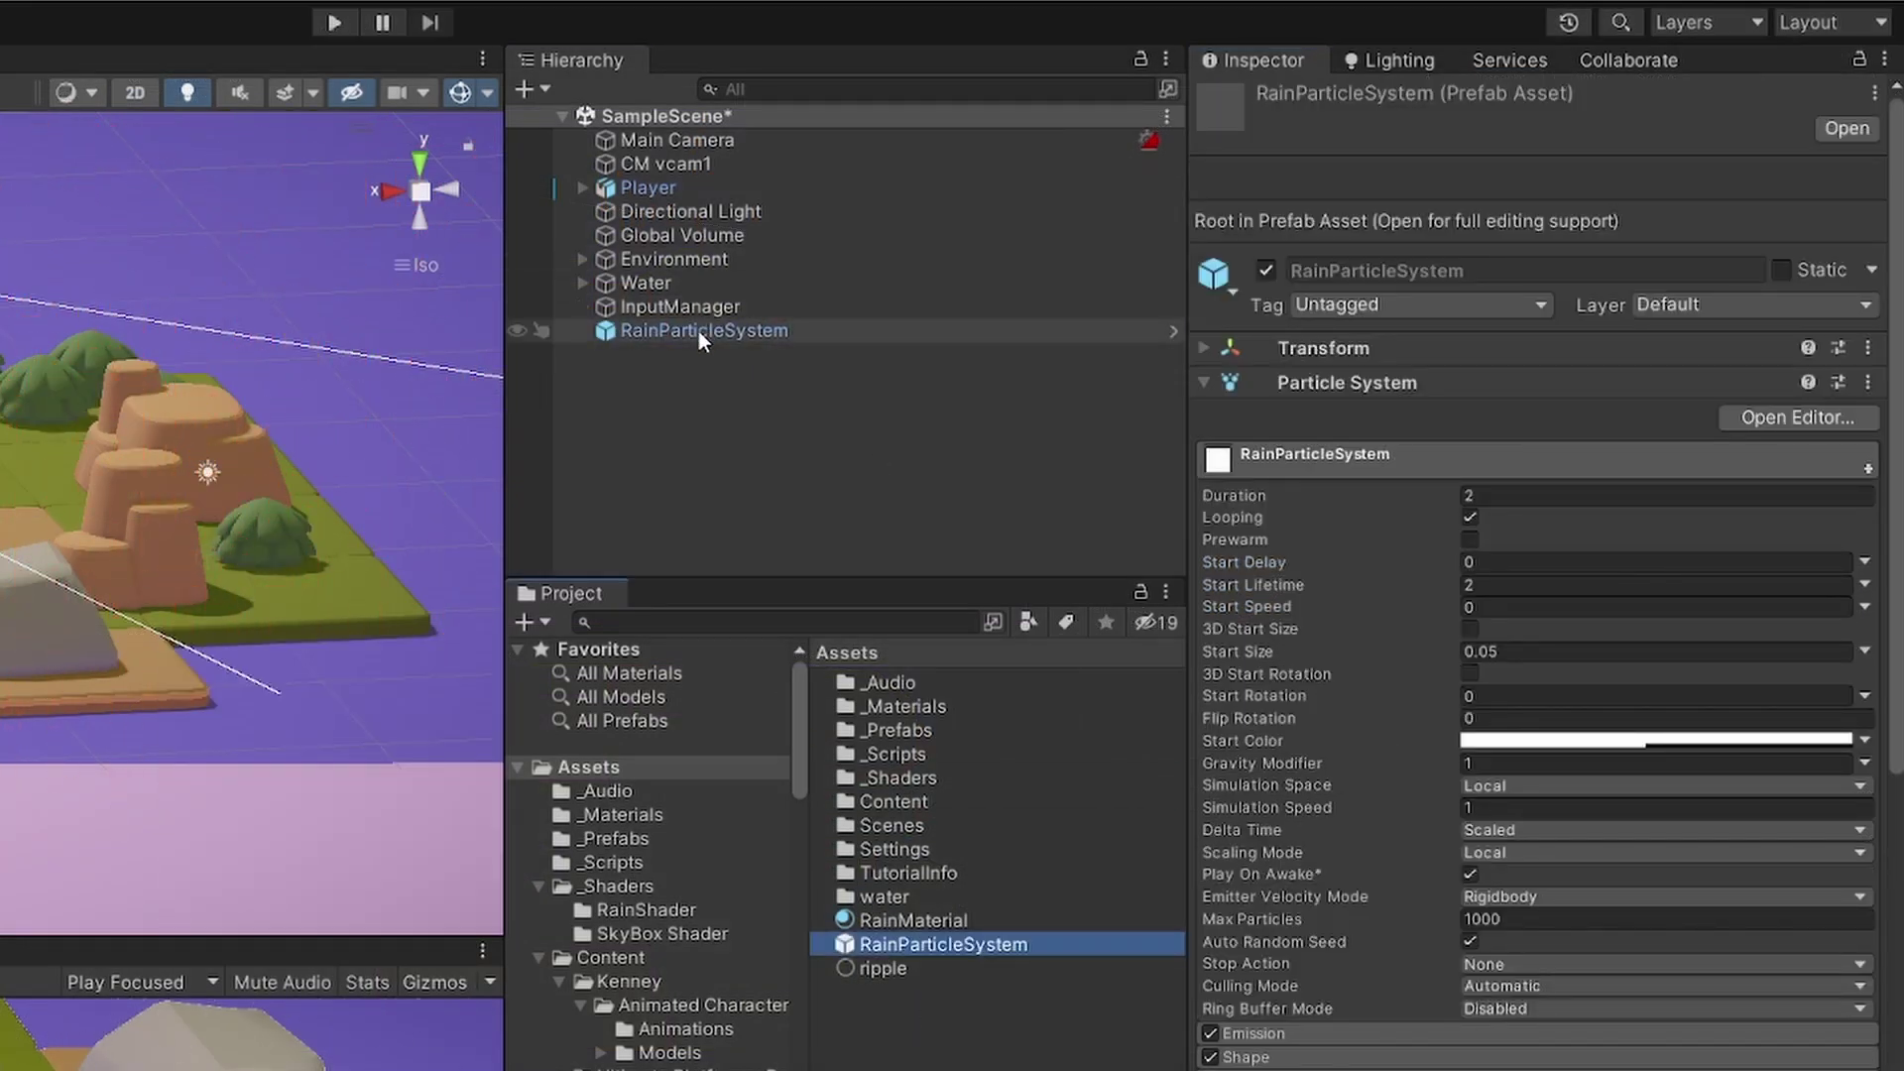
click(698, 331)
key(Delete)
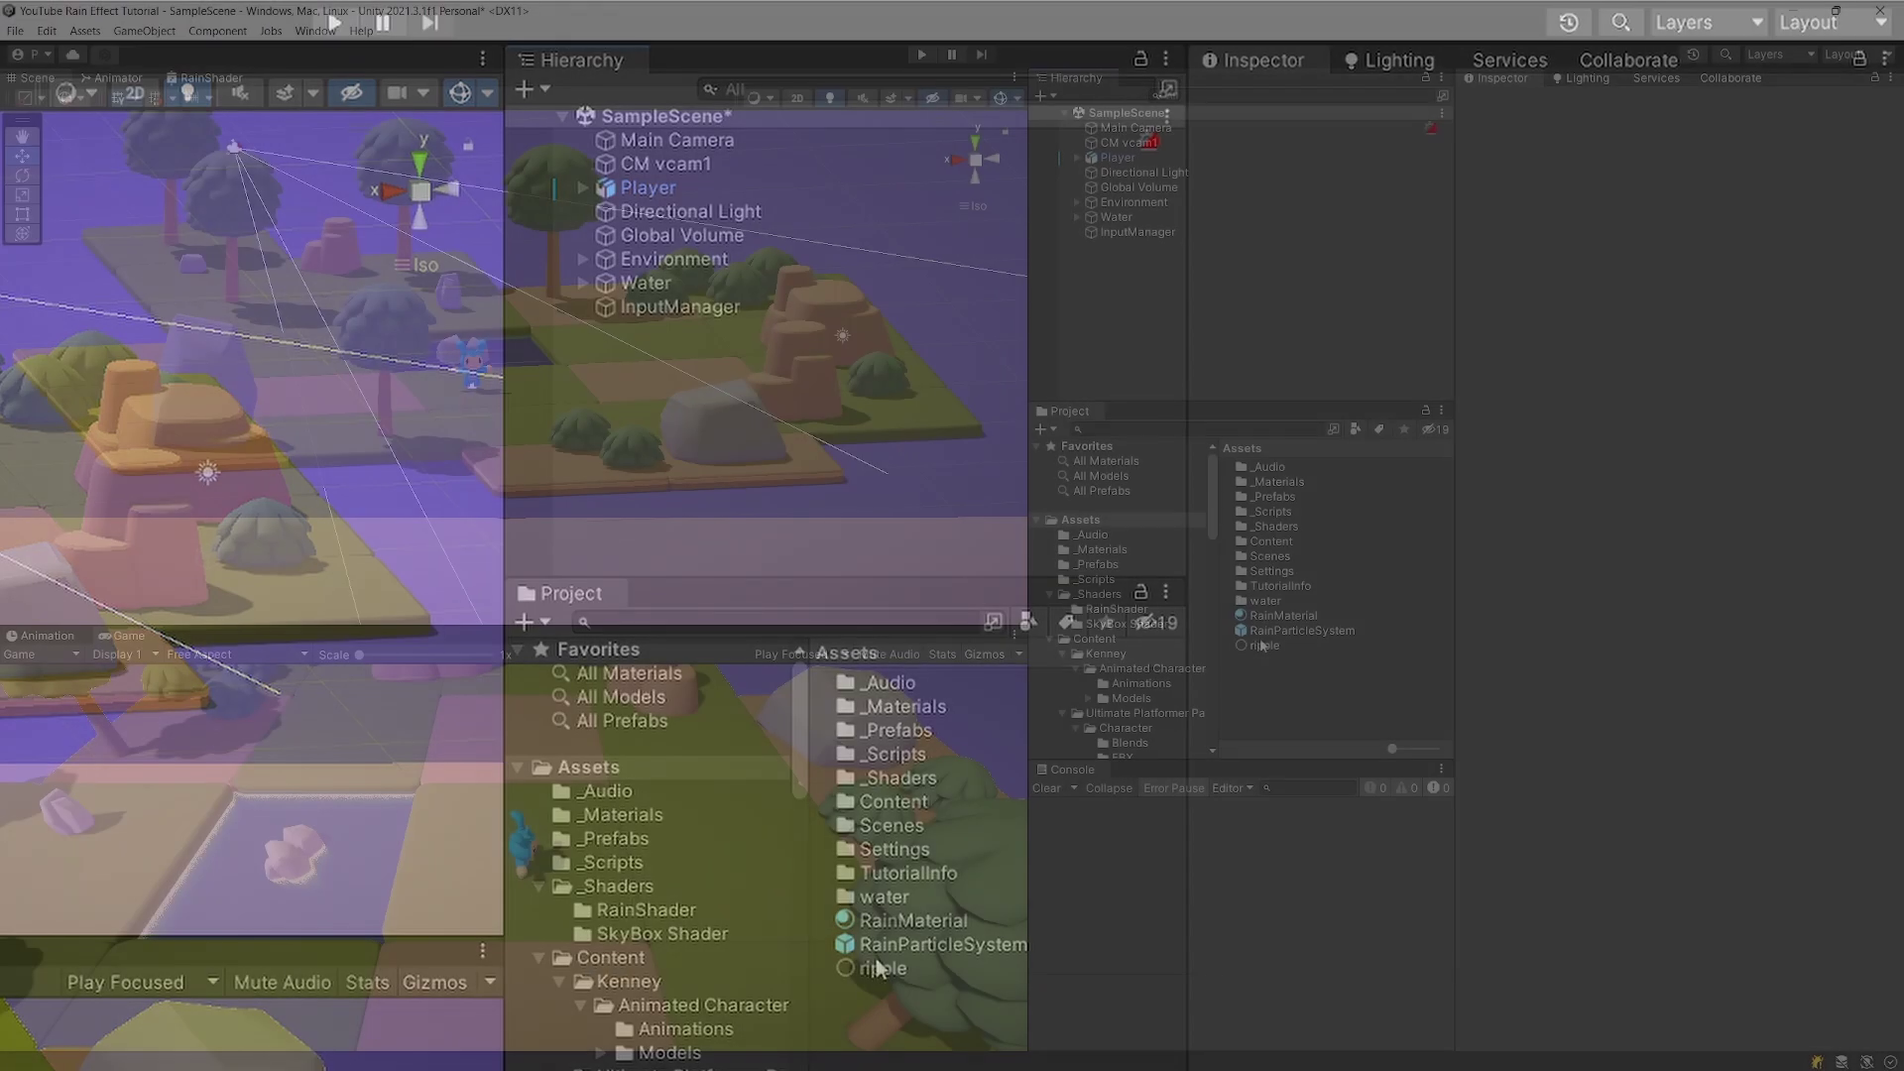
Enable Alpha Is Transparency on the ripple texture and apply the import settings
click(881, 968)
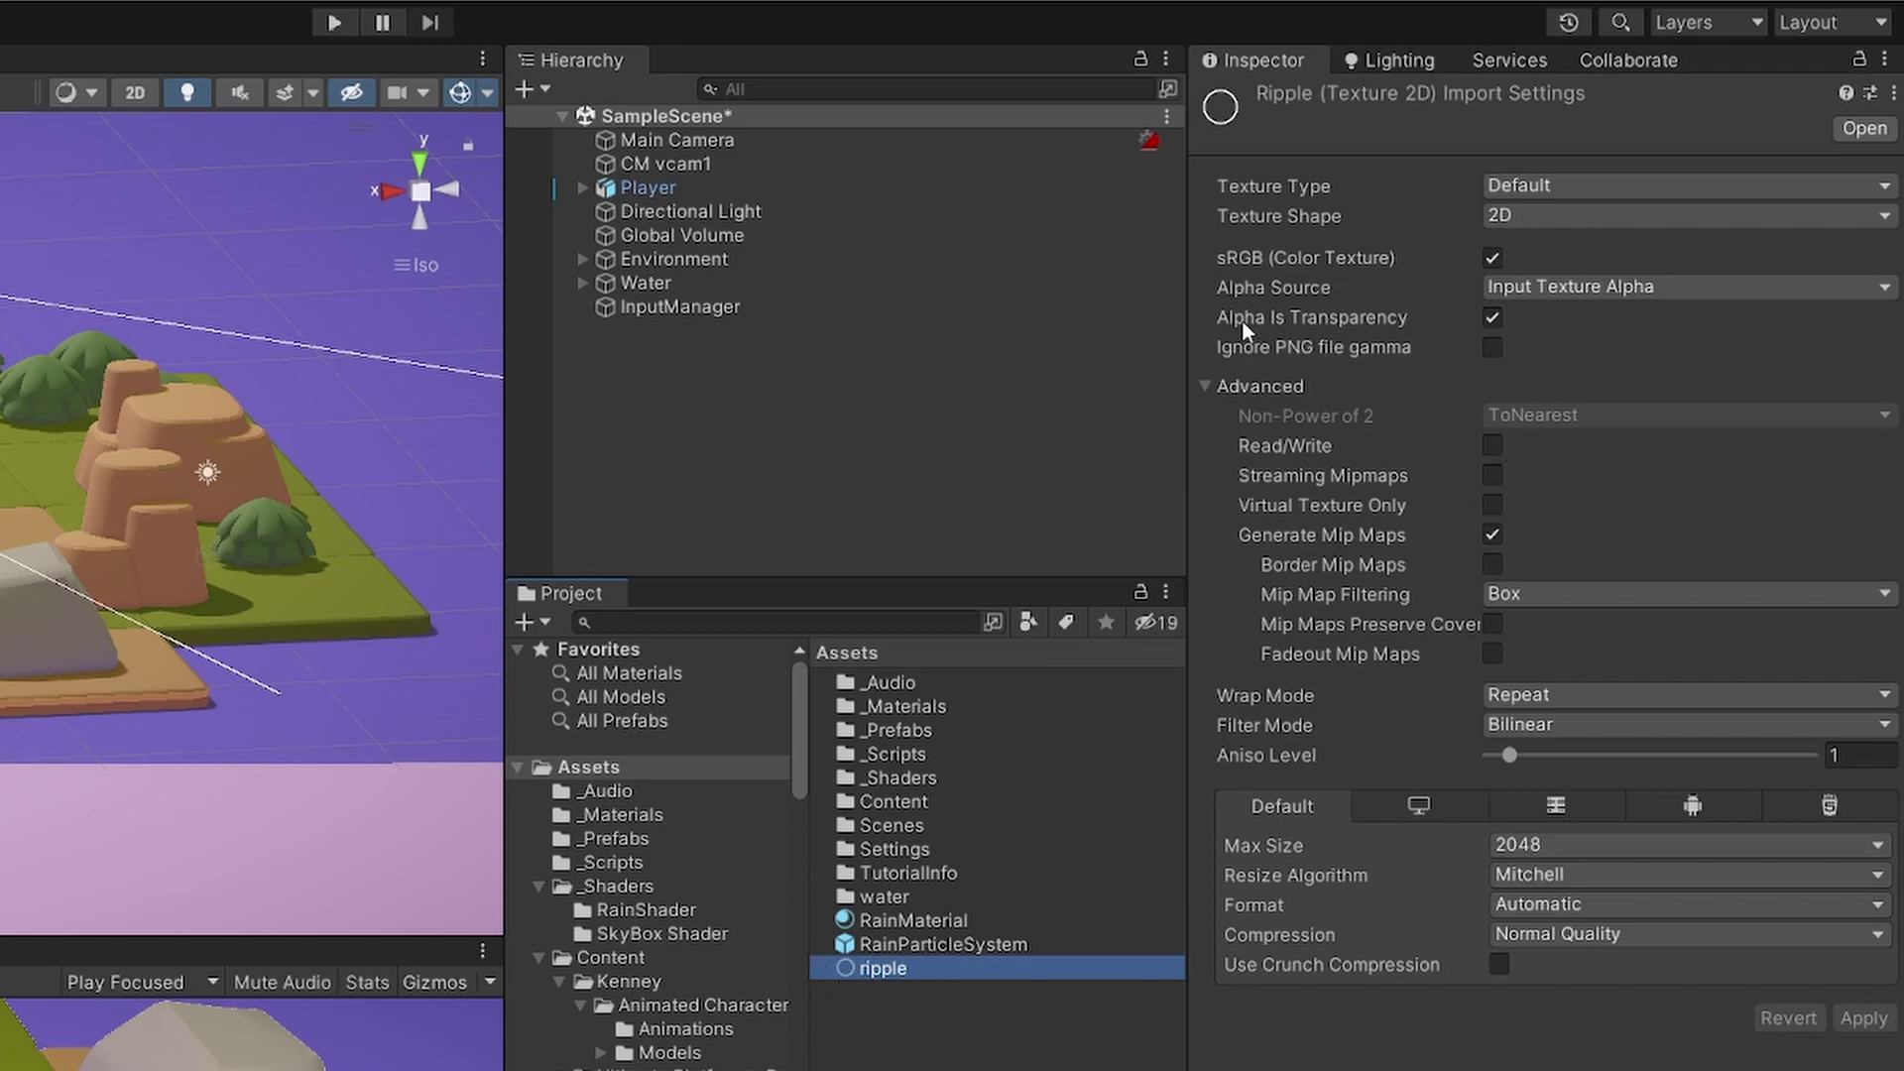
click(1490, 319)
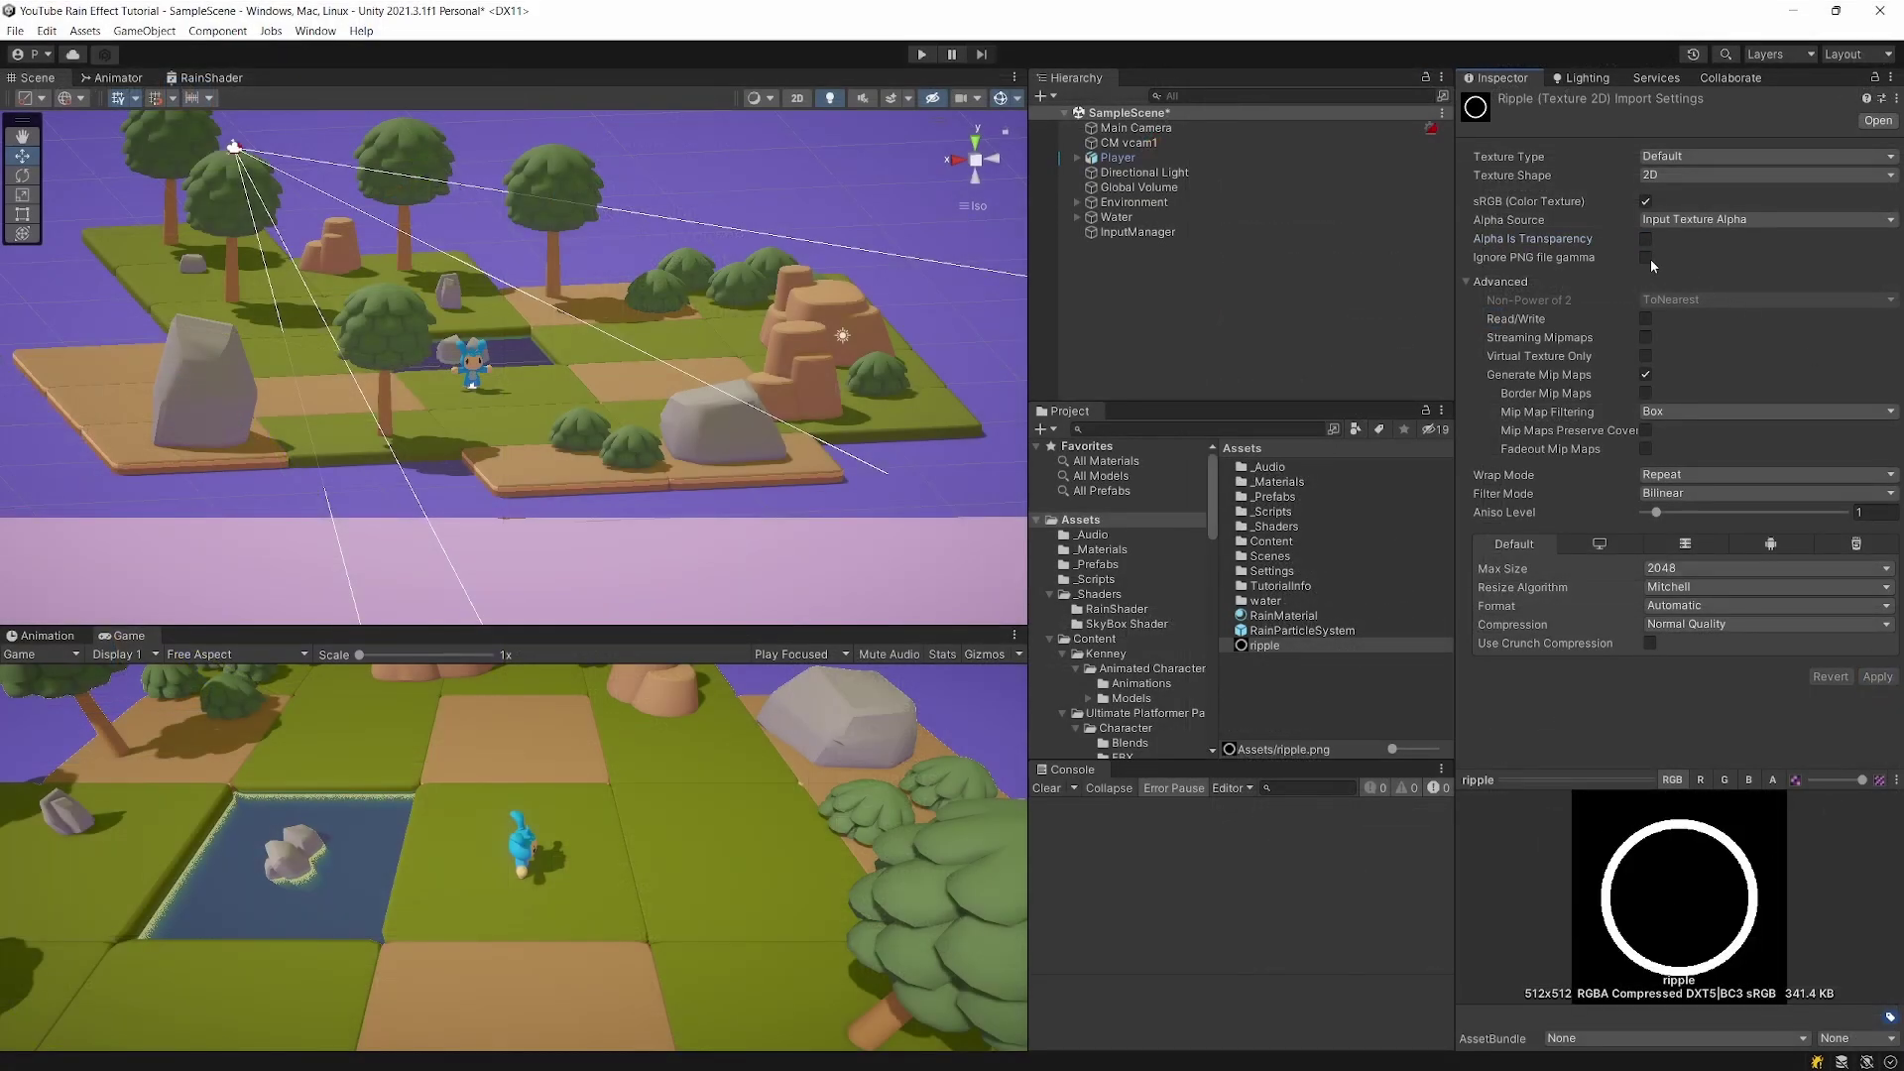
click(1877, 677)
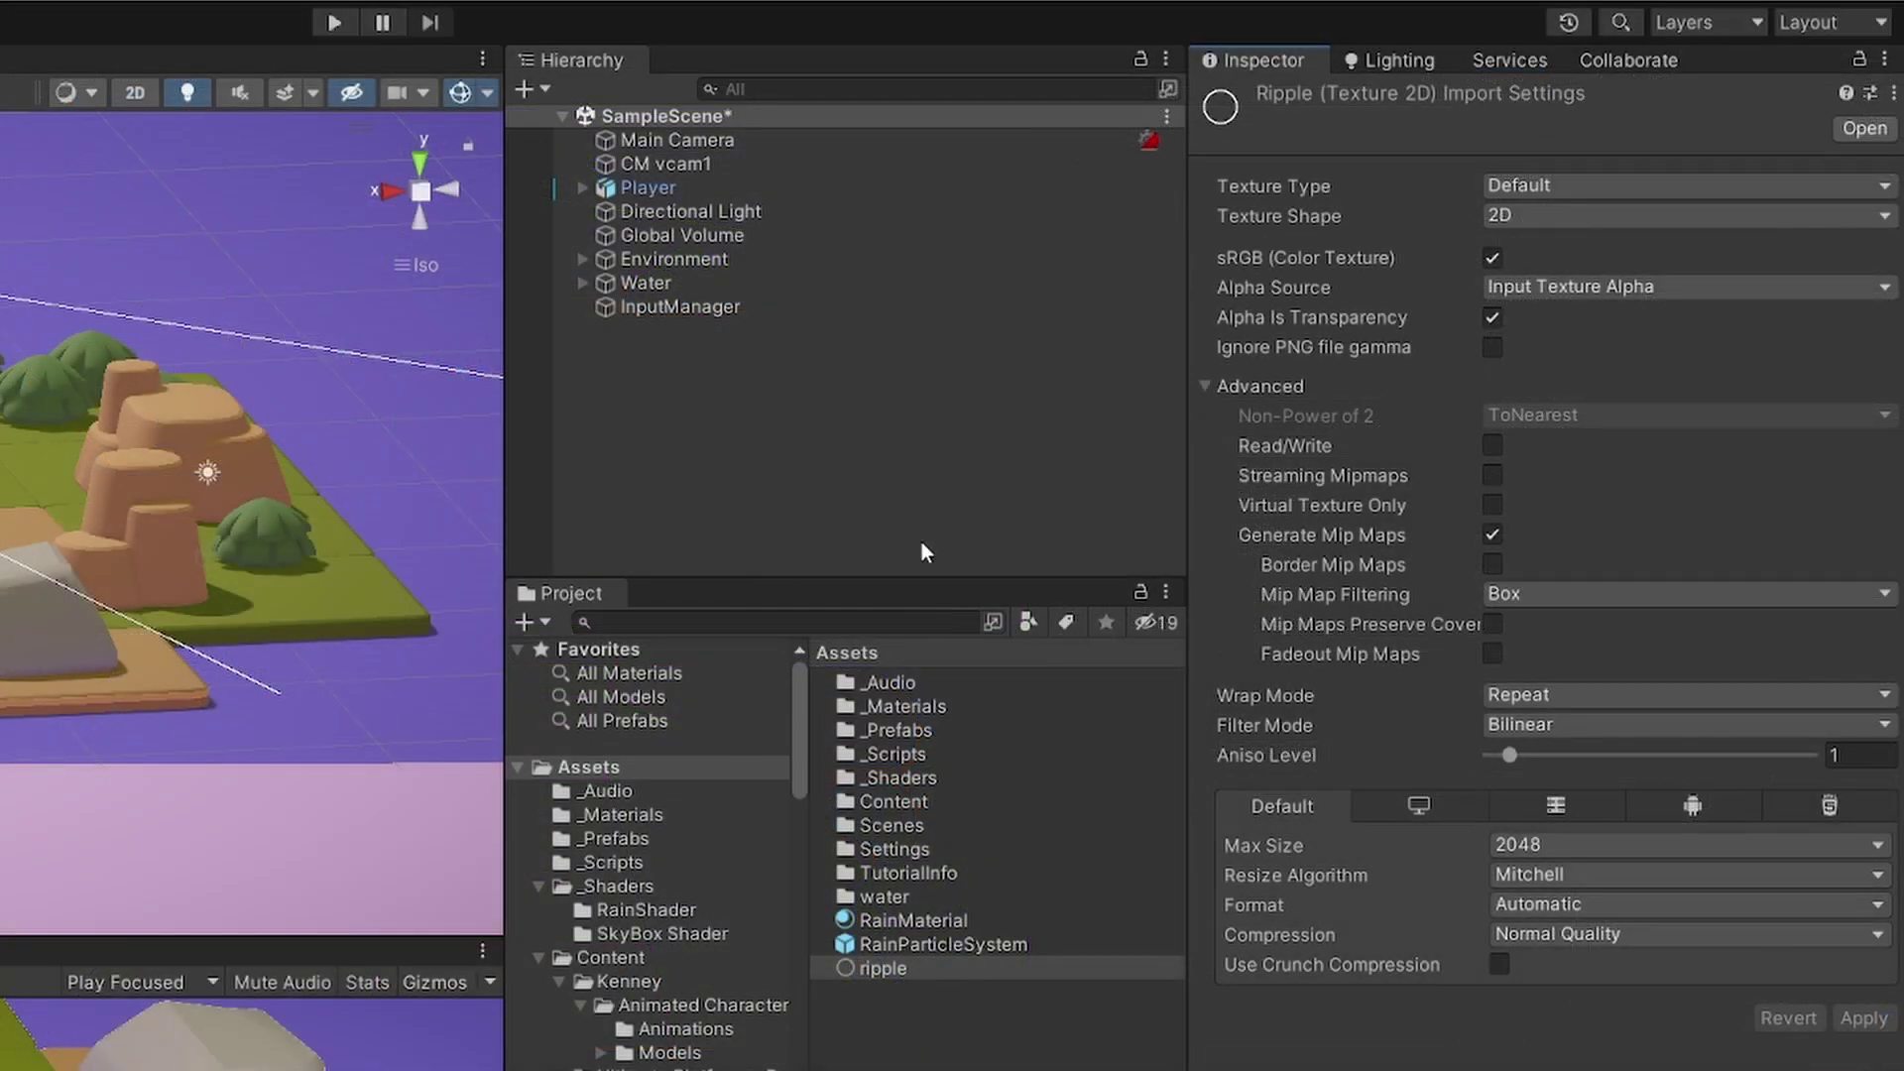
Create an Effects > Particle System in the scene named RipplesParticleSystem
click(538, 88)
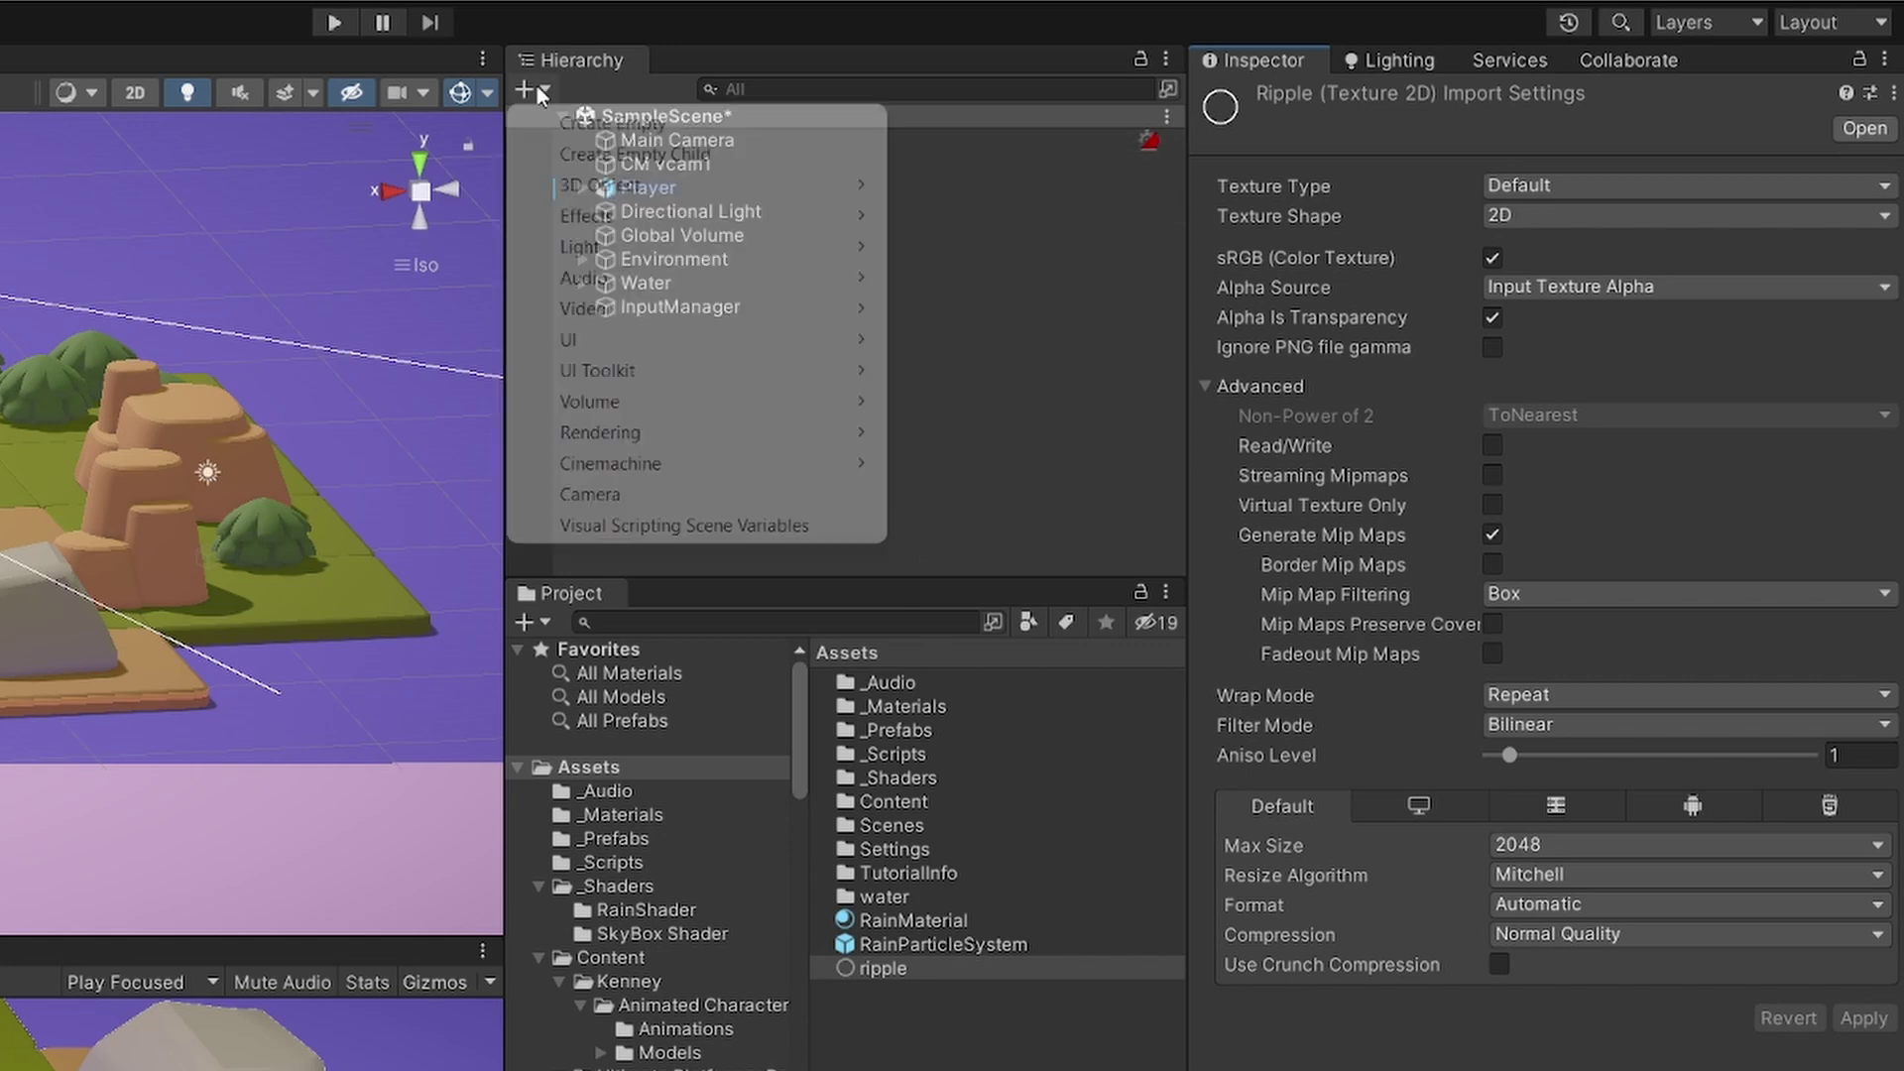
mouse_move(593, 228)
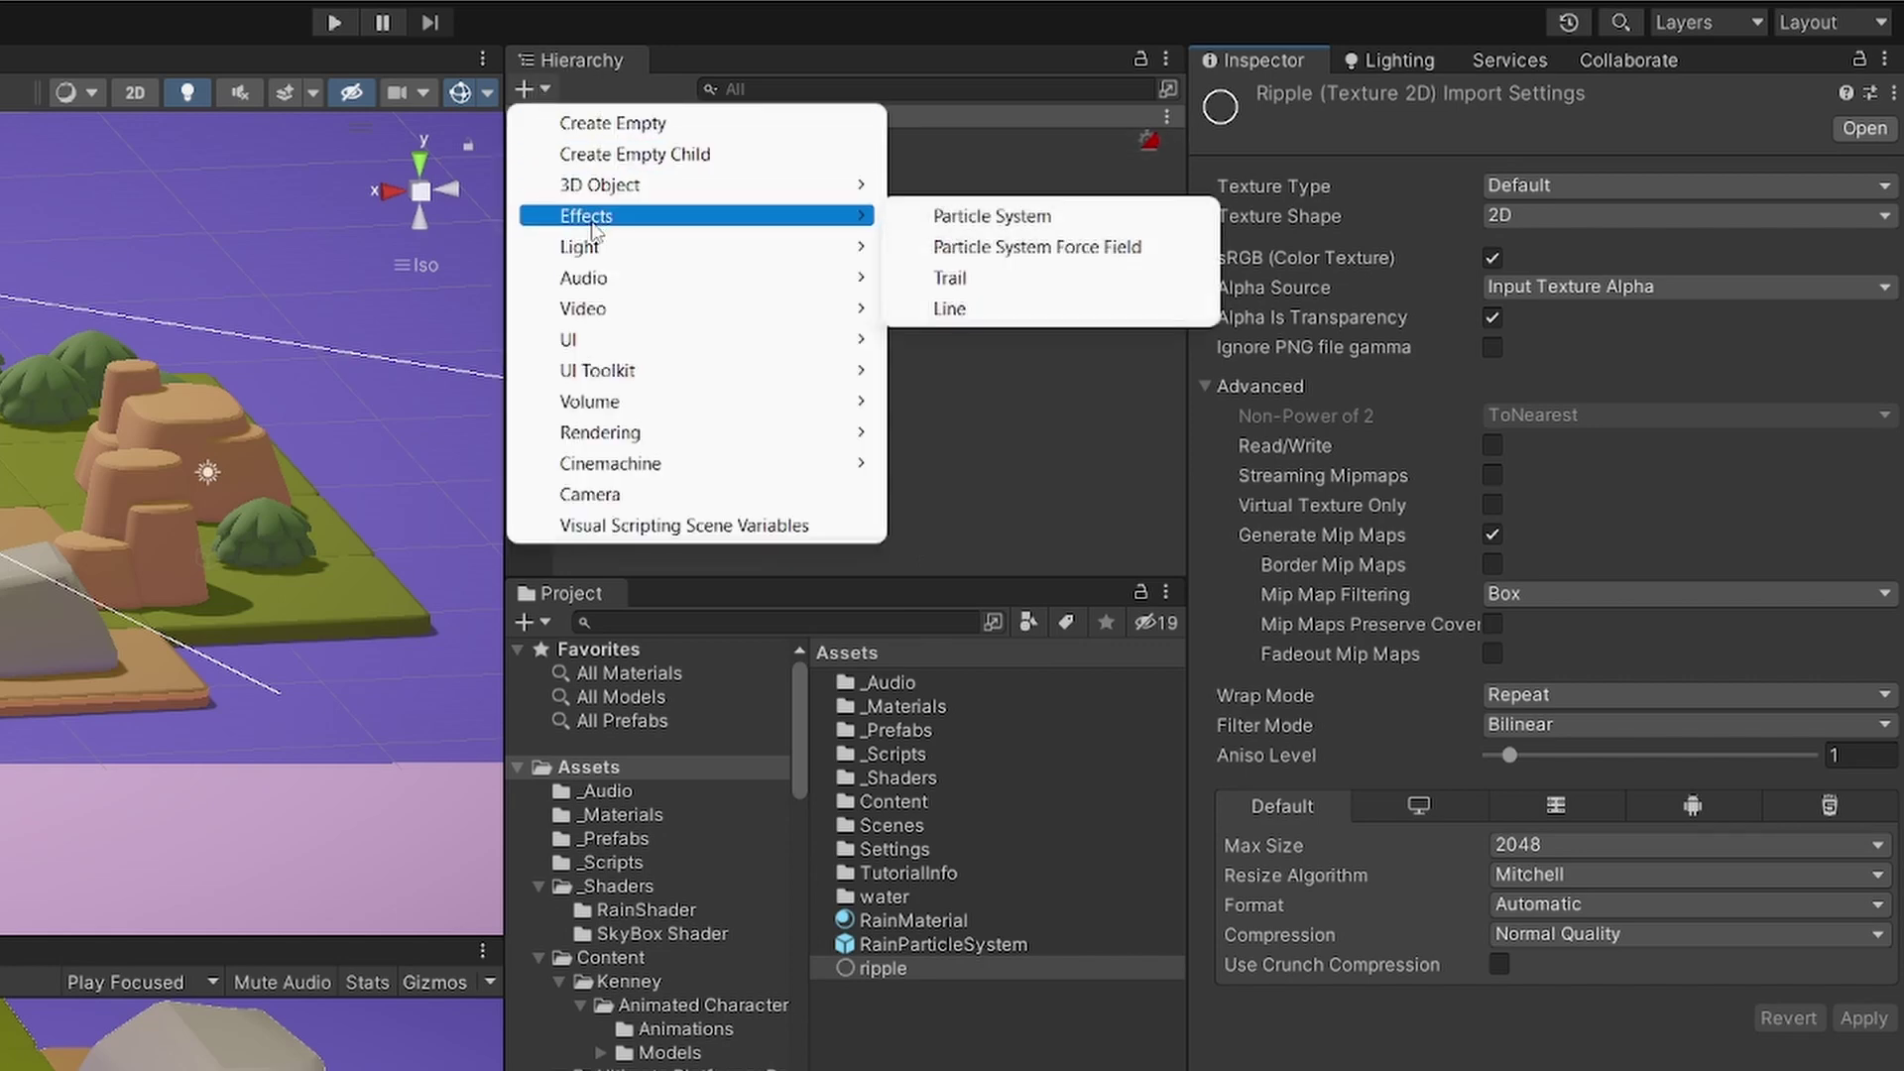
click(992, 216)
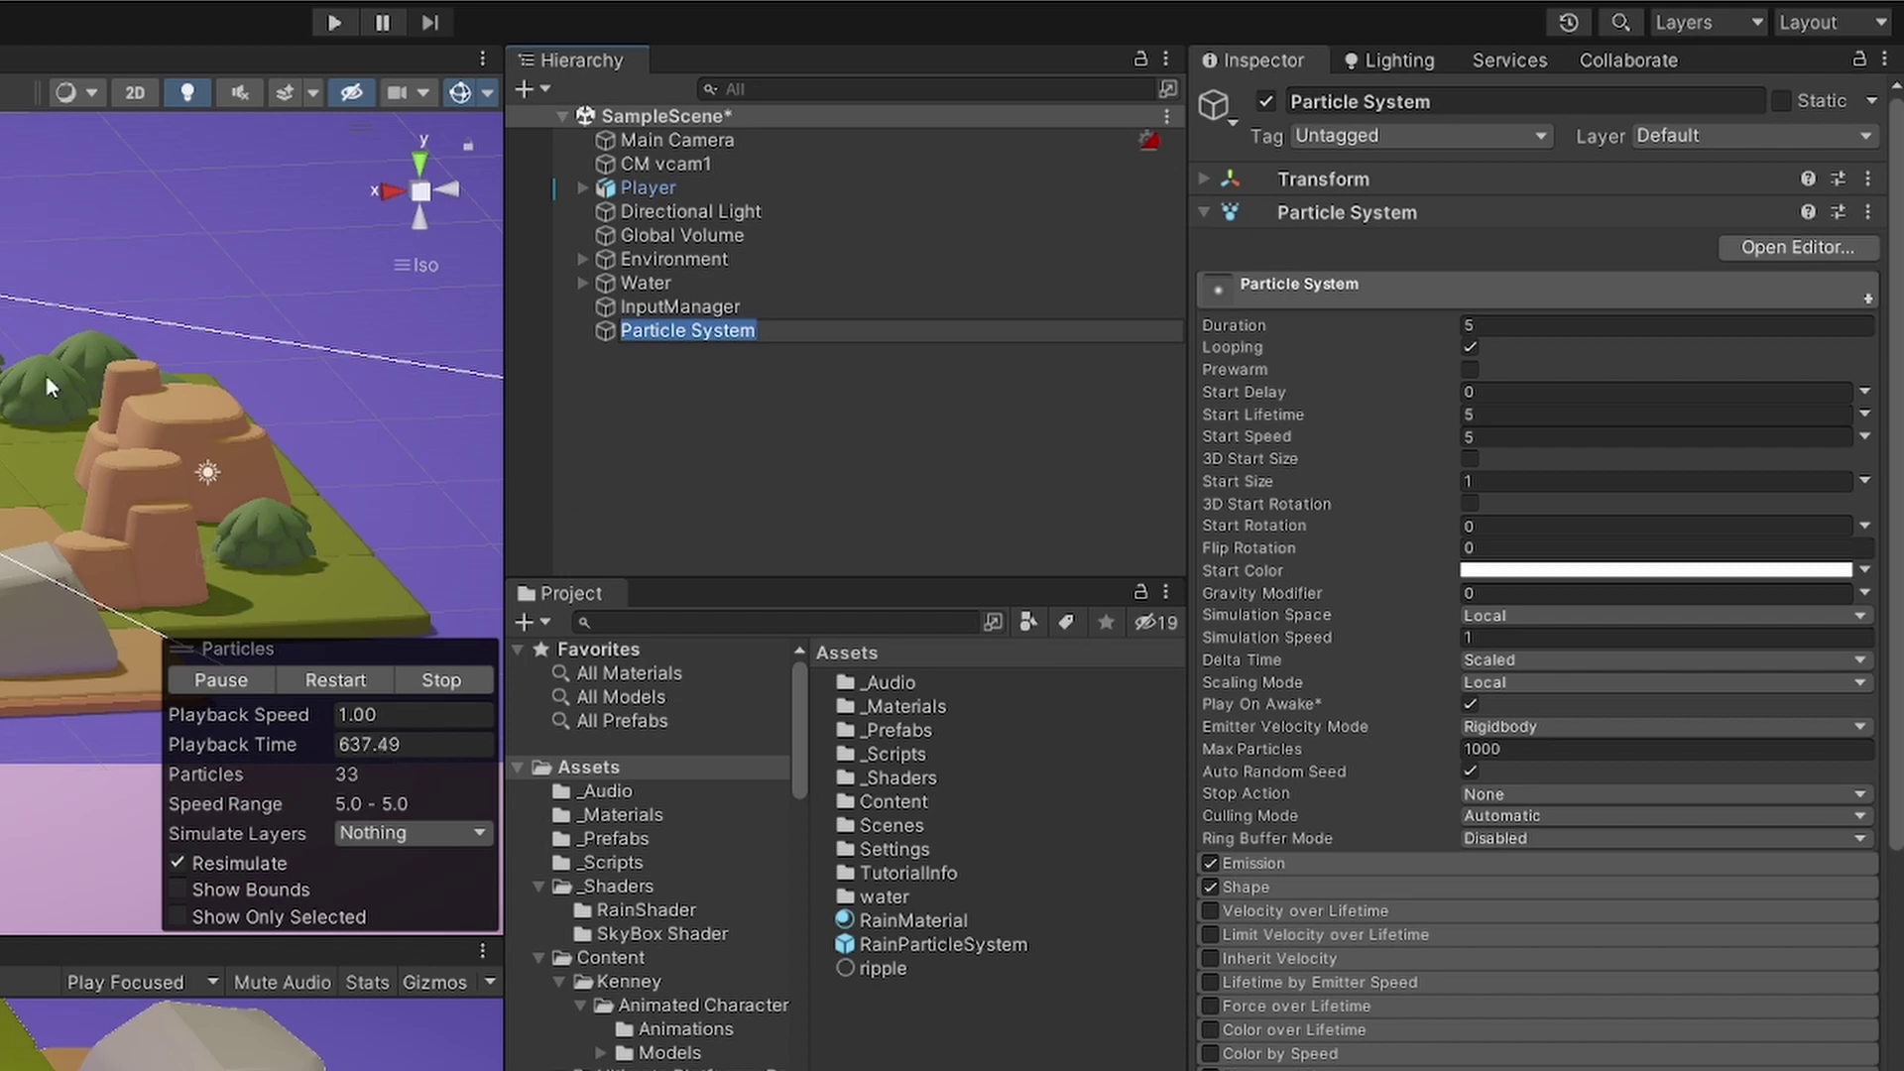
text(Ripple)
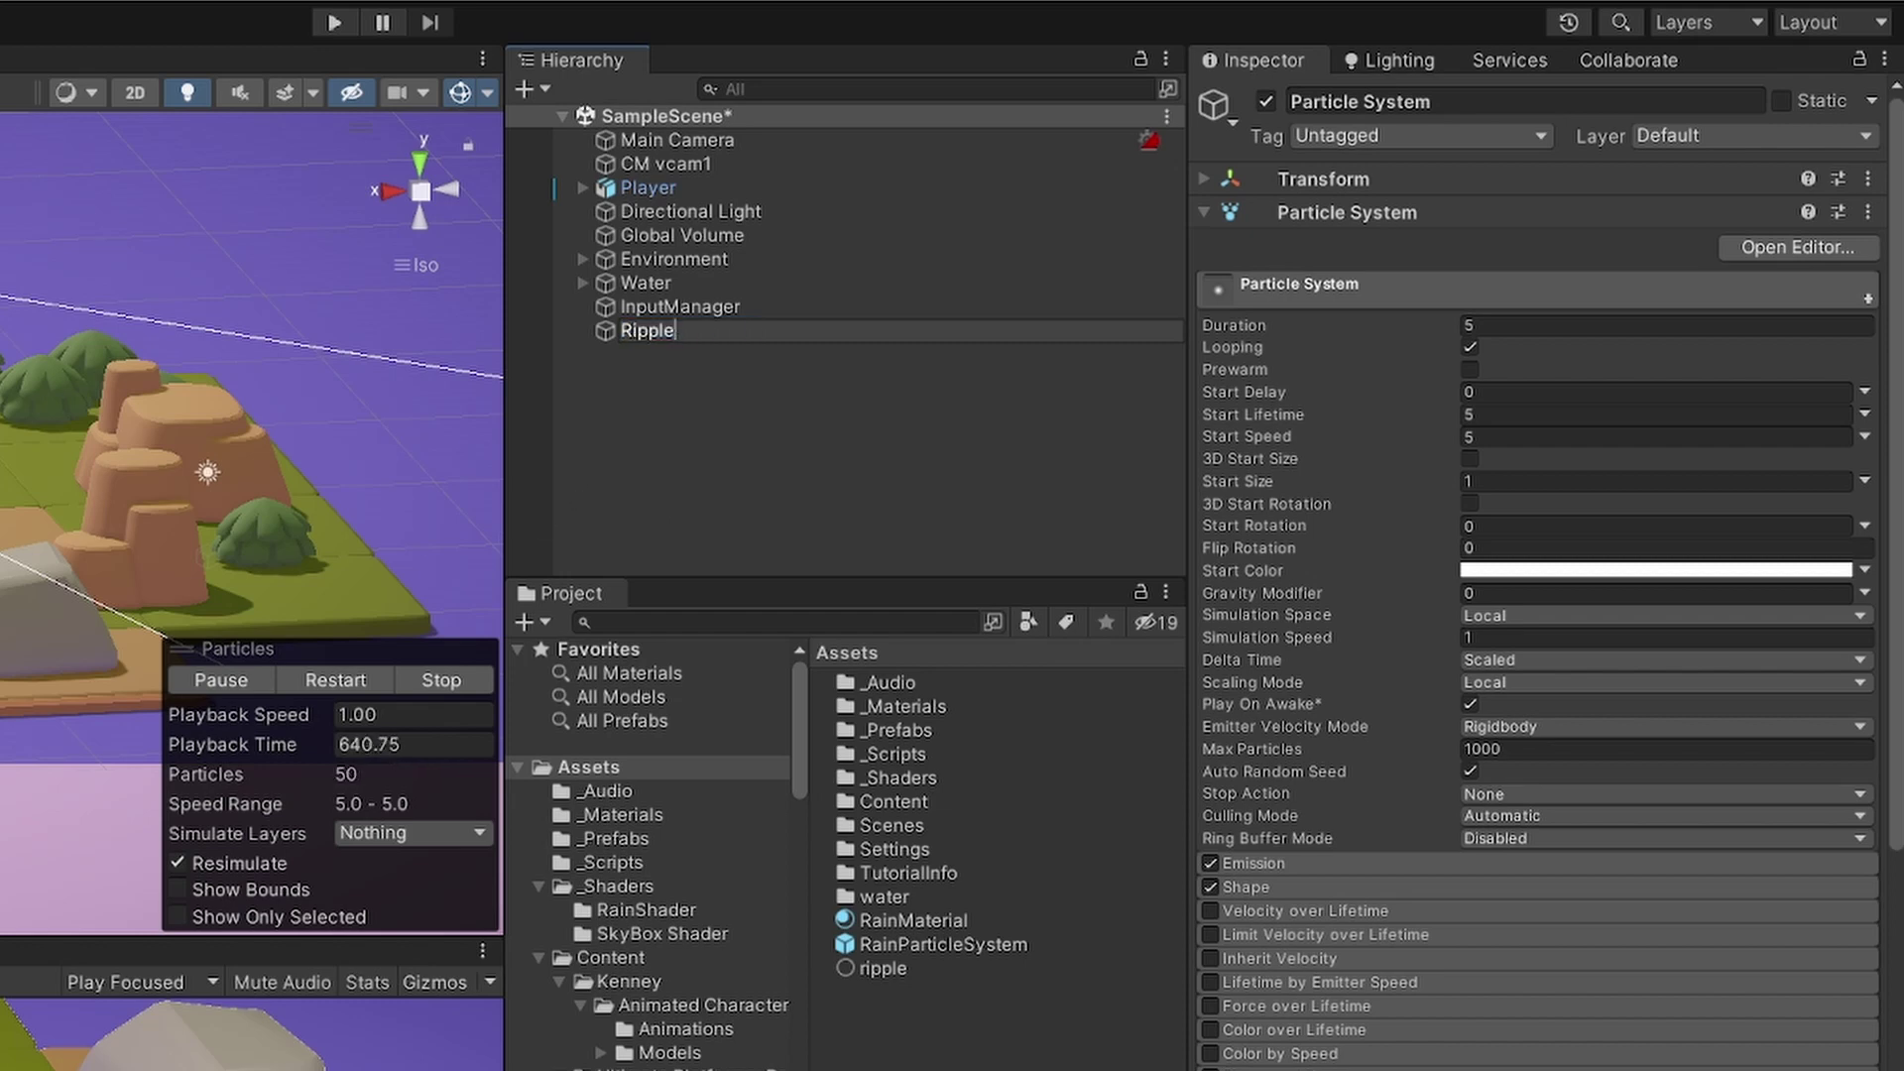
text(sParticleSystem)
key(Return)
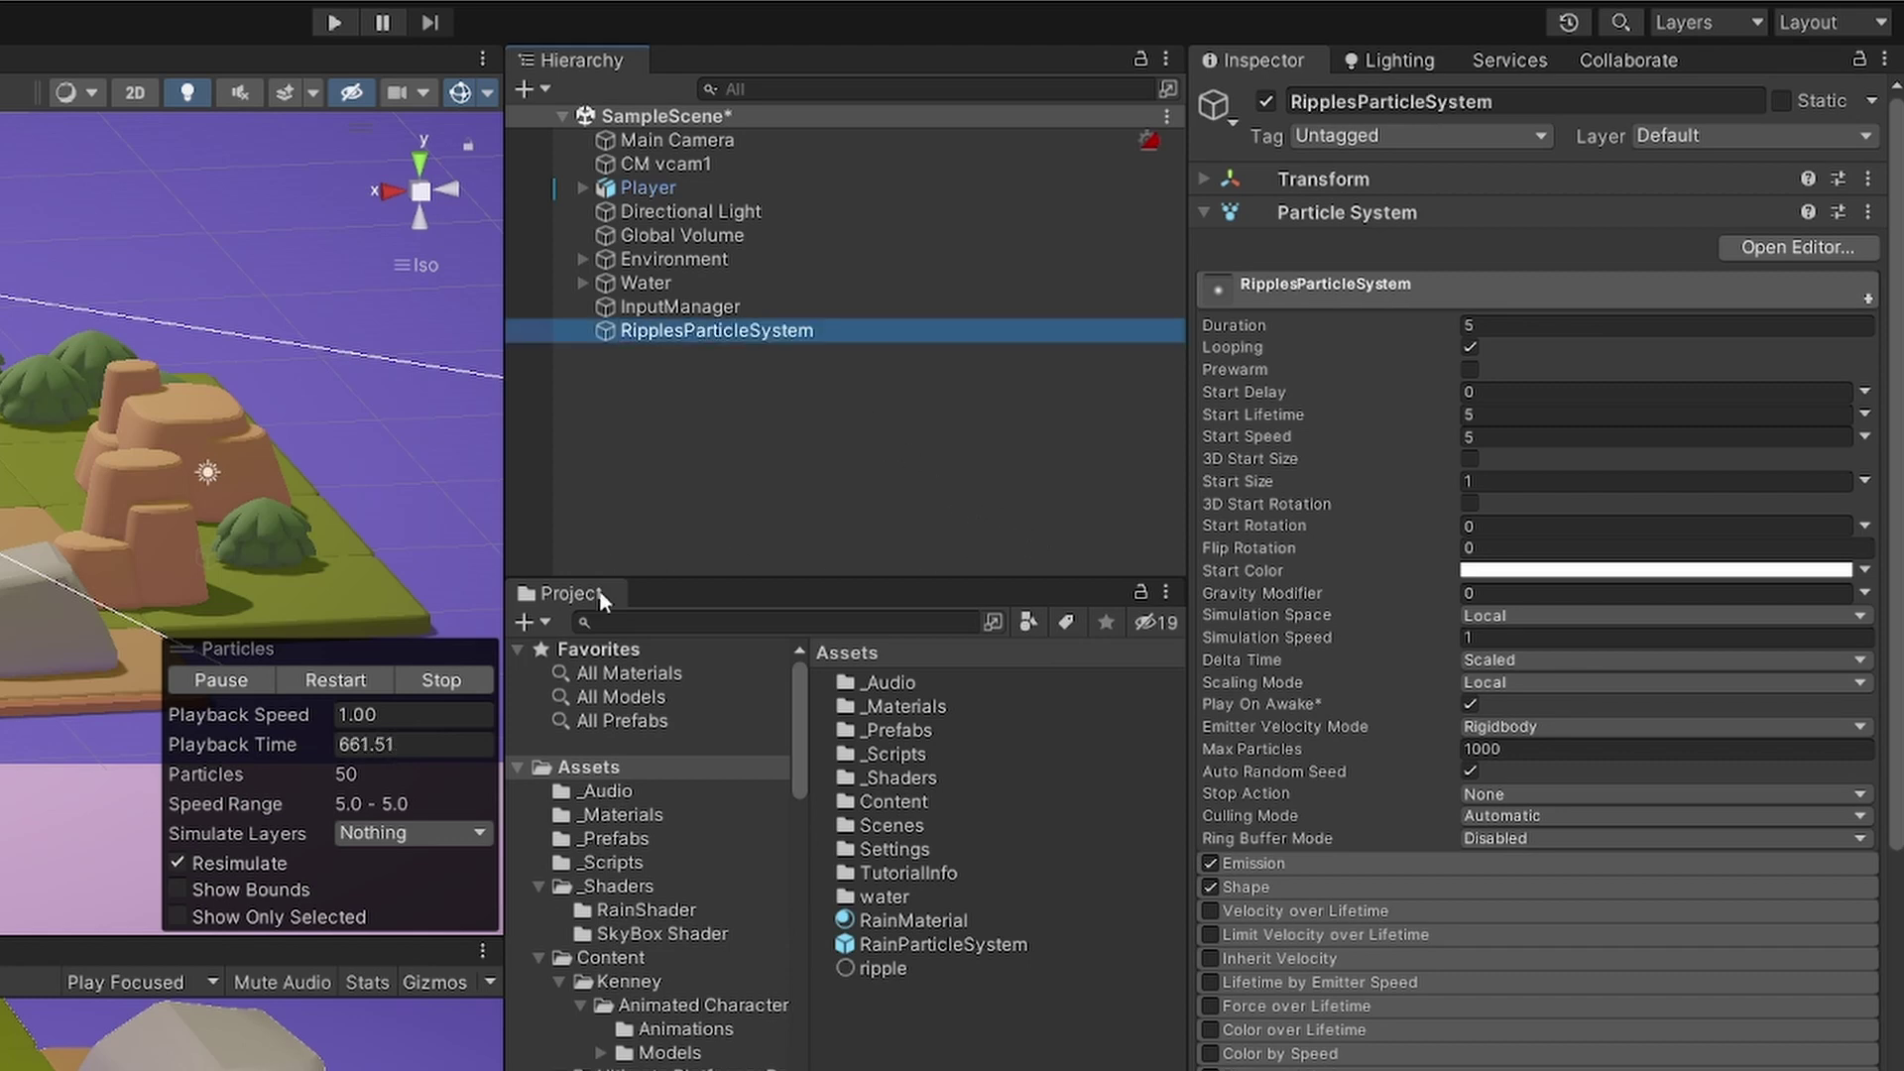
Duplicate RainMaterial and name the copy RippleMaterial
click(916, 921)
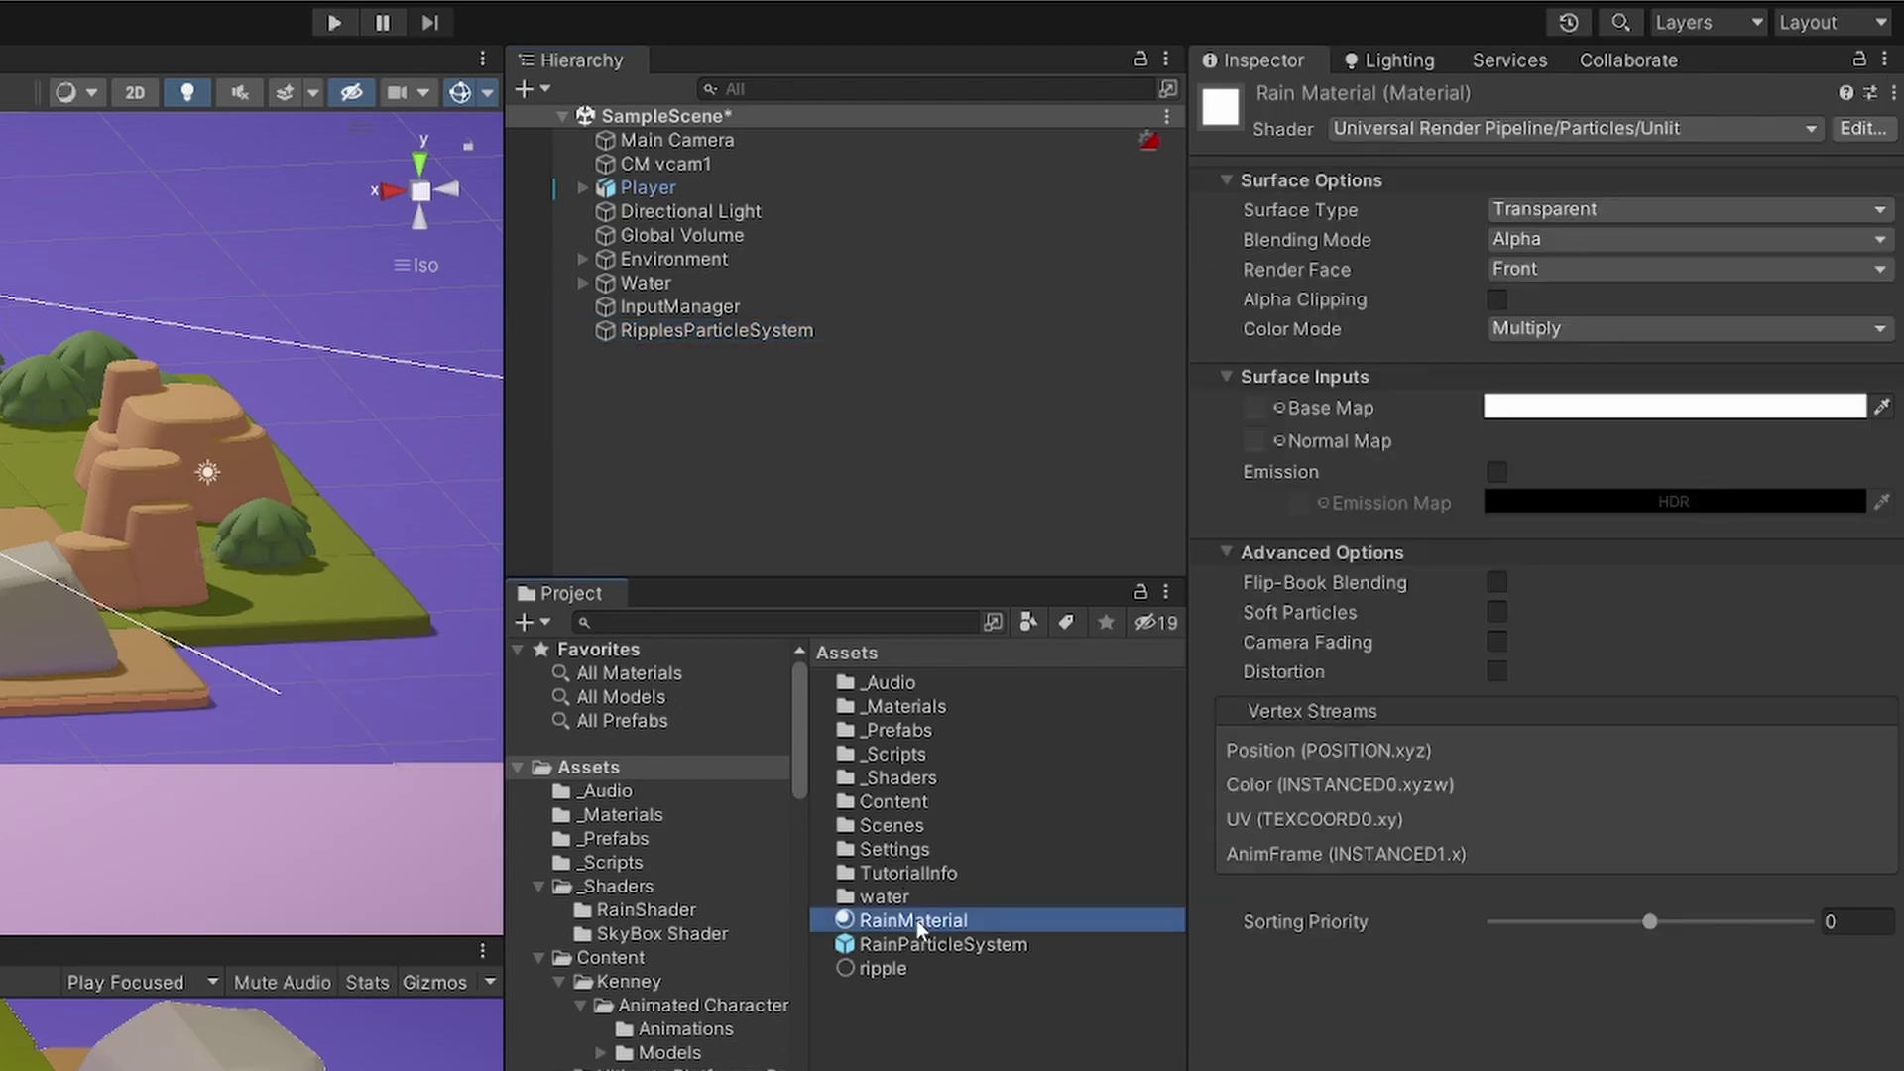
key(ctrl+d)
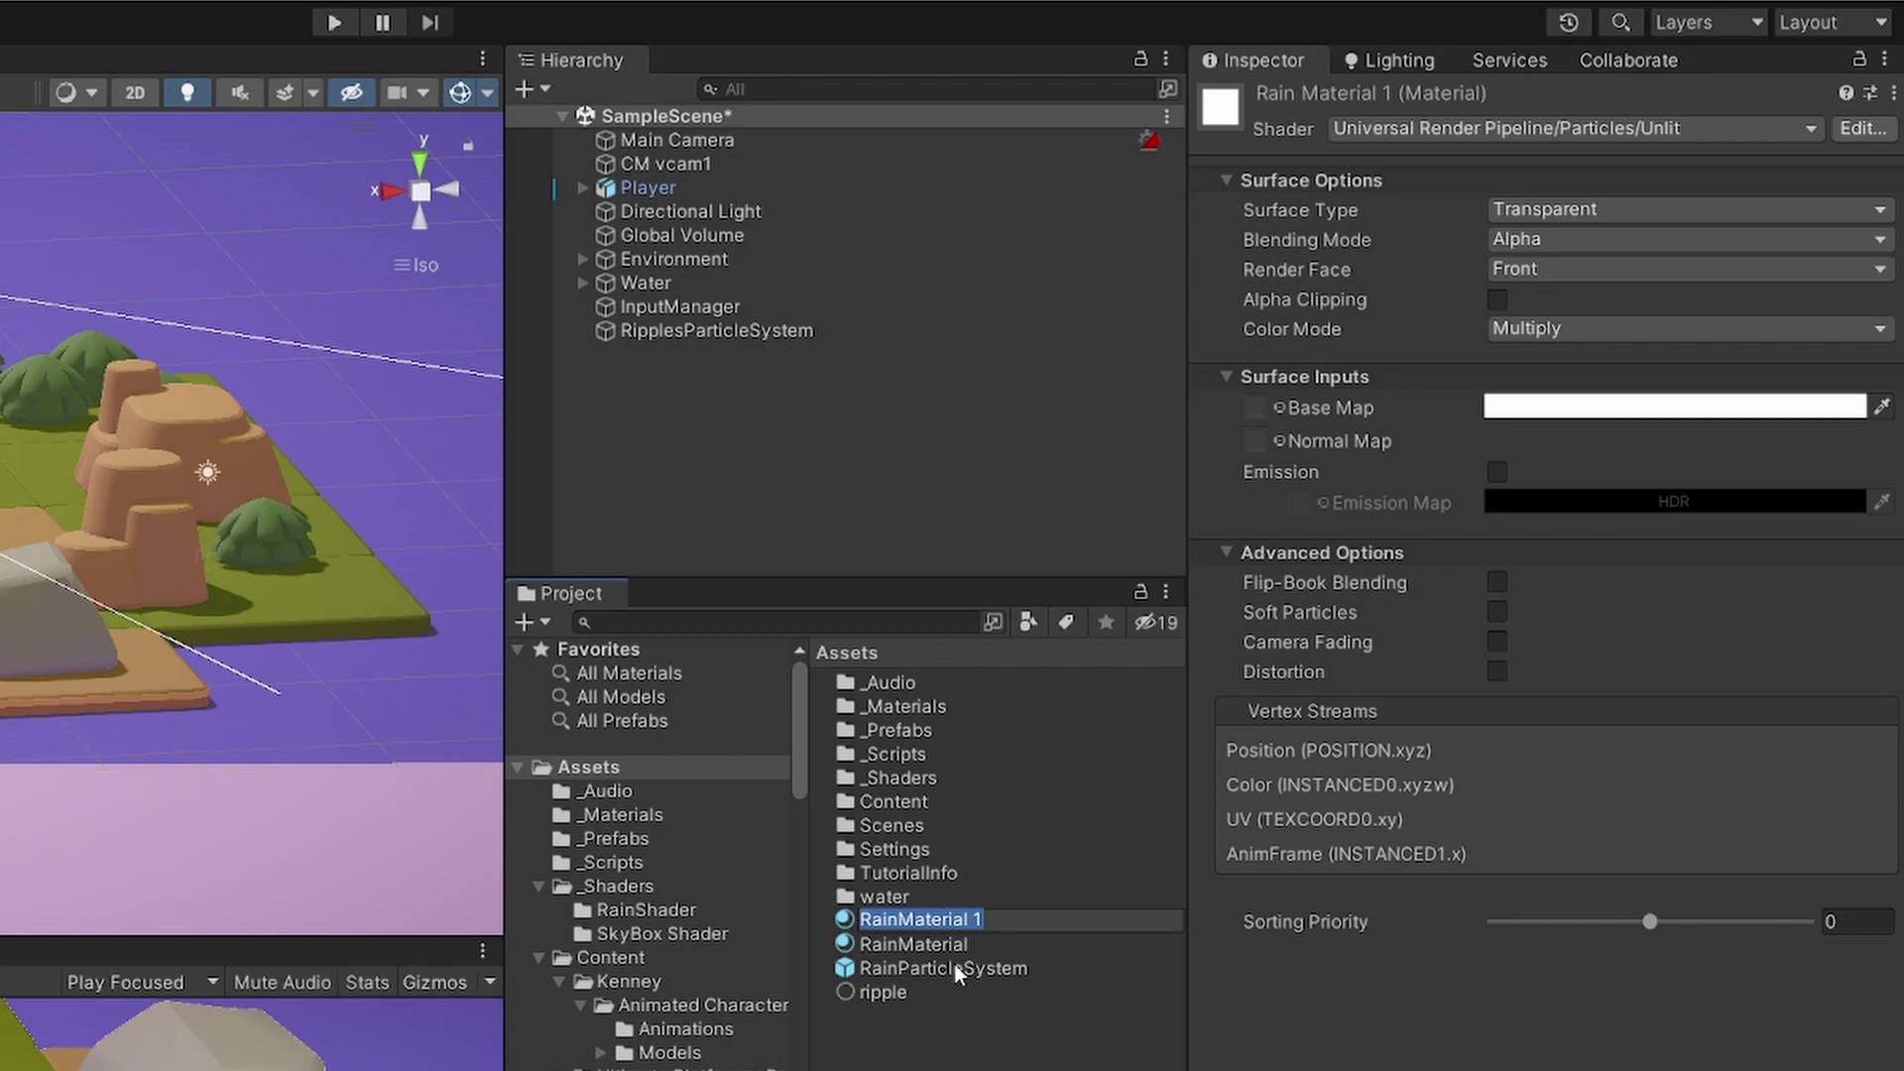
text(Ripple)
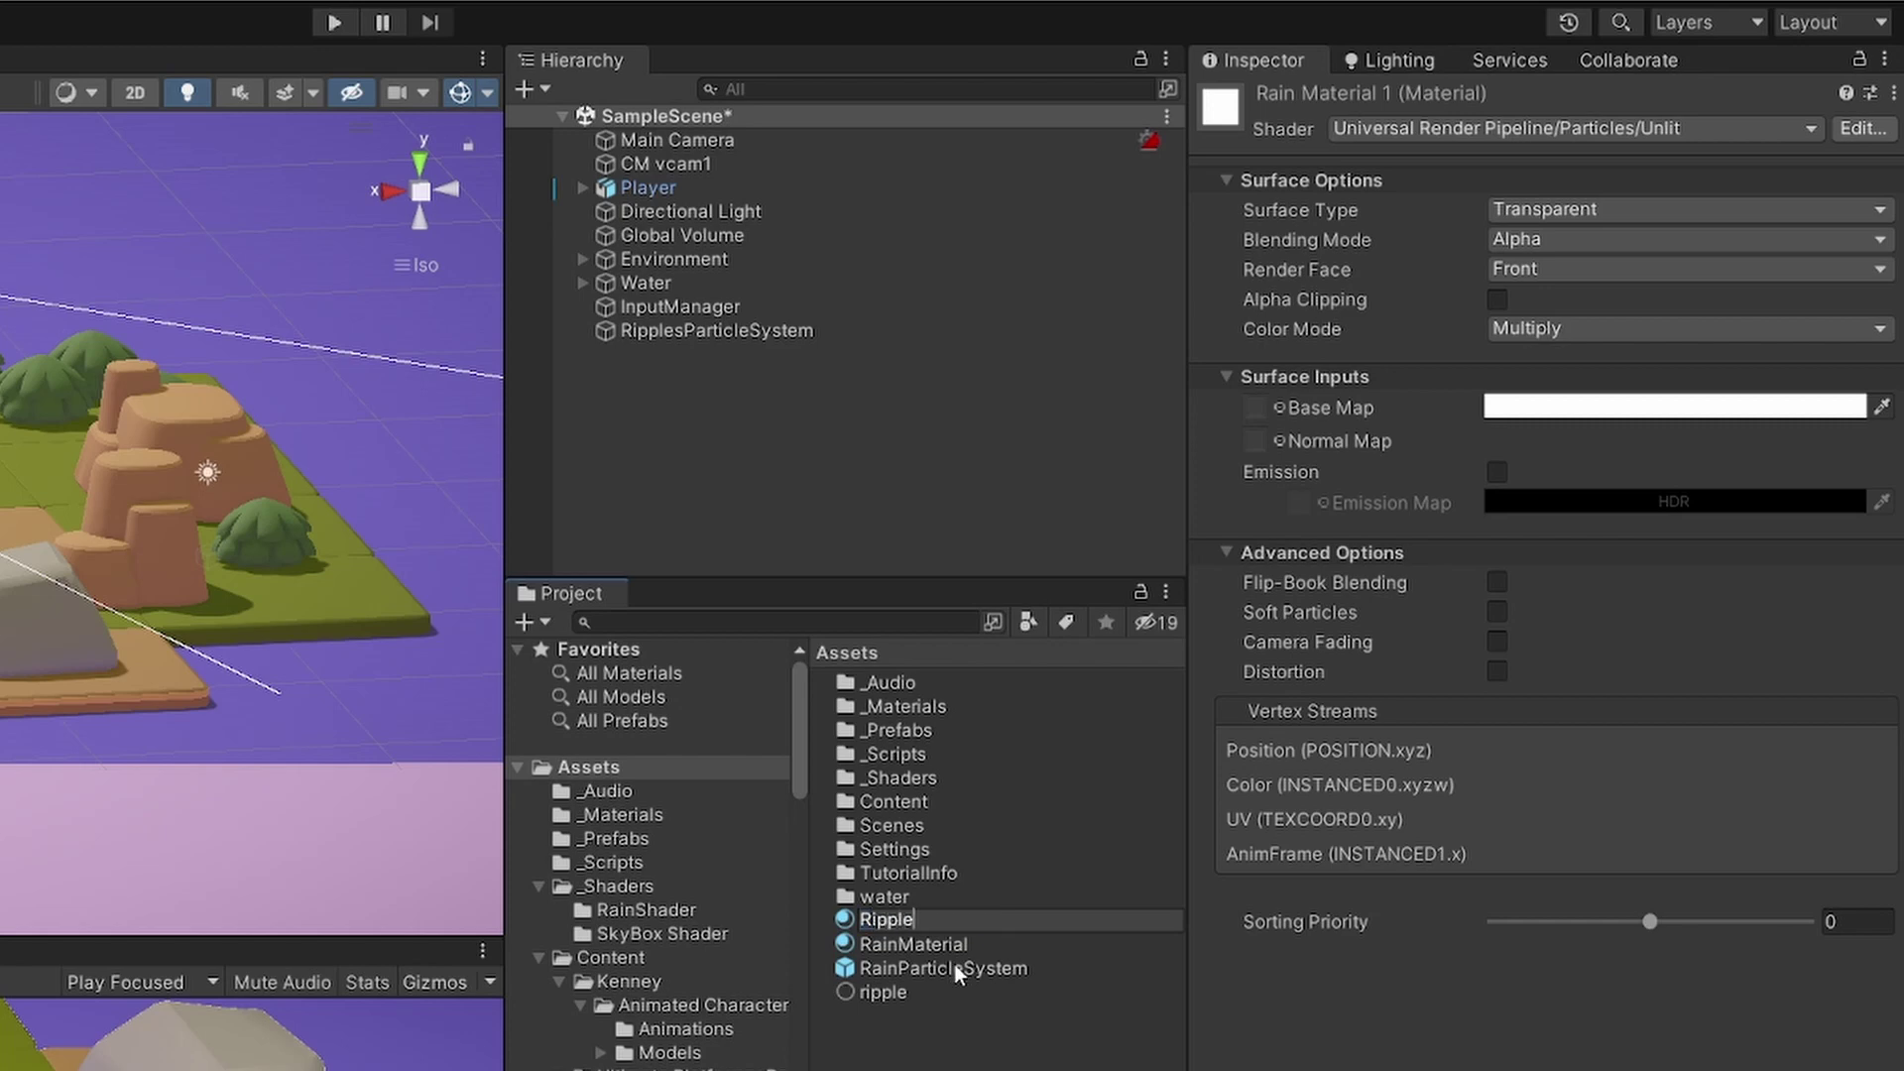
text(Material)
key(Return)
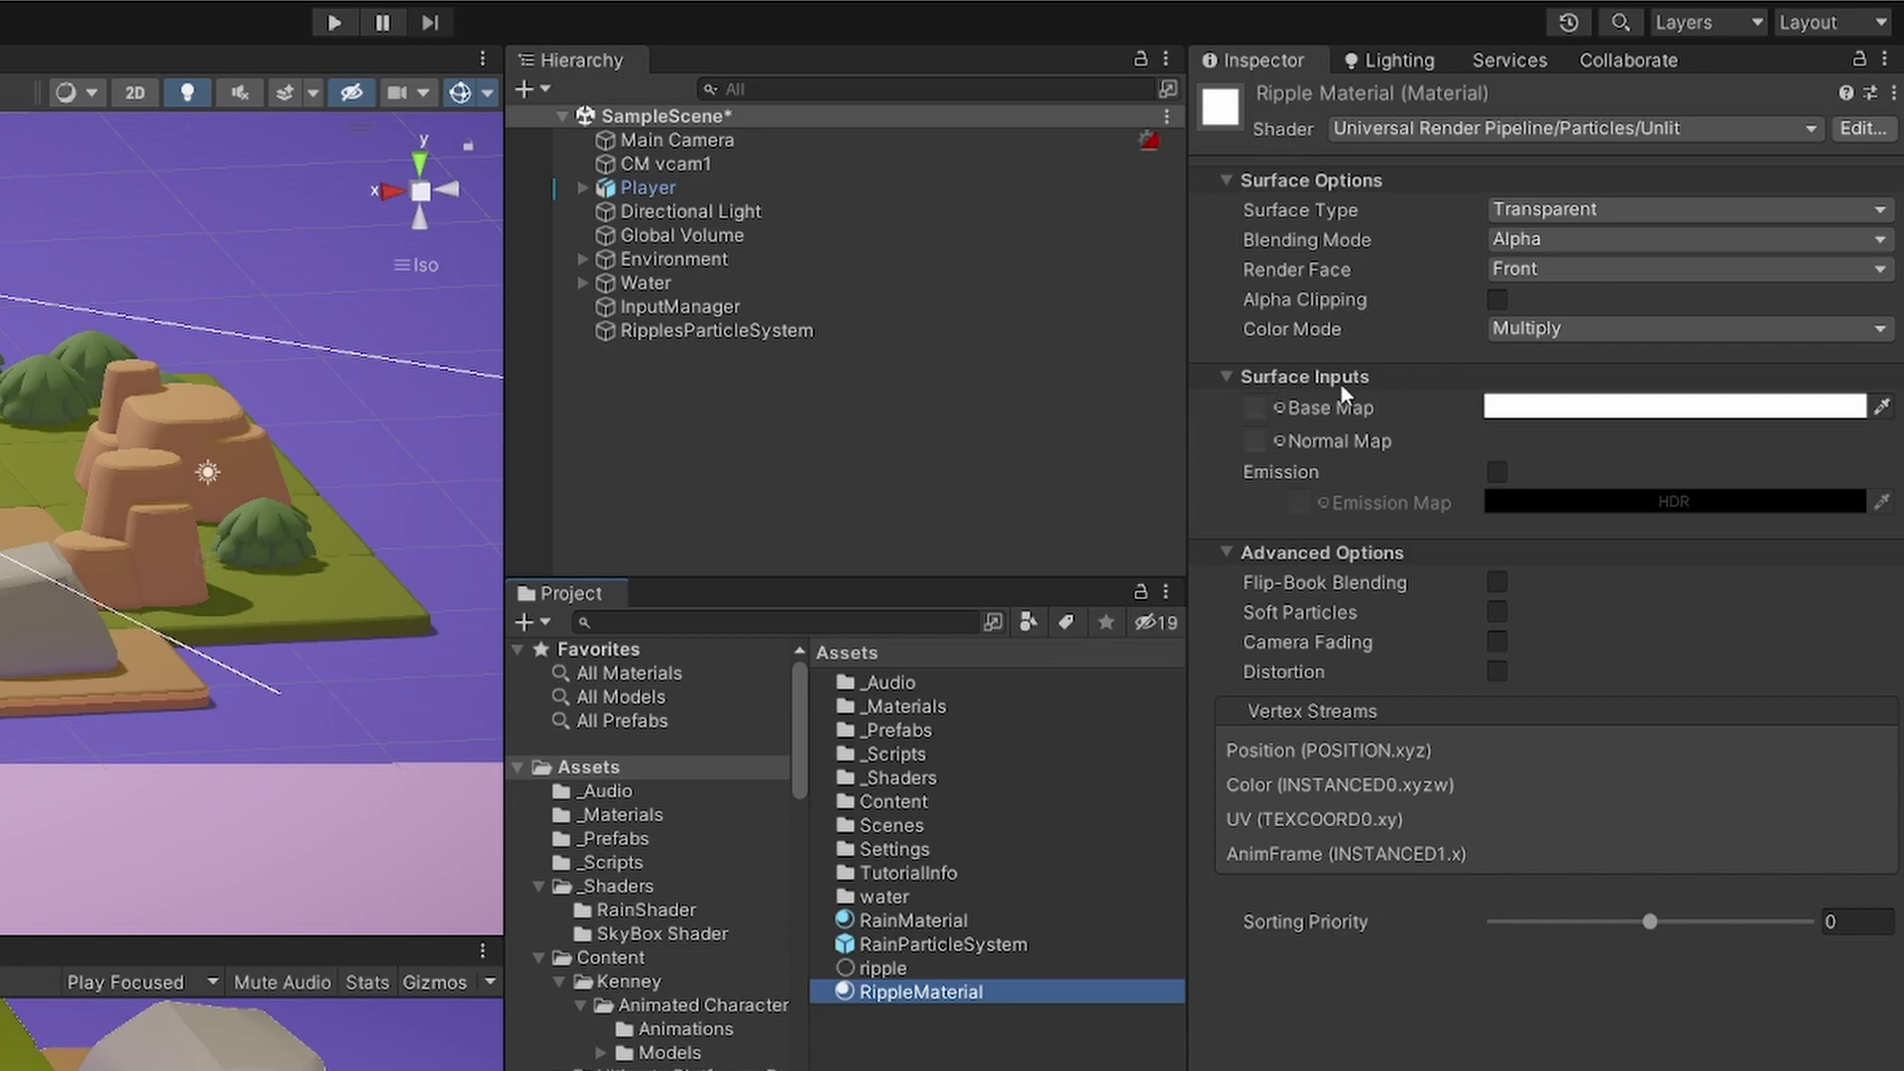
Assign the ripple texture as RippleMaterial's Base Map
click(1278, 408)
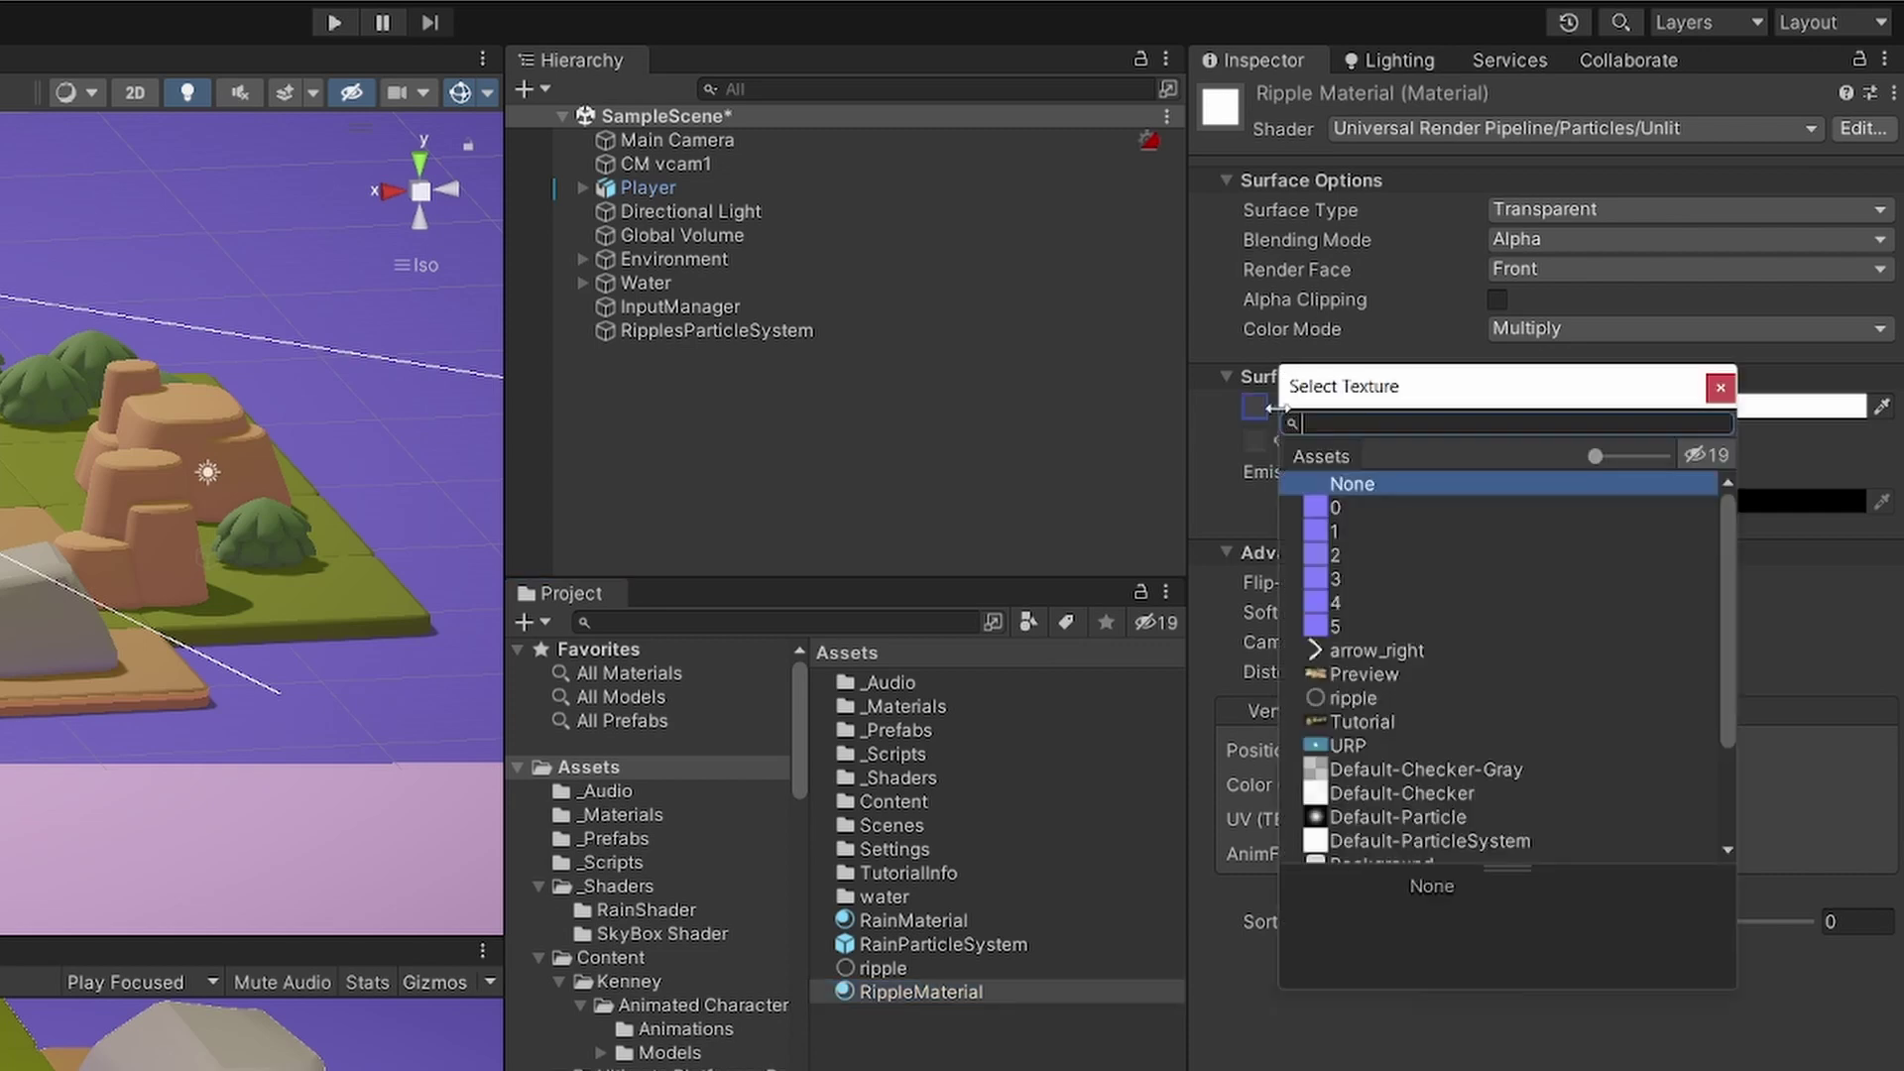
click(1349, 700)
double_click(1347, 700)
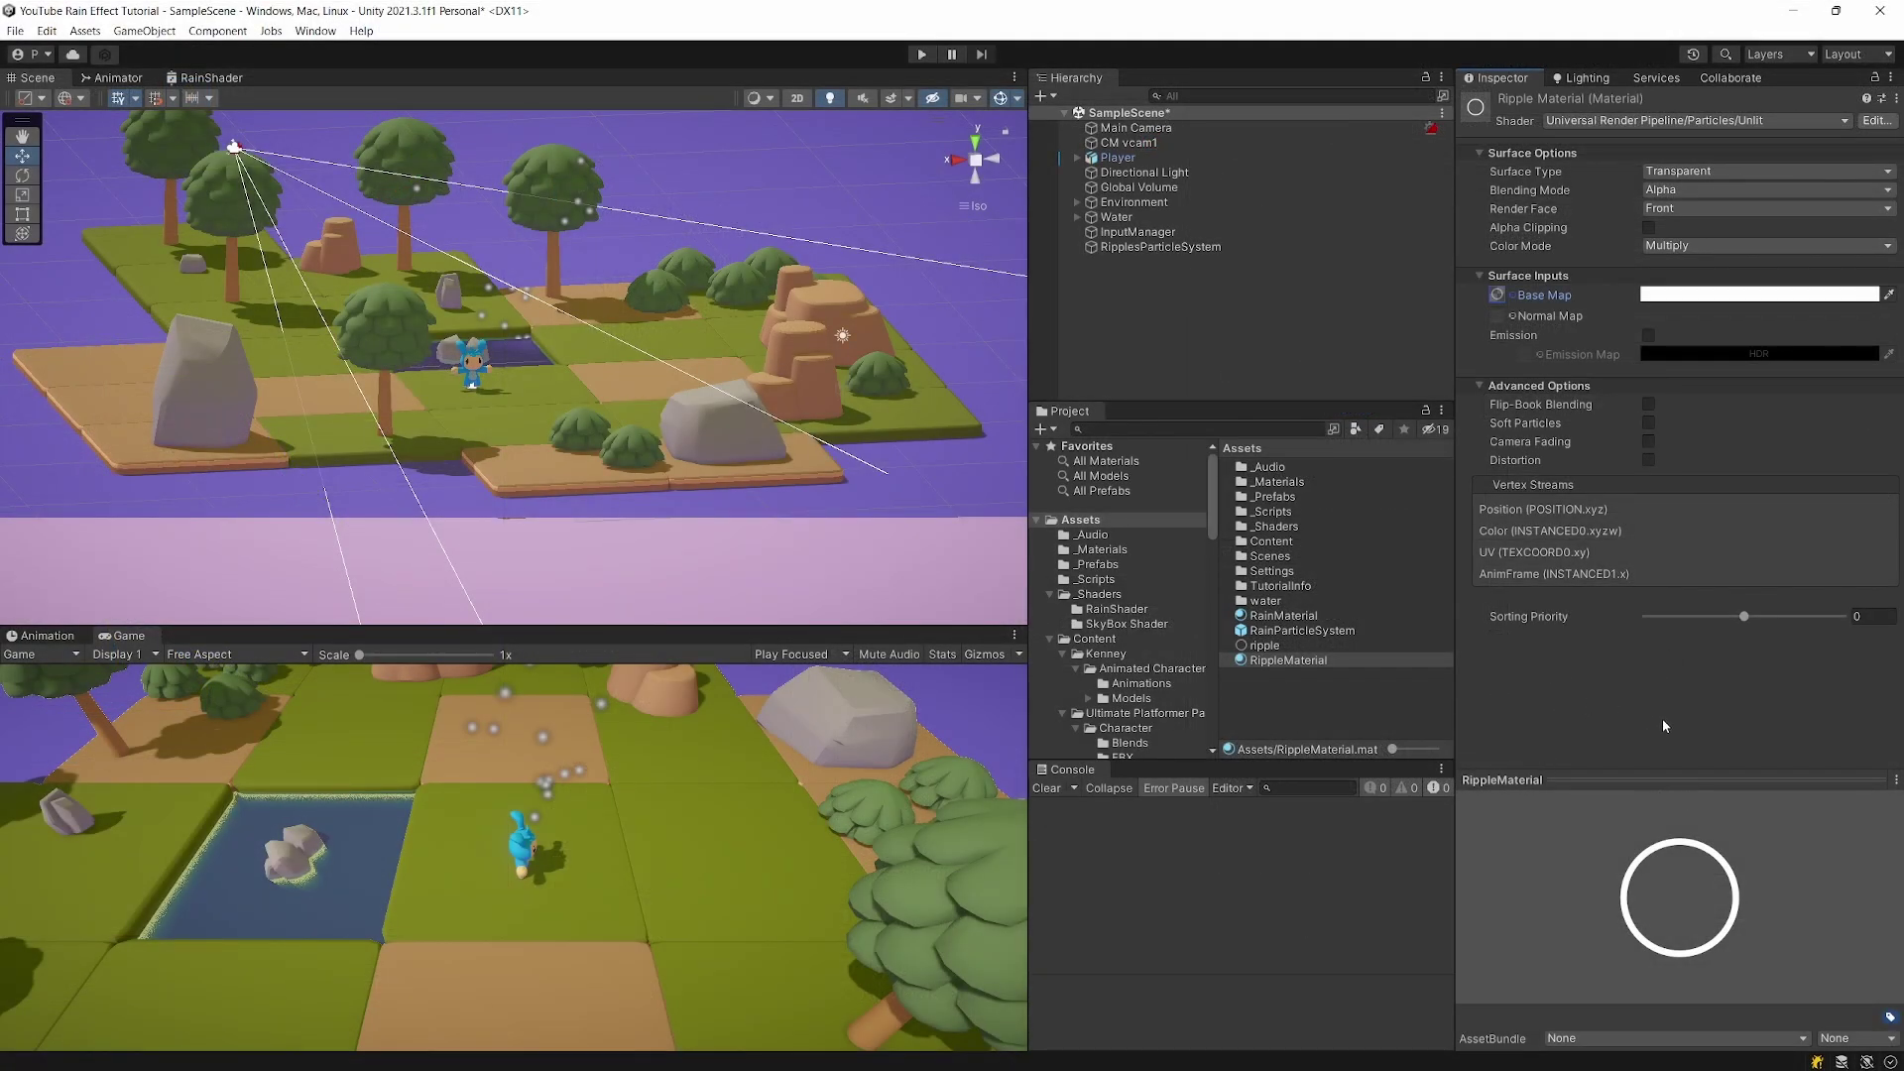
Set the ripple system's Renderer to RippleMaterial with Horizontal Billboard render mode
click(1168, 247)
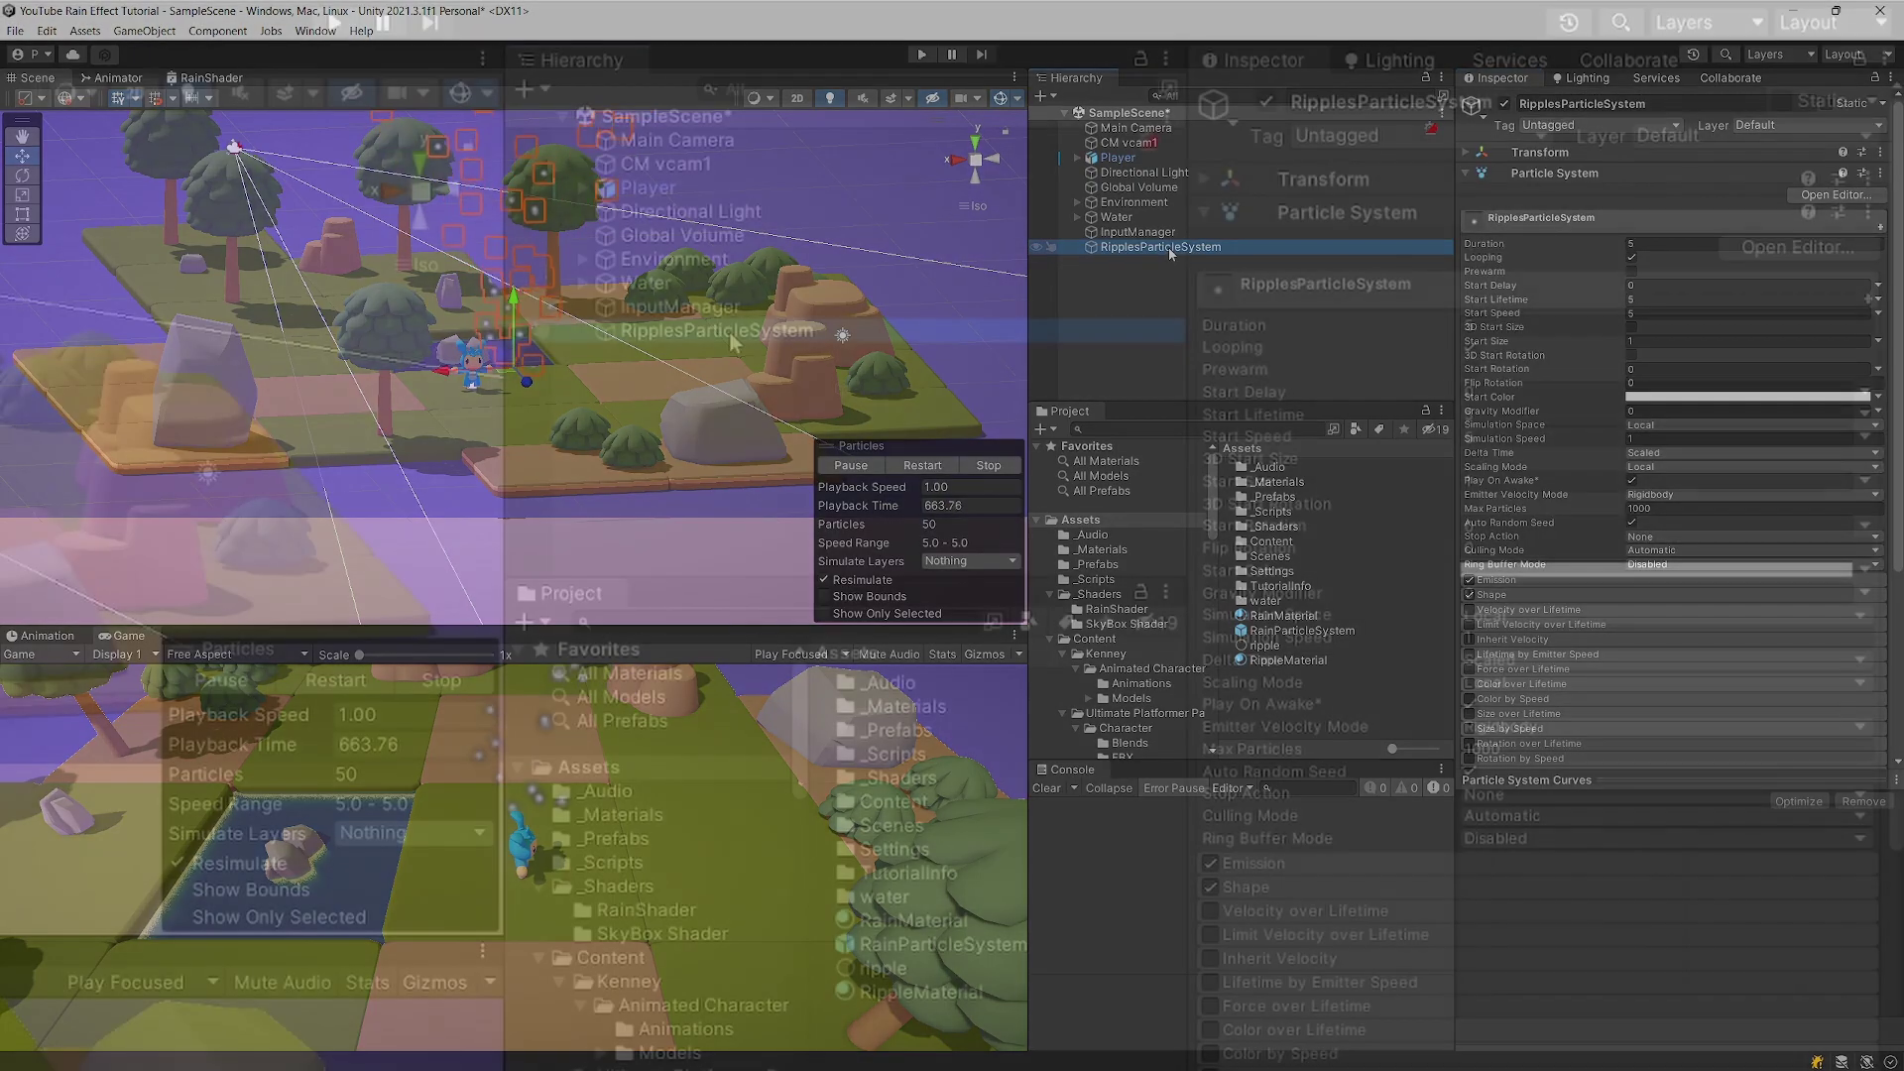
click(1325, 283)
click(1256, 845)
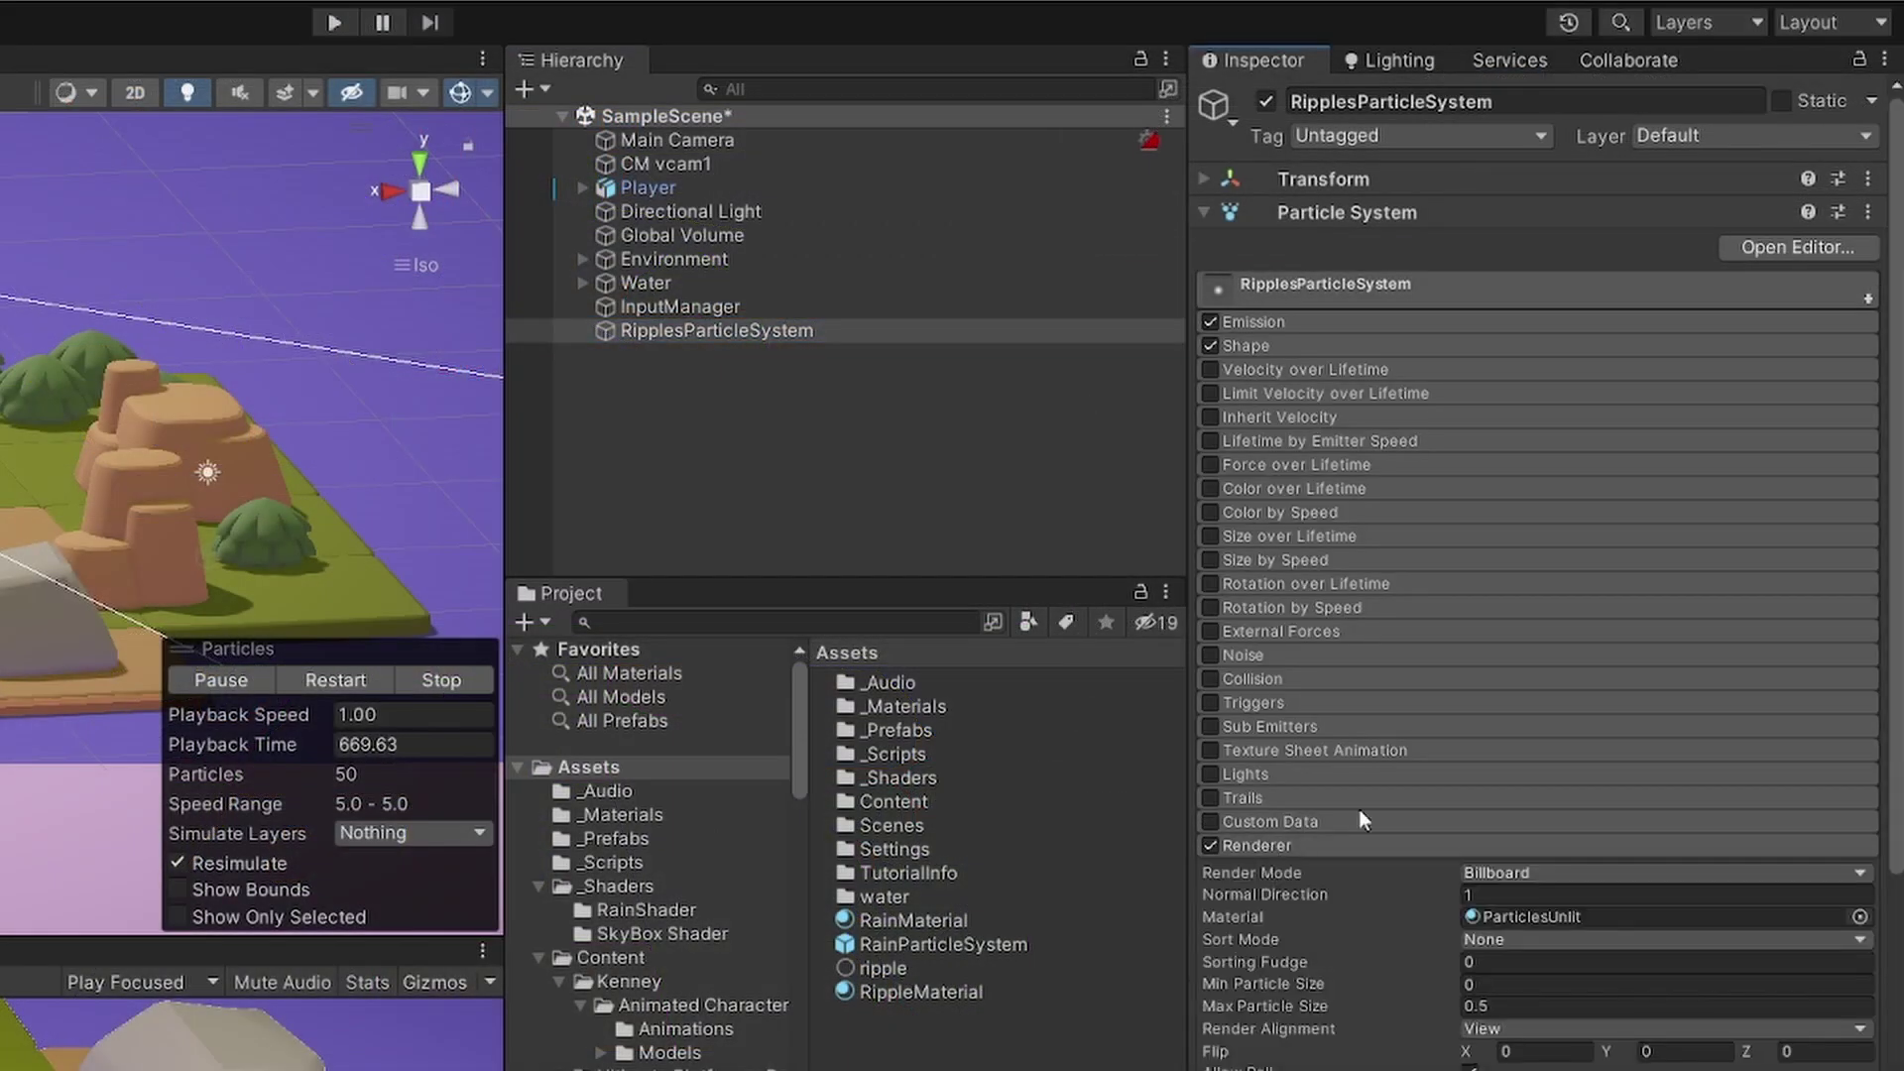
scroll(1361, 819, down, 3)
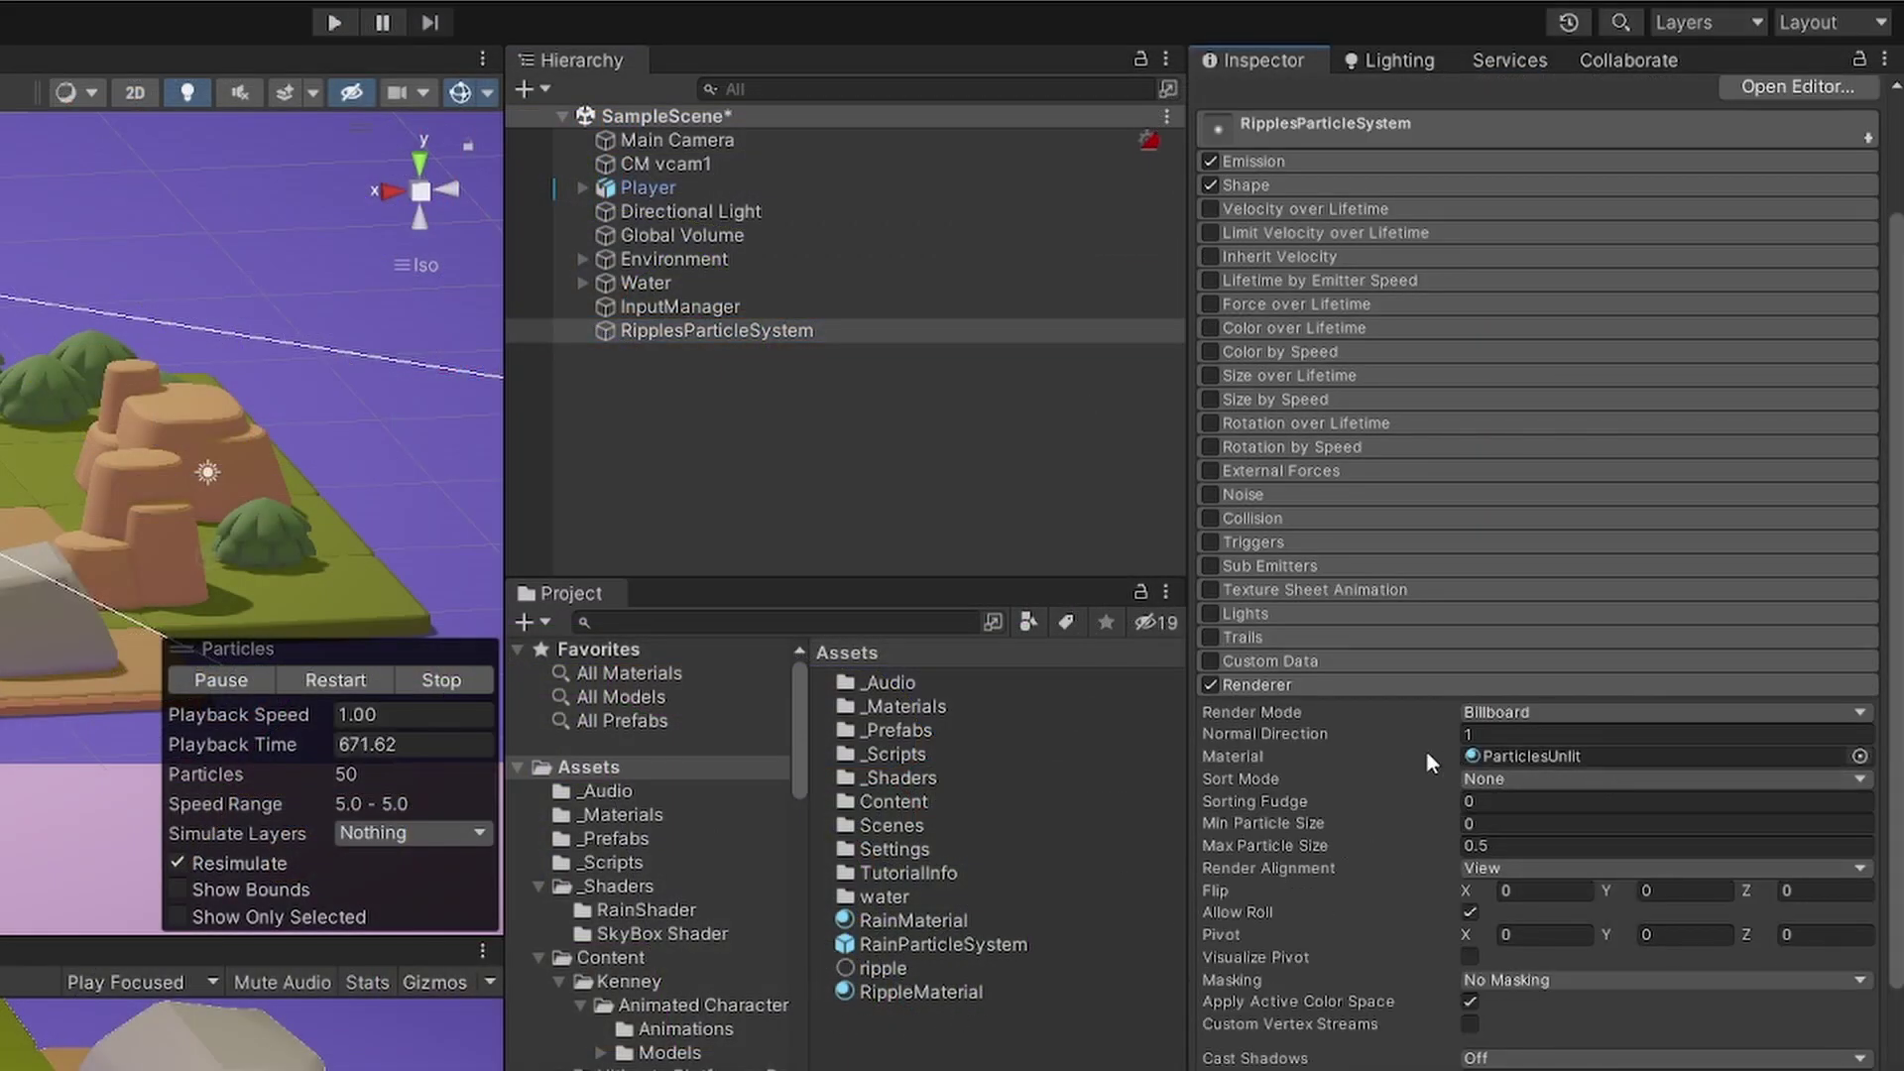
click(1860, 757)
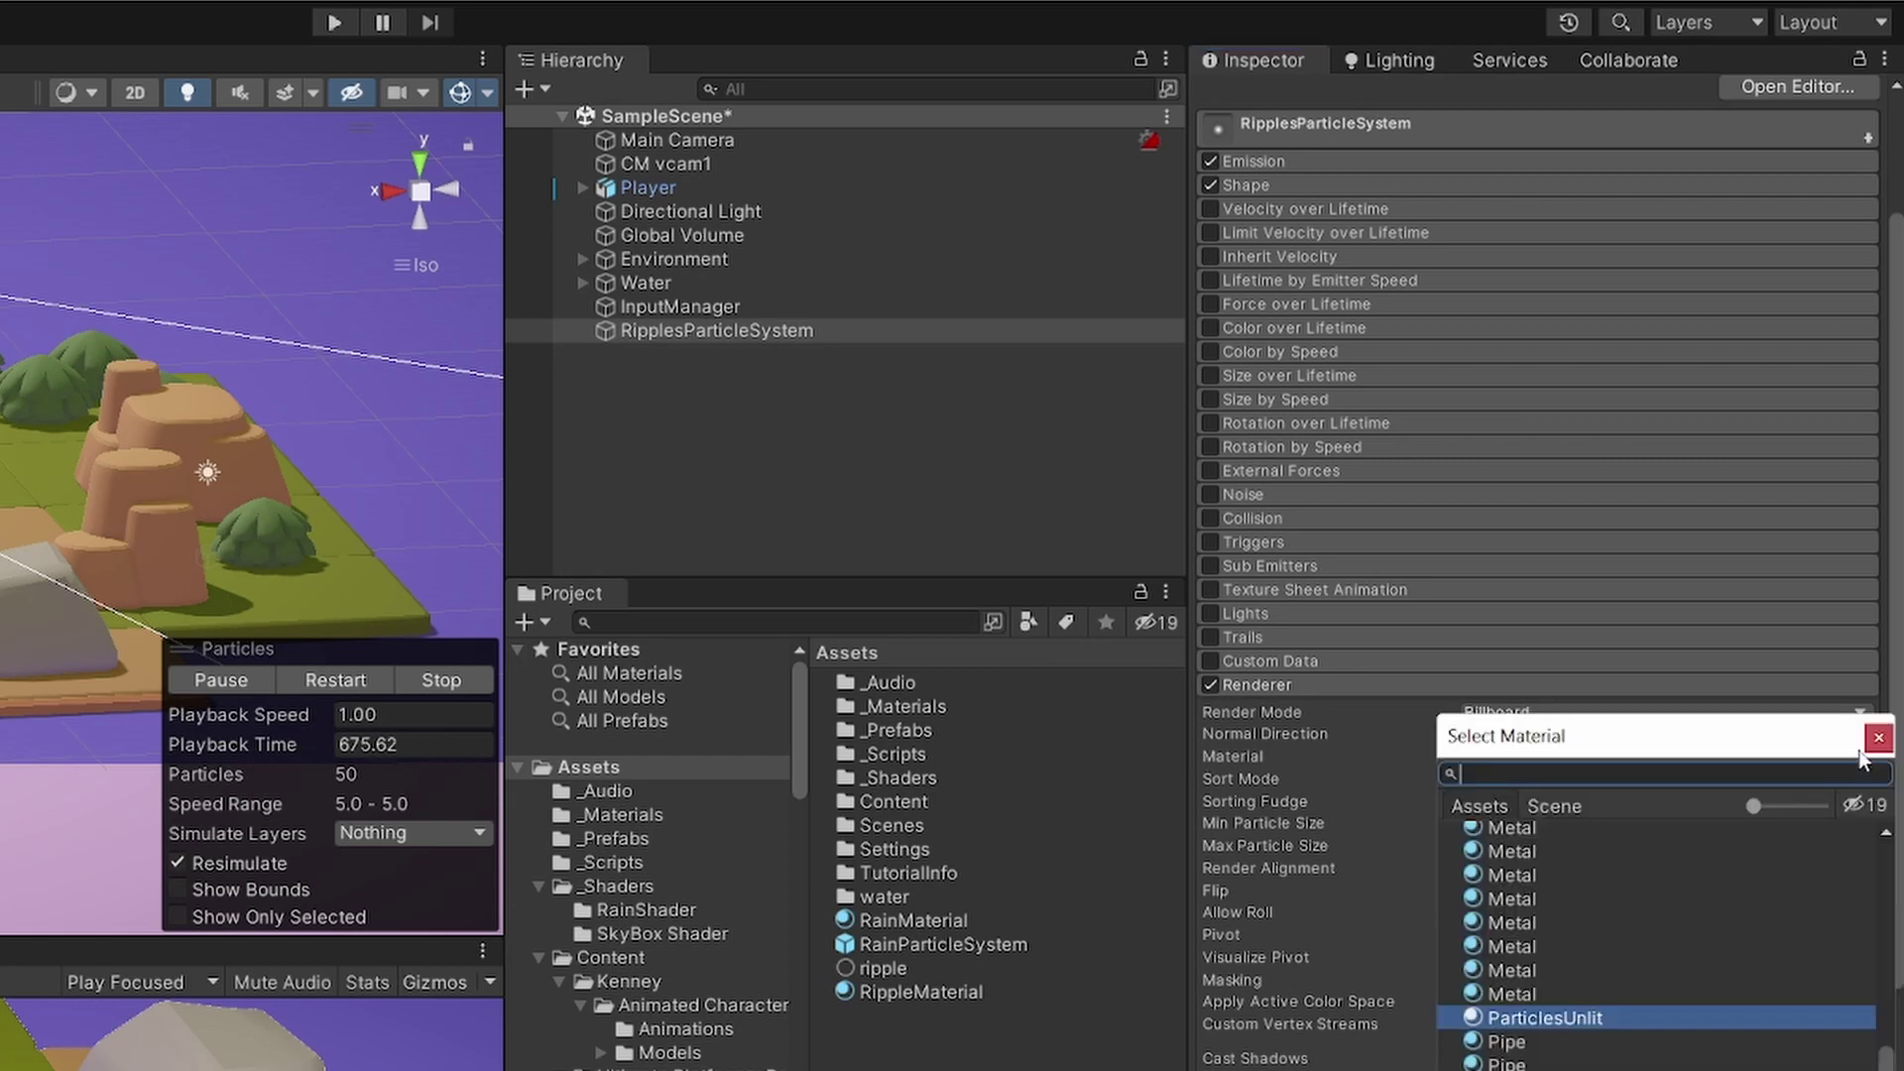
text(Rippl)
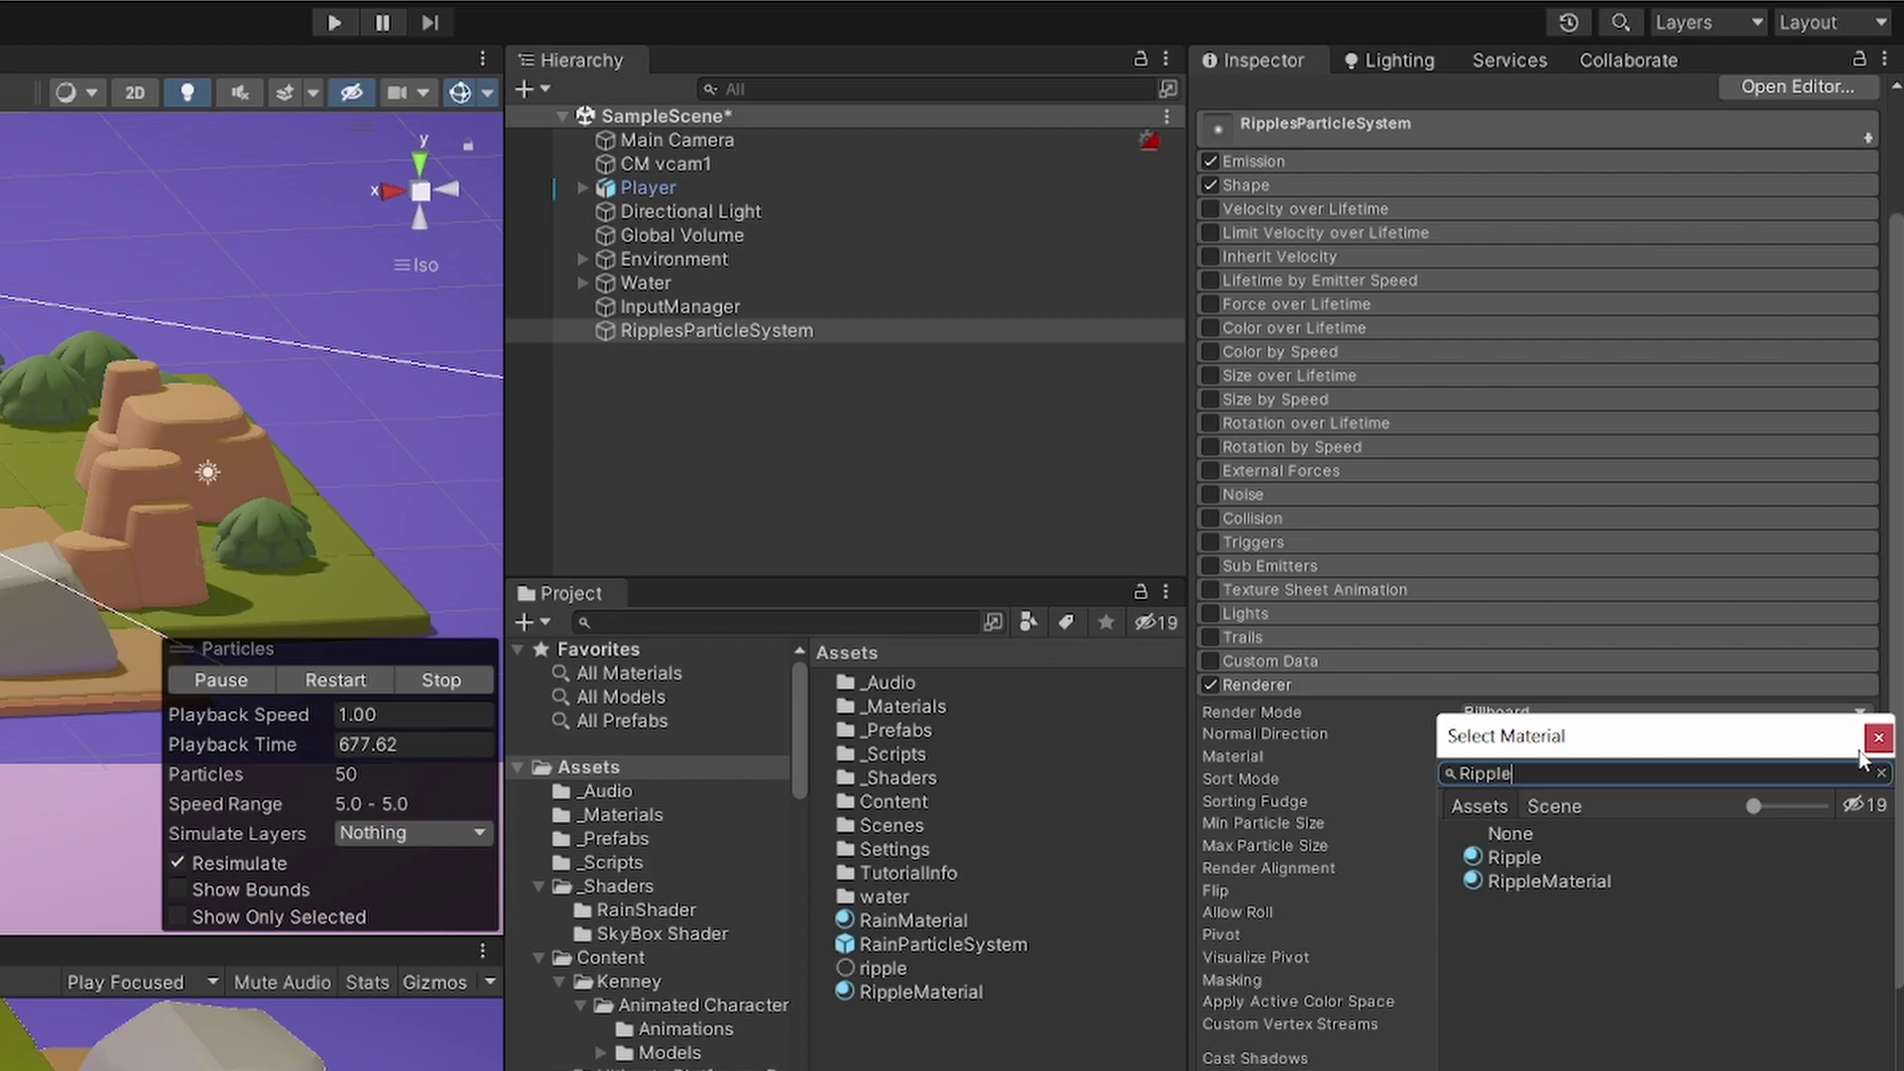
text(e)
double_click(1577, 877)
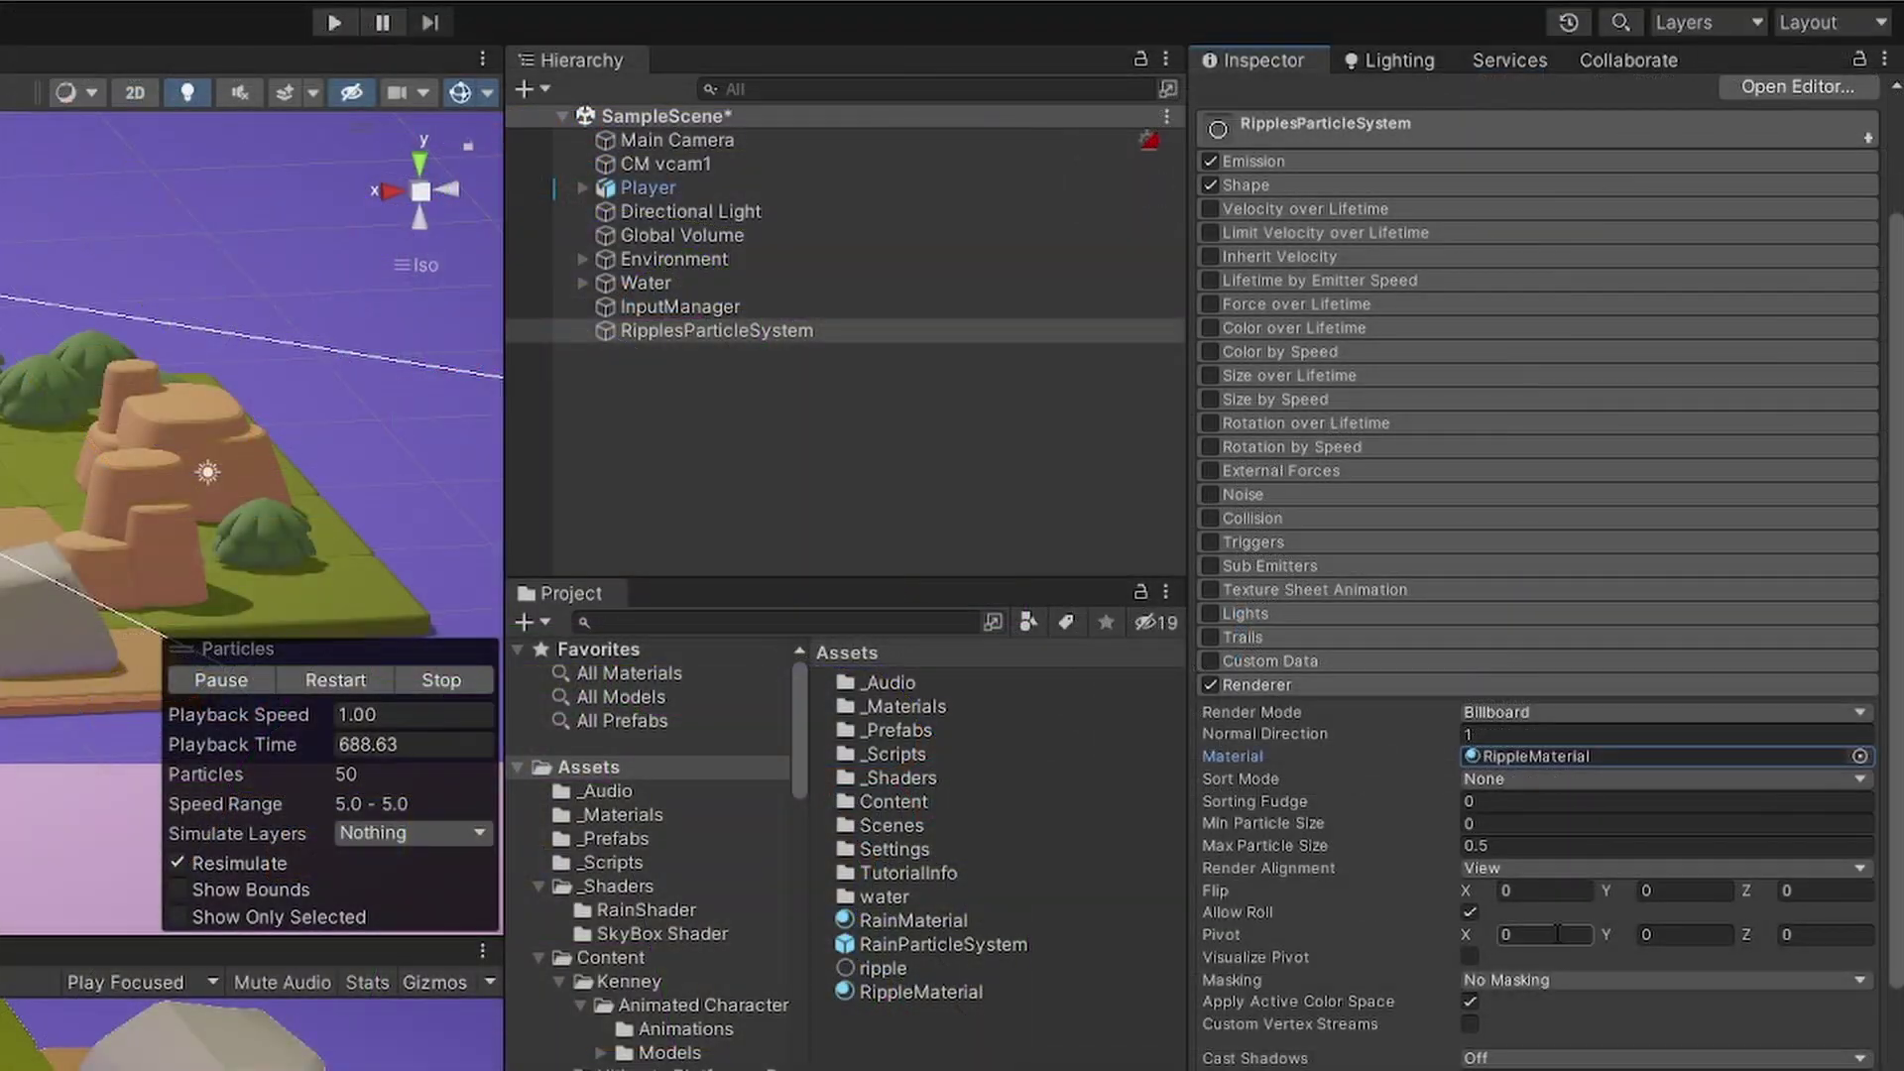
click(1563, 713)
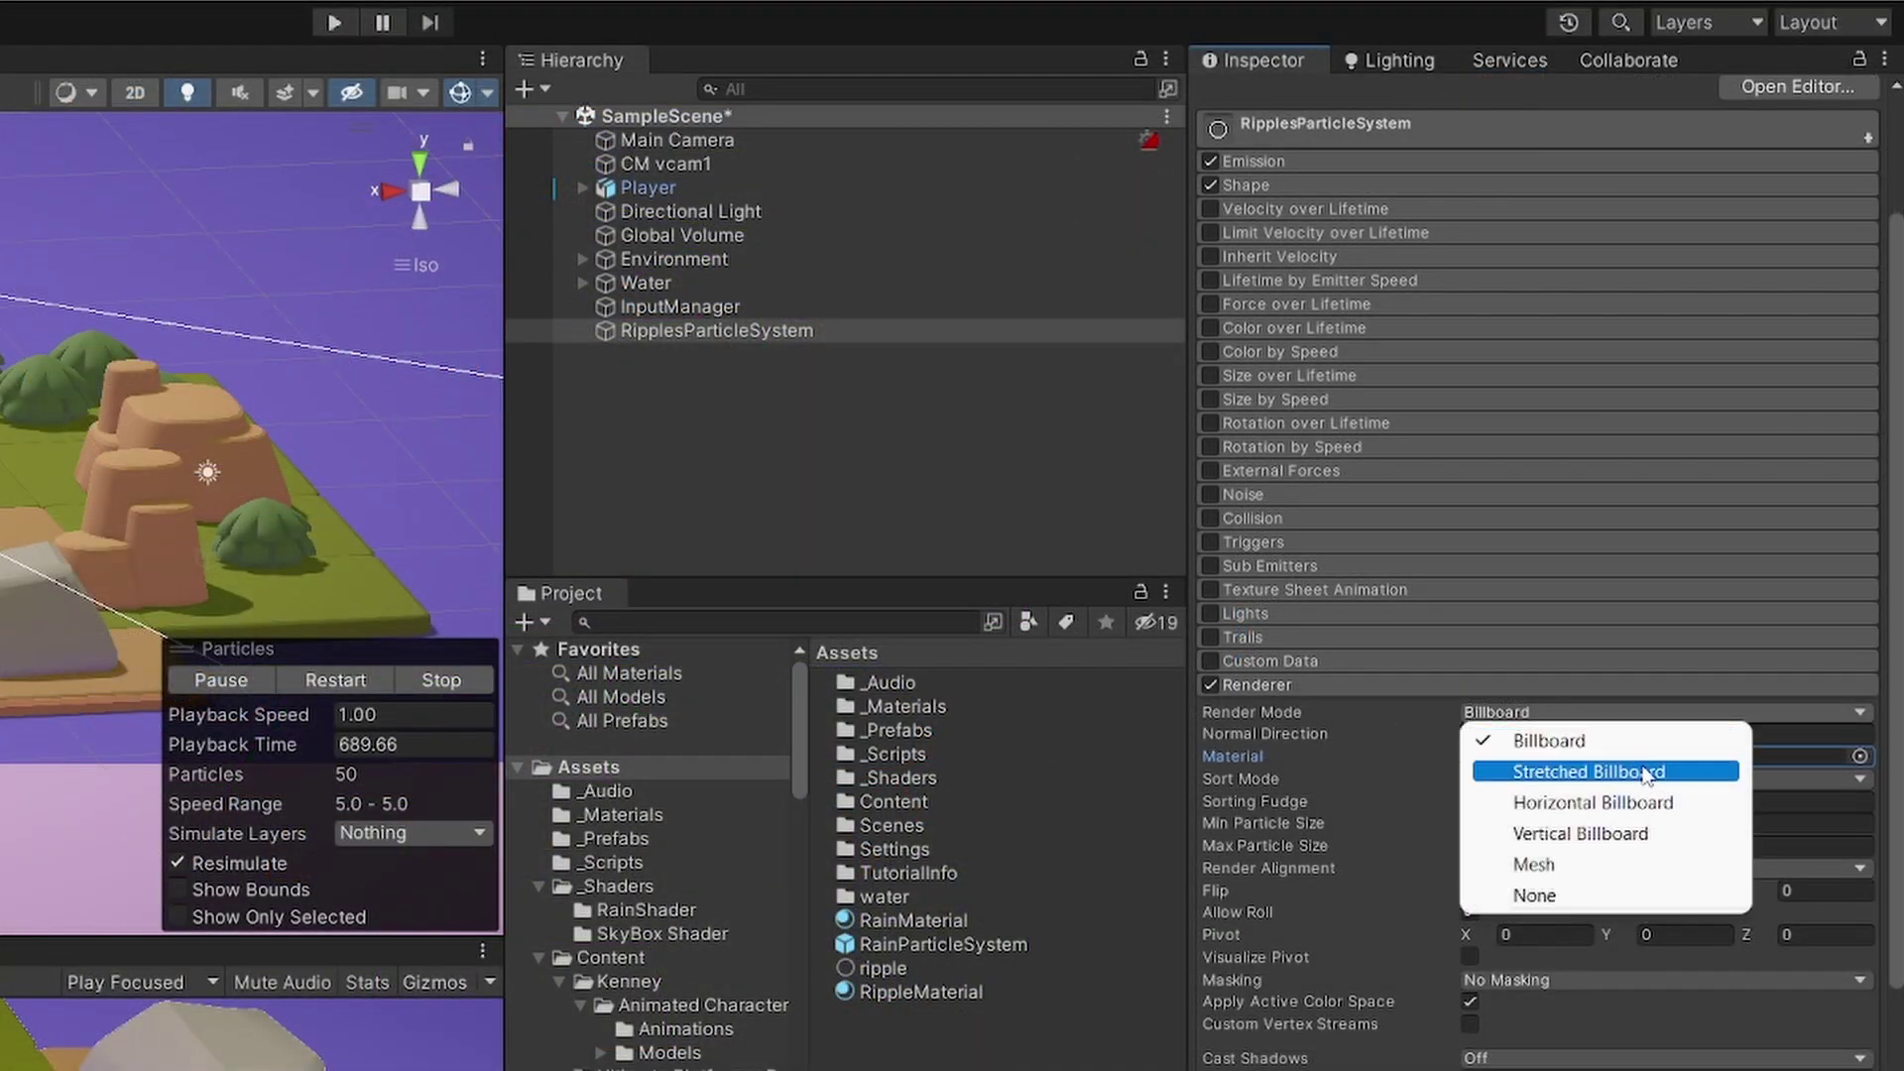
click(1642, 797)
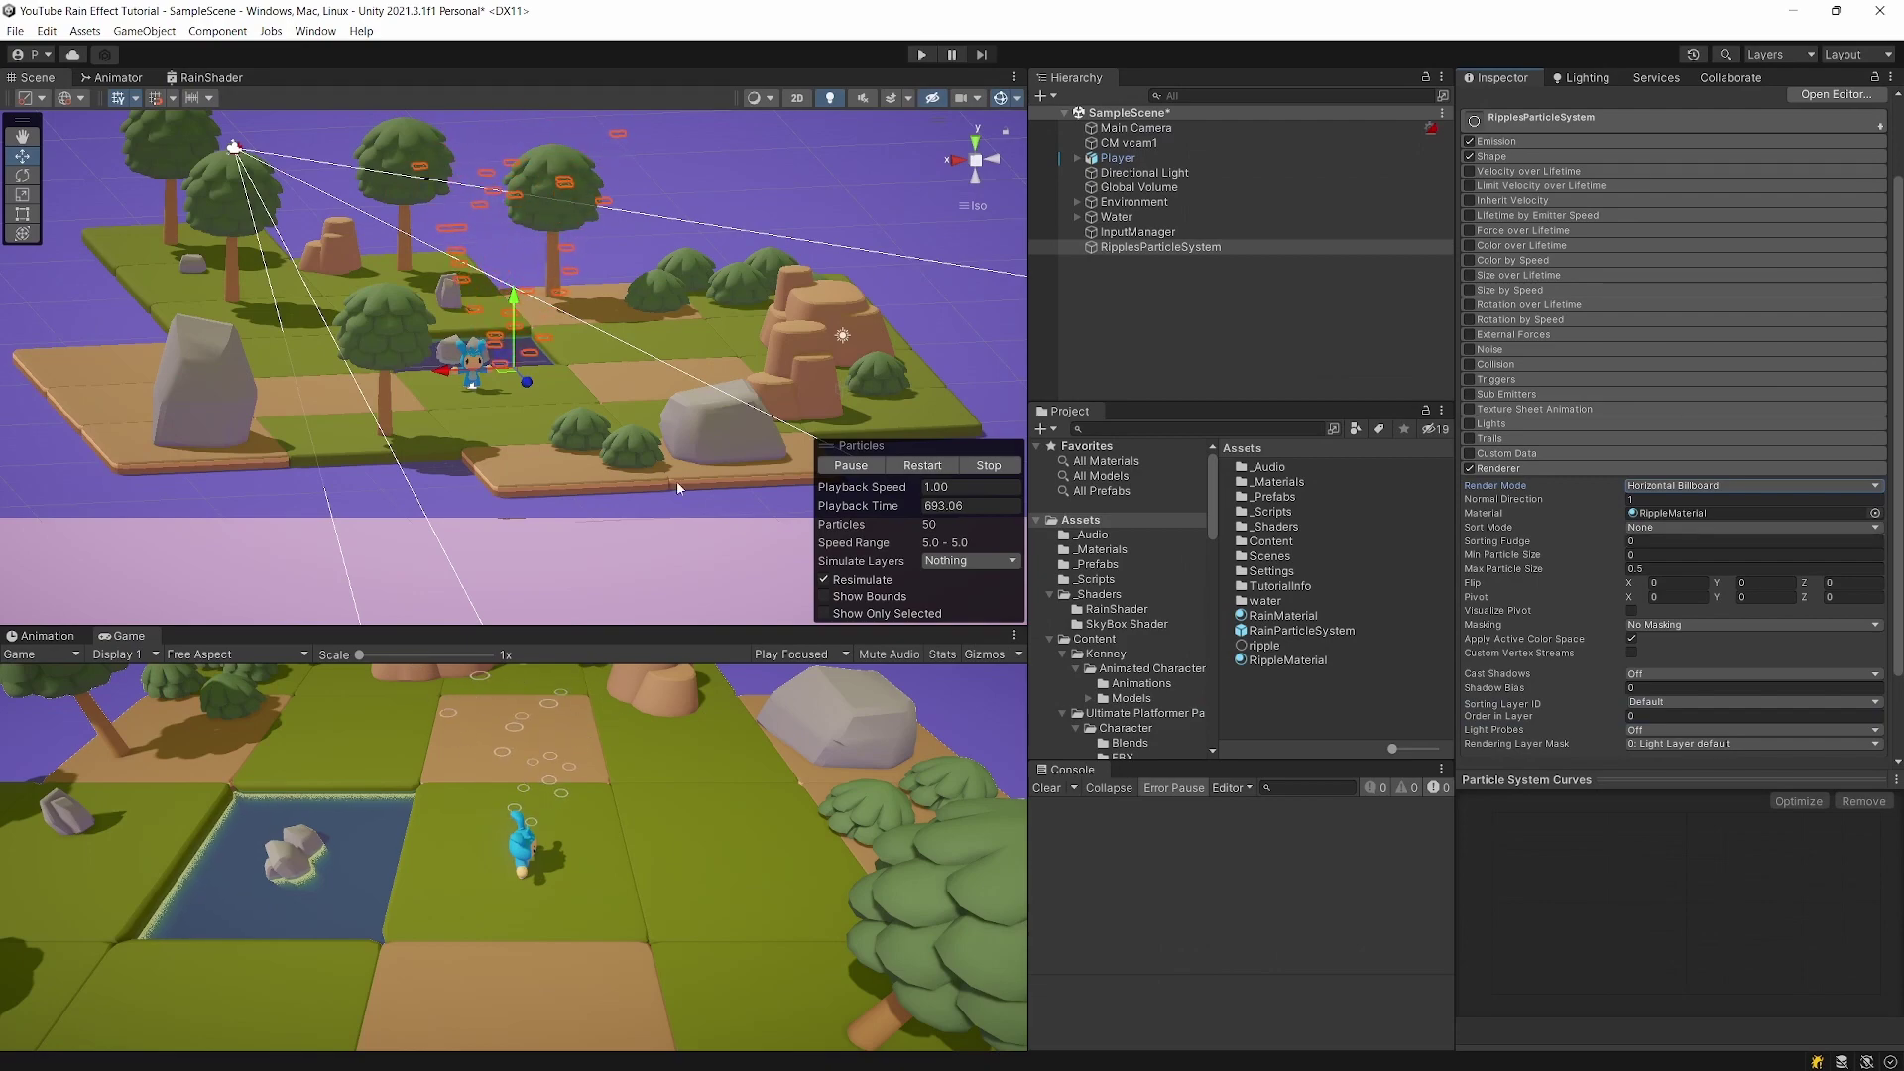
Set the ripple main module to Duration 0.5, Start Lifetime 0.3 and Start Speed 0
click(1587, 469)
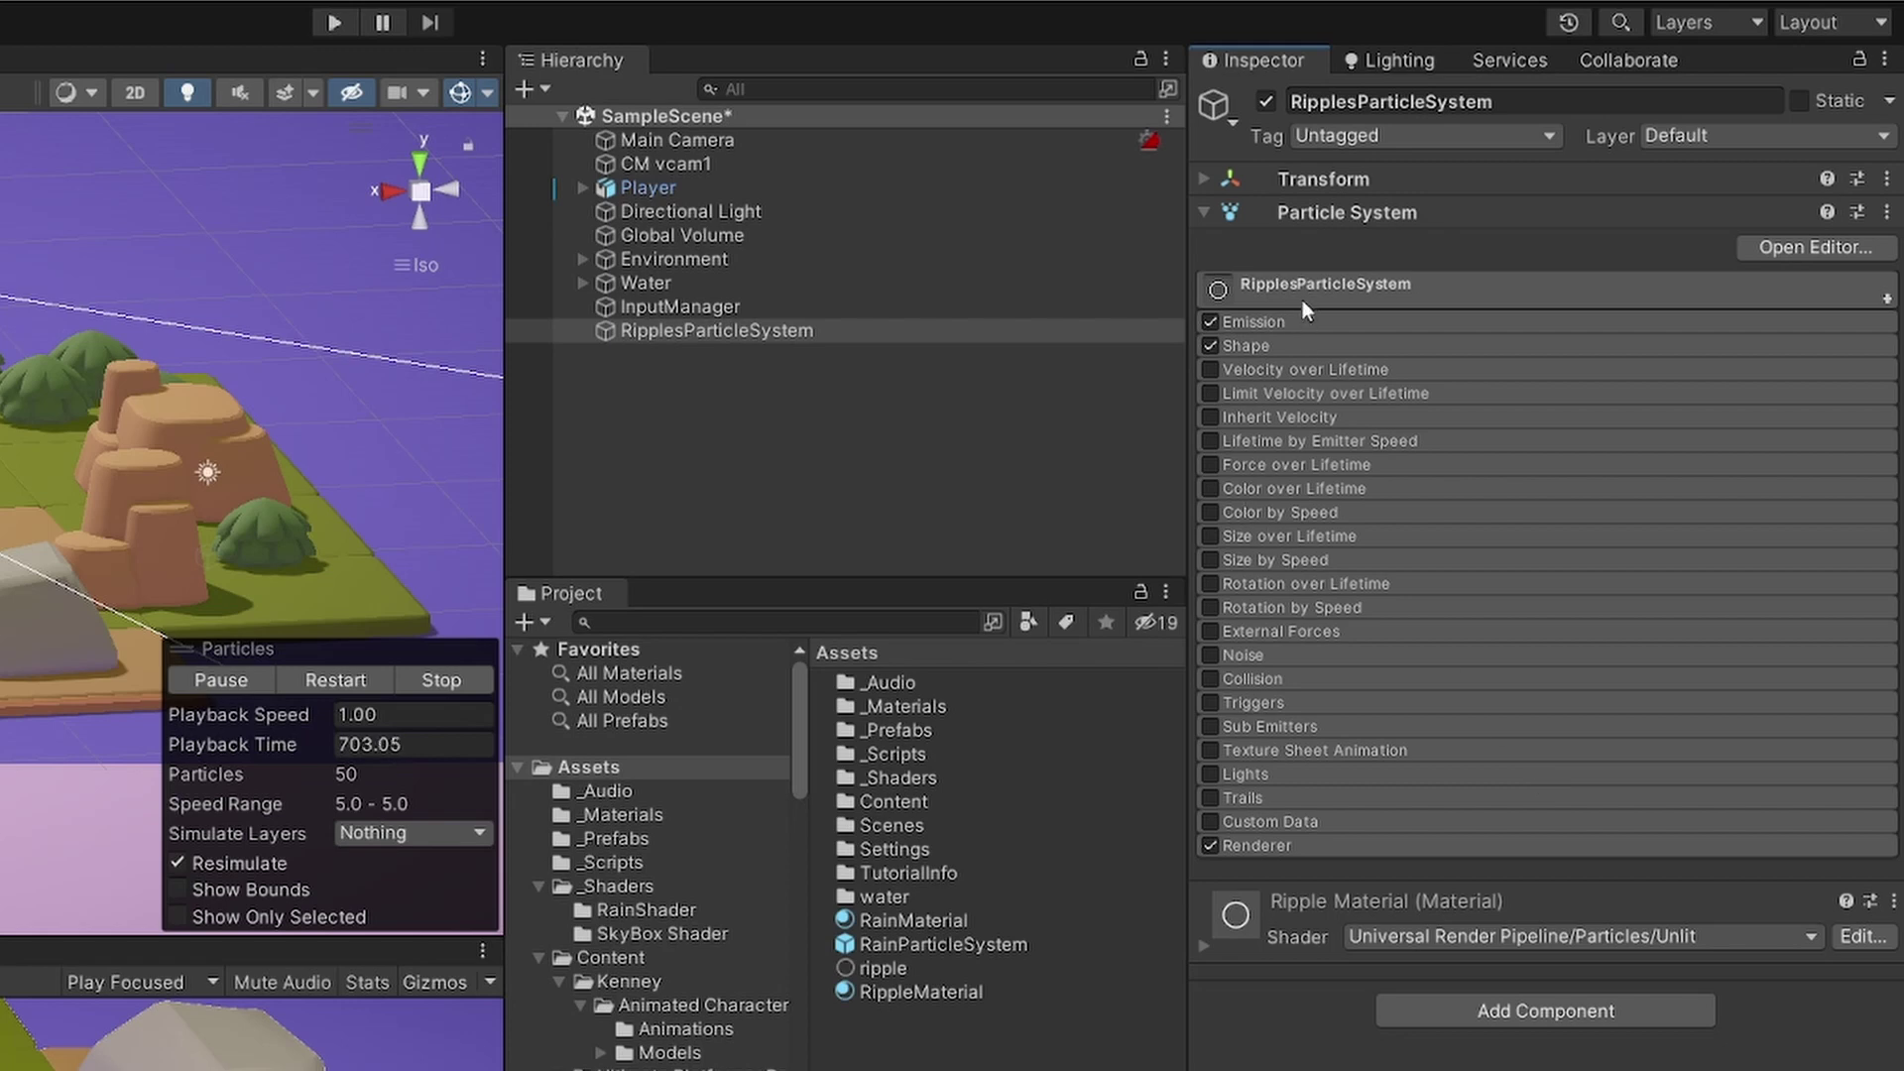
click(1305, 294)
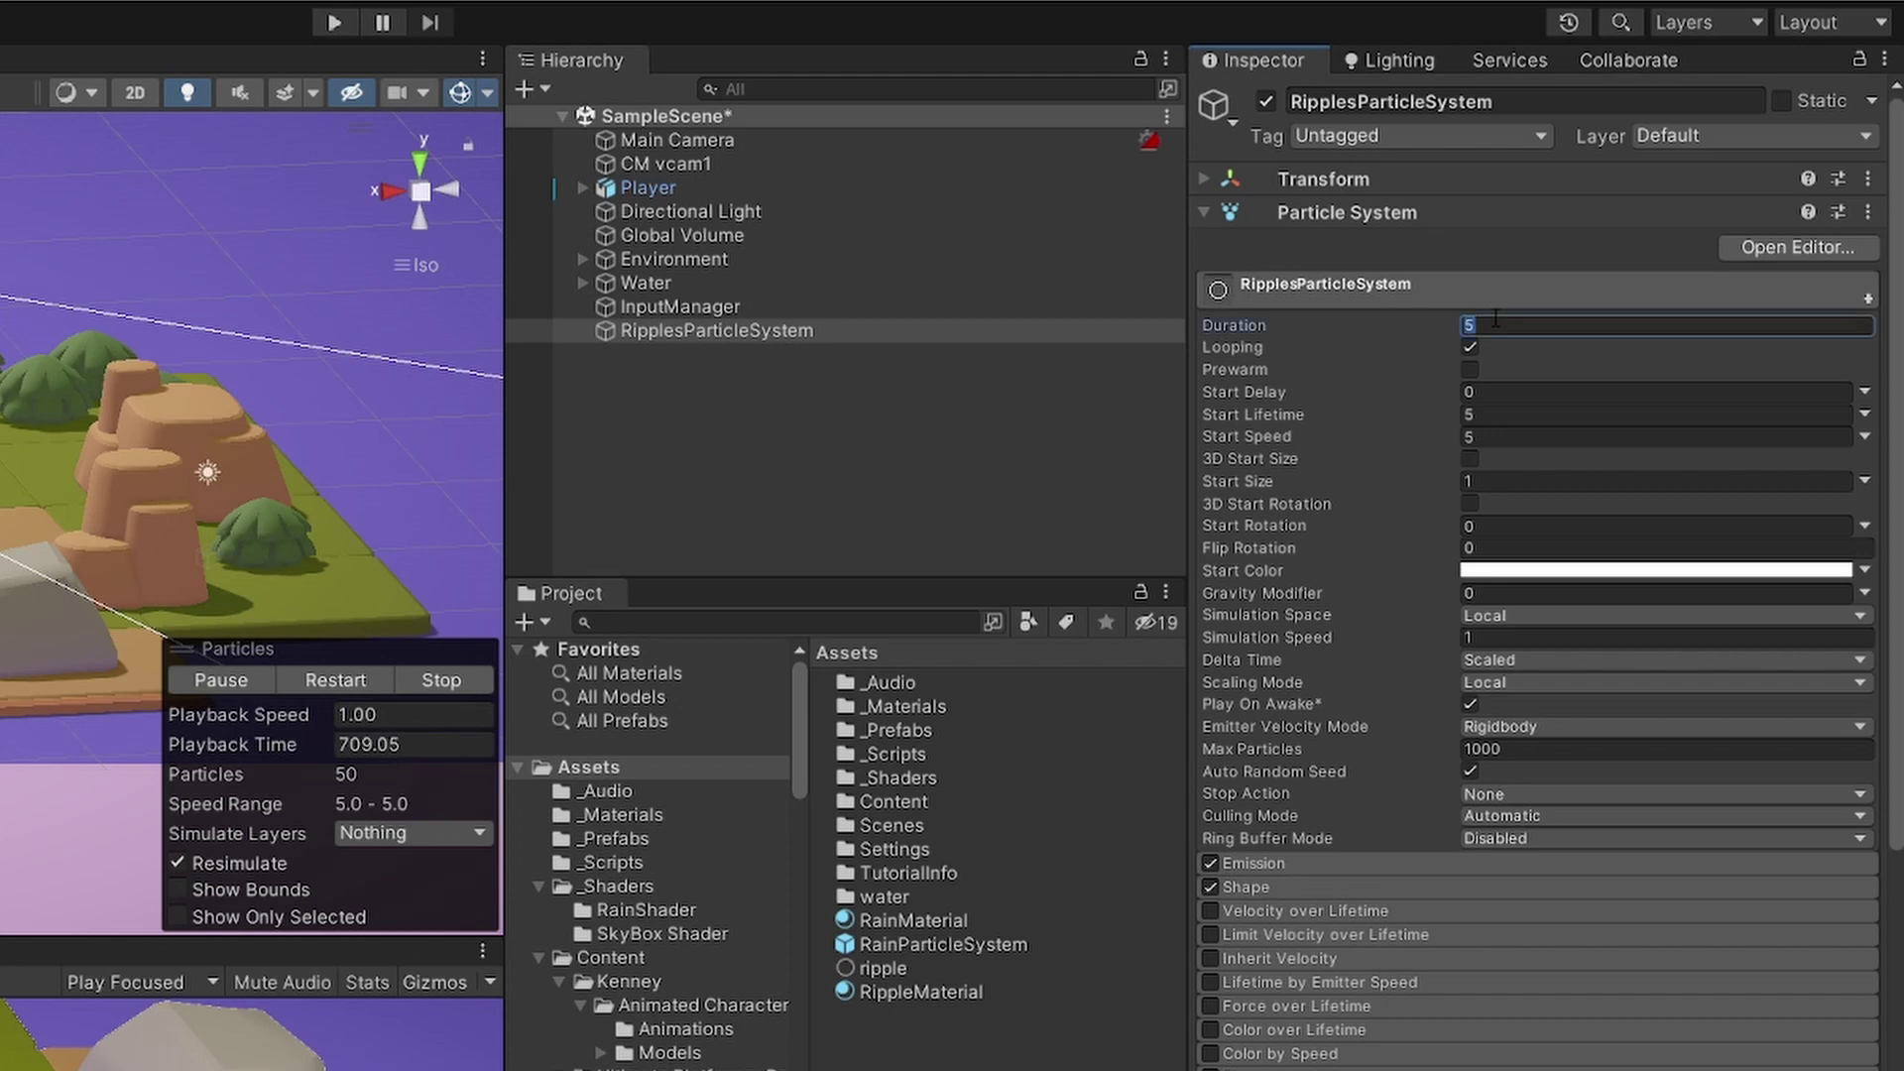
text(0.)
click(1525, 414)
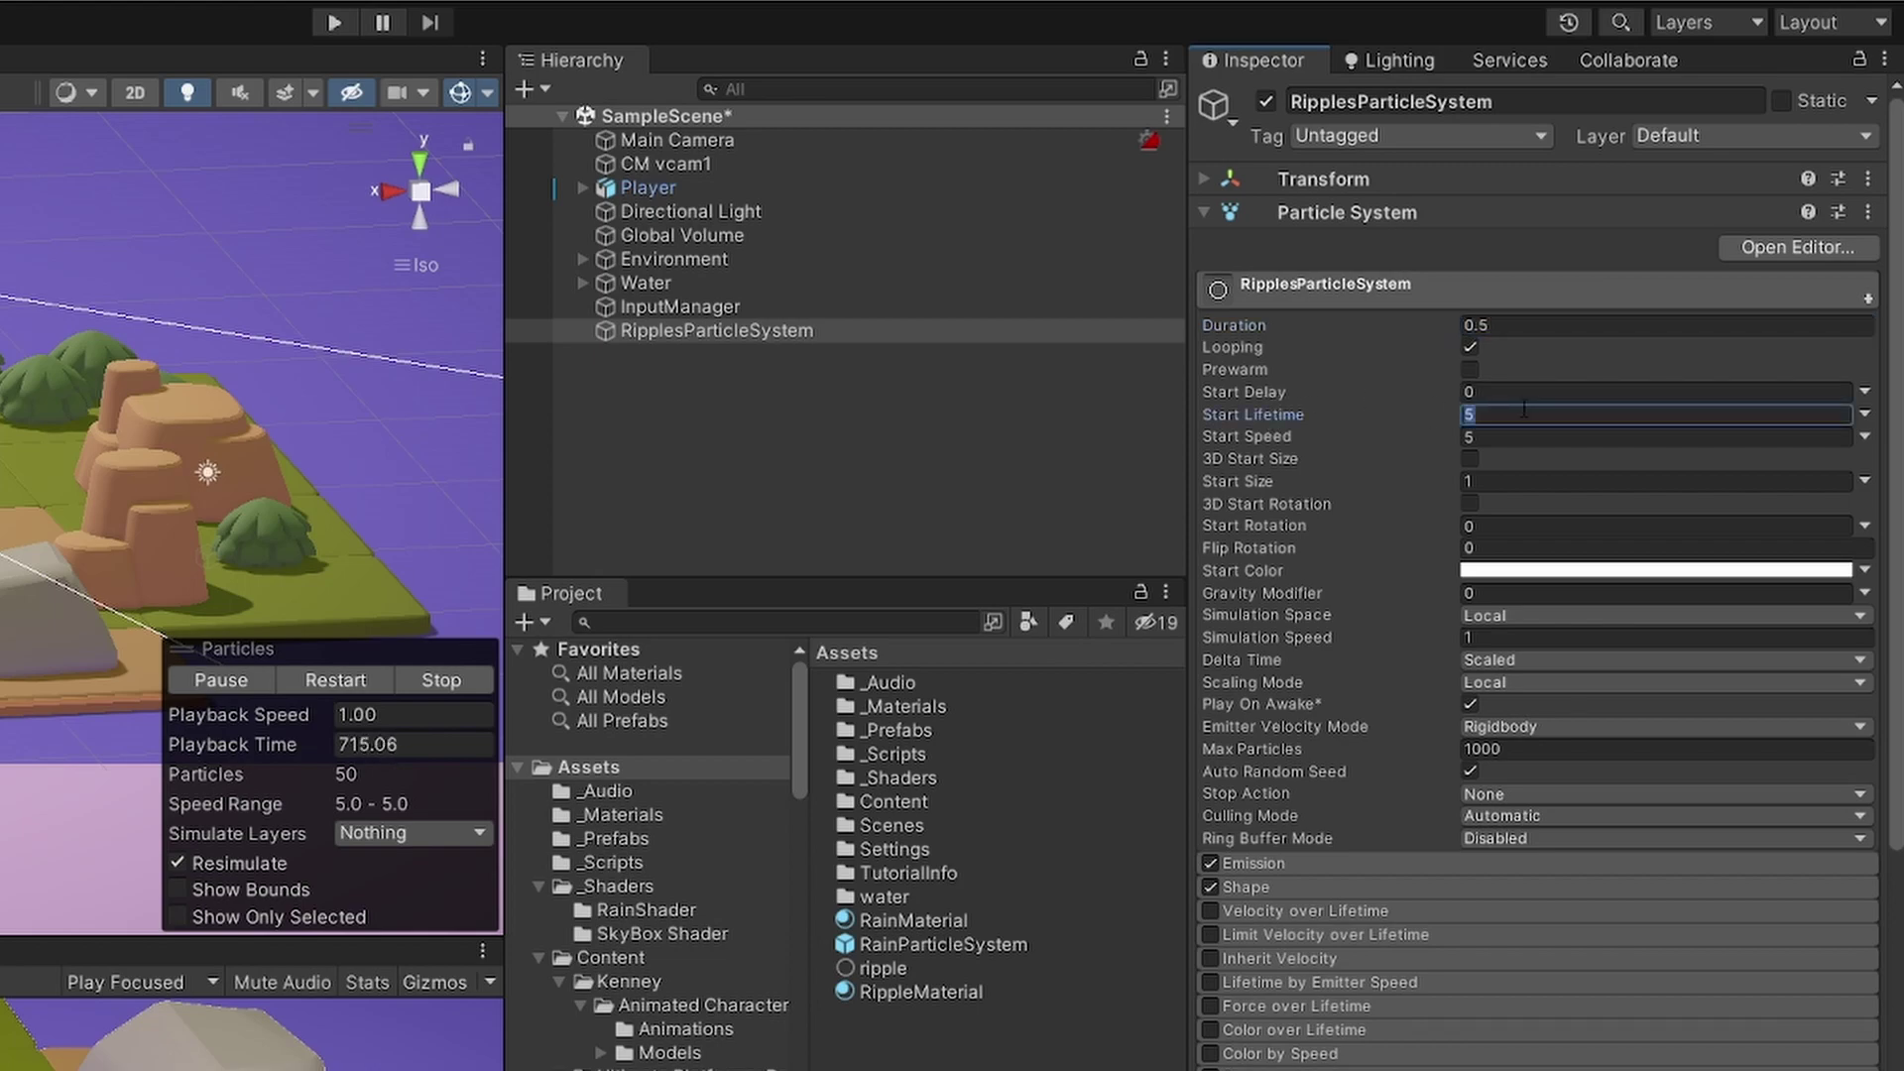
text(0.3)
click(1515, 437)
text(0)
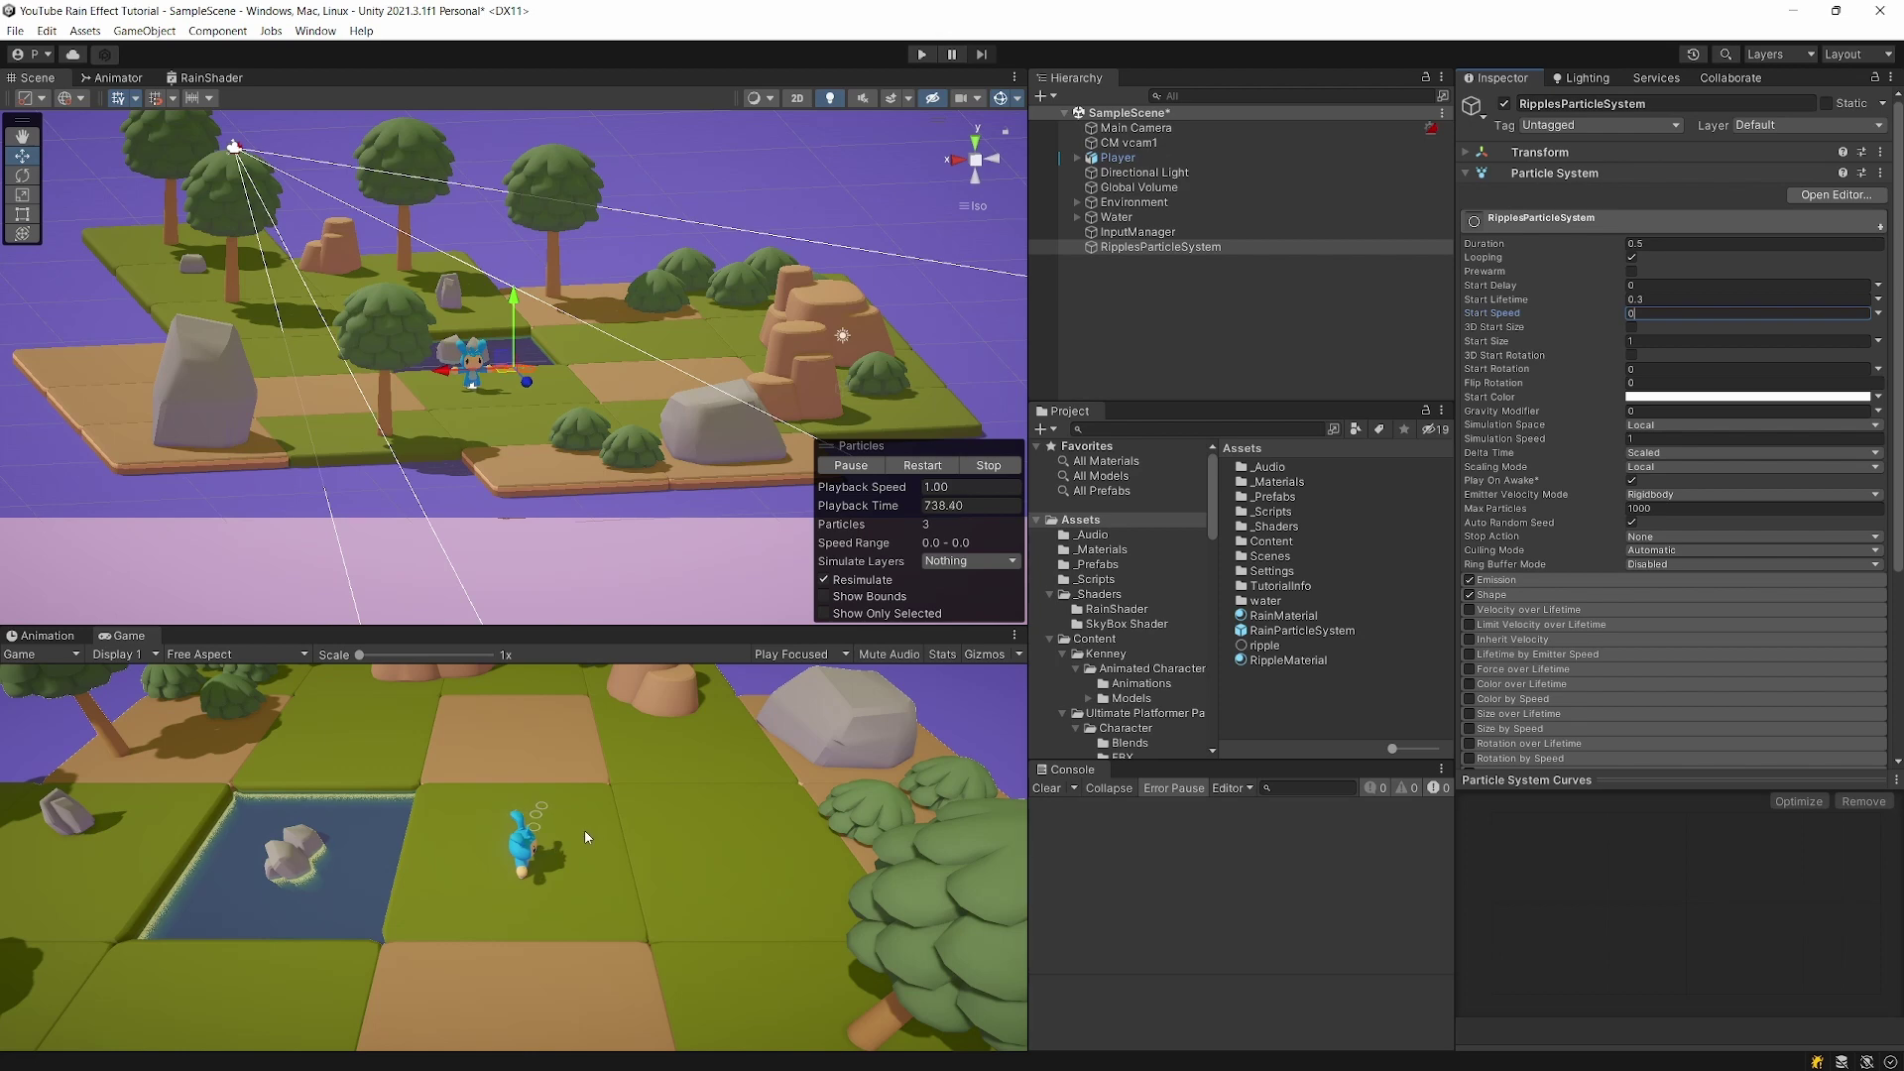
Lower the ripple emitter along Y to sit below the character
key(f)
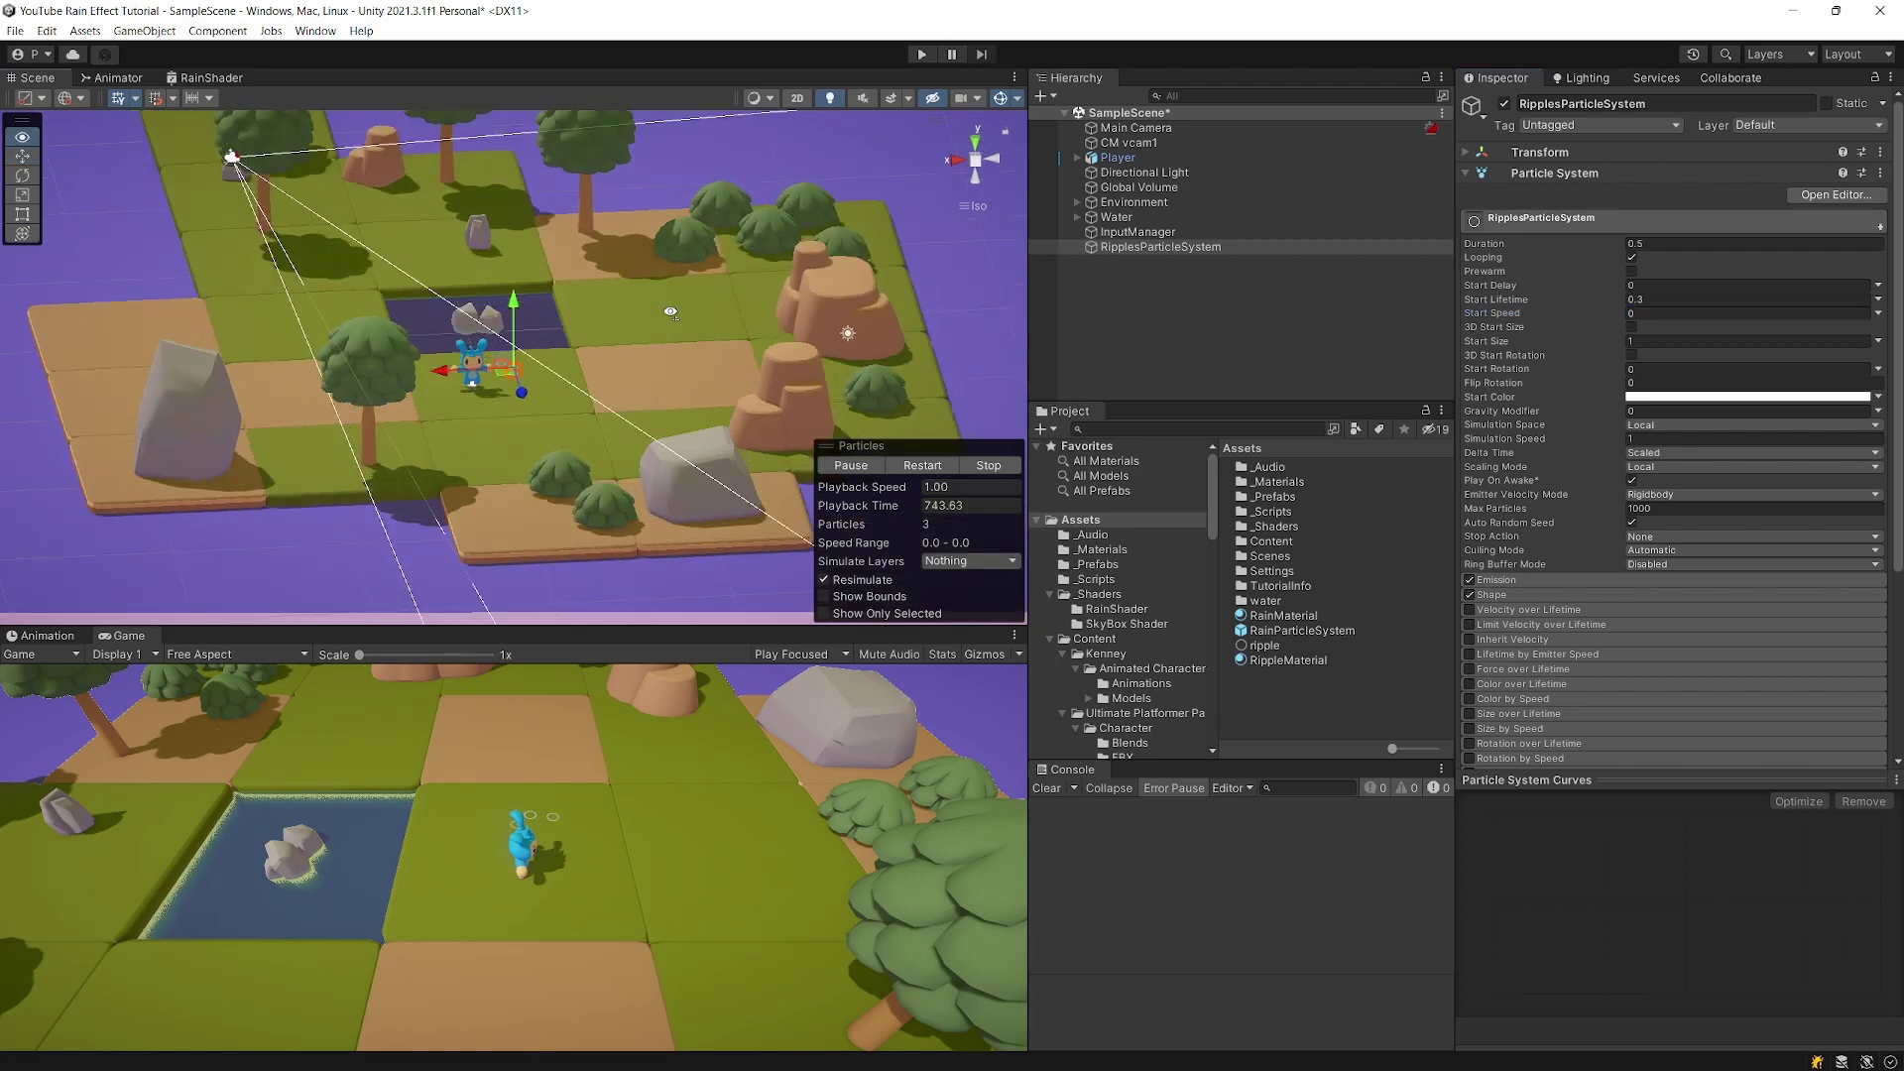
scroll(492, 351, up, 3)
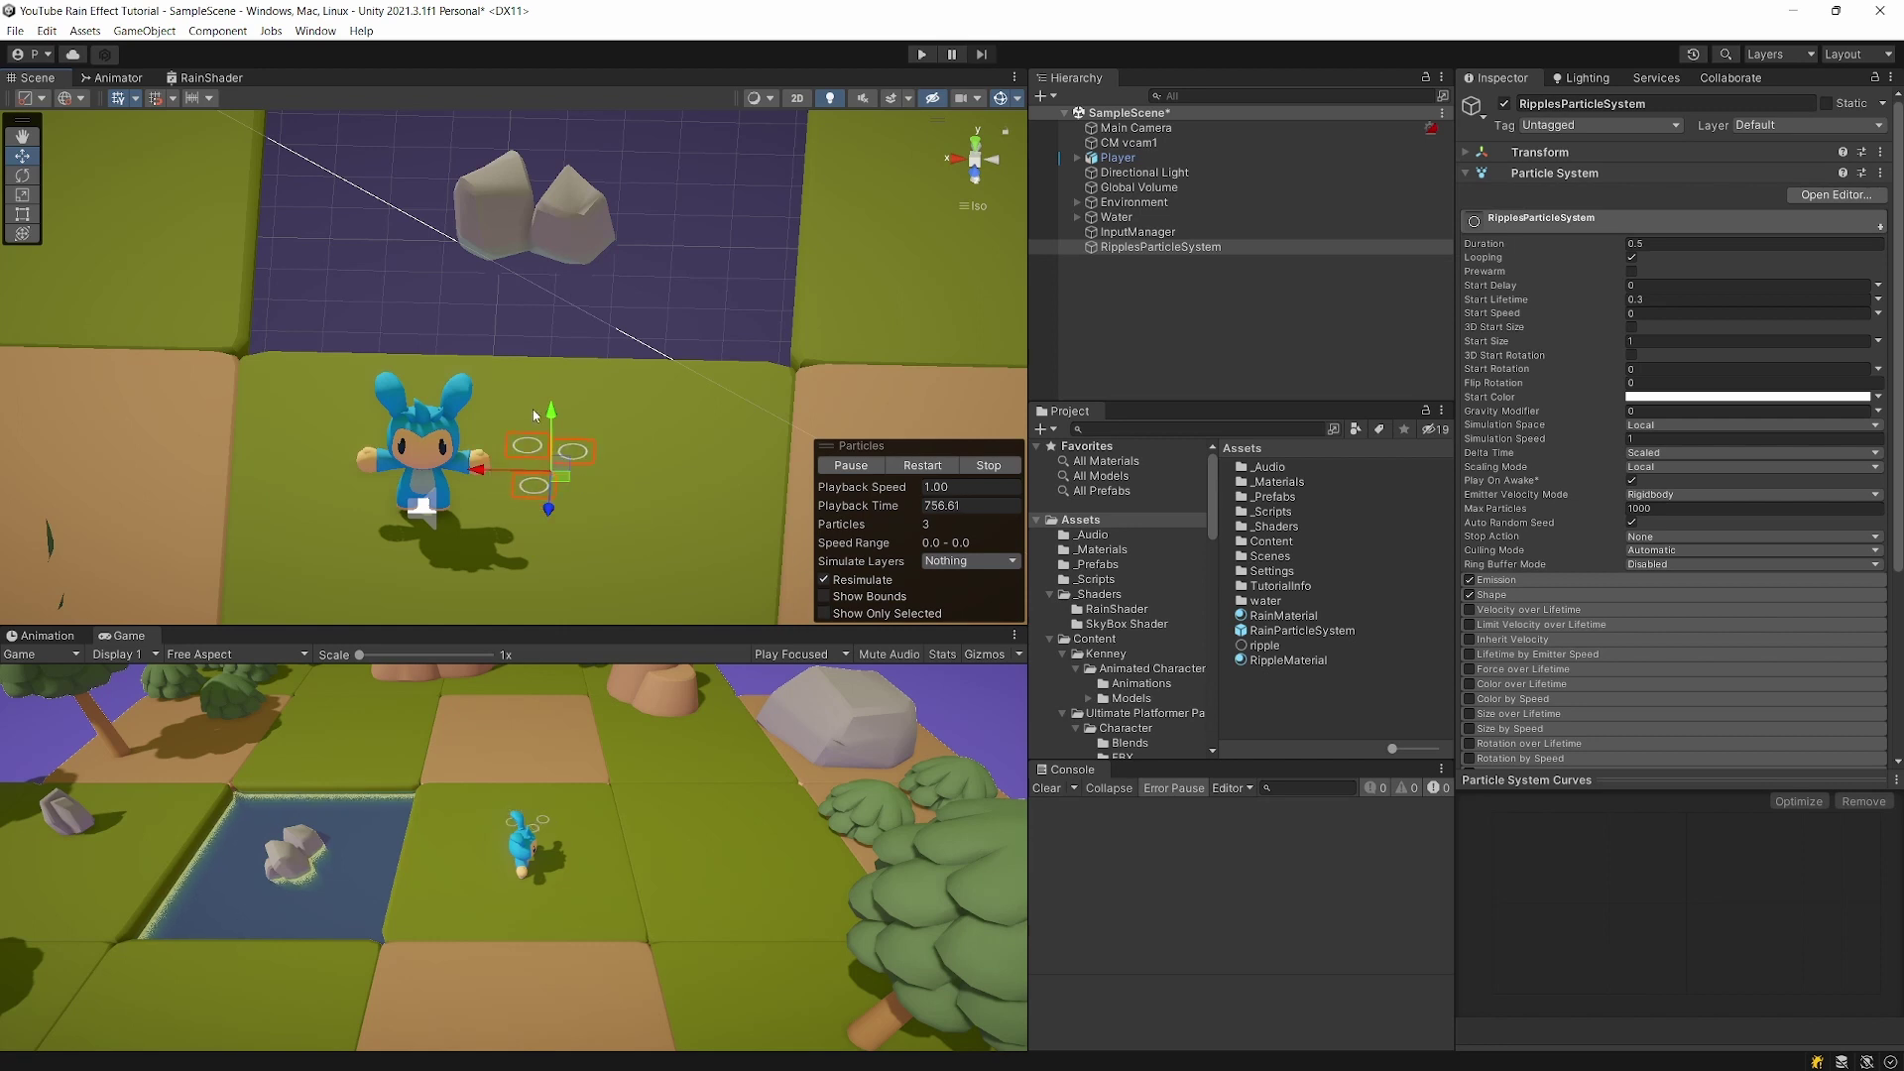
mouse_move(552, 426)
mouse_down()
mouse_move(561, 514)
mouse_move(557, 464)
mouse_up()
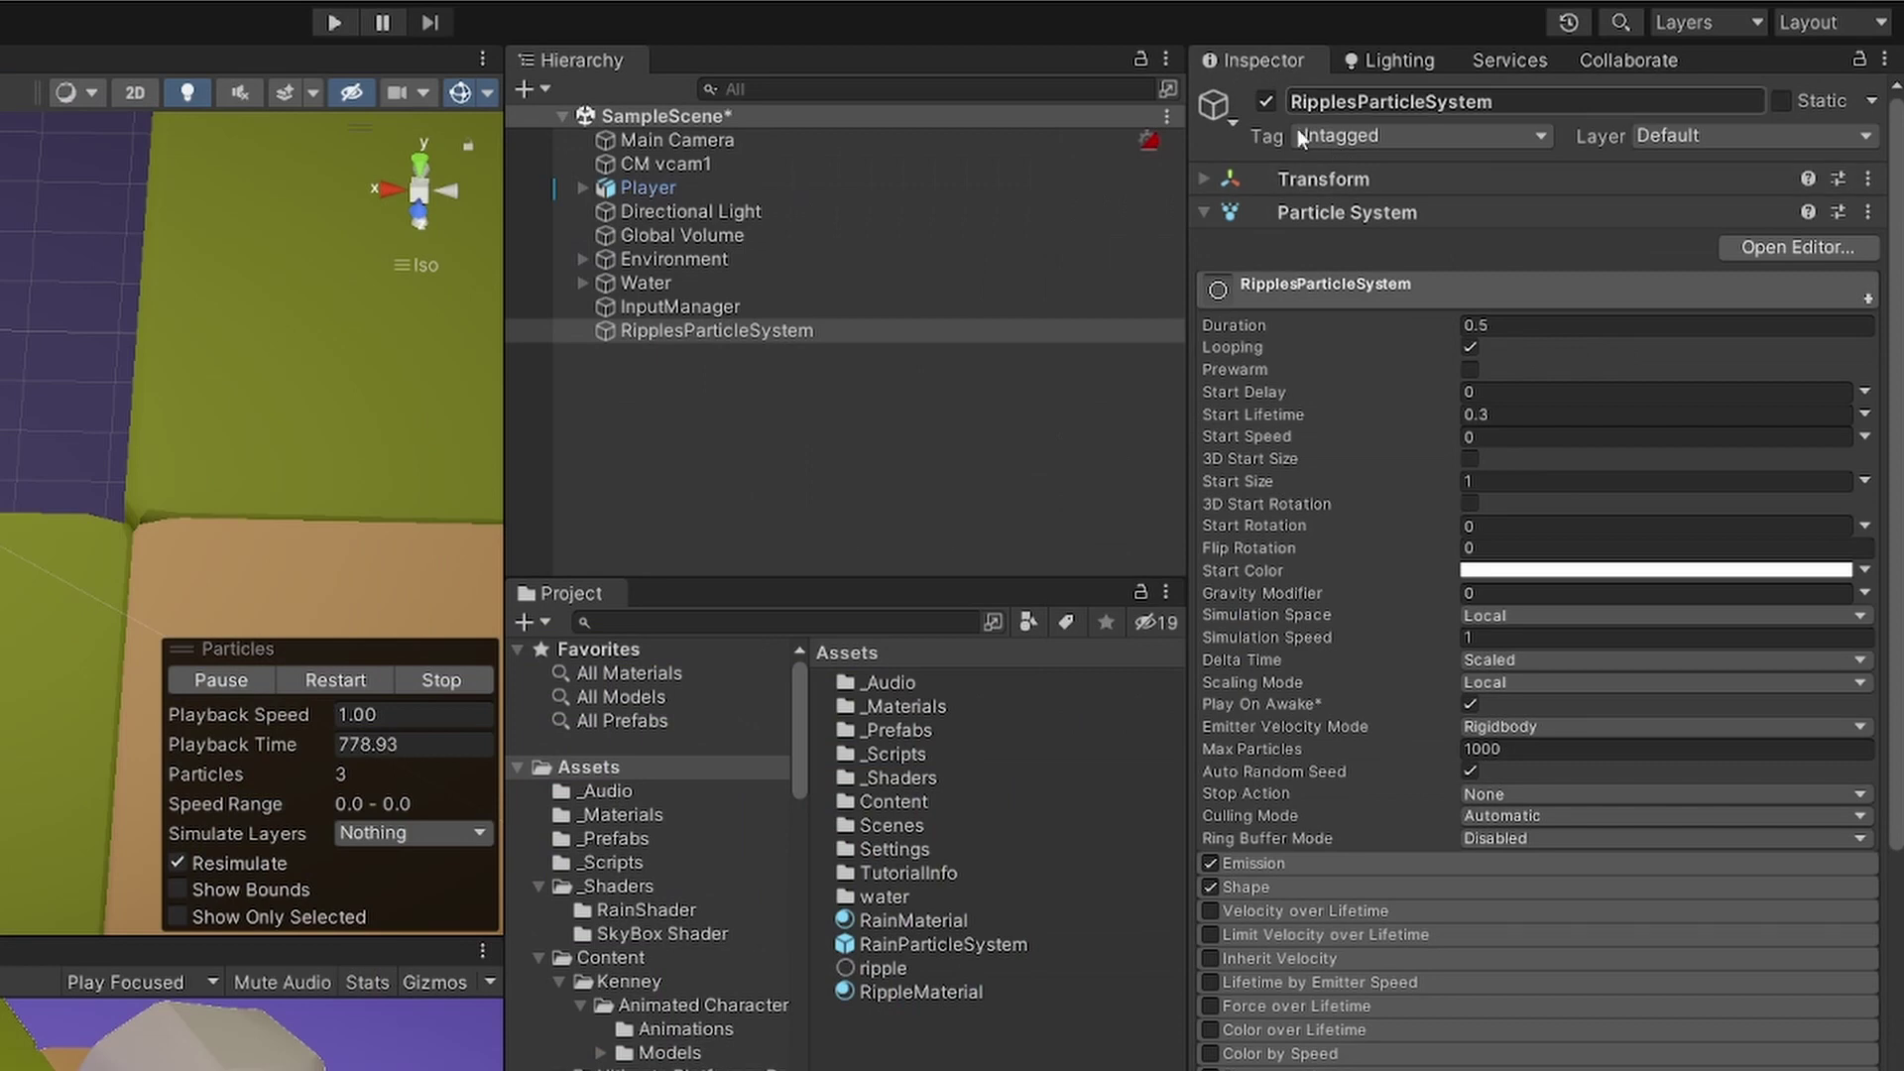
Set Emission Rate over Time to 0 and add one burst with Count 1
click(1308, 283)
click(1279, 321)
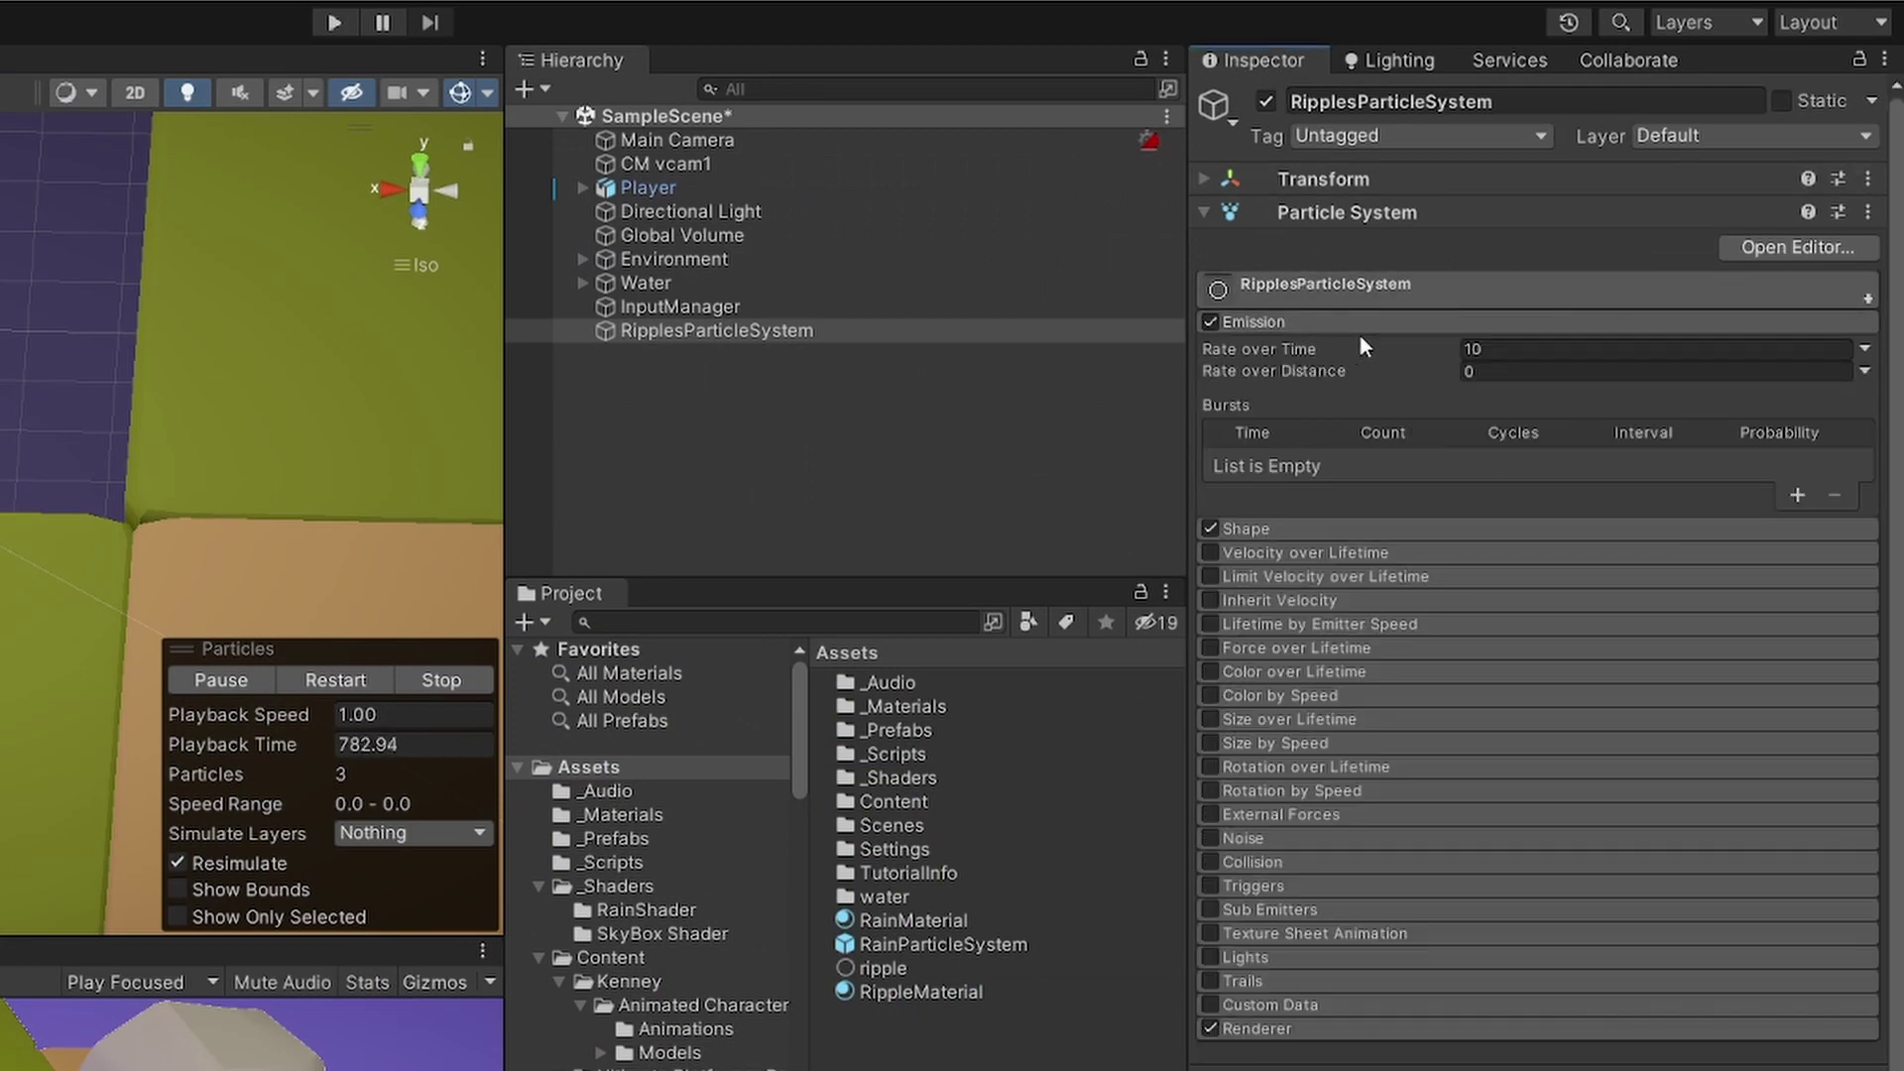
click(1494, 347)
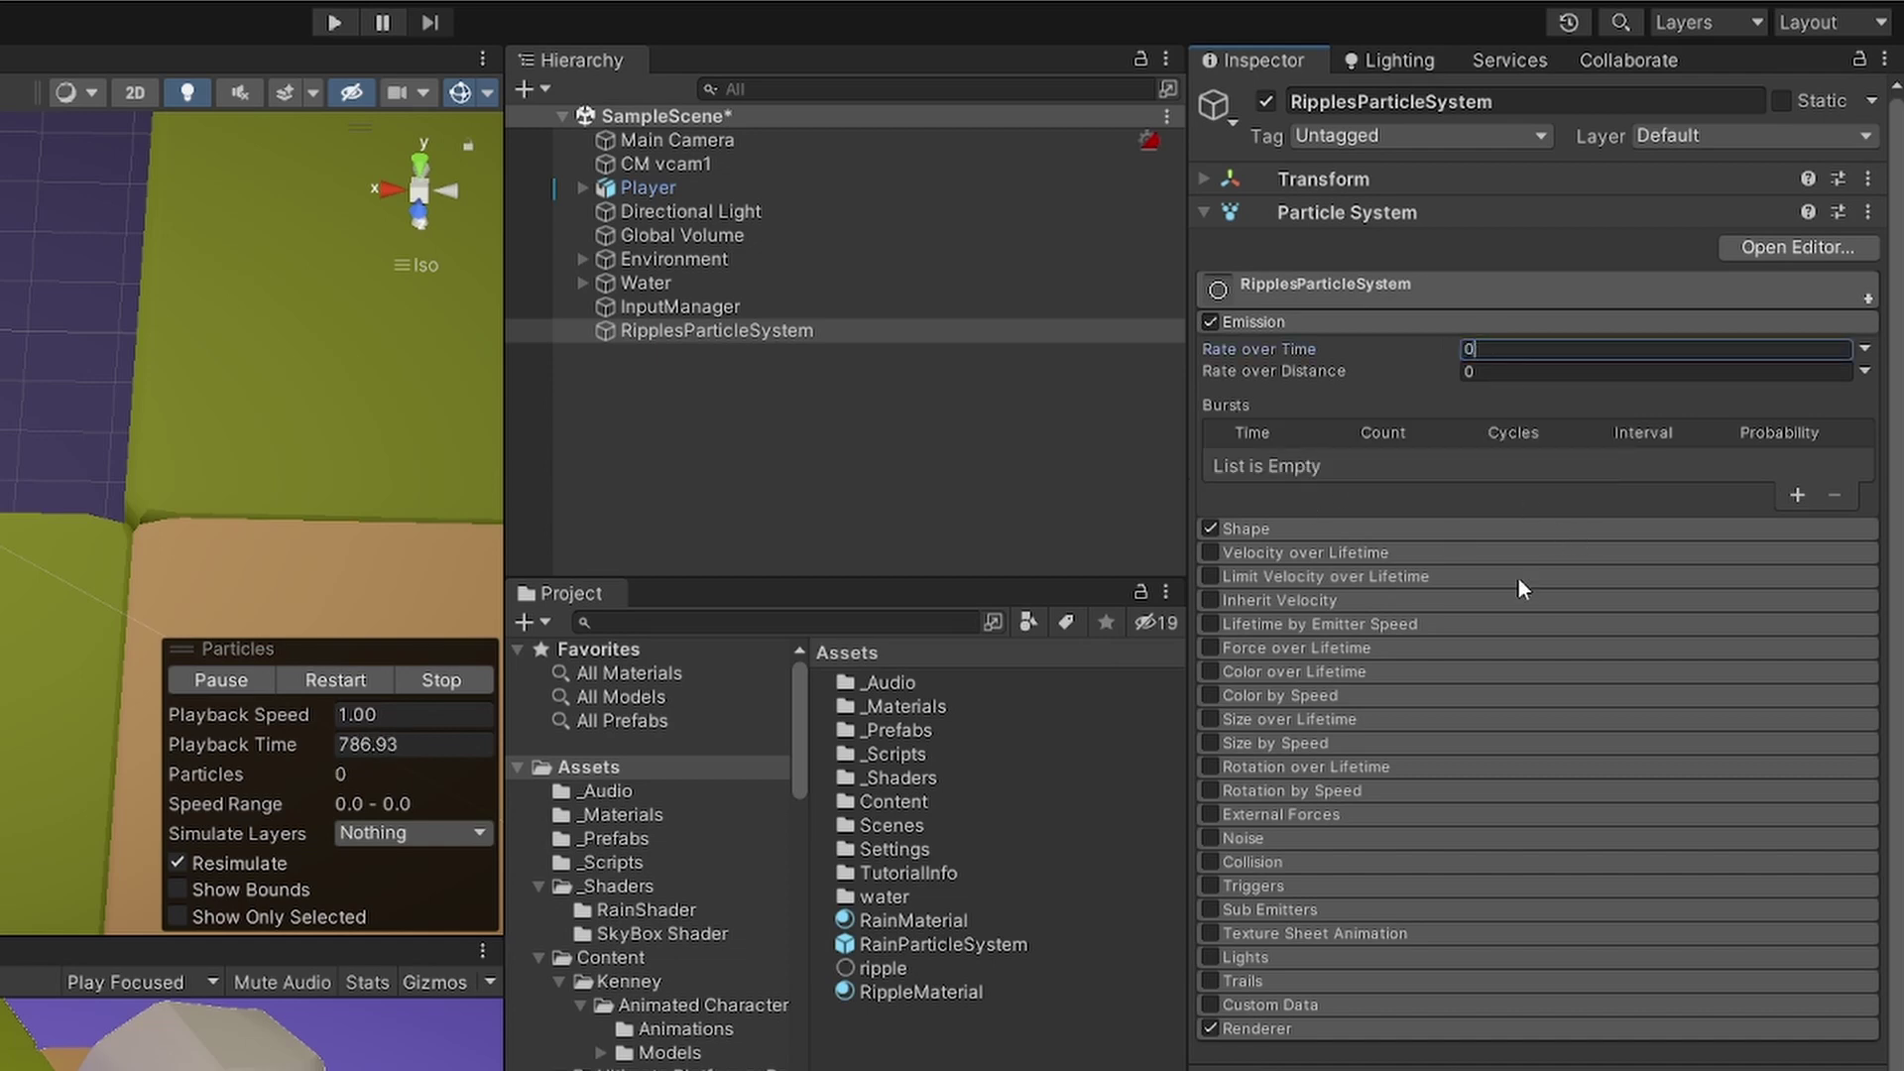
click(1798, 495)
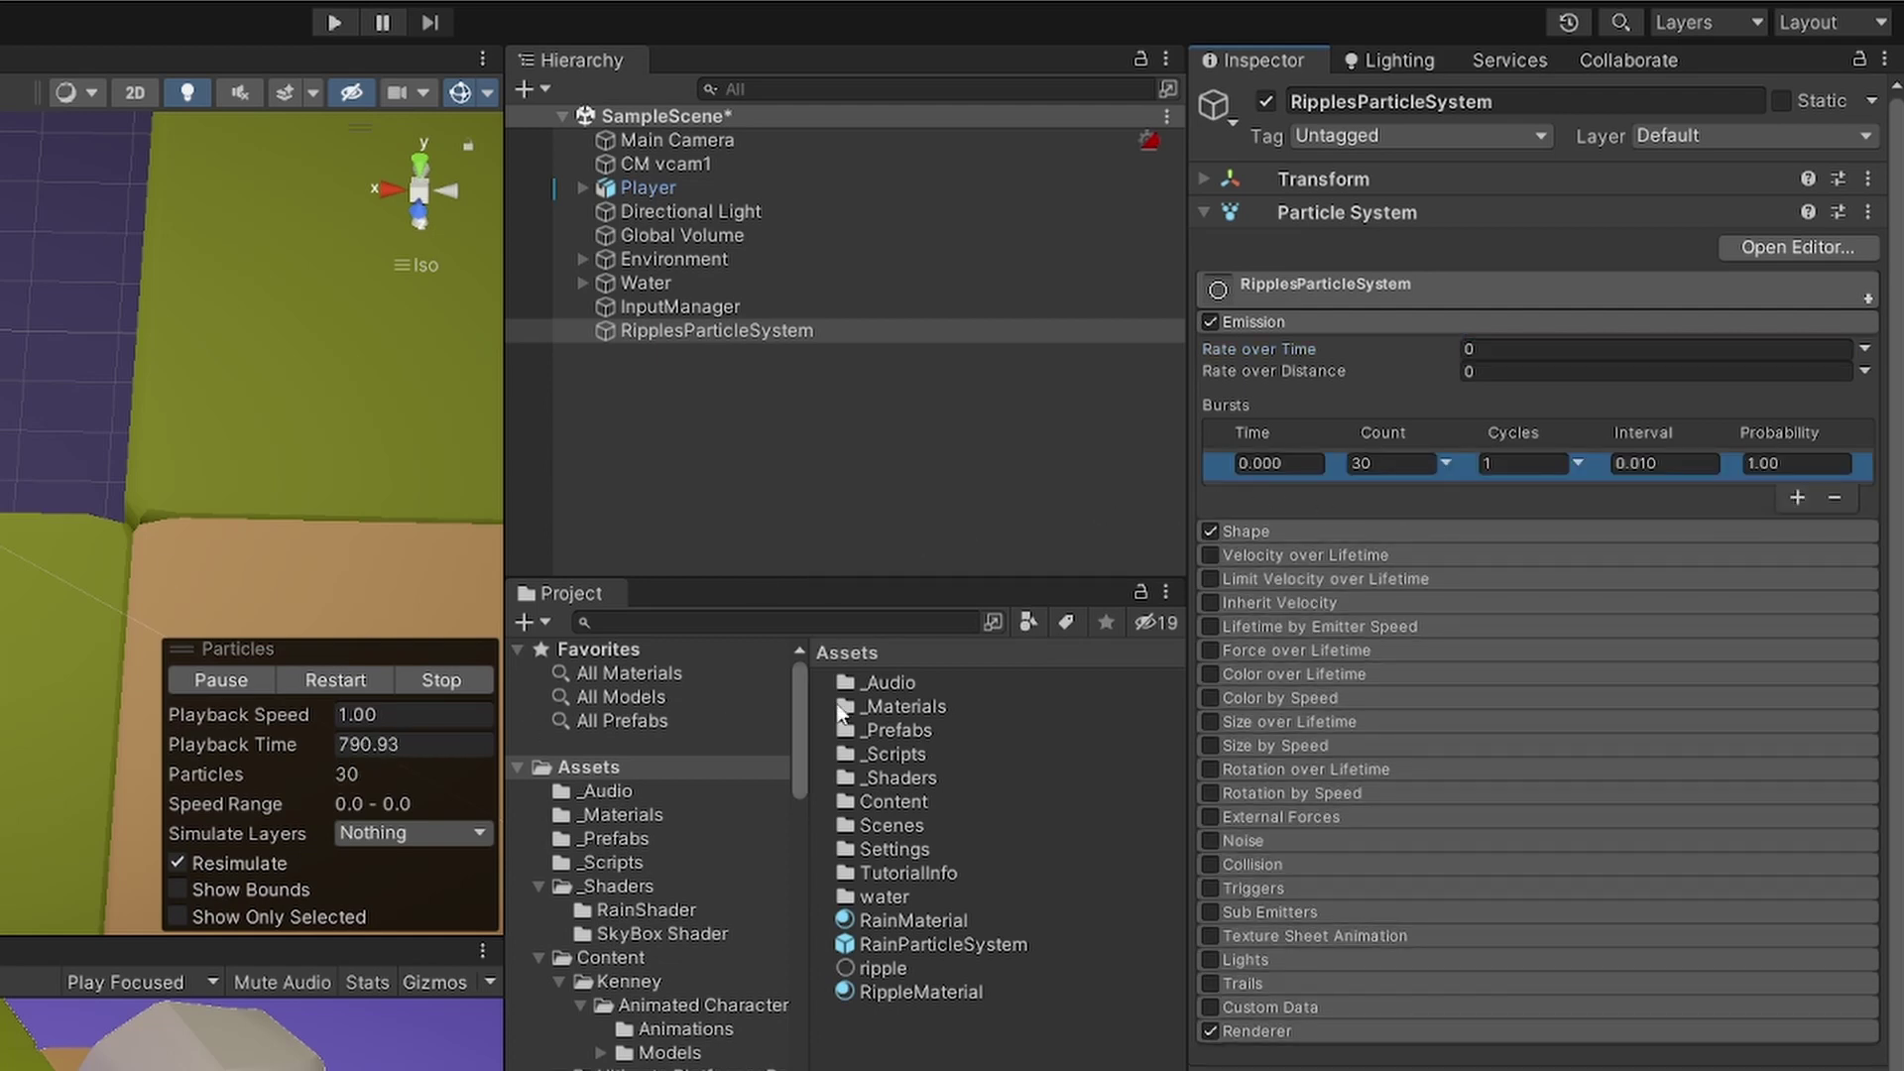
click(1388, 463)
text(1)
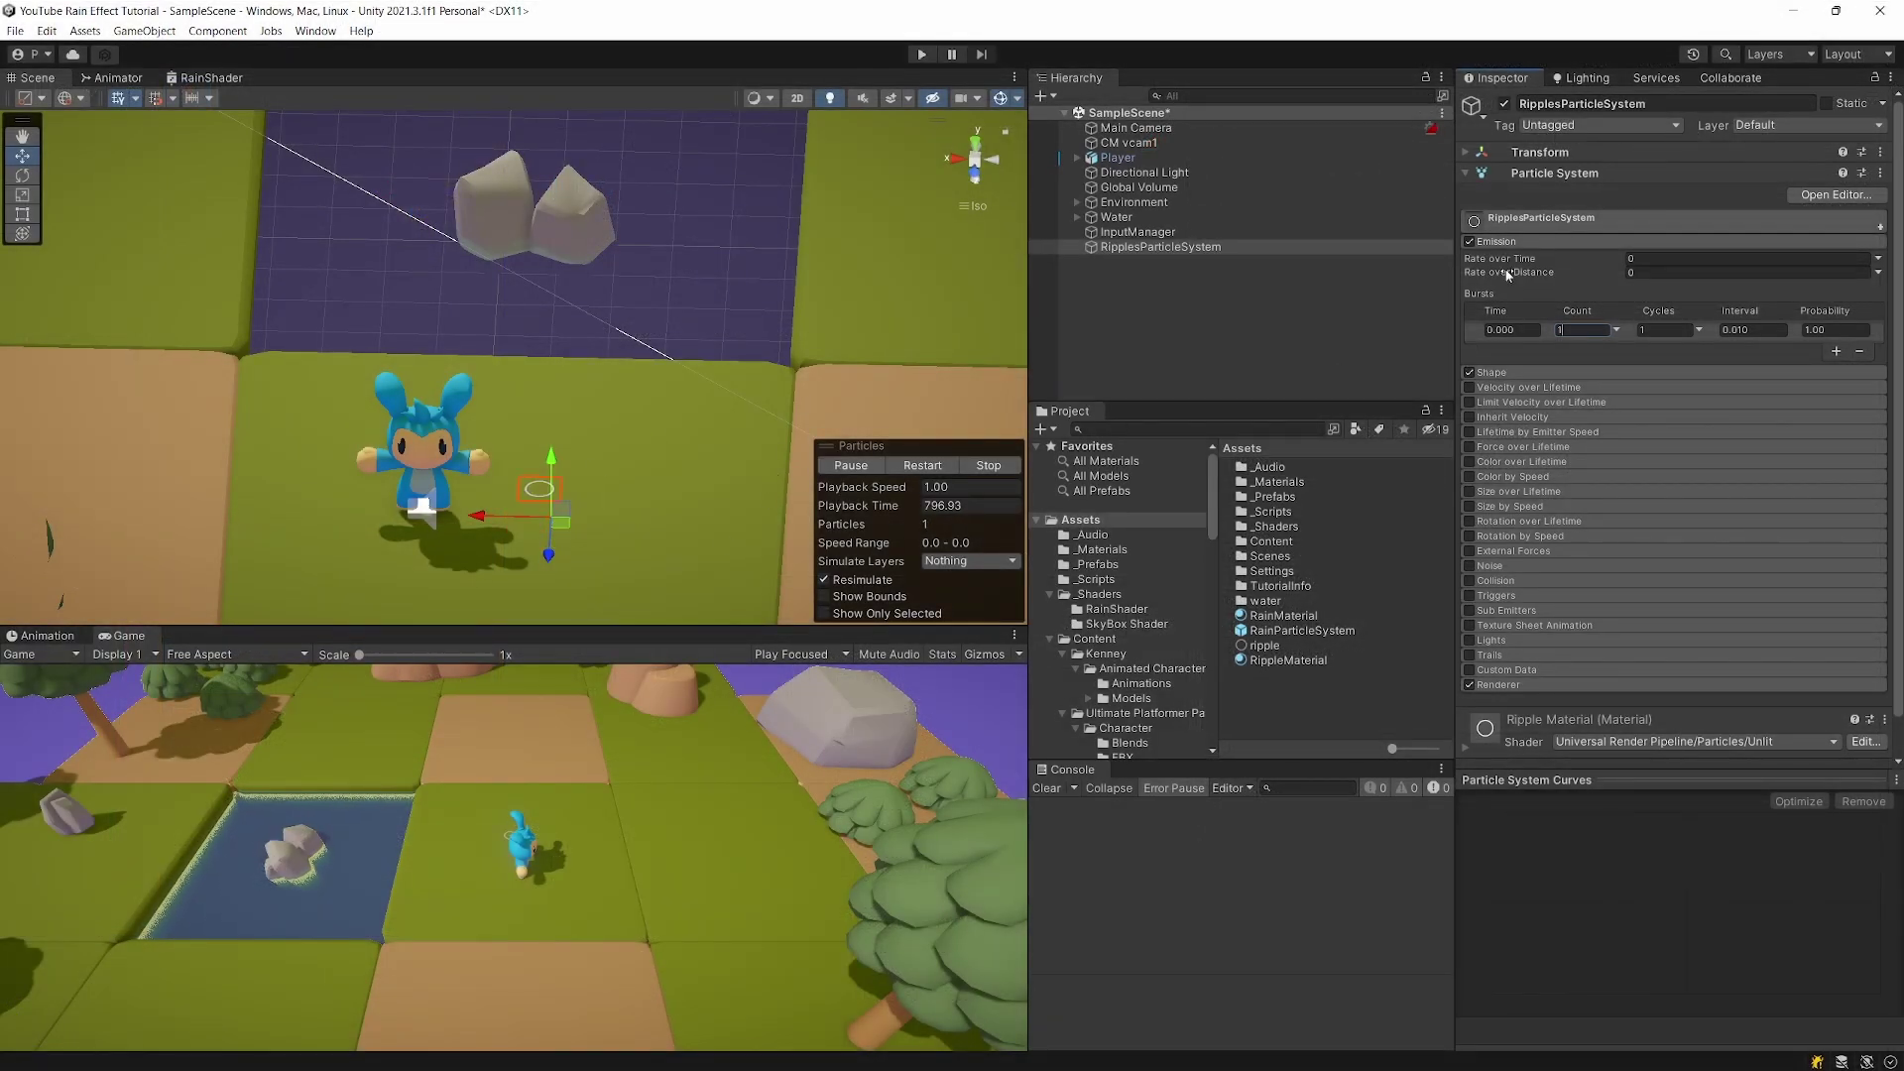
click(1506, 242)
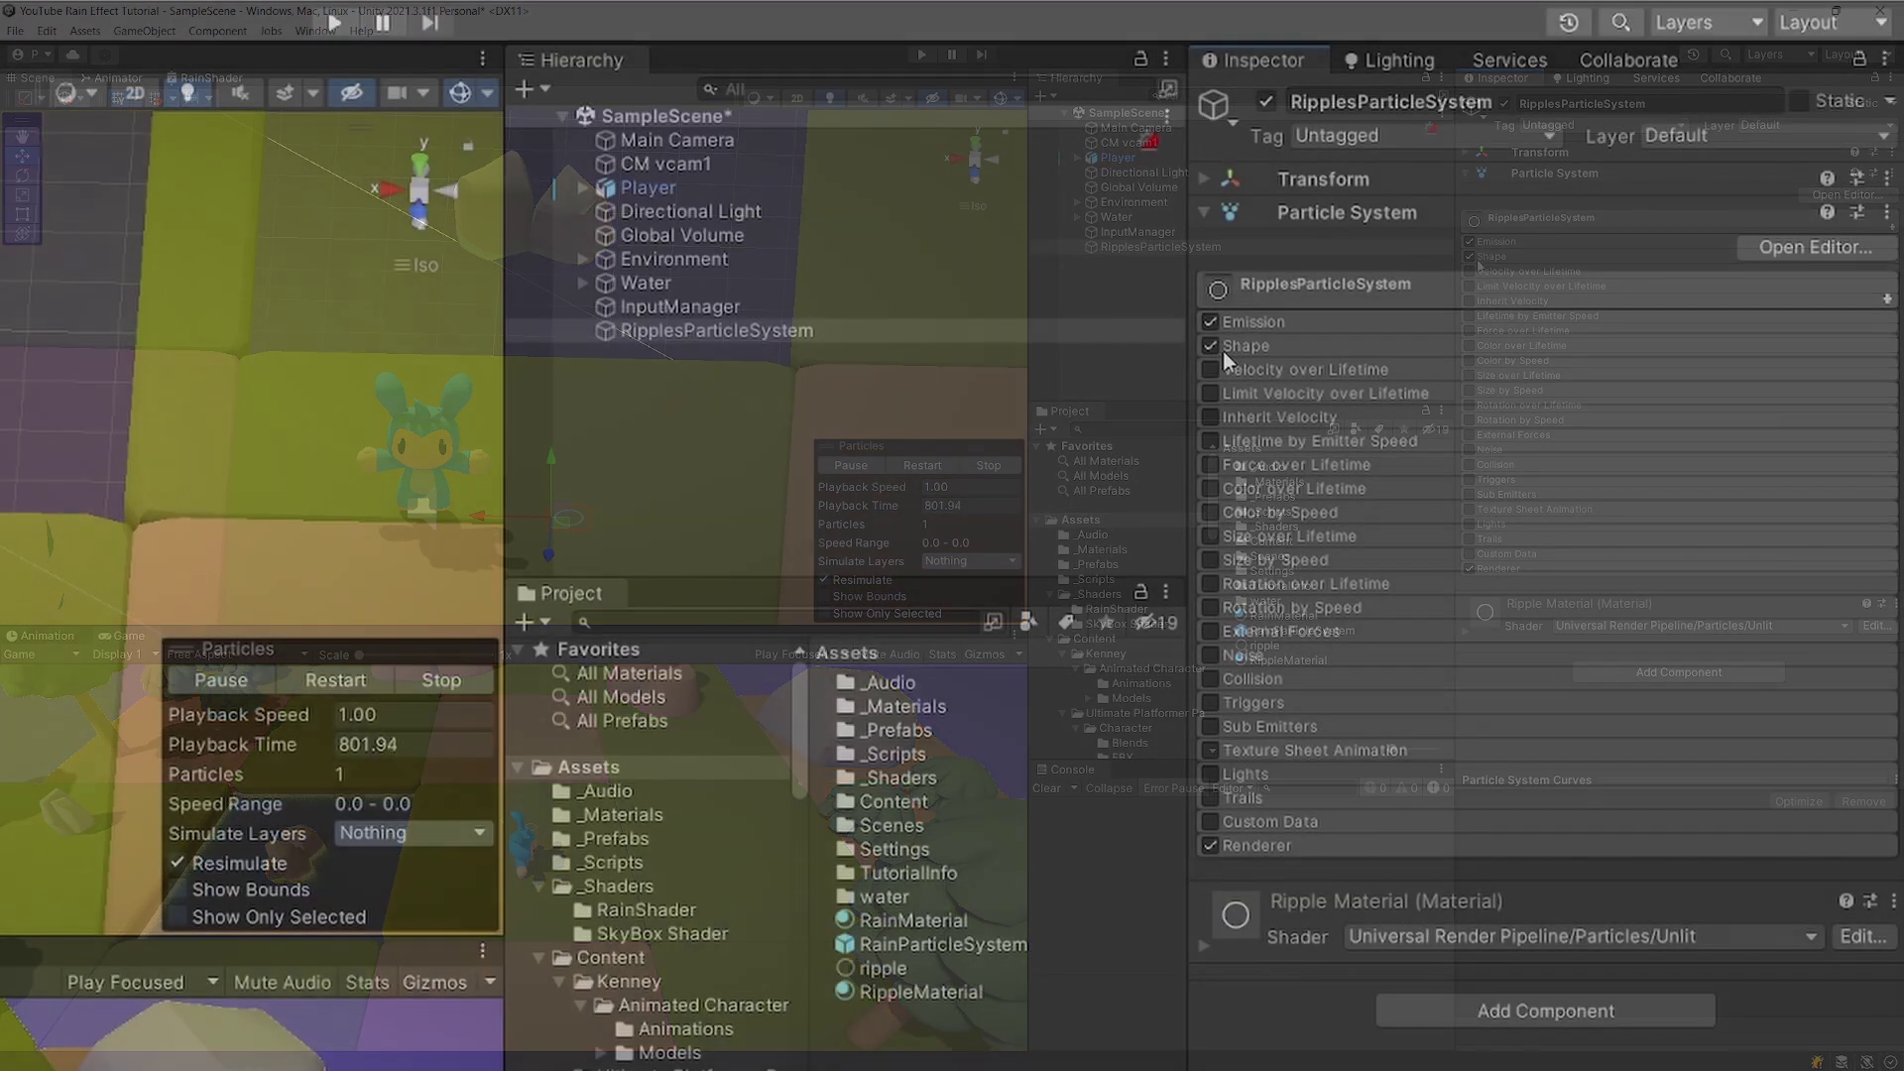
Change the emitter Shape from Cone to Circle with Radius 0.01
click(1234, 347)
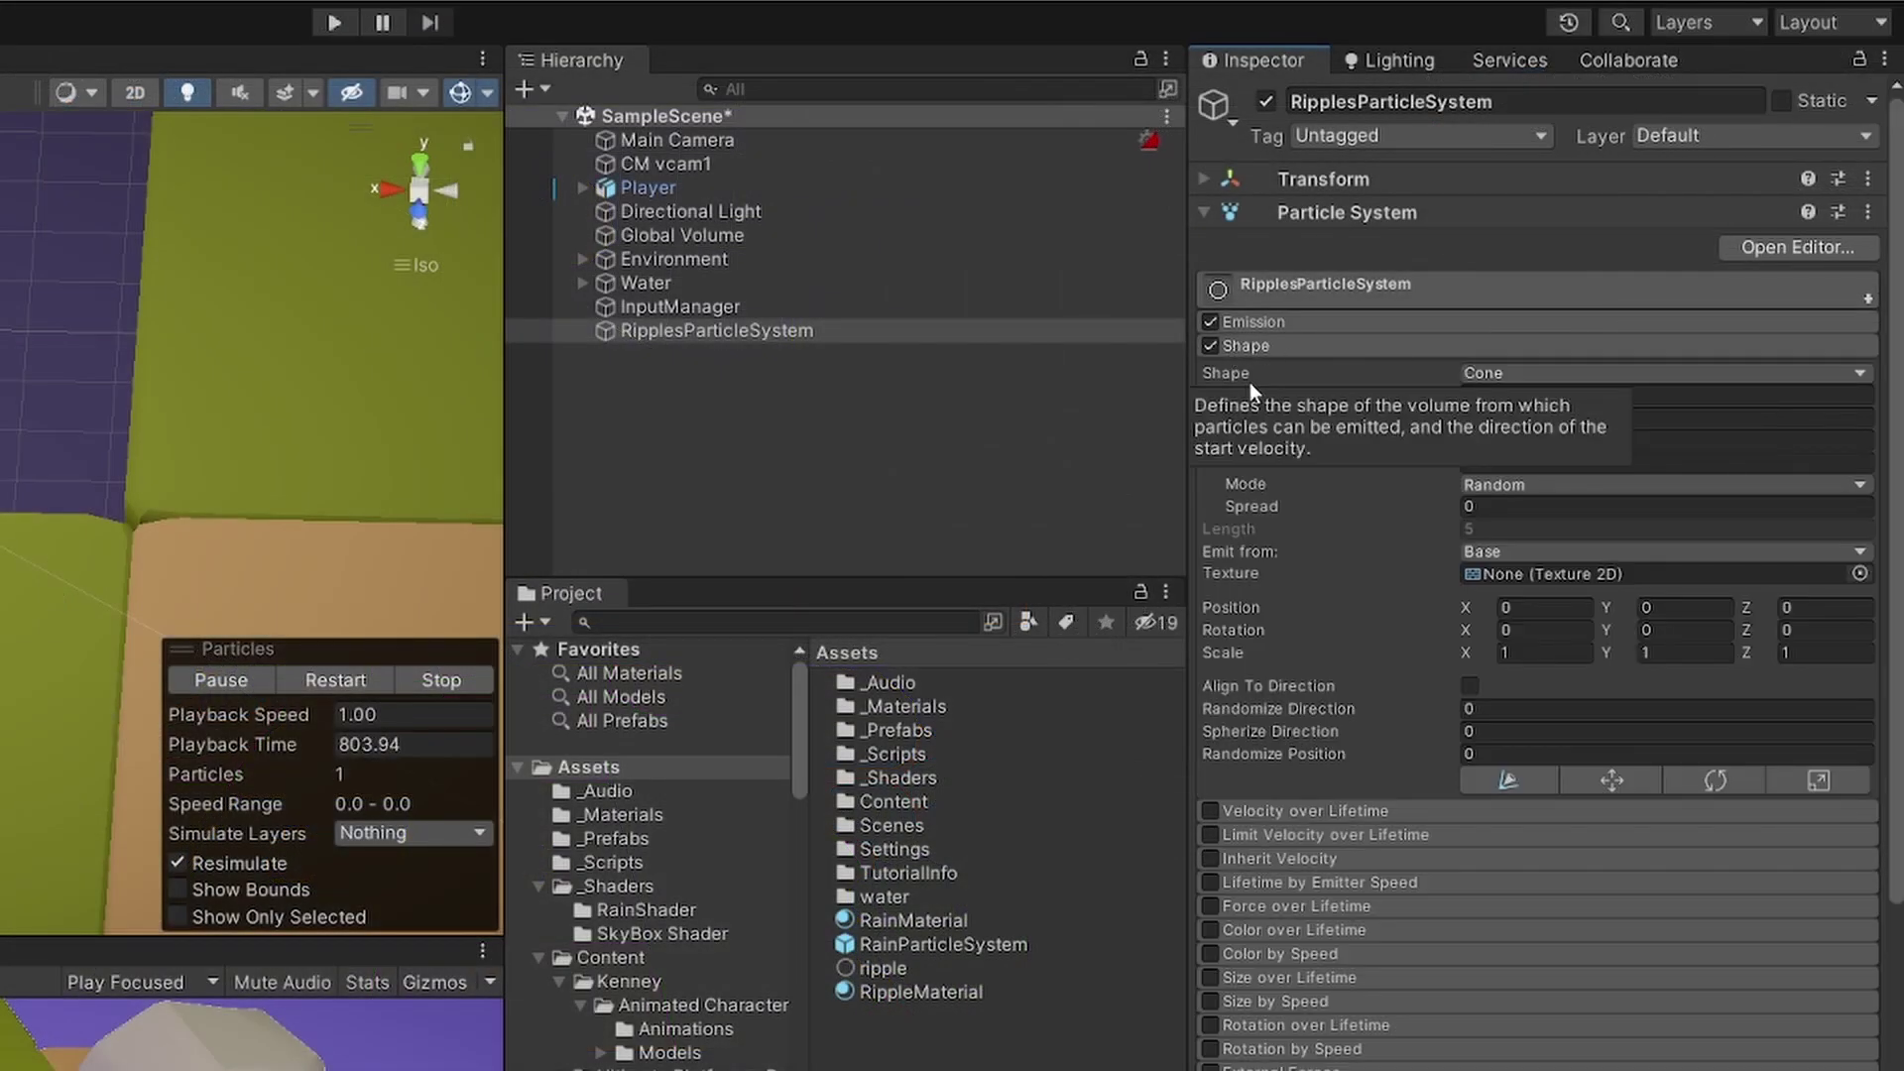
click(1538, 374)
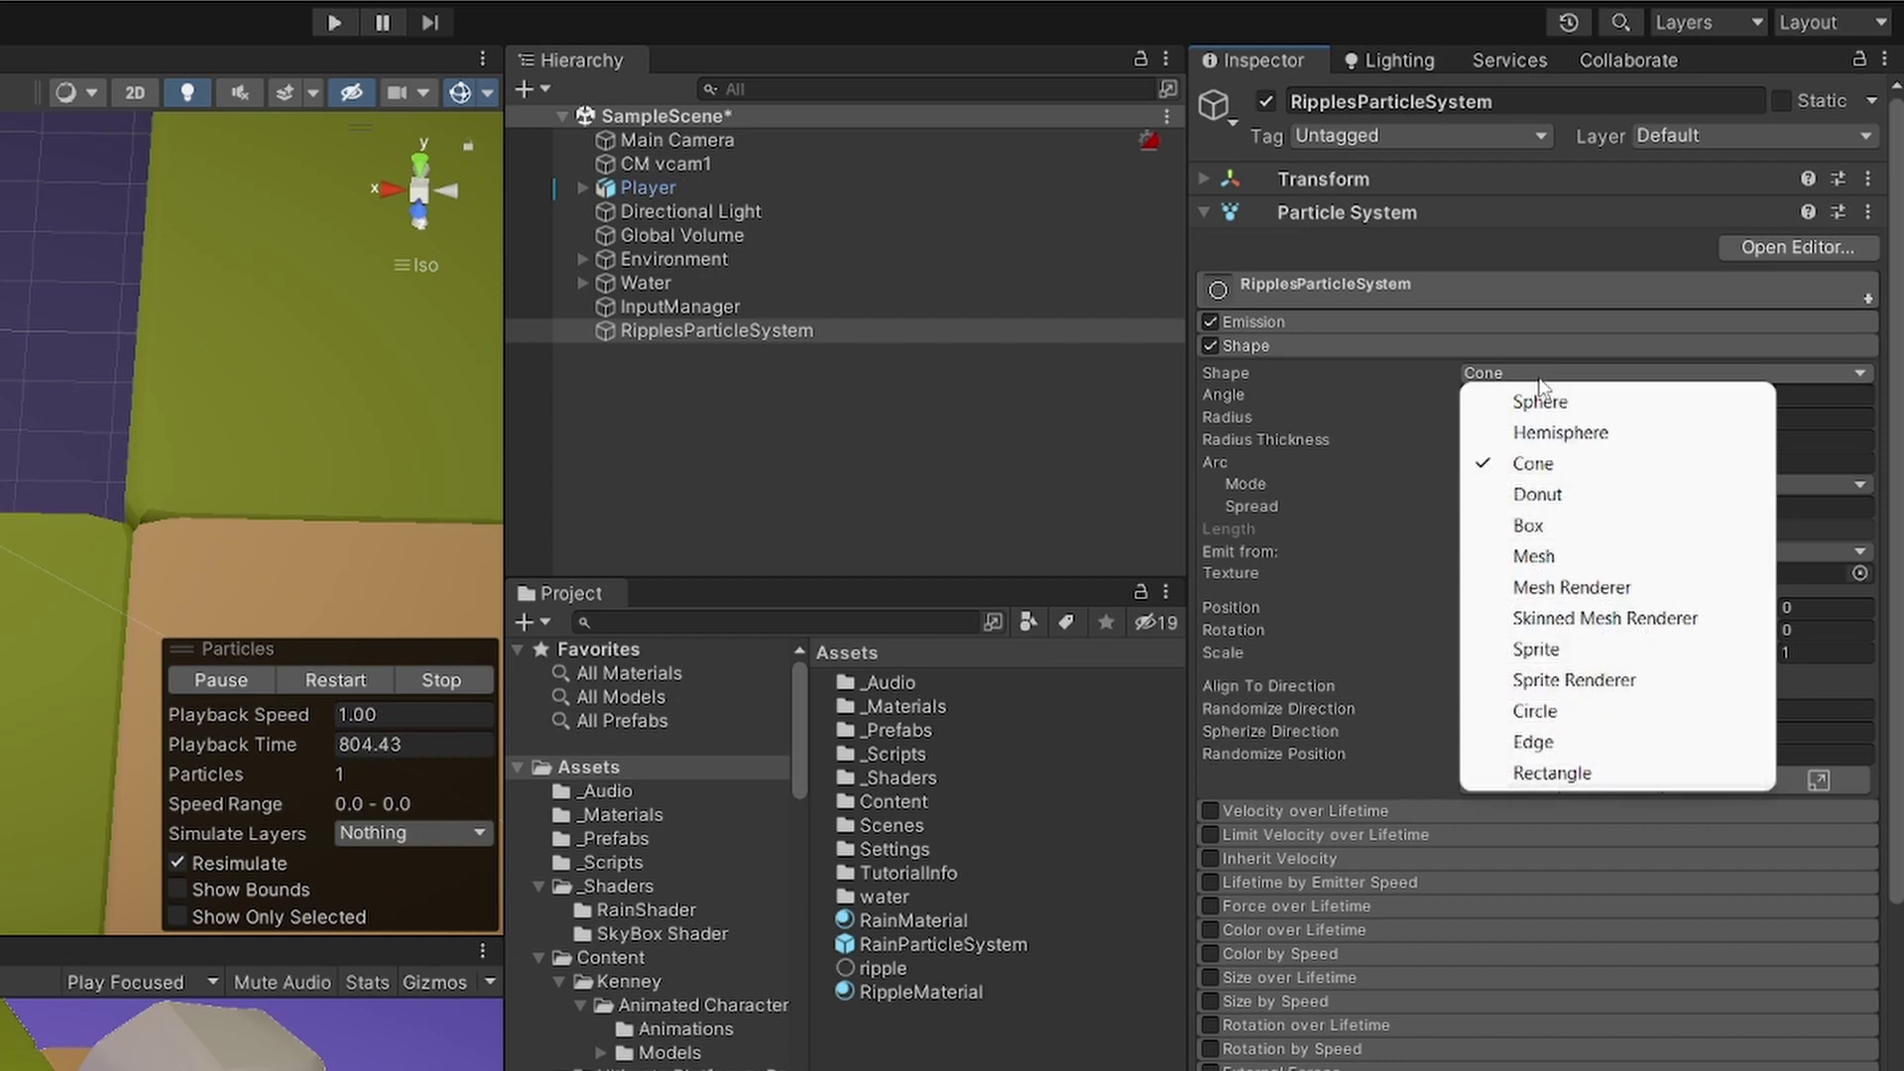
click(1569, 710)
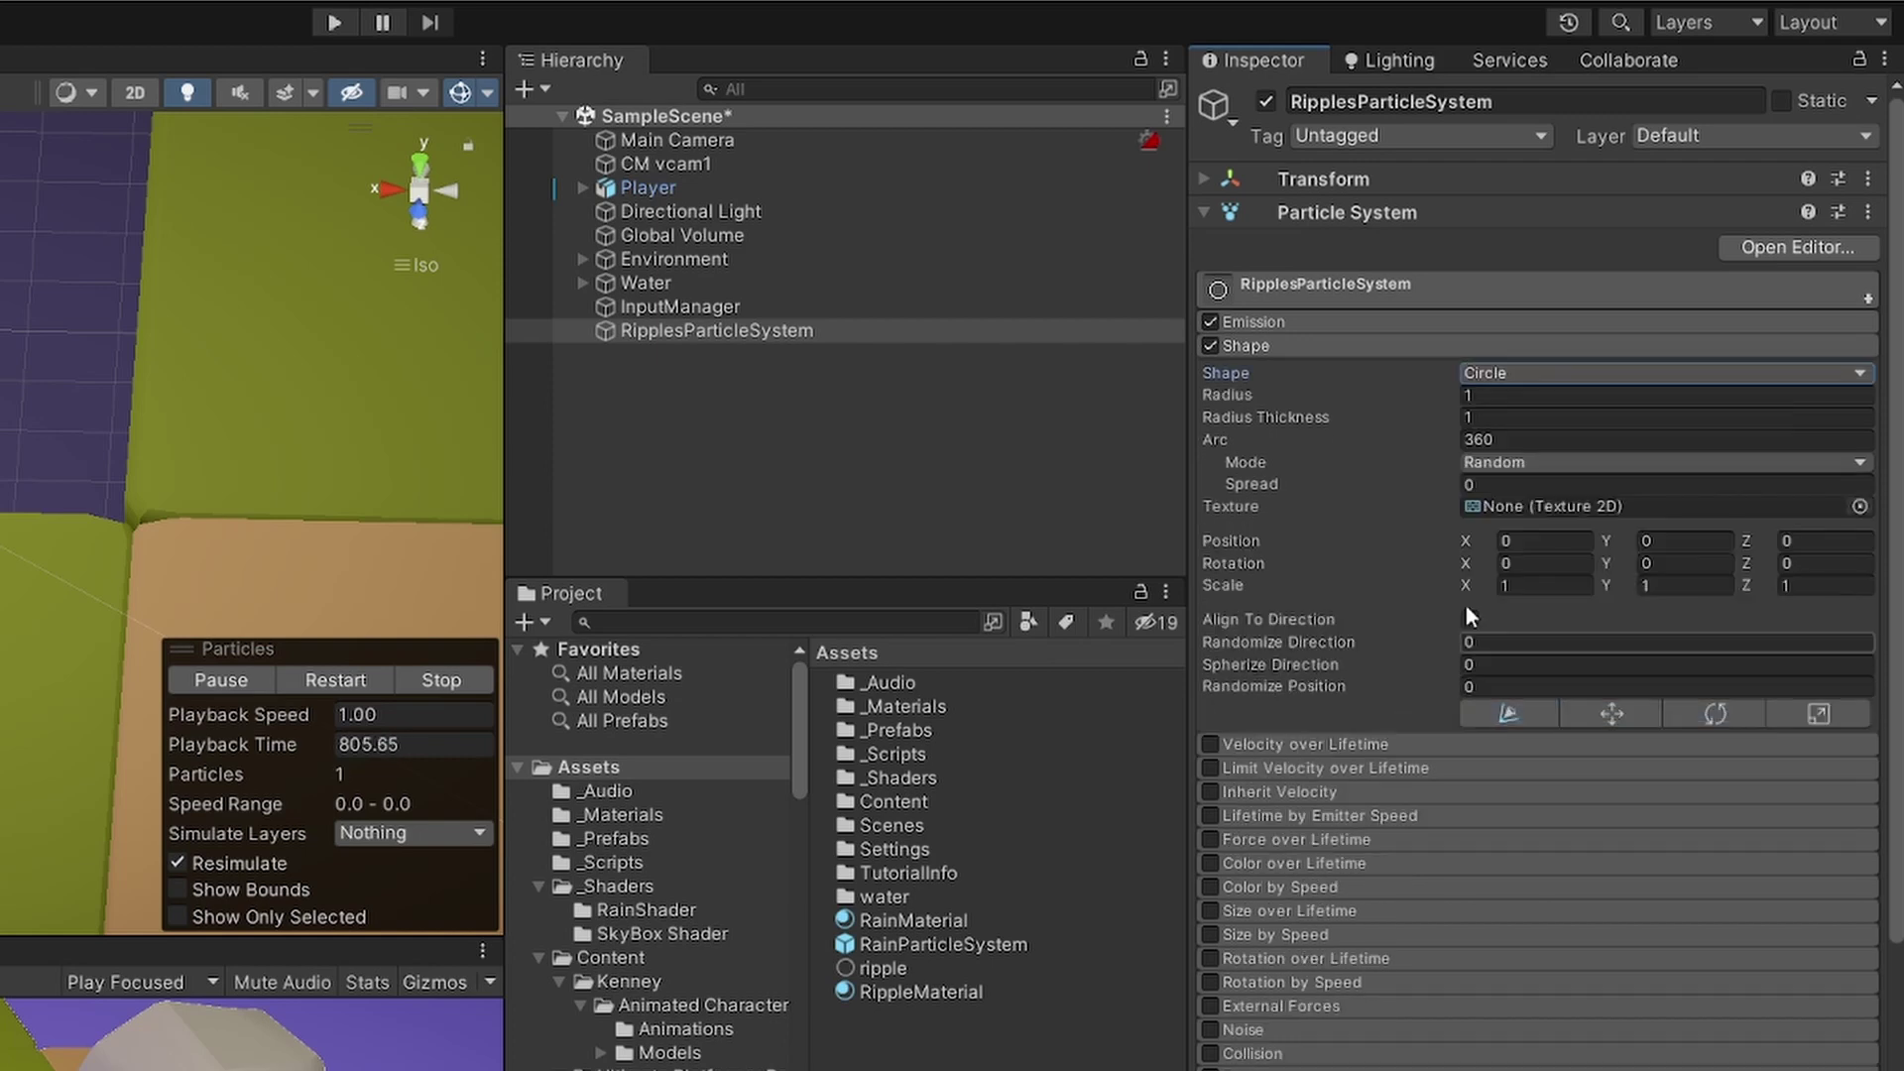
click(1499, 396)
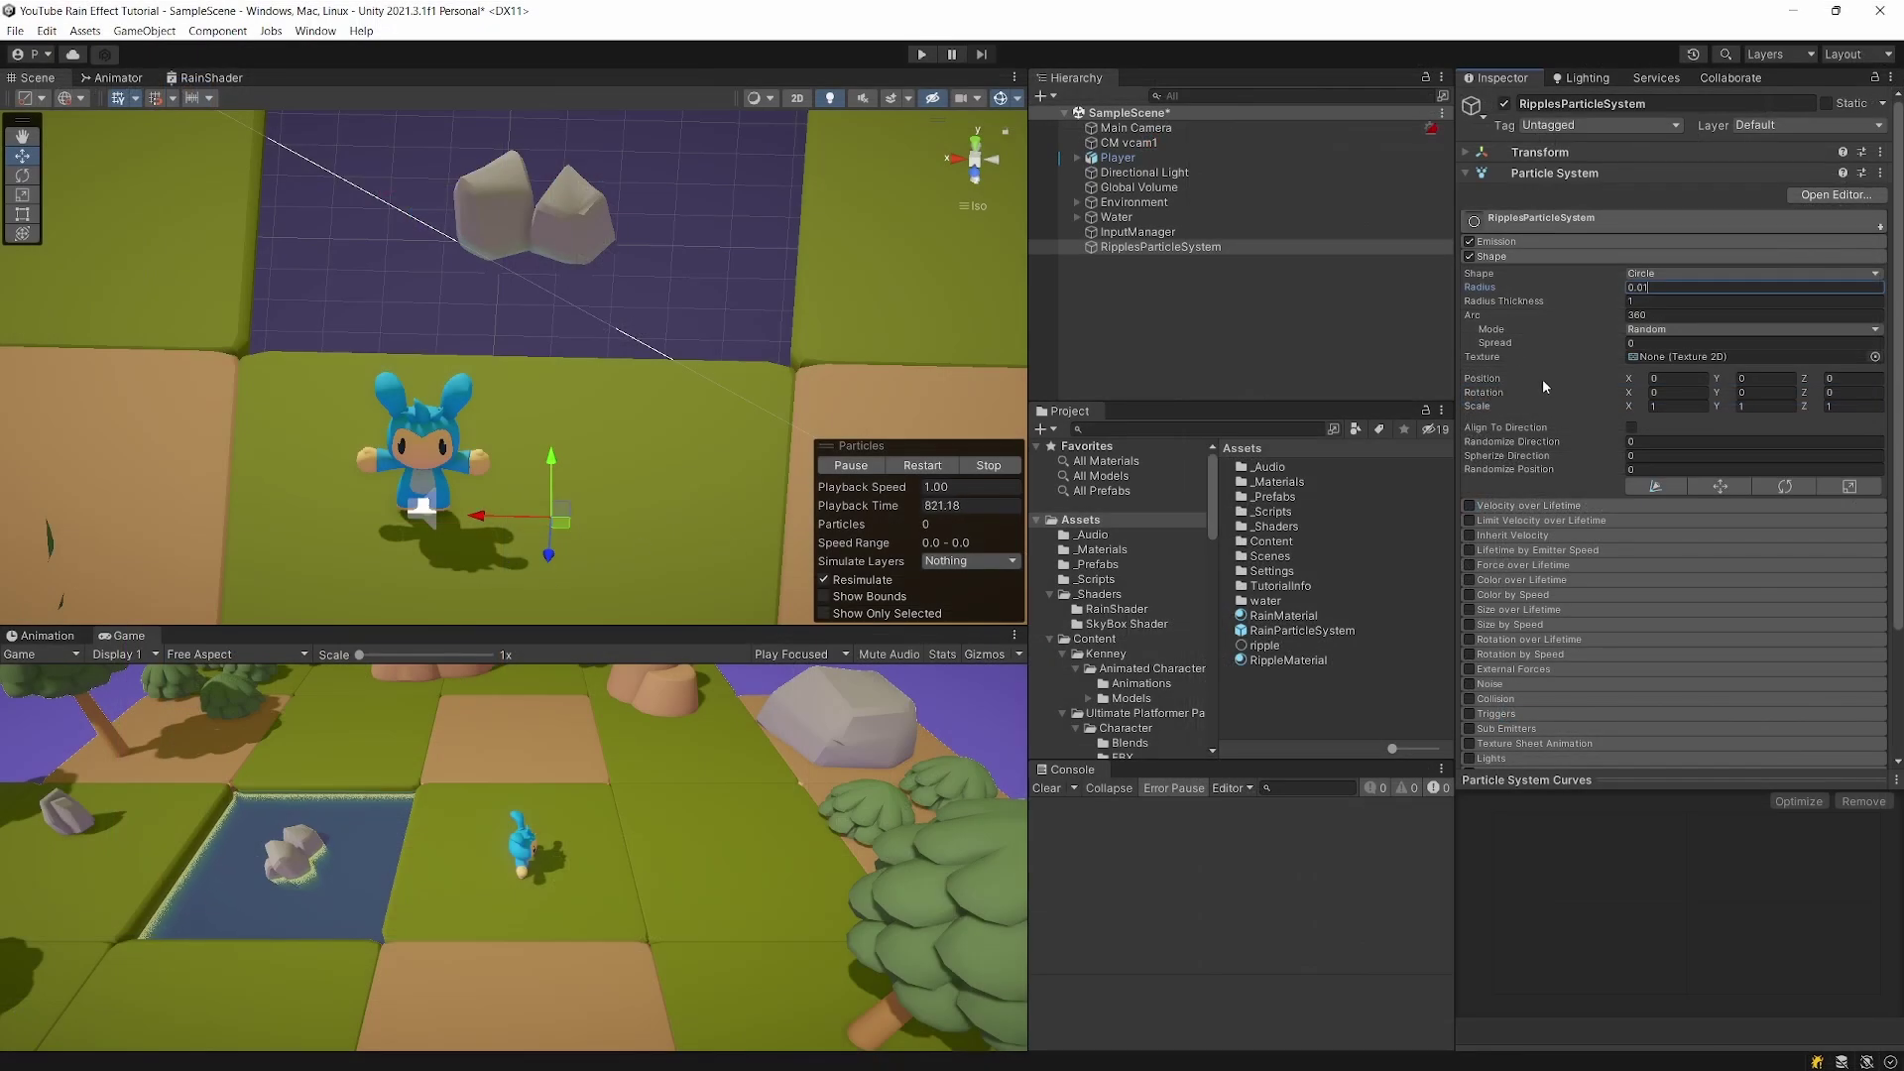
click(1504, 258)
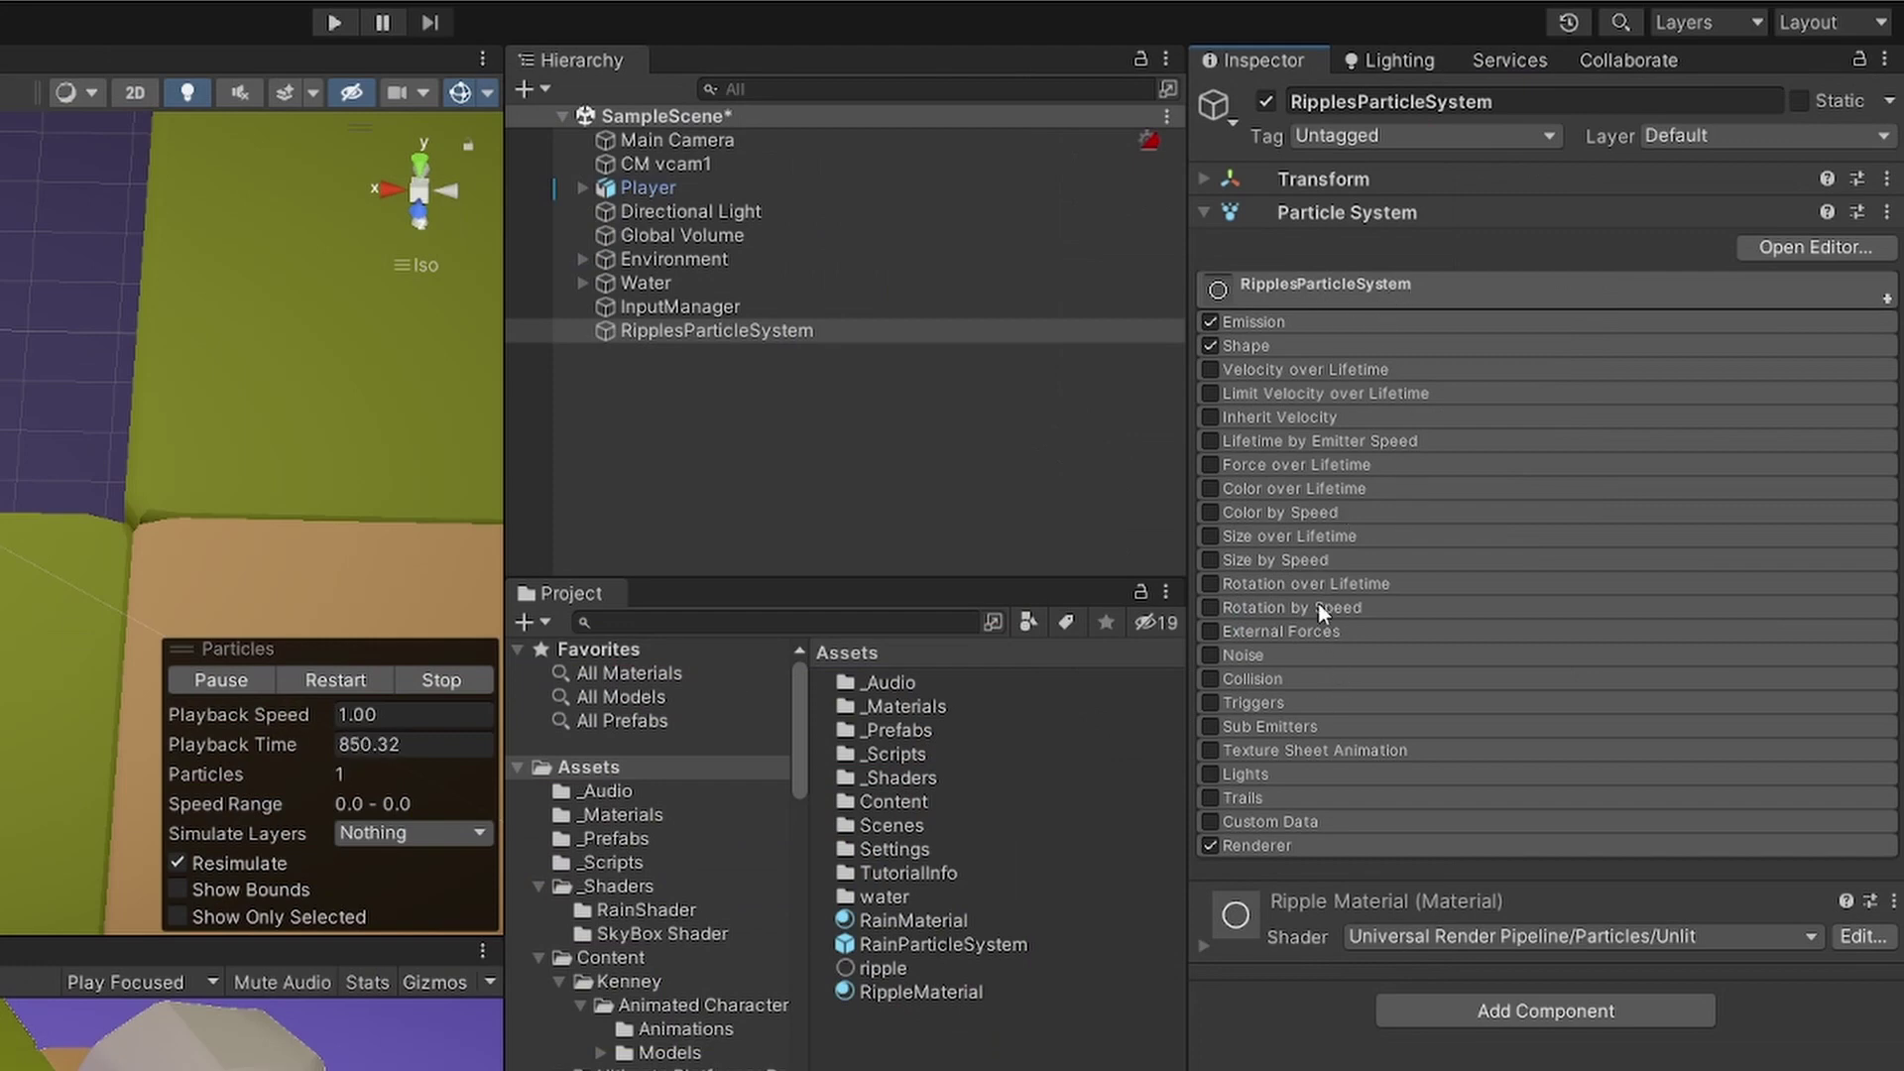
Enable Size over Lifetime with a size curve rising from 0 to about 2.1
click(1211, 537)
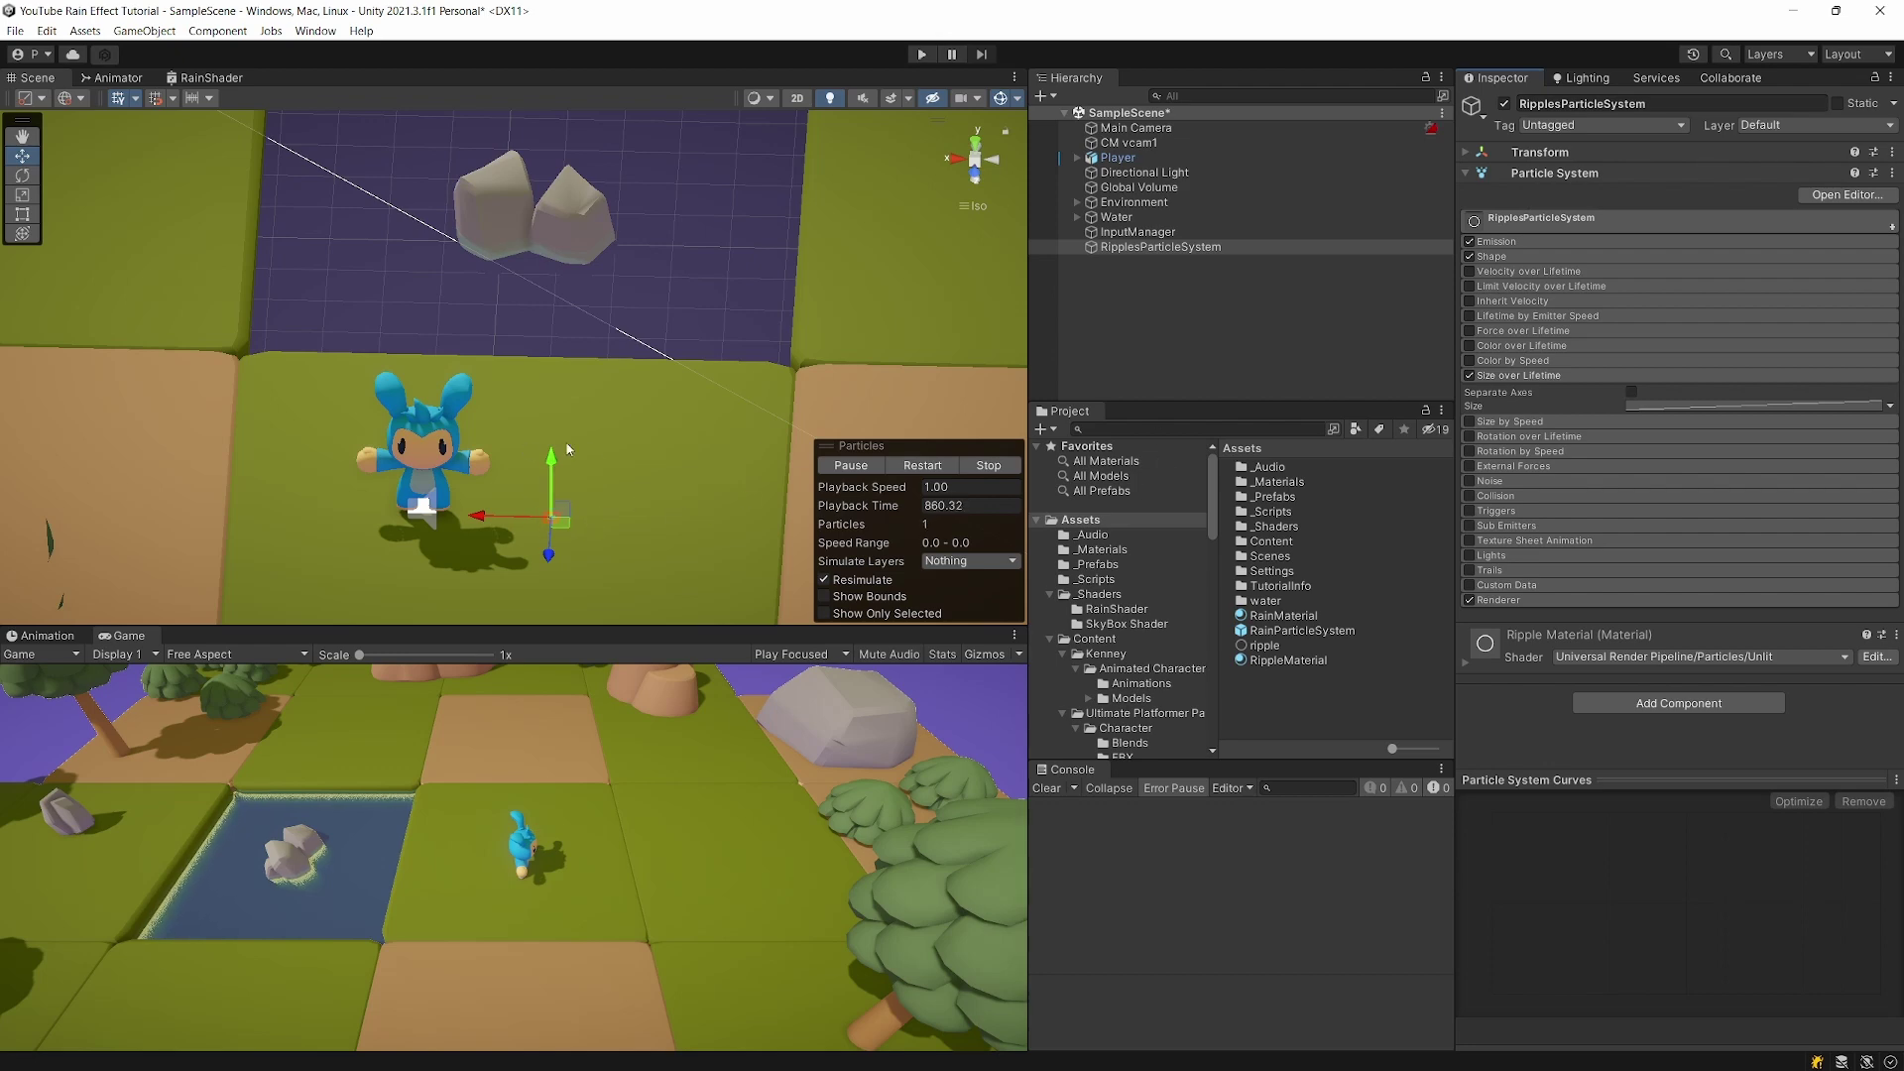
click(1730, 402)
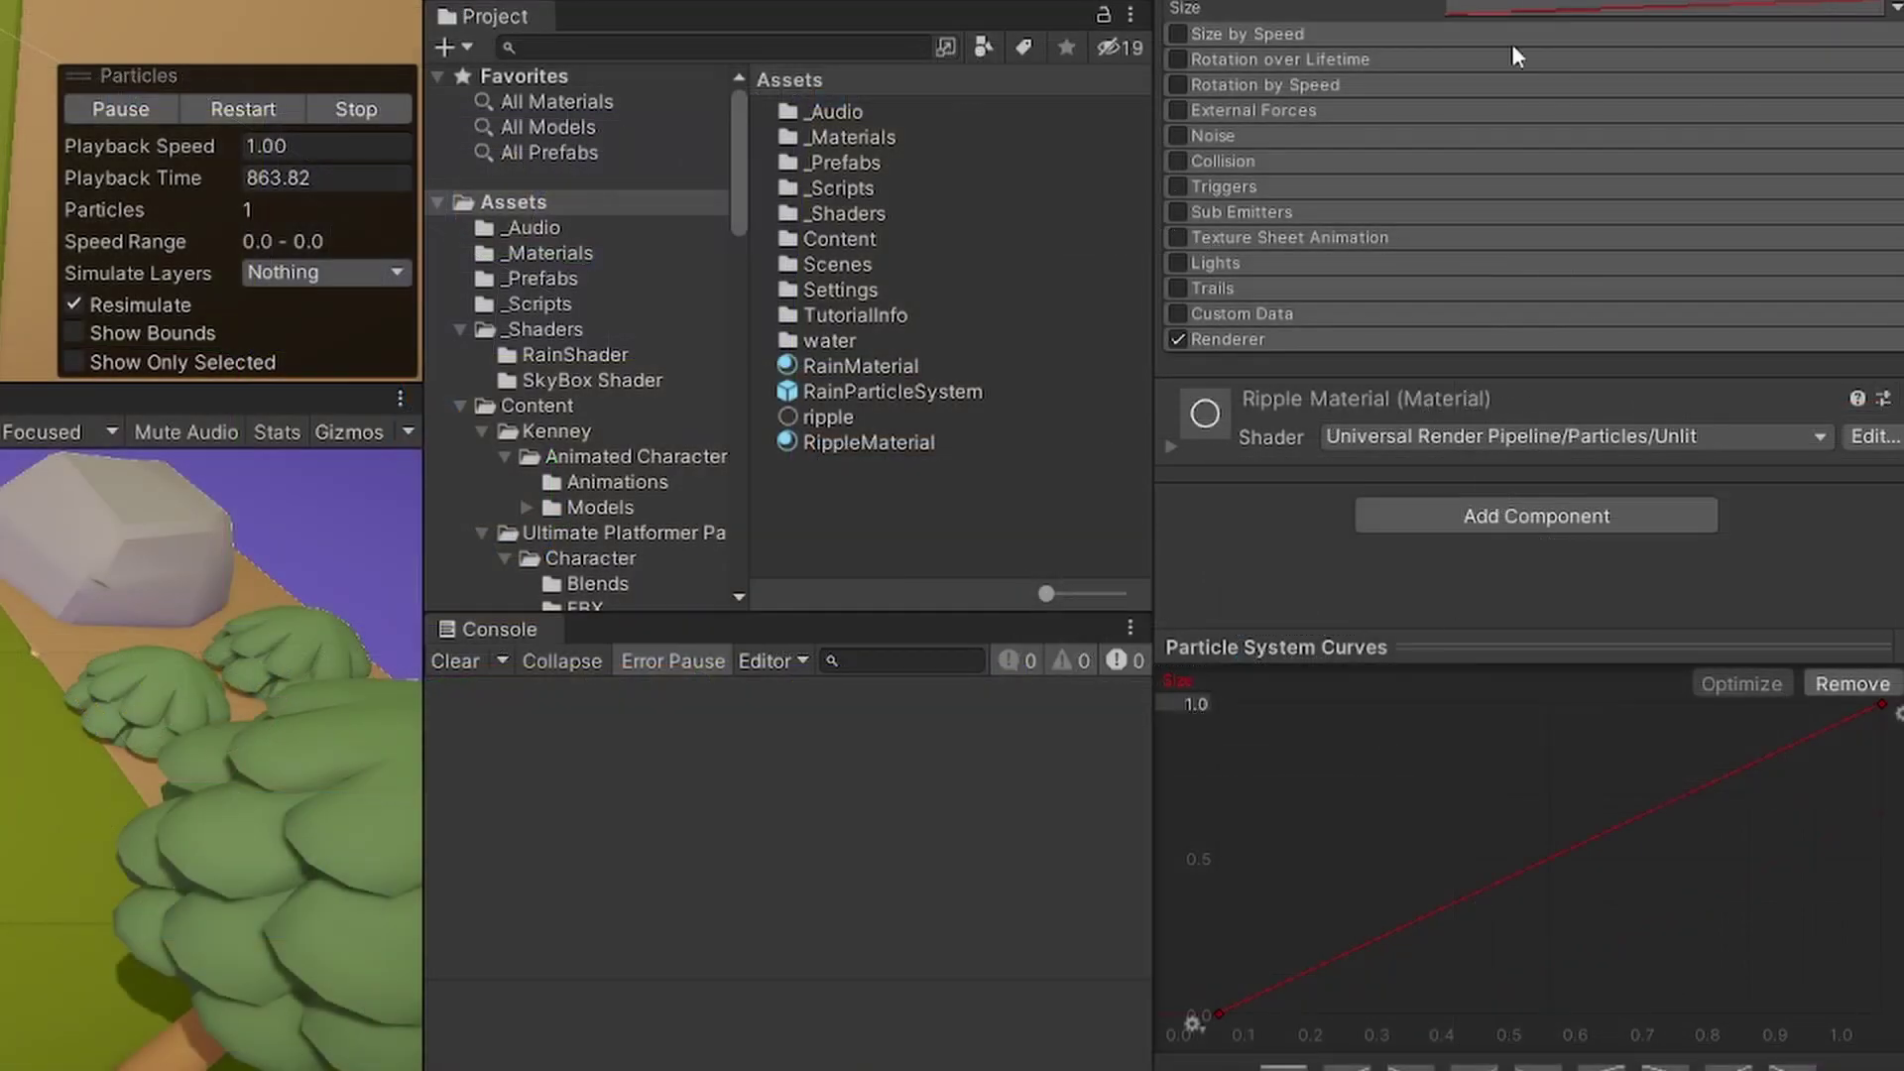
drag(1503, 635, 1498, 681)
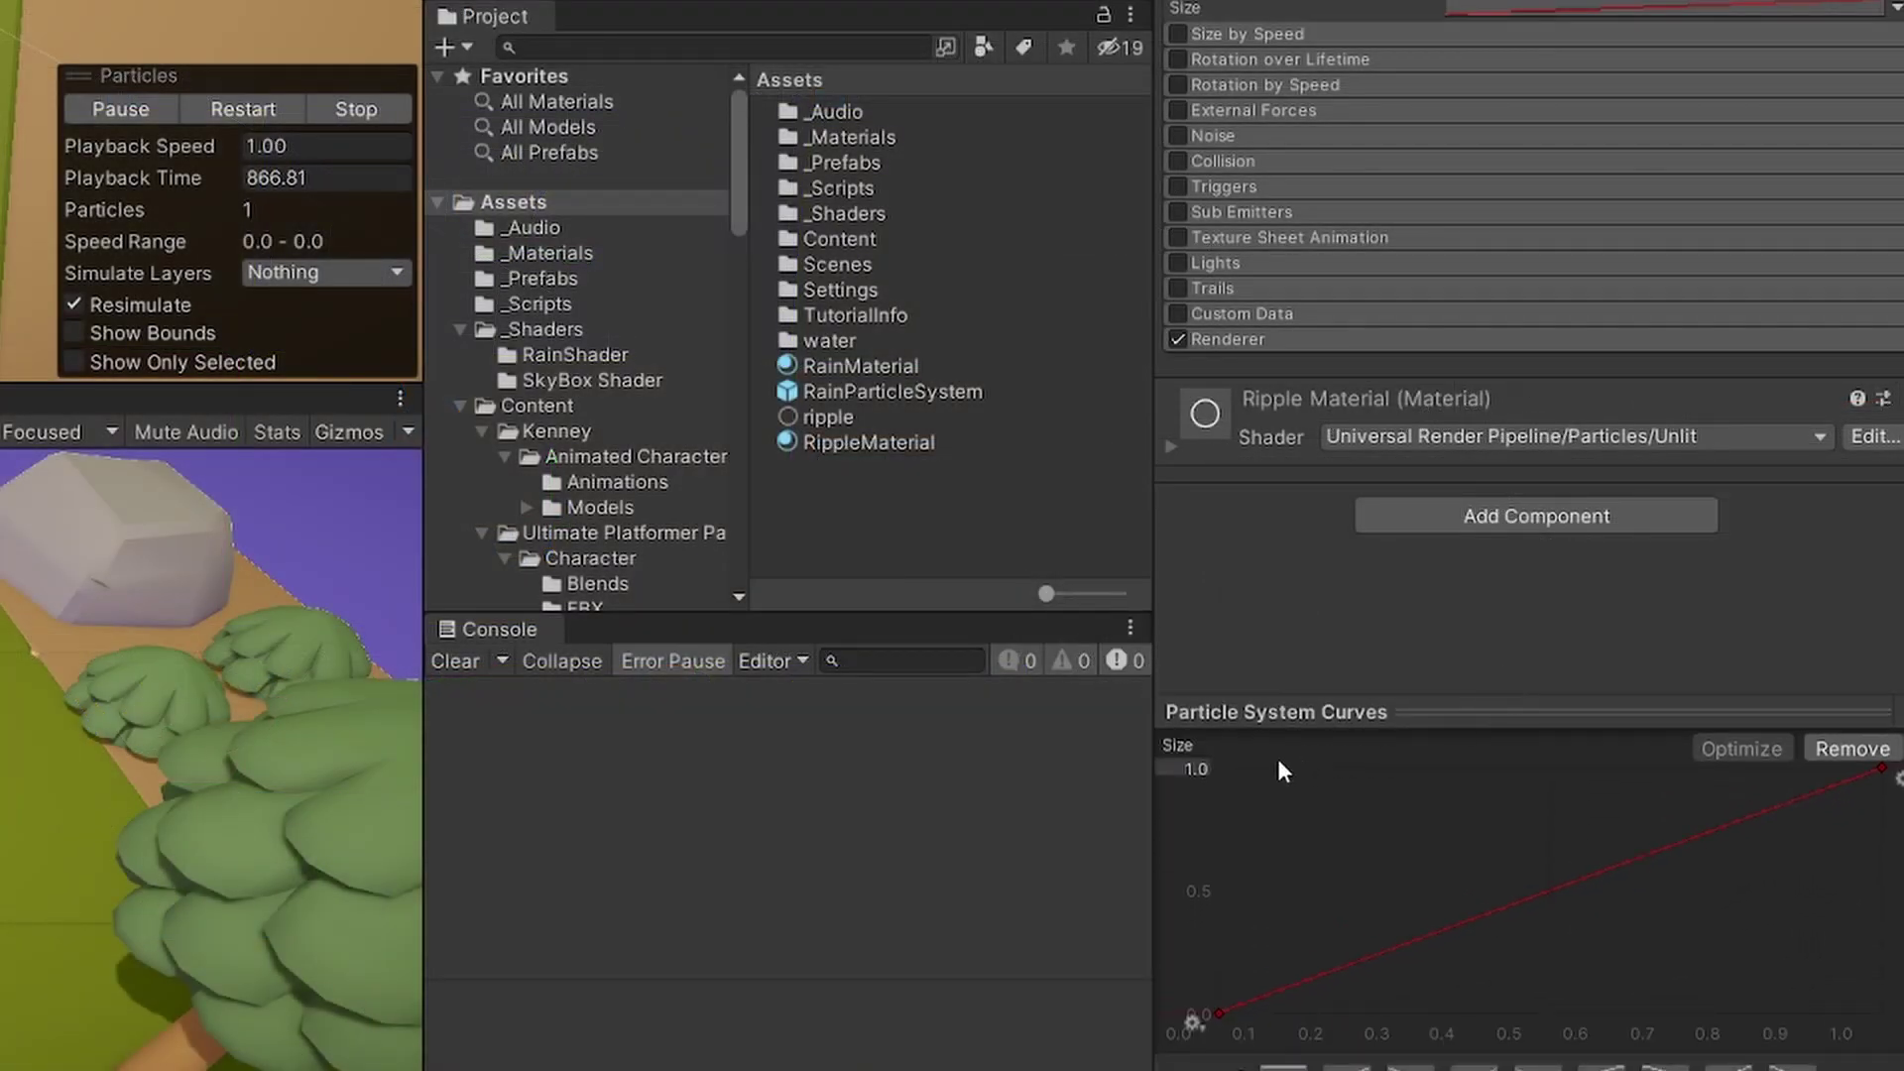
click(1196, 769)
text(2)
key(Return)
drag(1200, 768, 1210, 769)
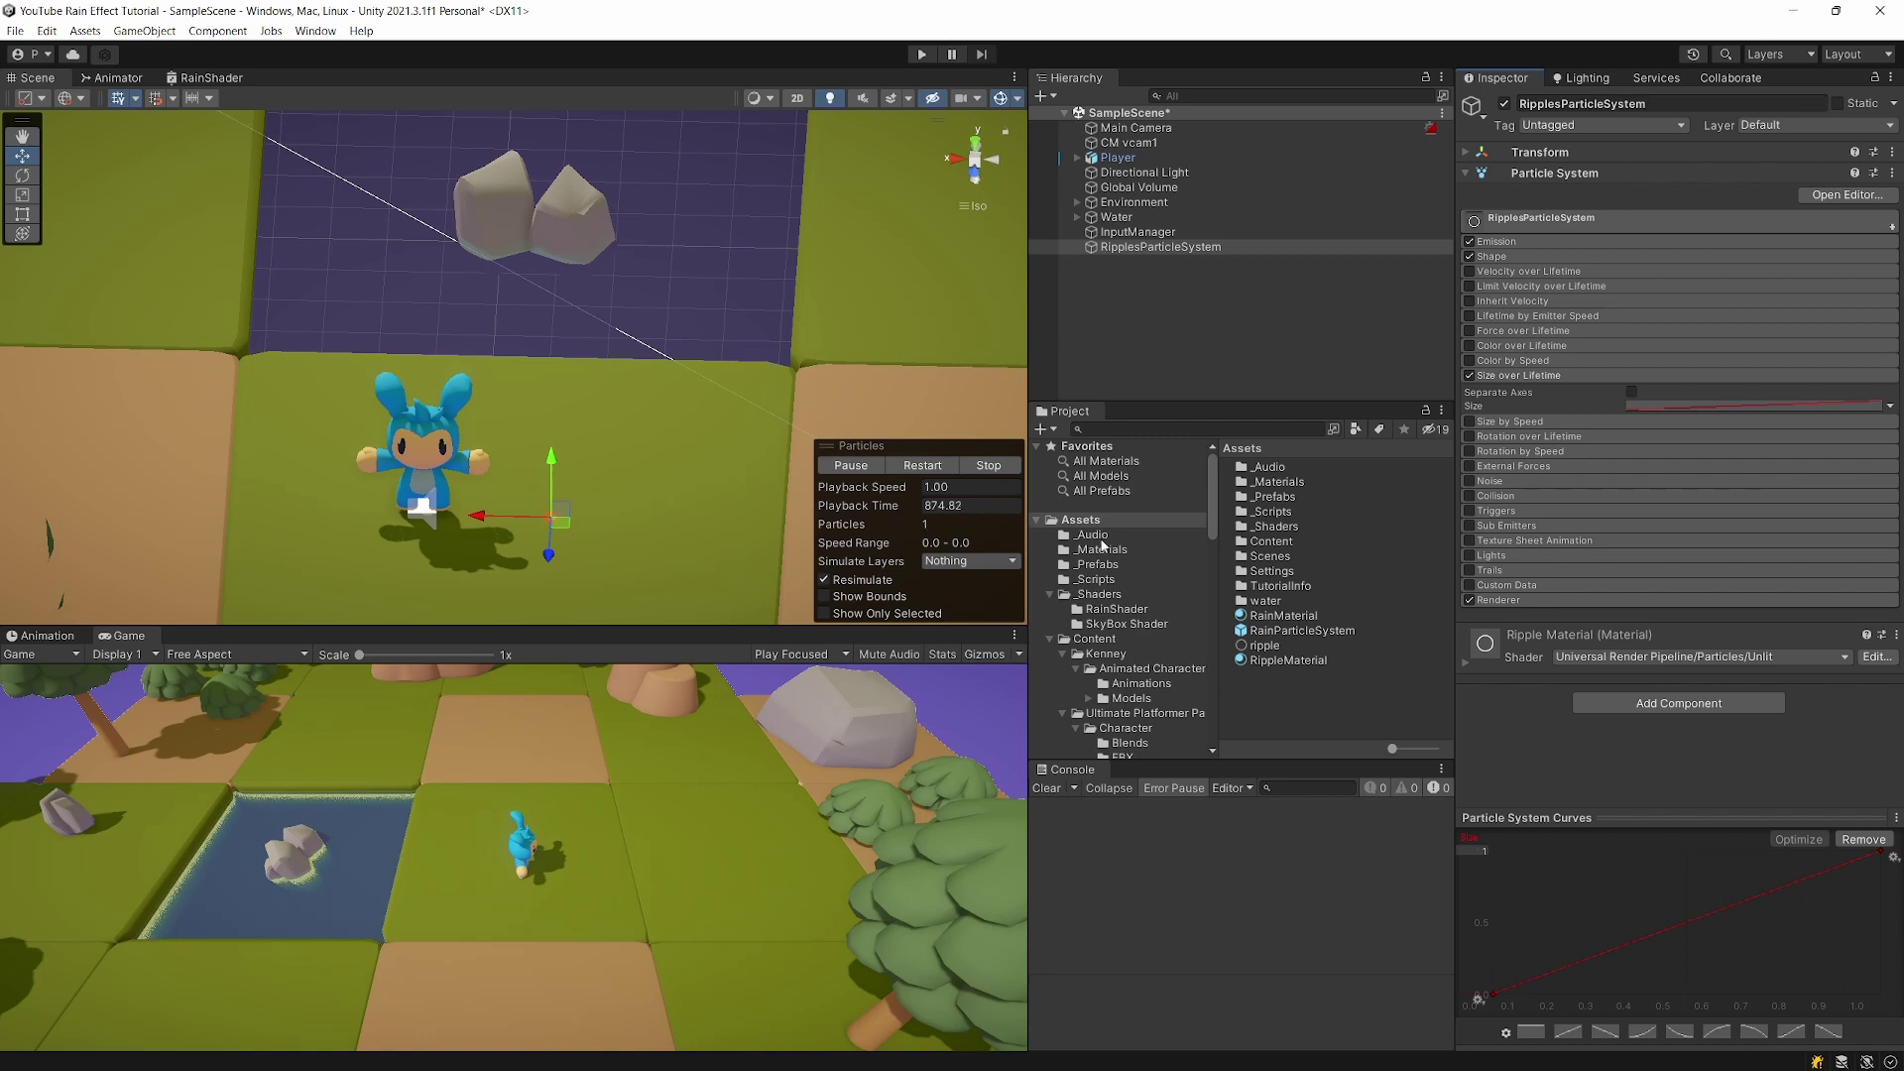
click(1586, 375)
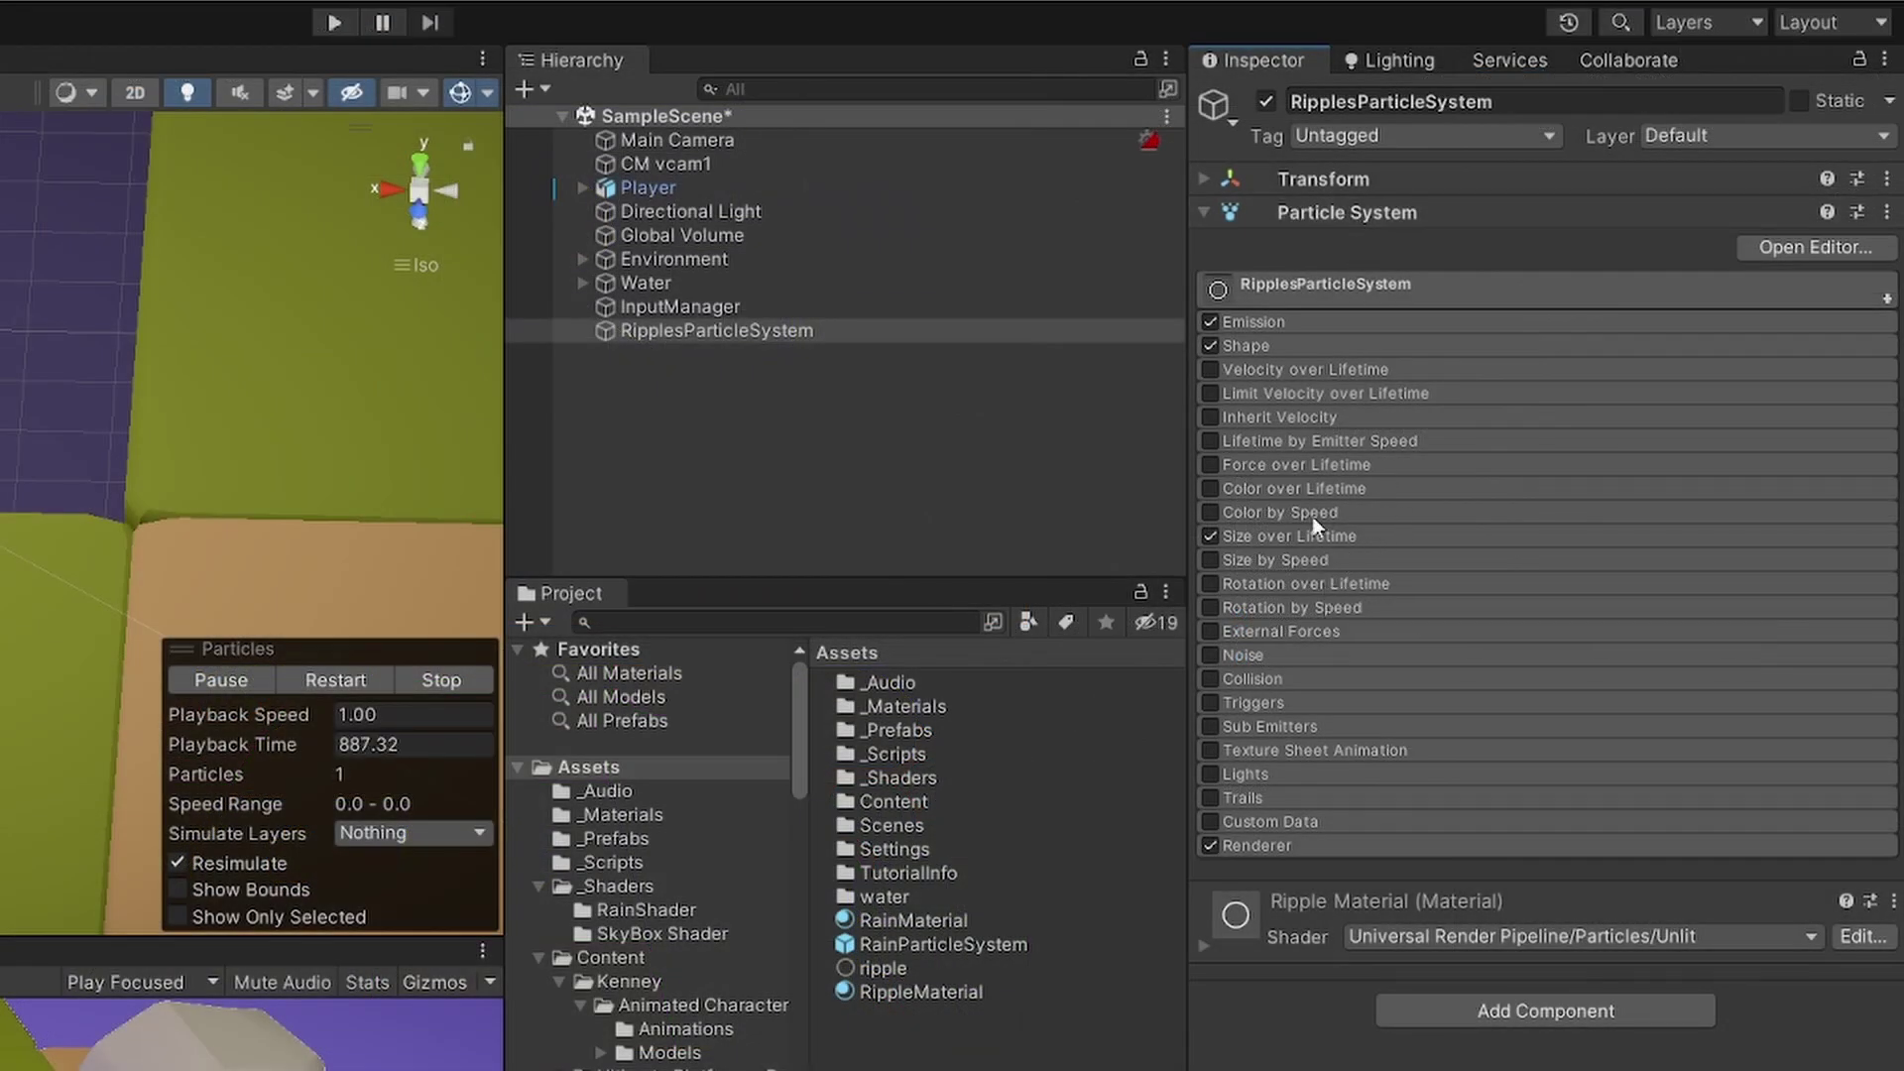
Enable Color over Lifetime, keeping alpha opaque until ~45% then fading to 0
click(1212, 488)
click(1242, 488)
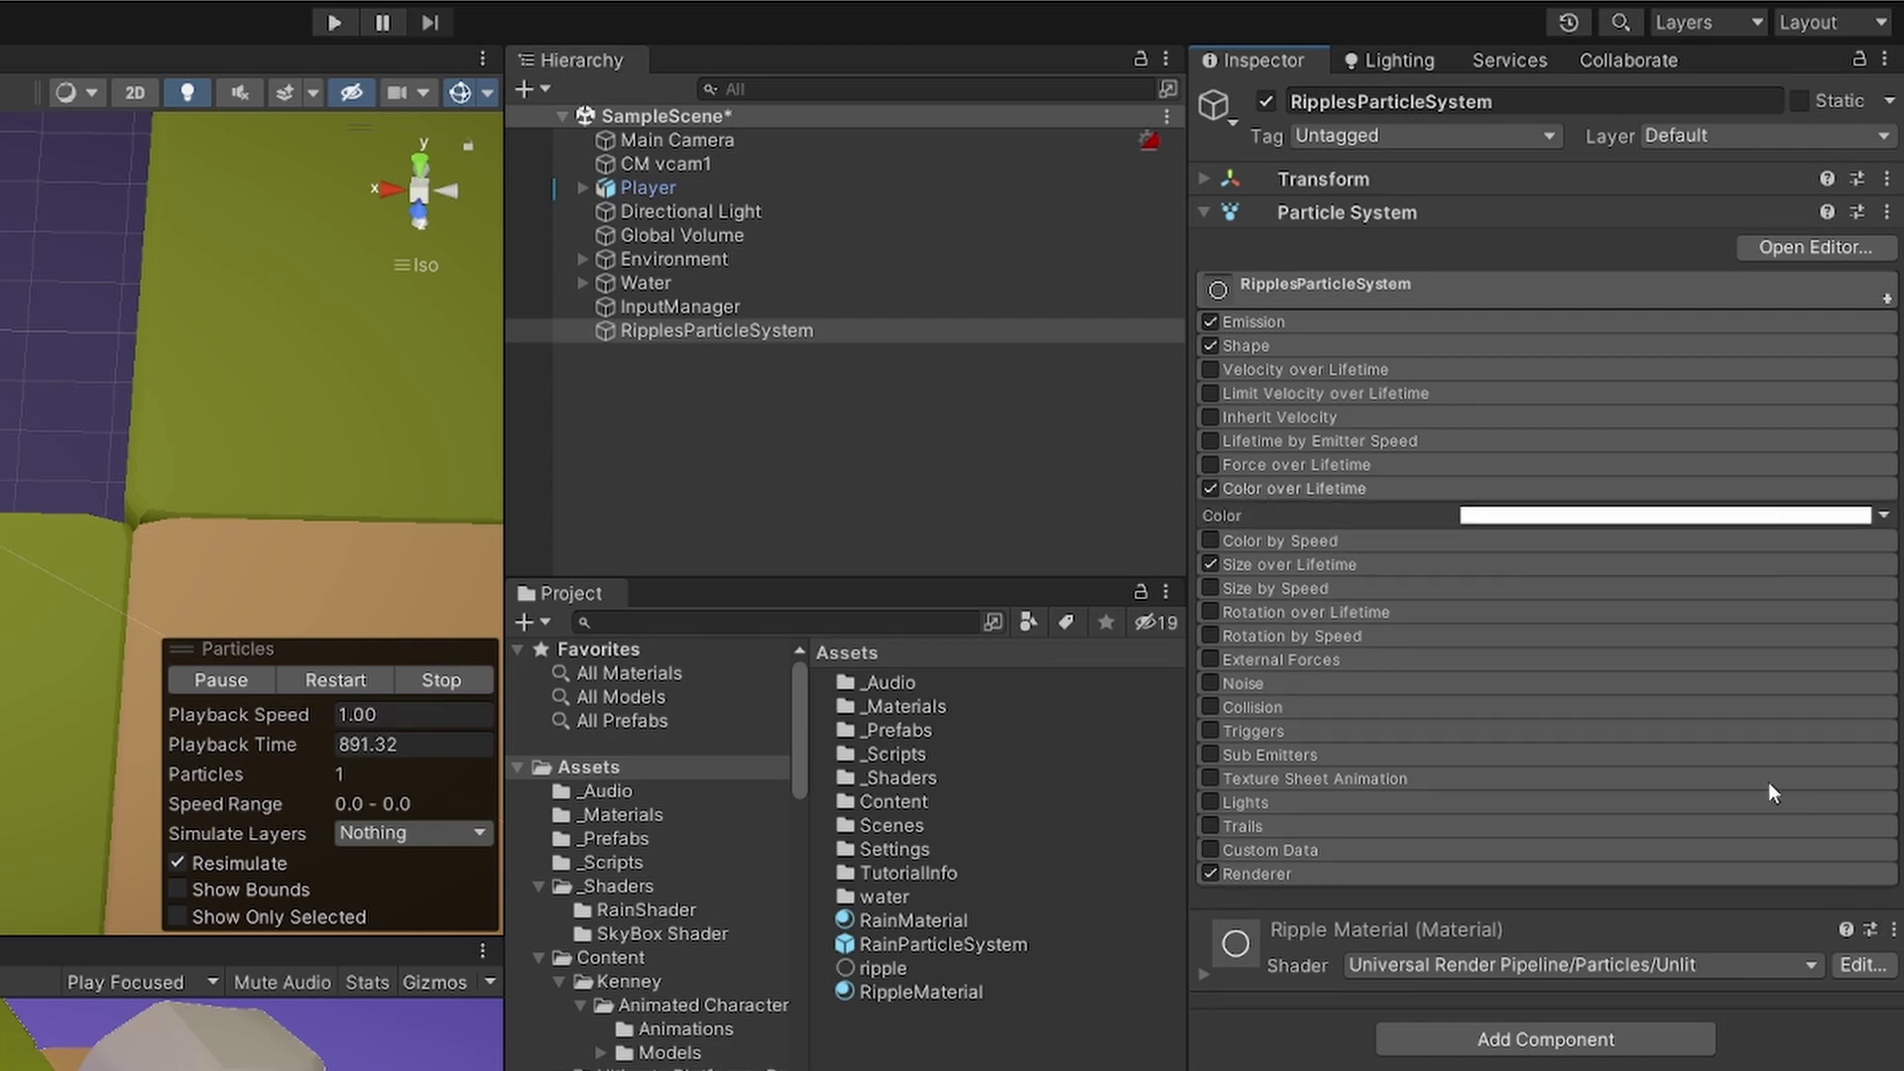
click(1508, 514)
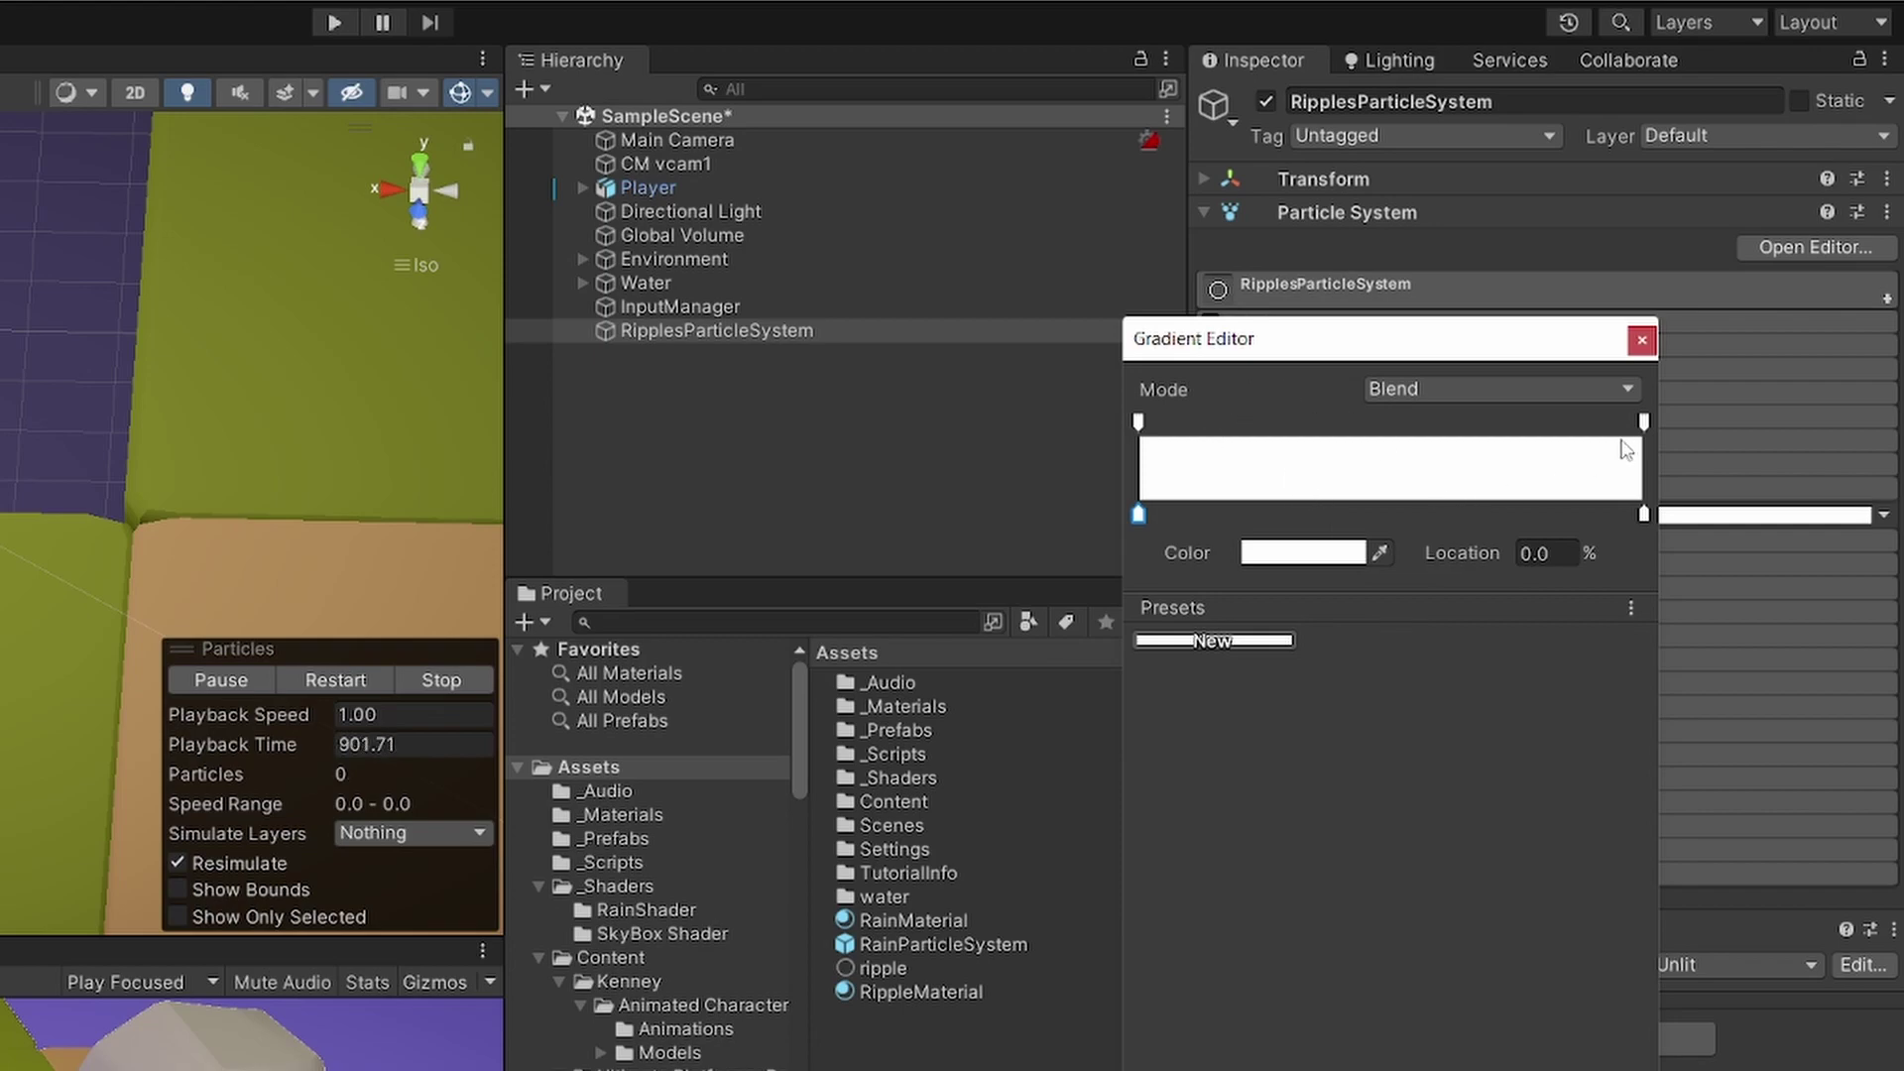
click(1645, 423)
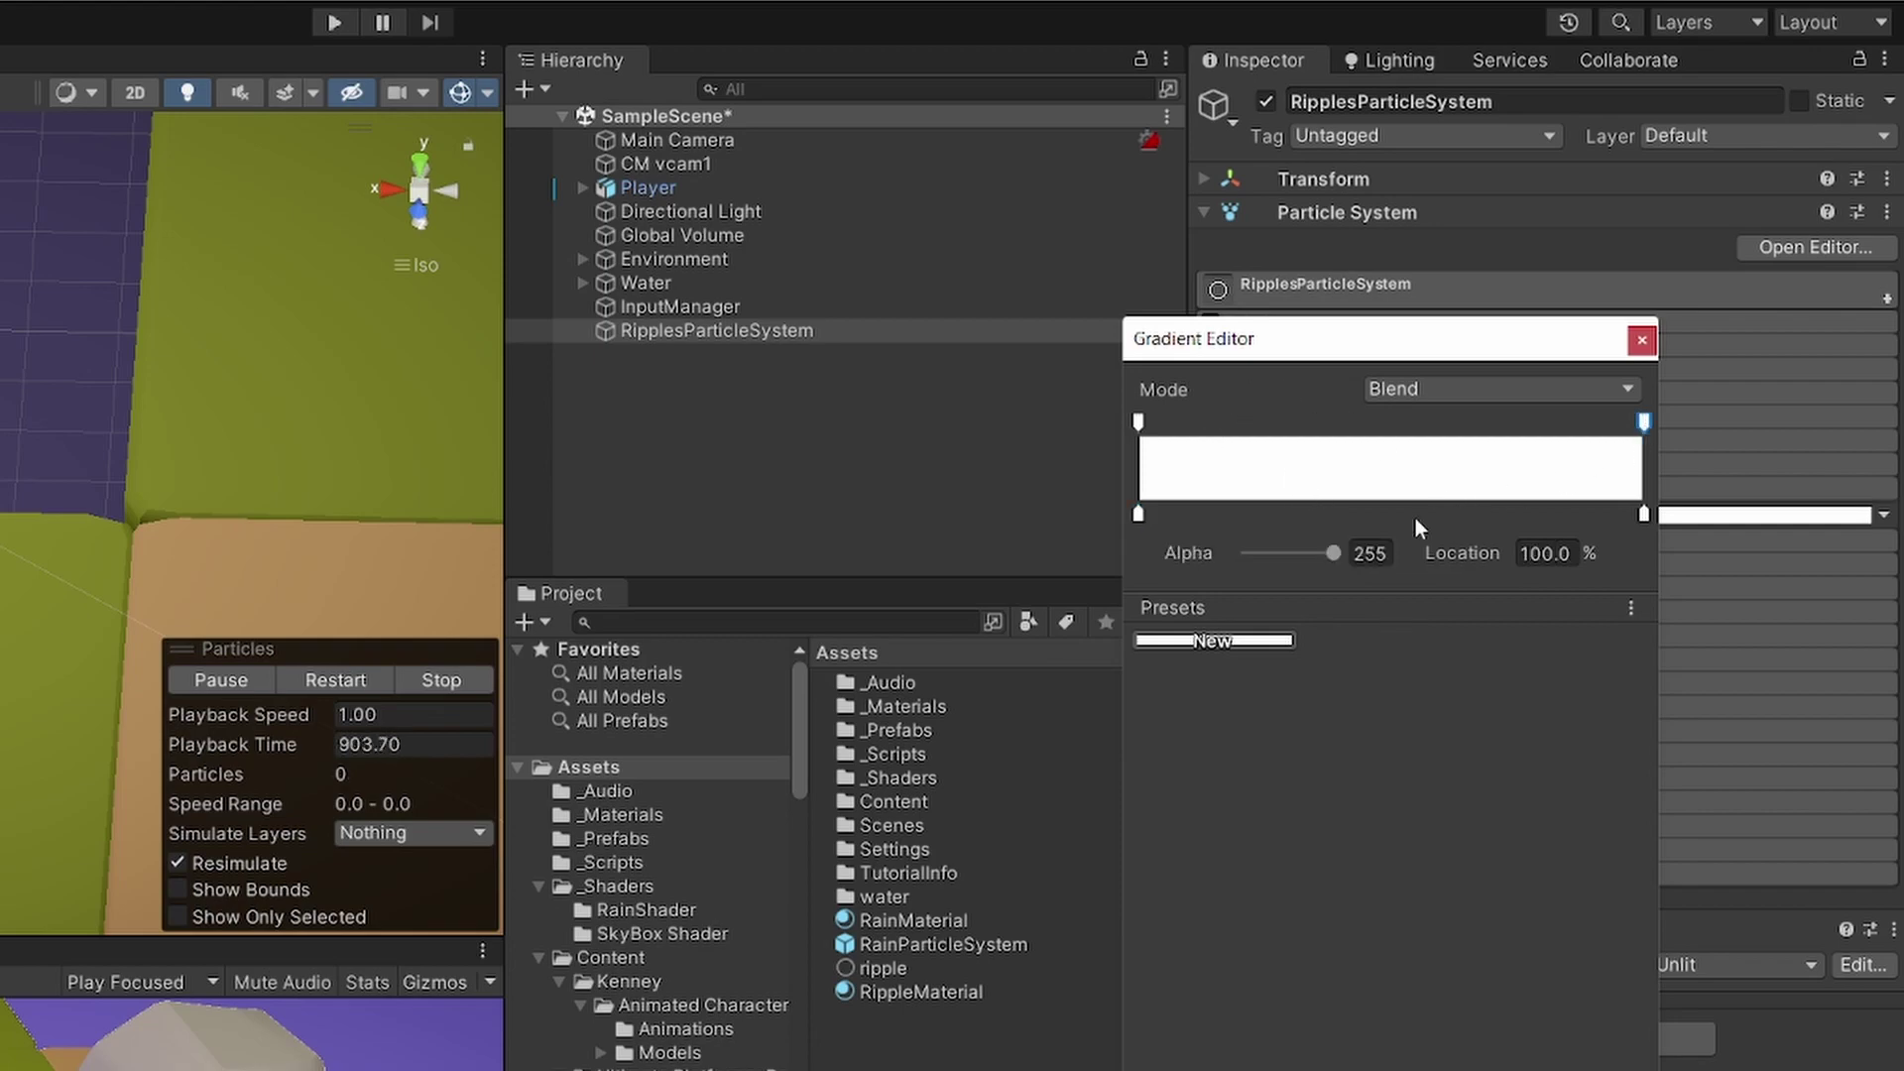
drag(1329, 553, 1241, 554)
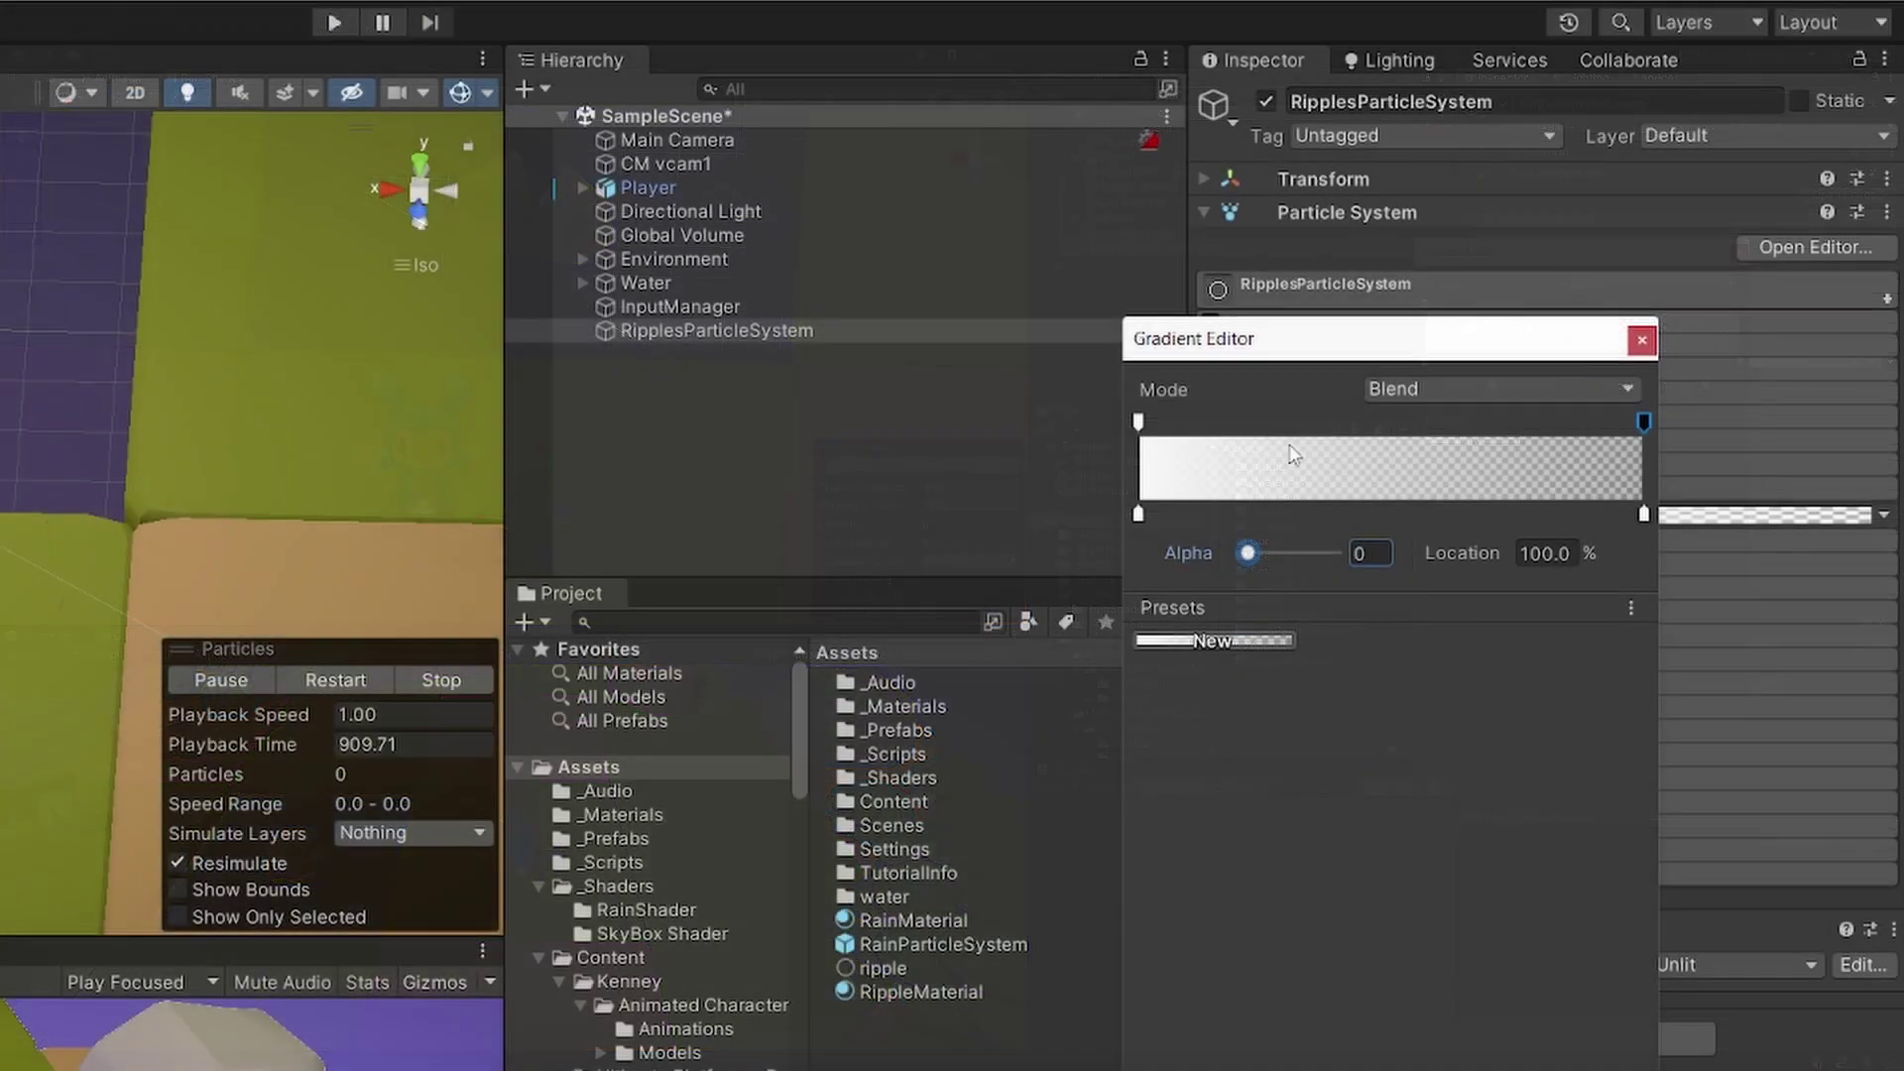
click(1139, 422)
drag(1176, 426, 1357, 434)
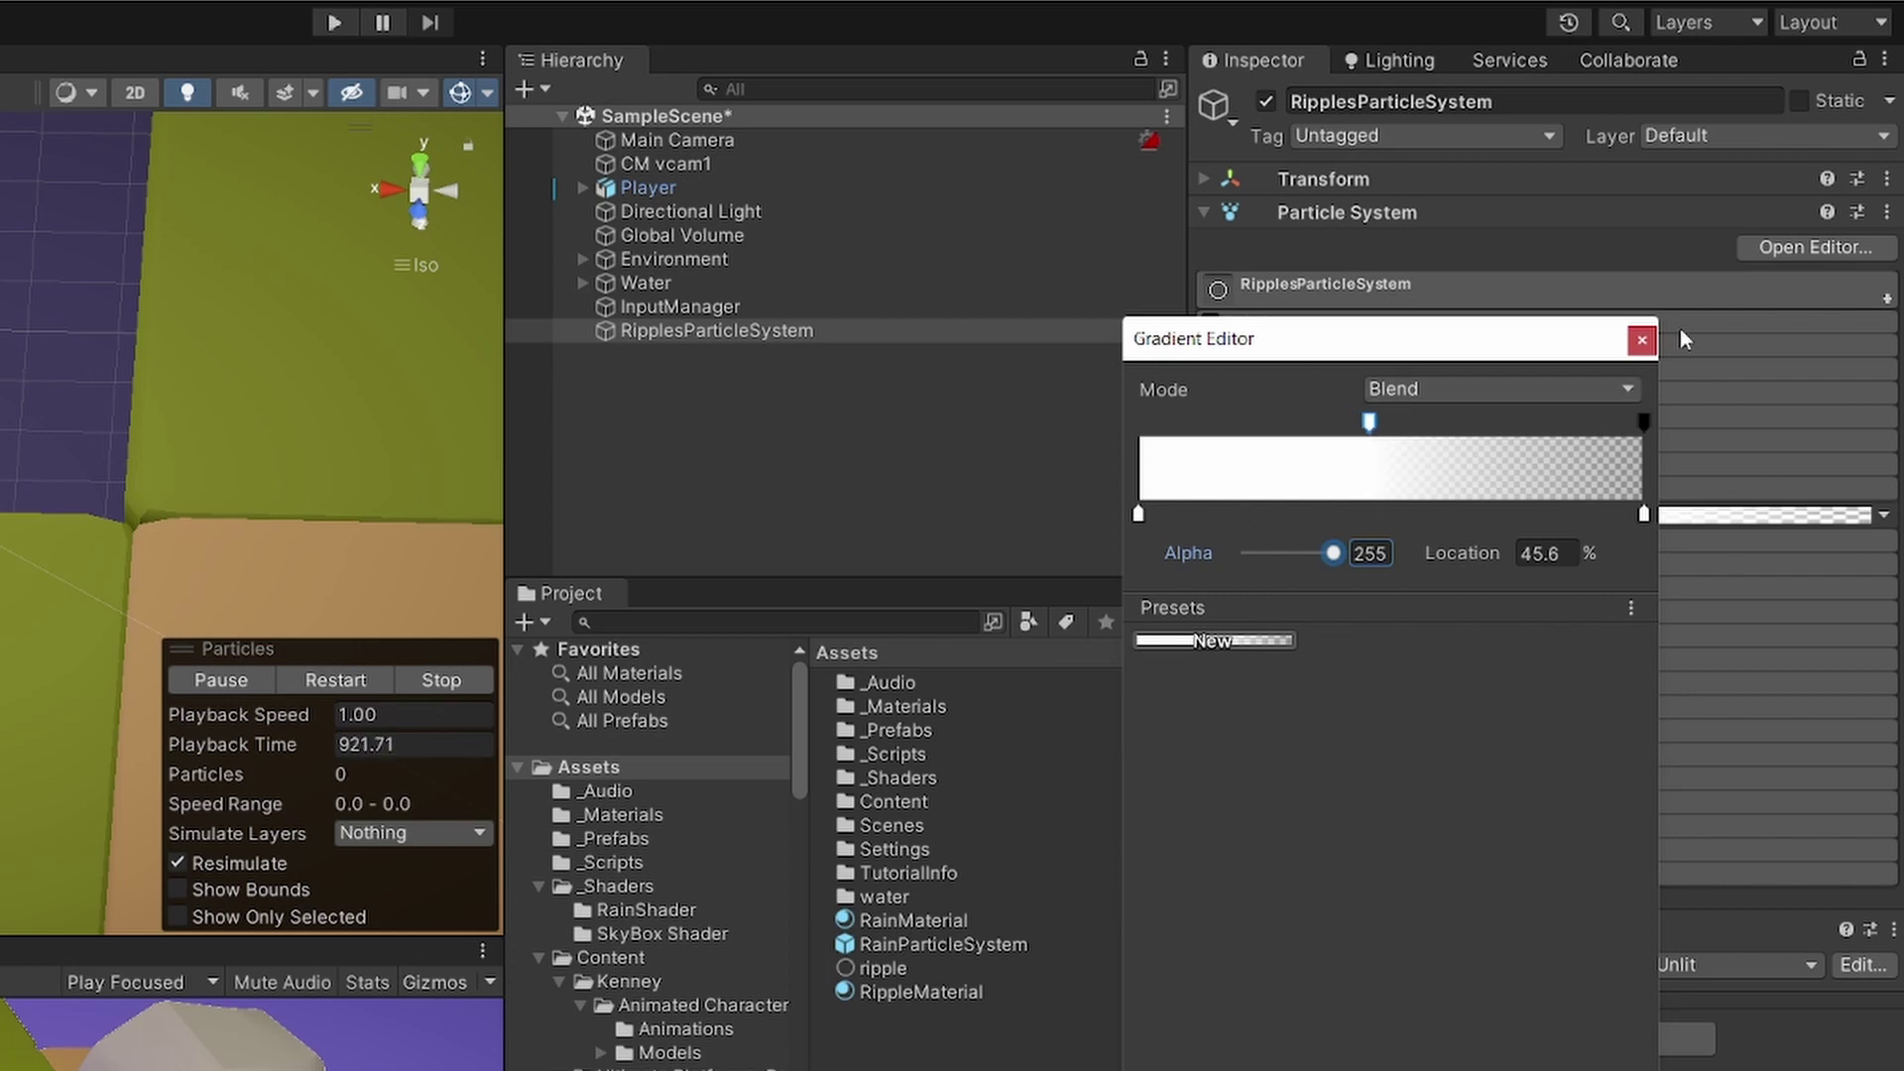
click(1637, 342)
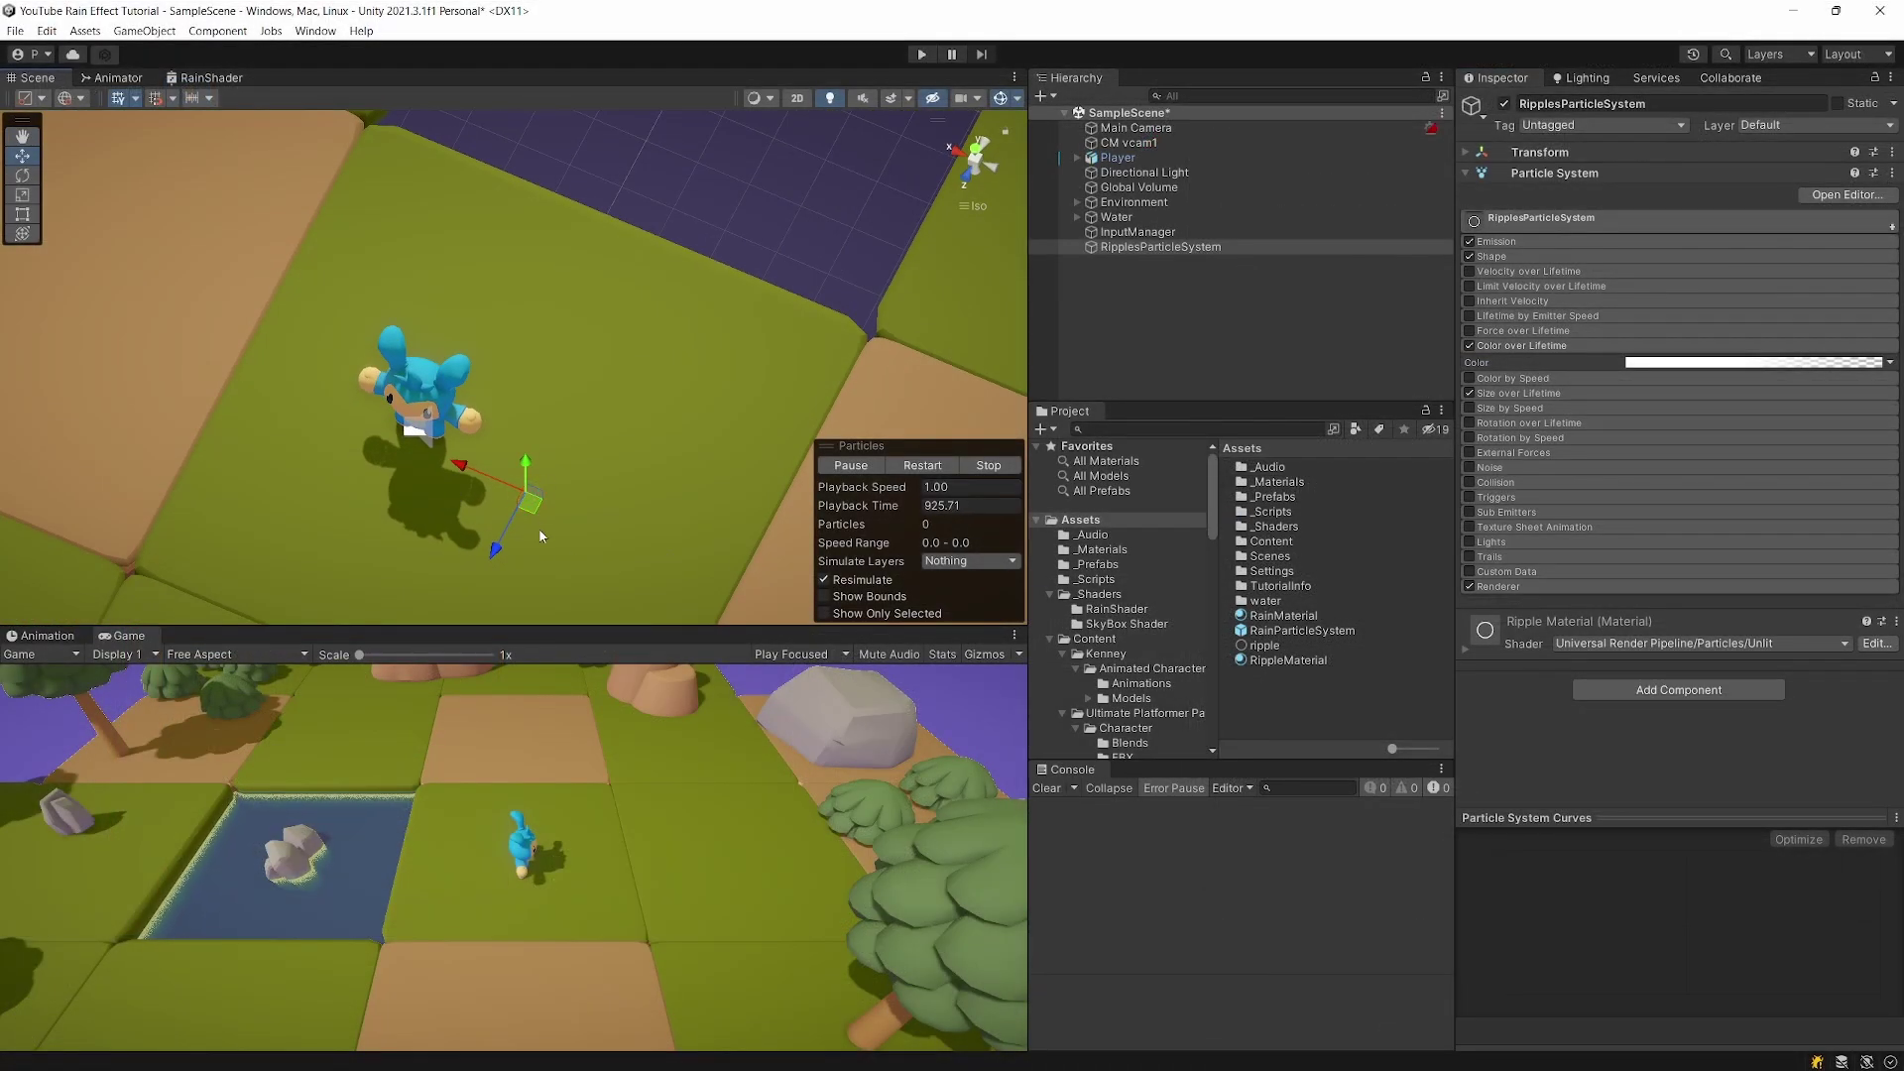
key(F2)
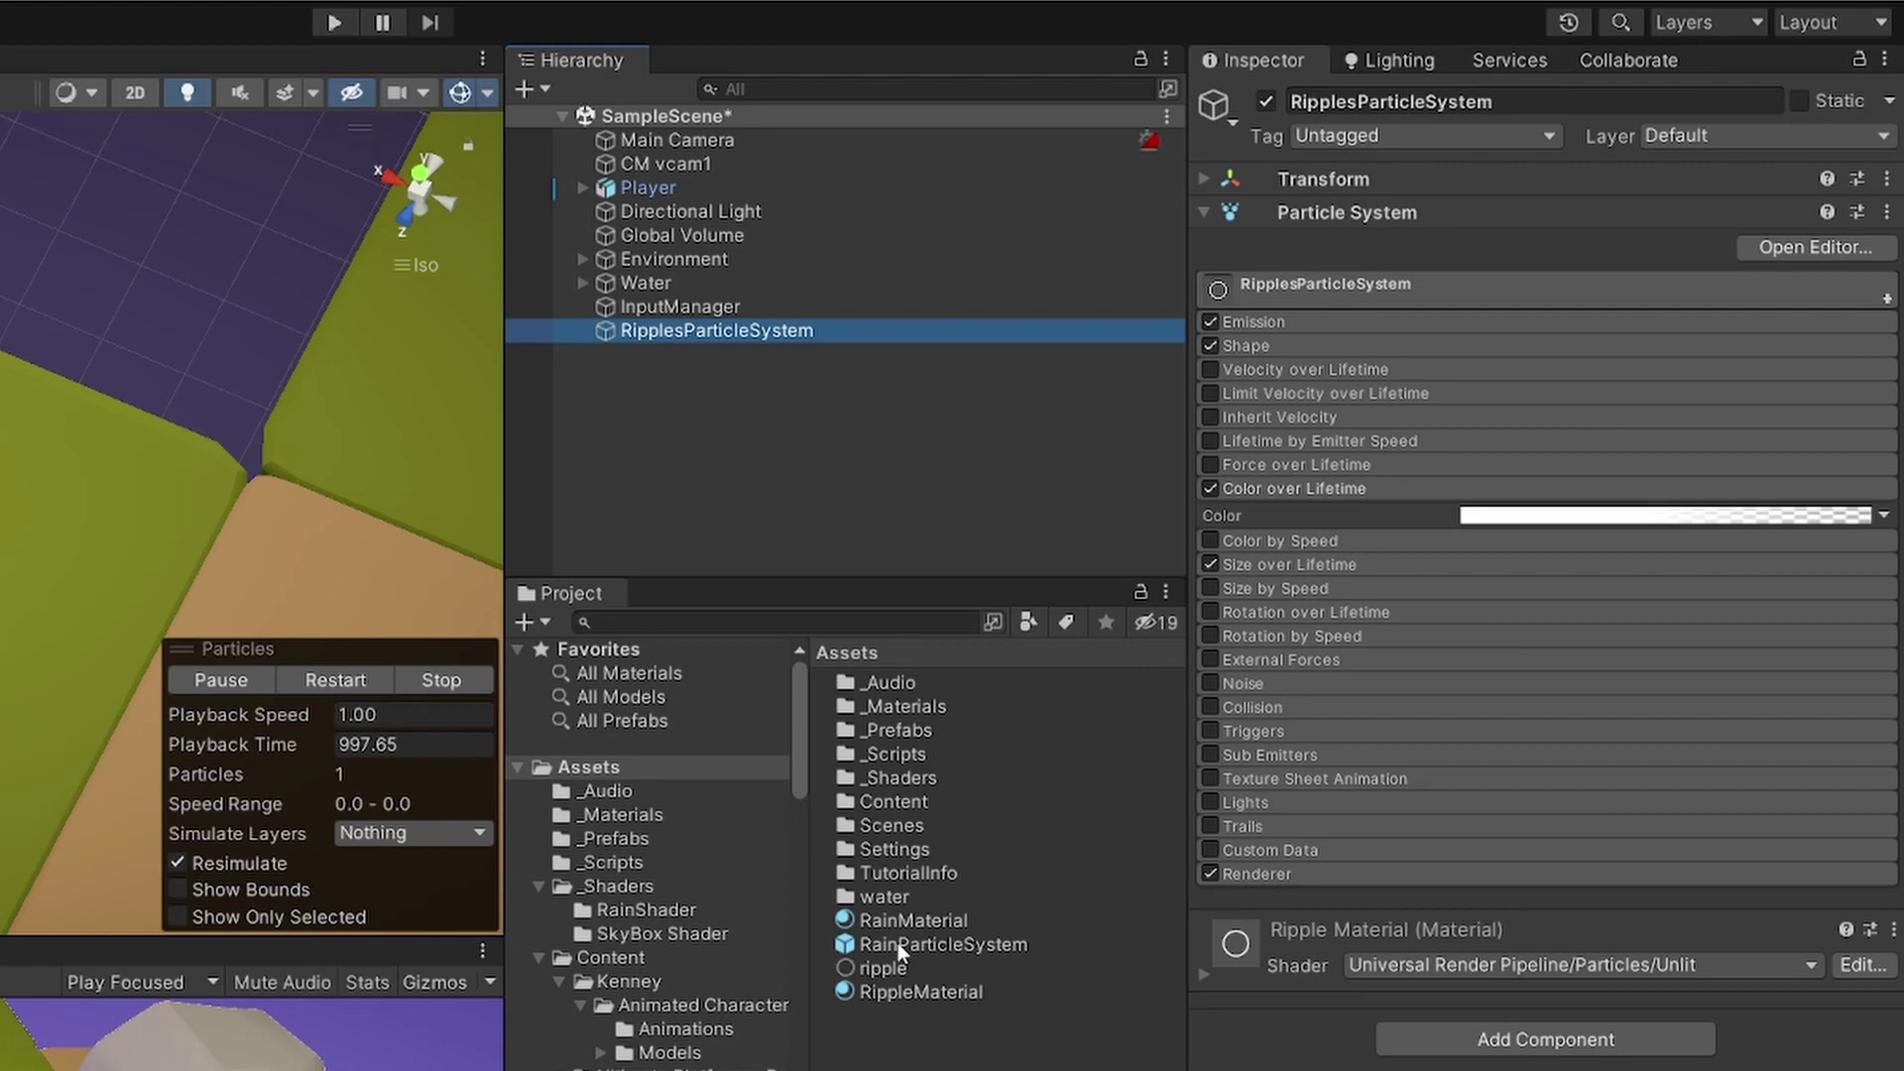
Drop the RainParticleSystem prefab into the scene
click(1274, 629)
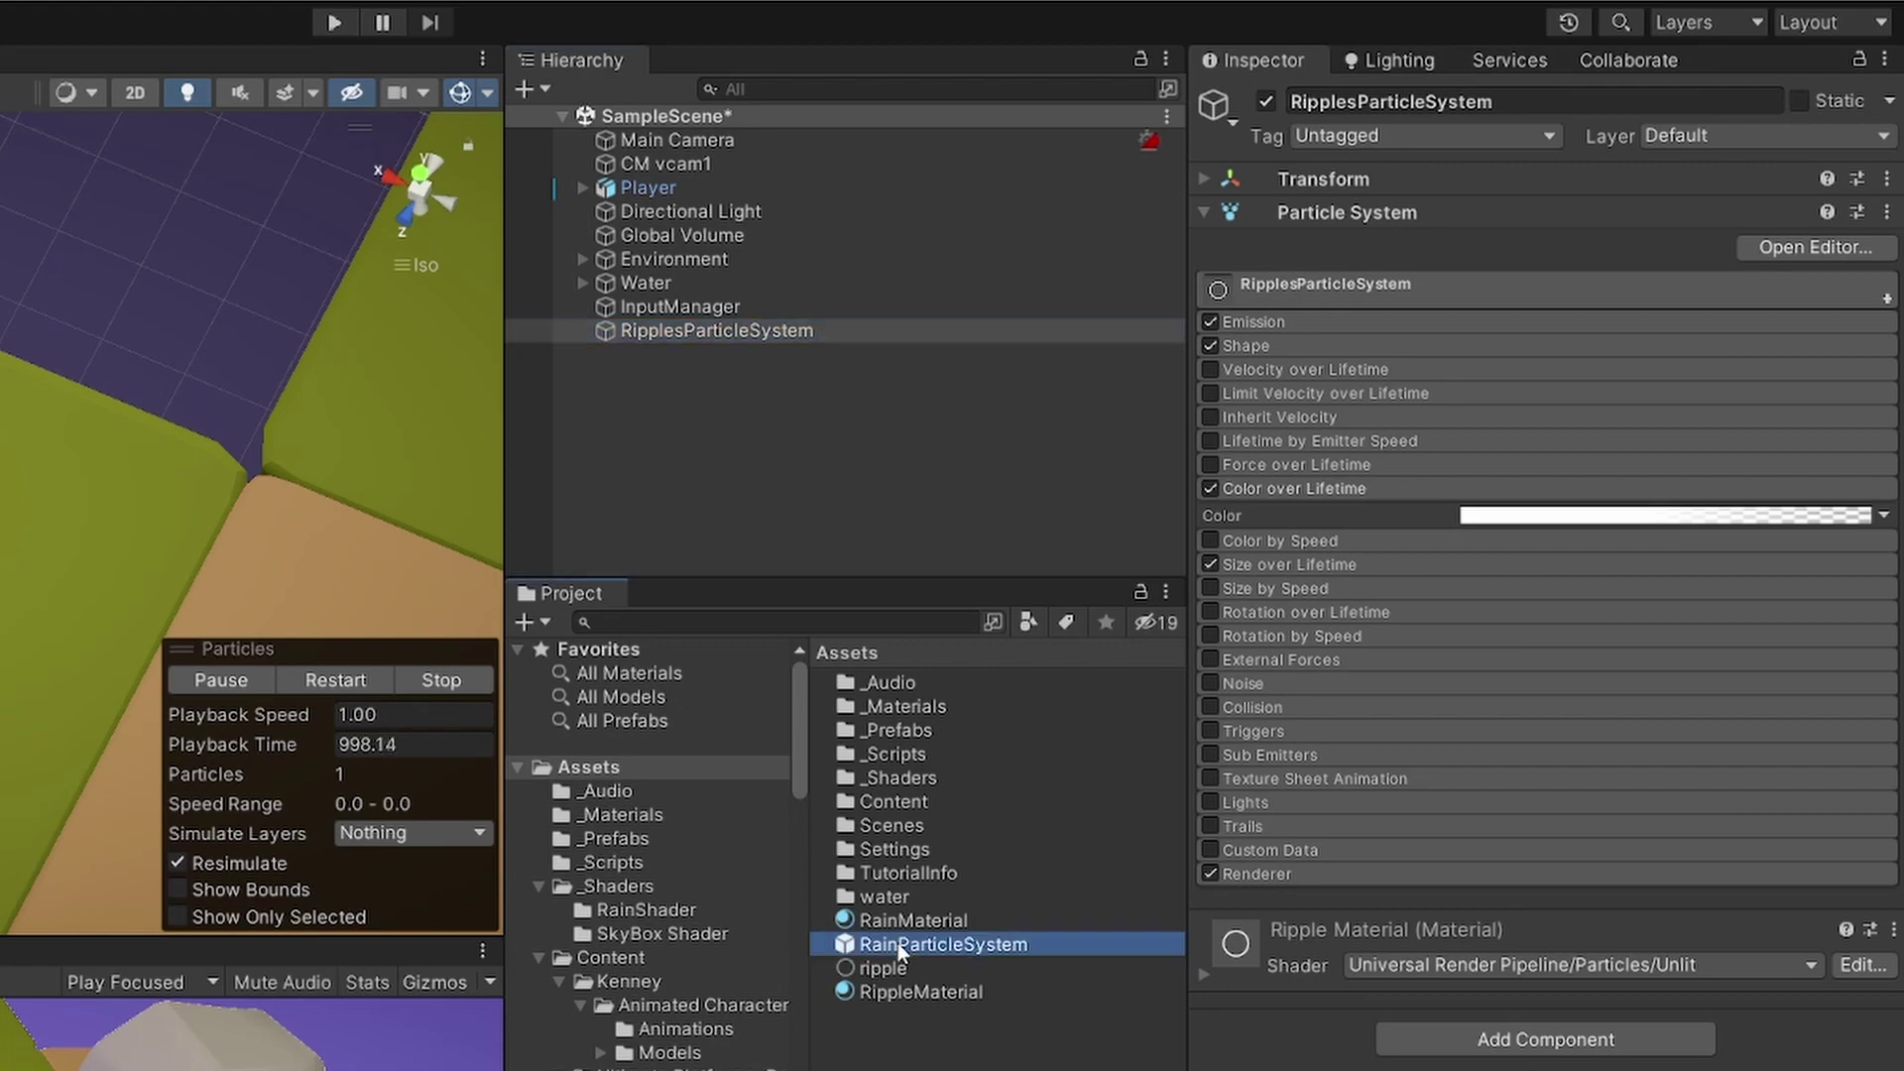
drag(896, 942, 769, 456)
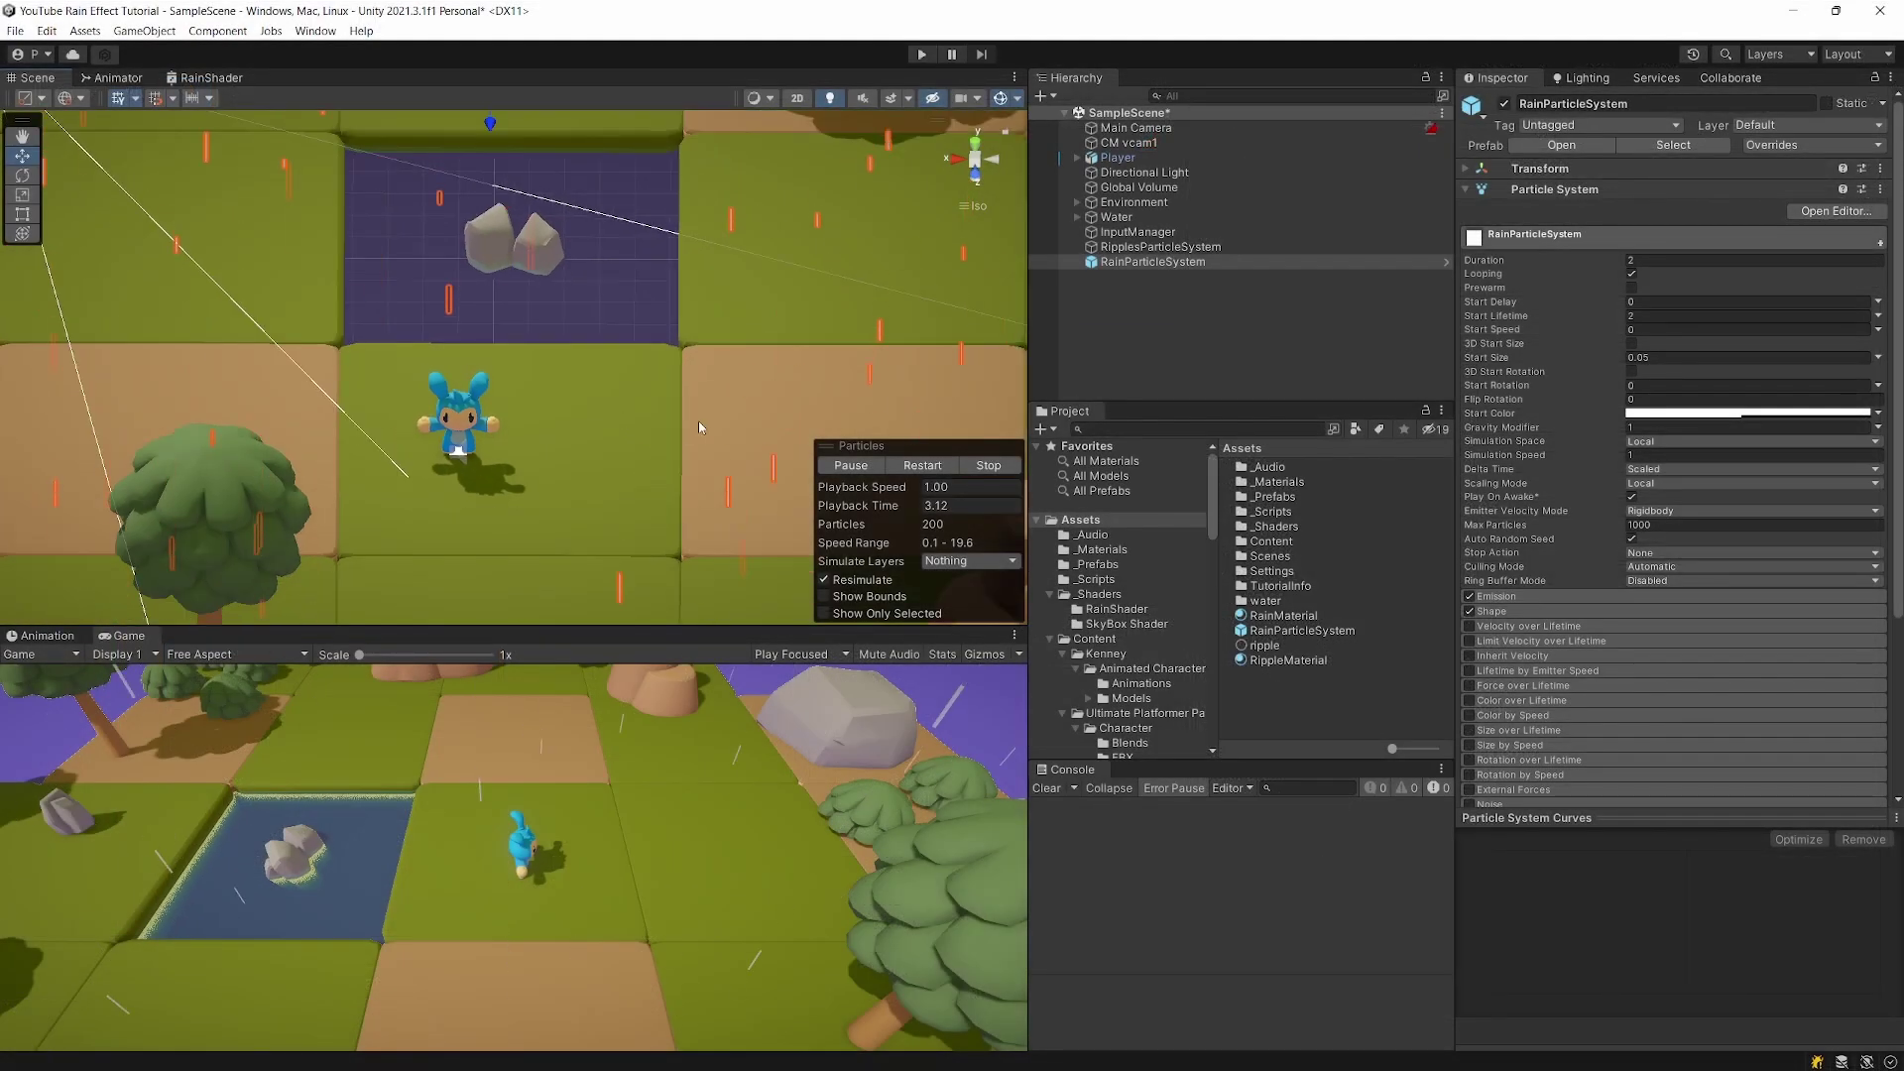
right_drag(698, 420, 544, 413)
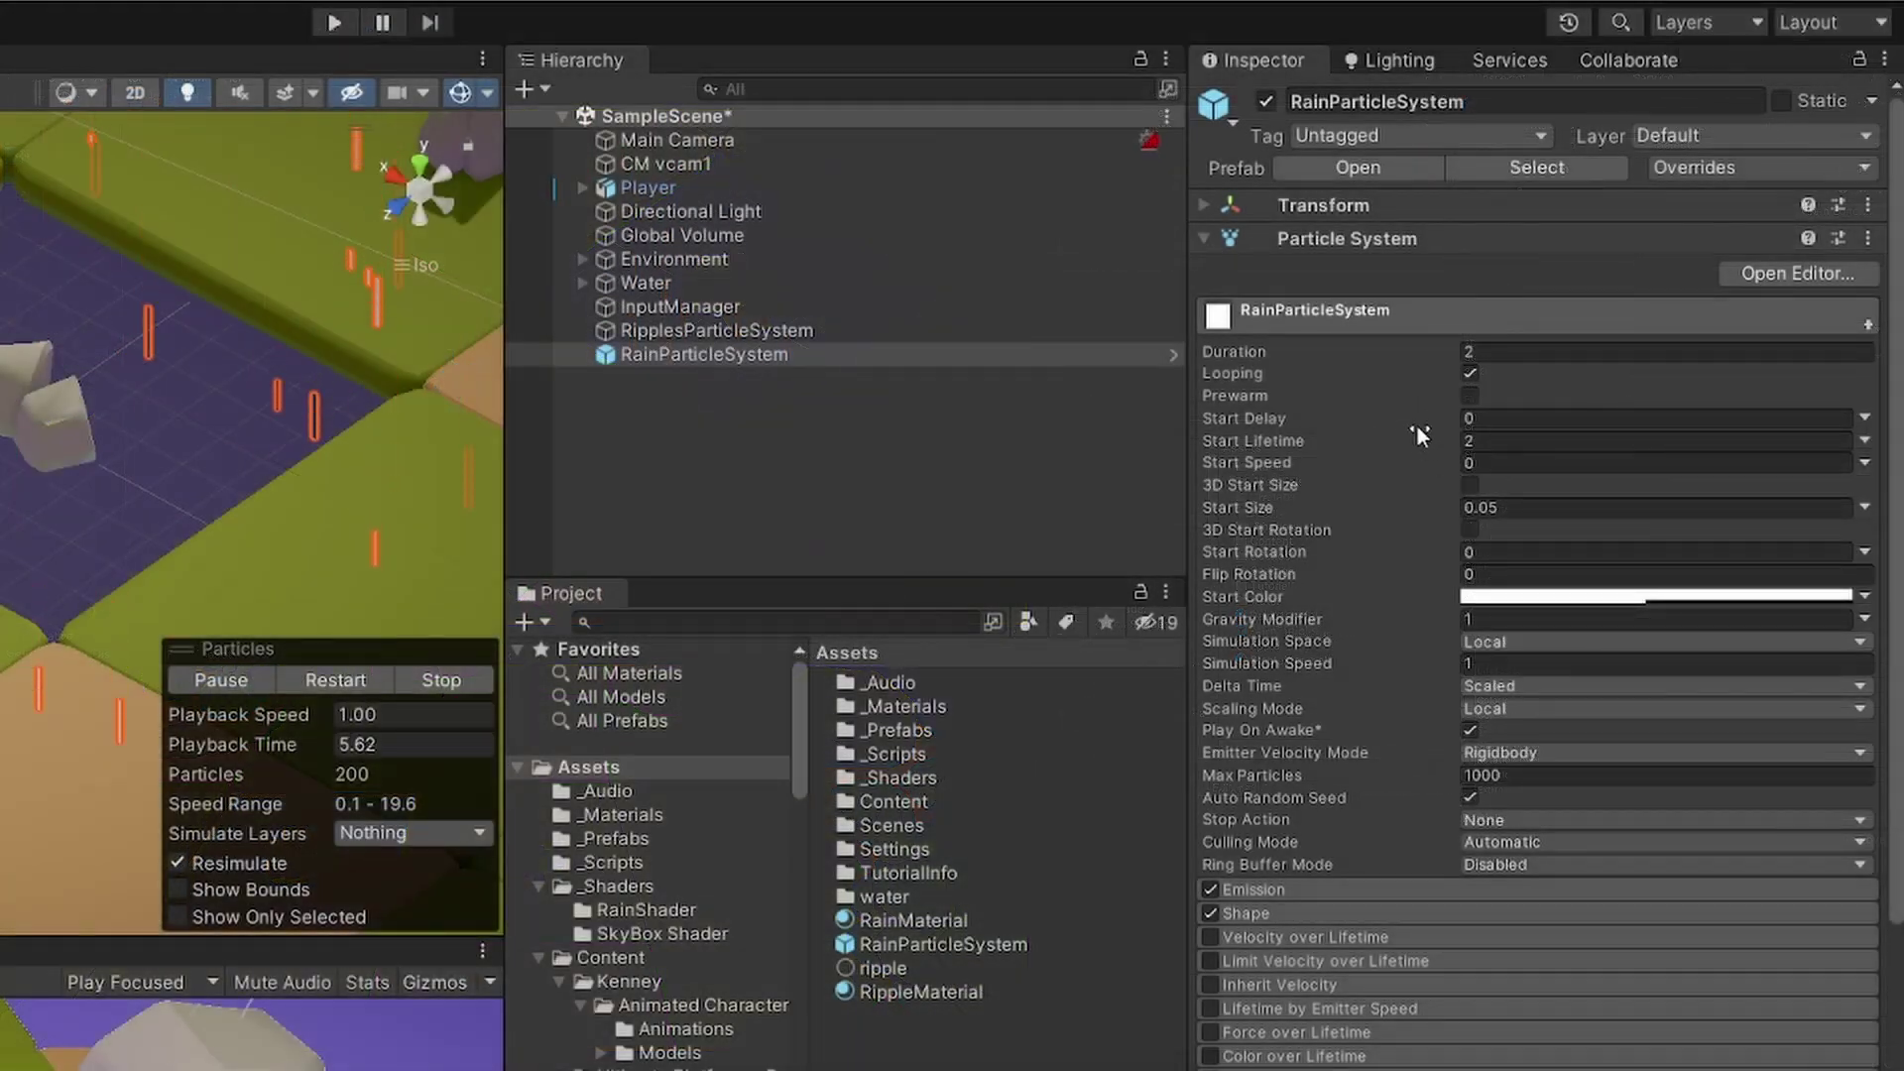
Enable the rain's Collision module and set its Type to World
click(1359, 315)
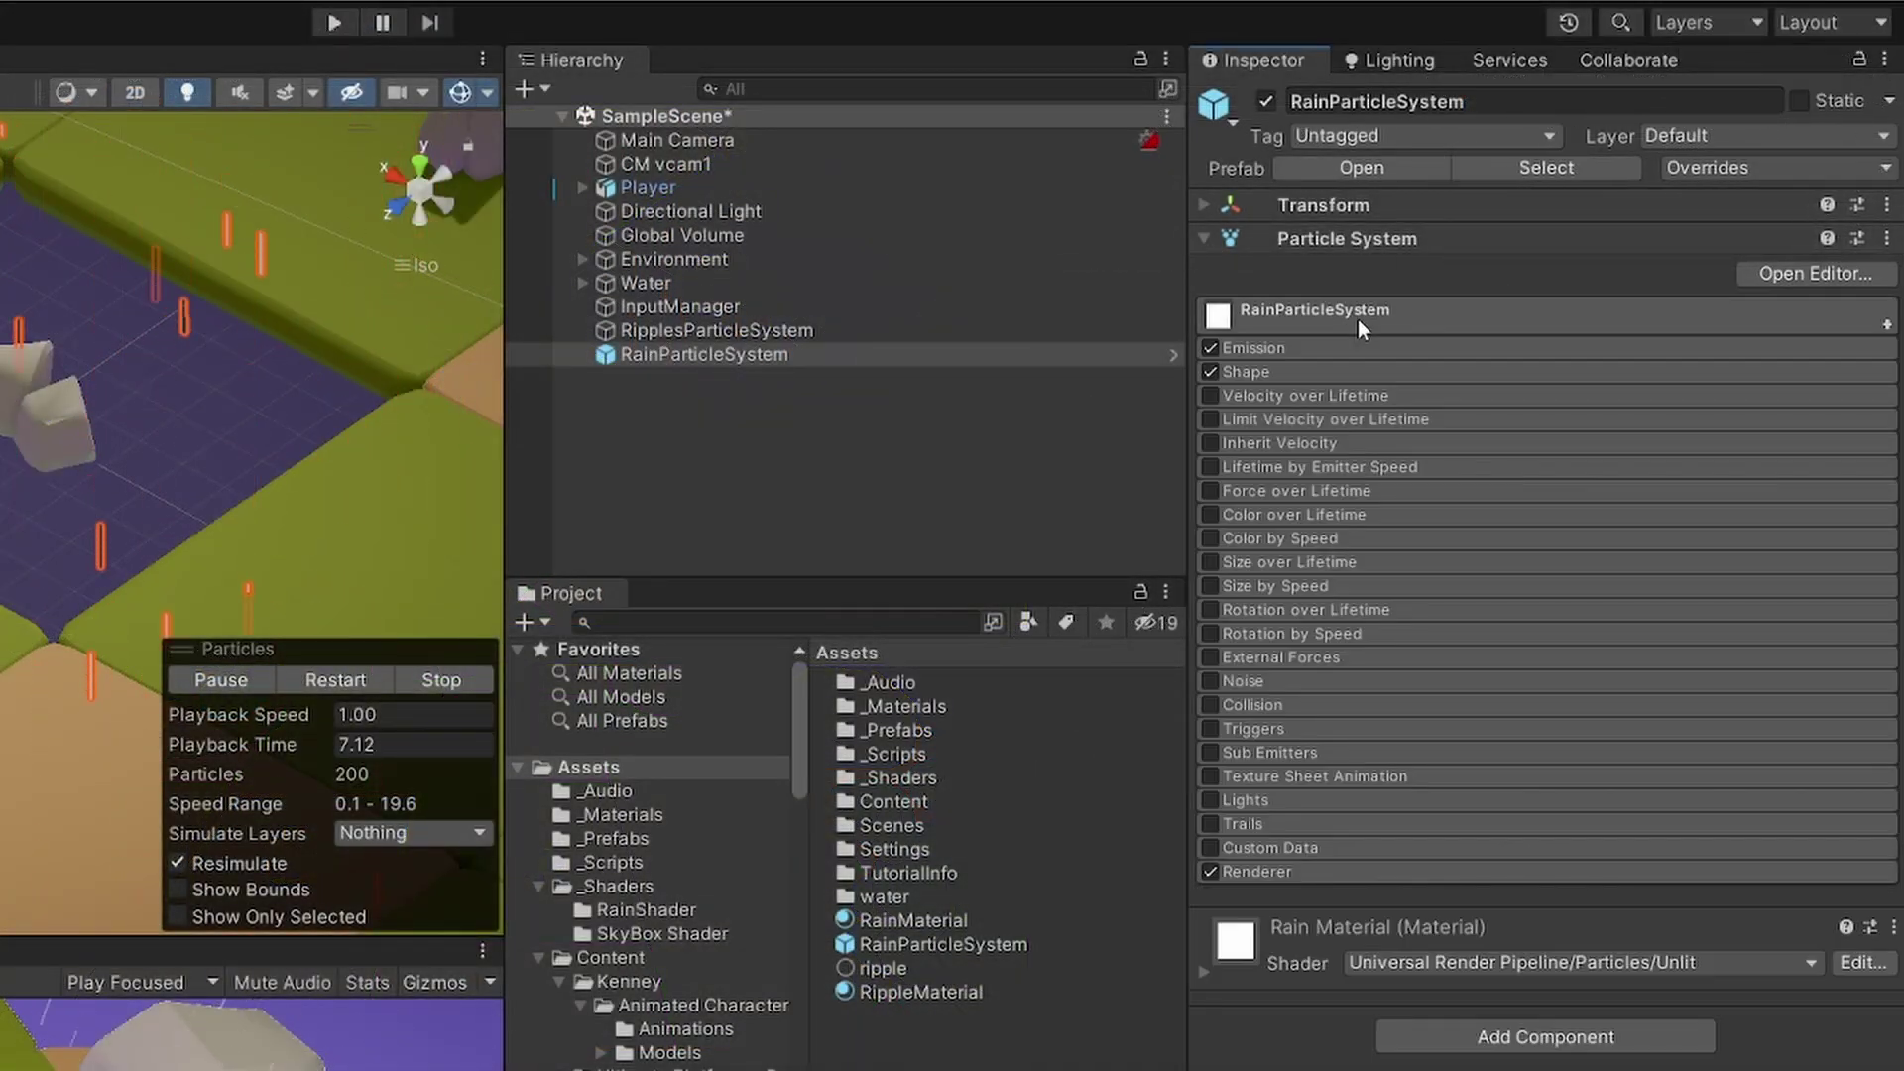
click(1211, 704)
click(1257, 705)
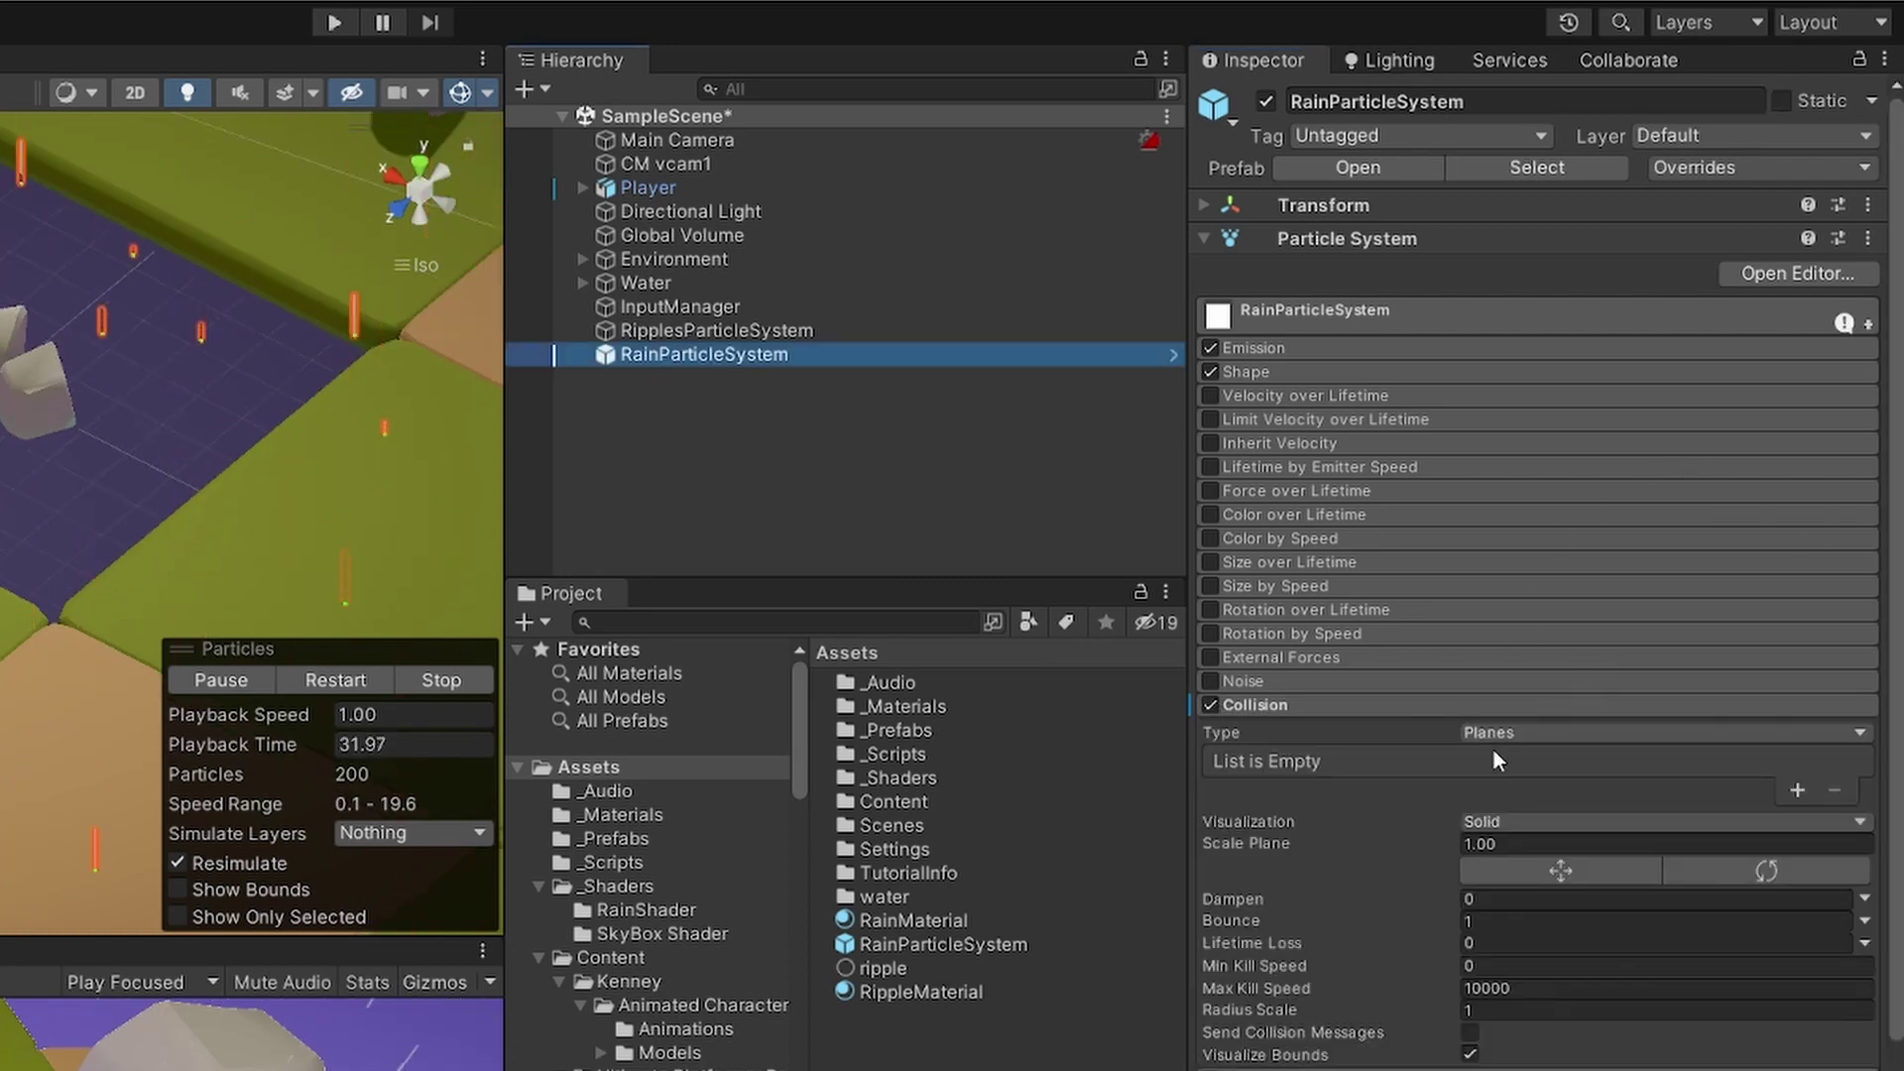
click(1569, 734)
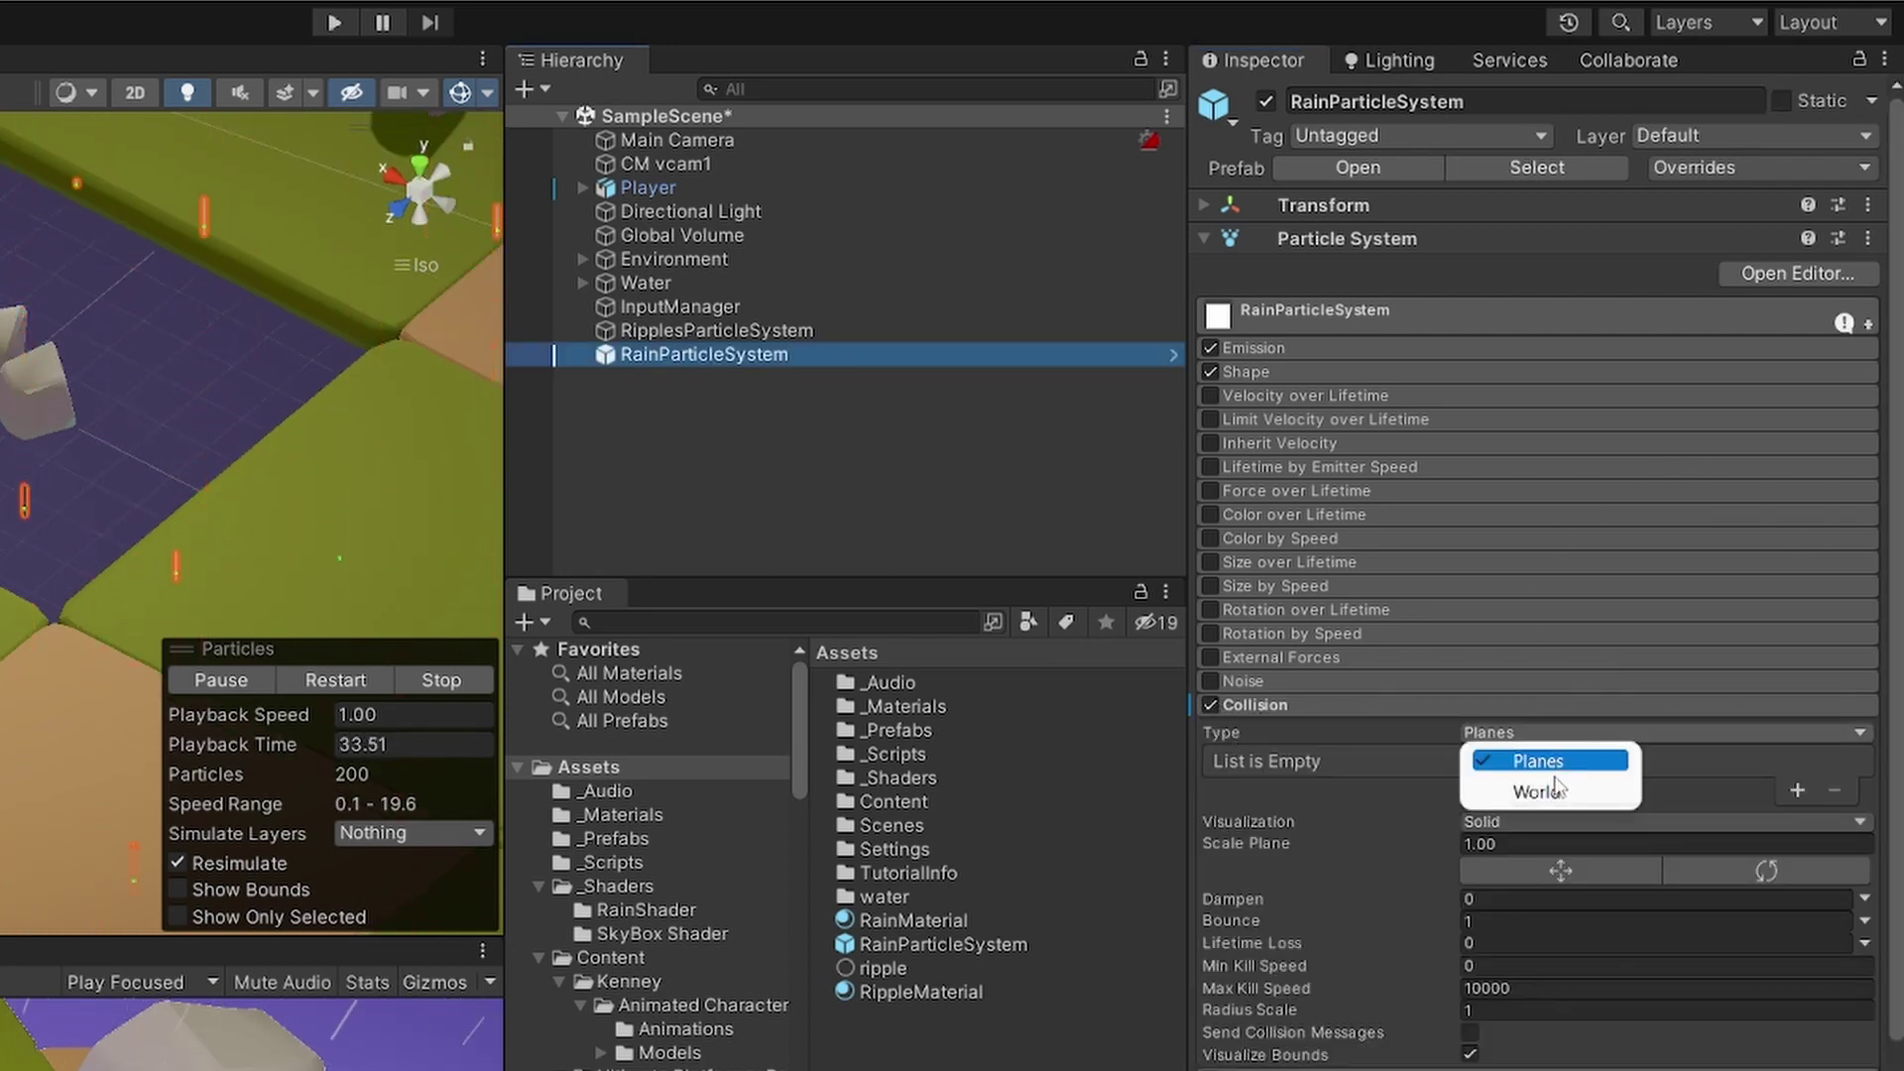
click(1537, 791)
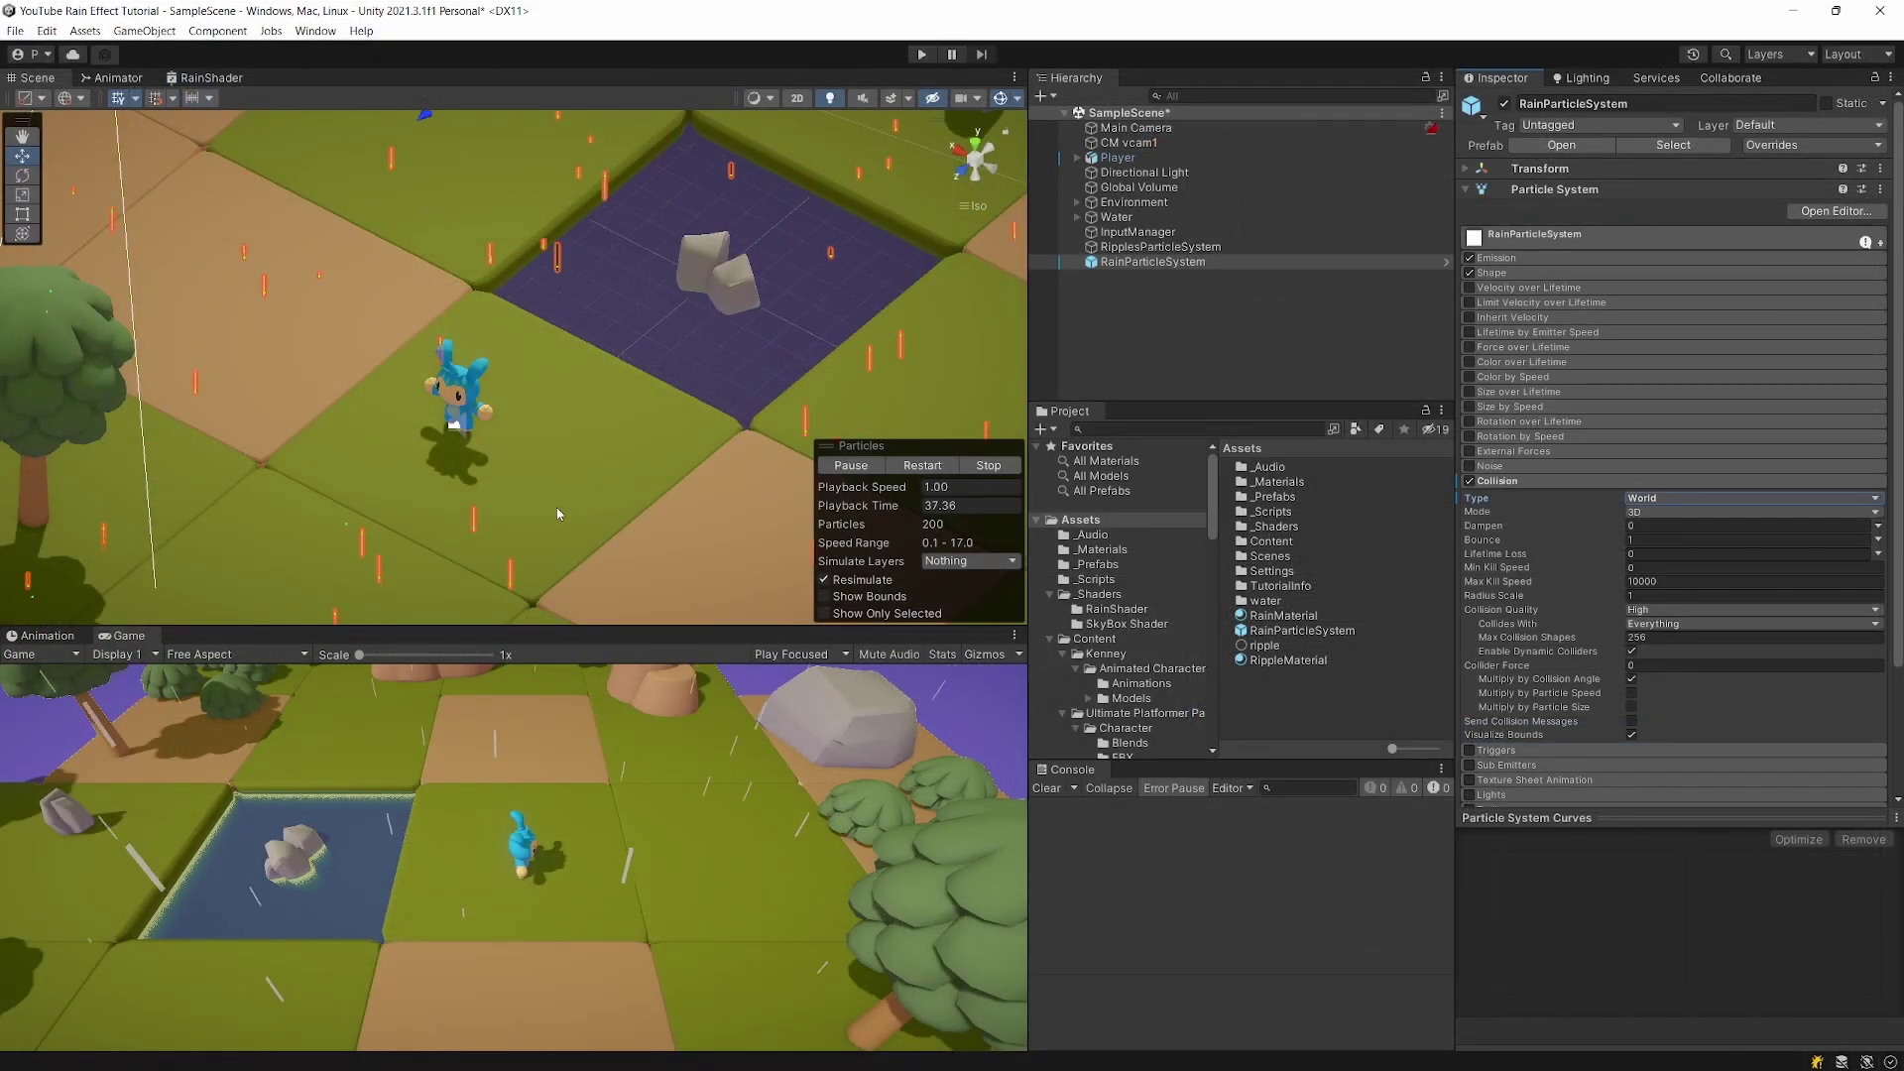
scroll(515, 417, down, 3)
alt+drag(556, 399, 668, 464)
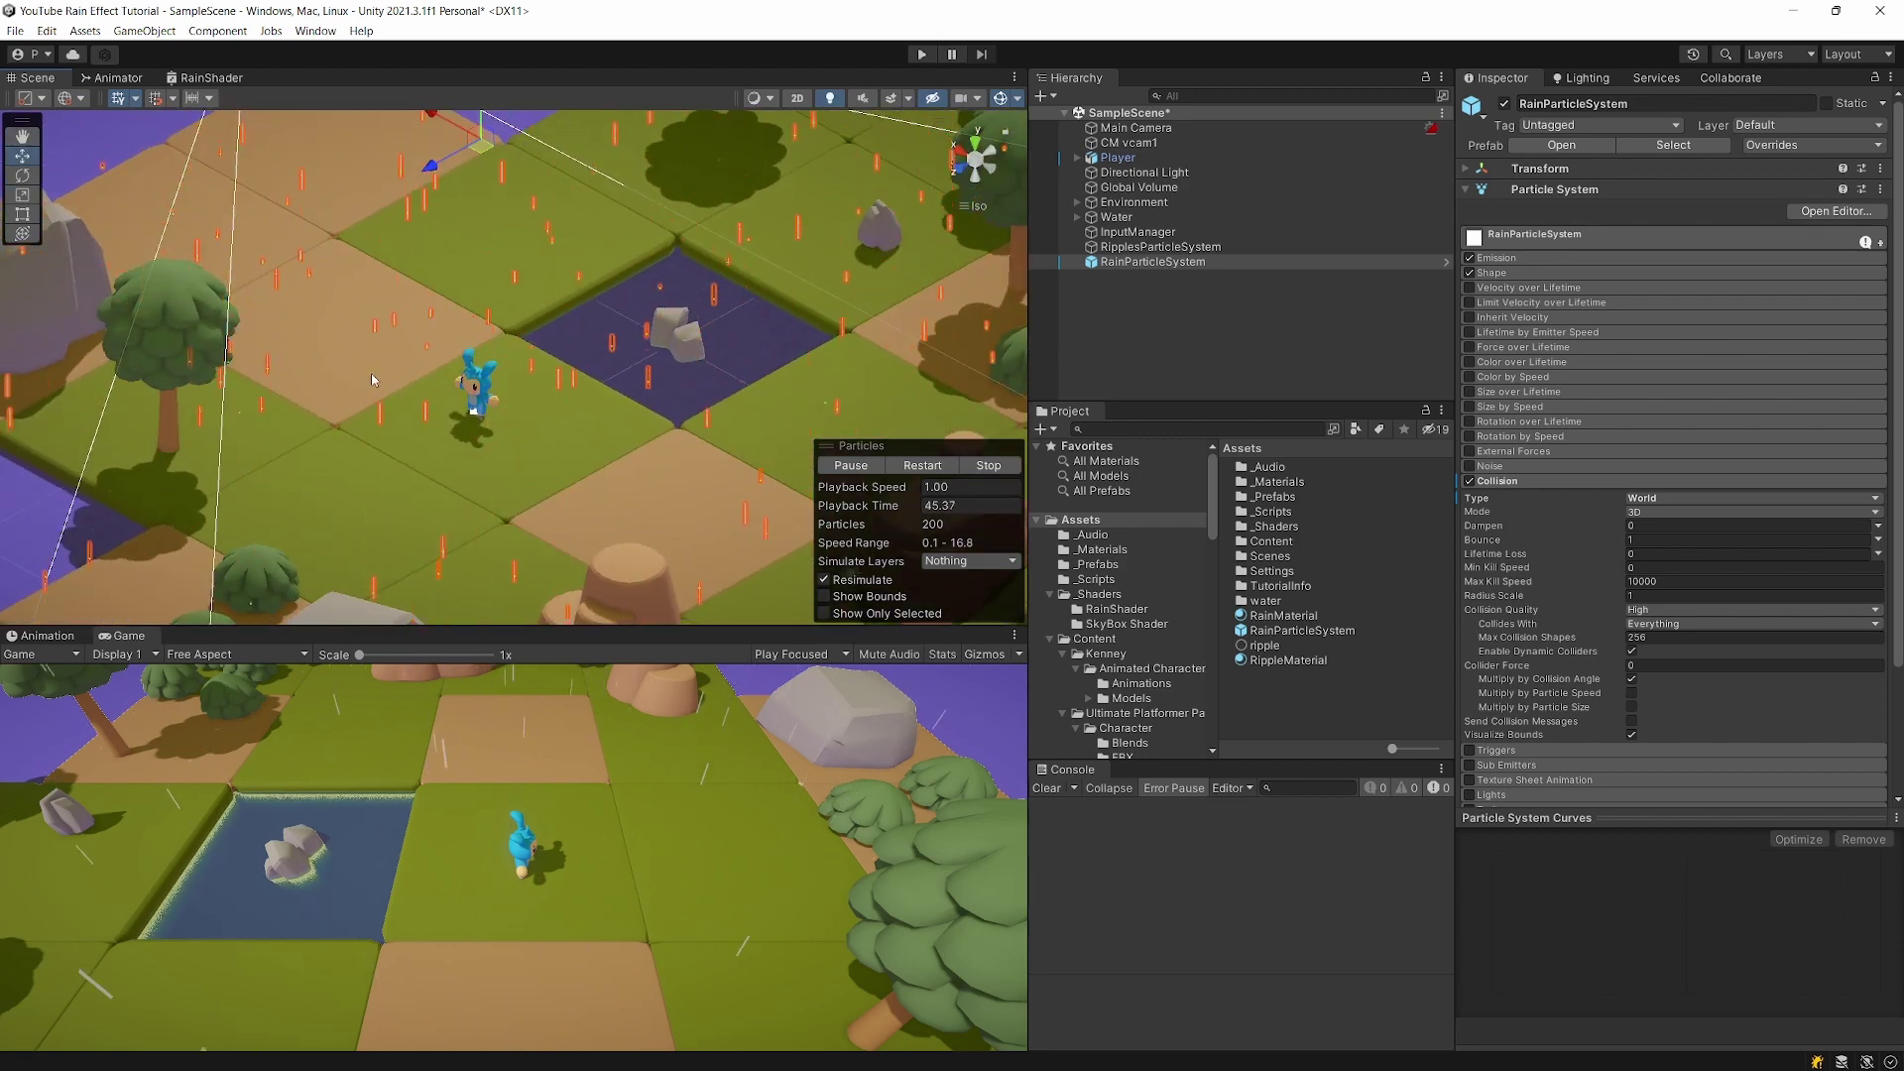
Set the collision Lifetime Loss to 1 on RainParticleSystem so drops vanish on impact
click(580, 414)
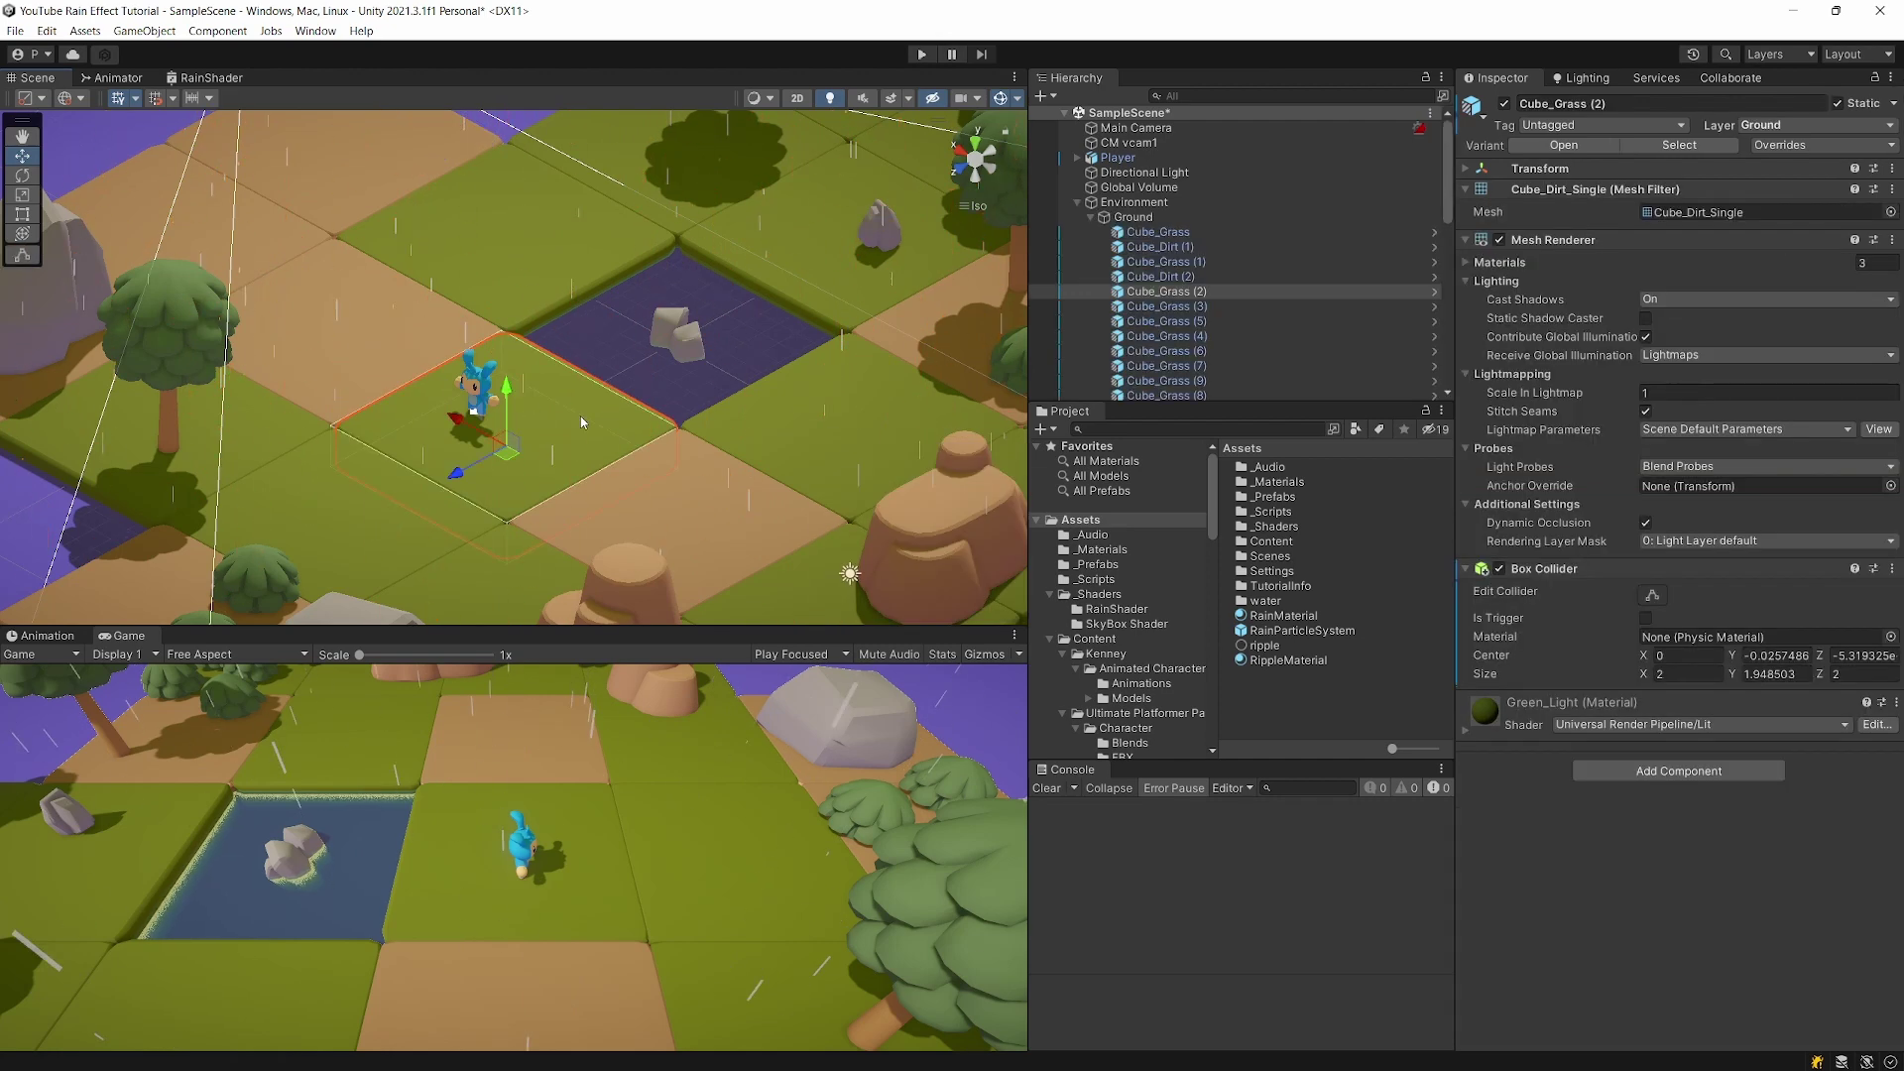
click(1079, 202)
click(1150, 262)
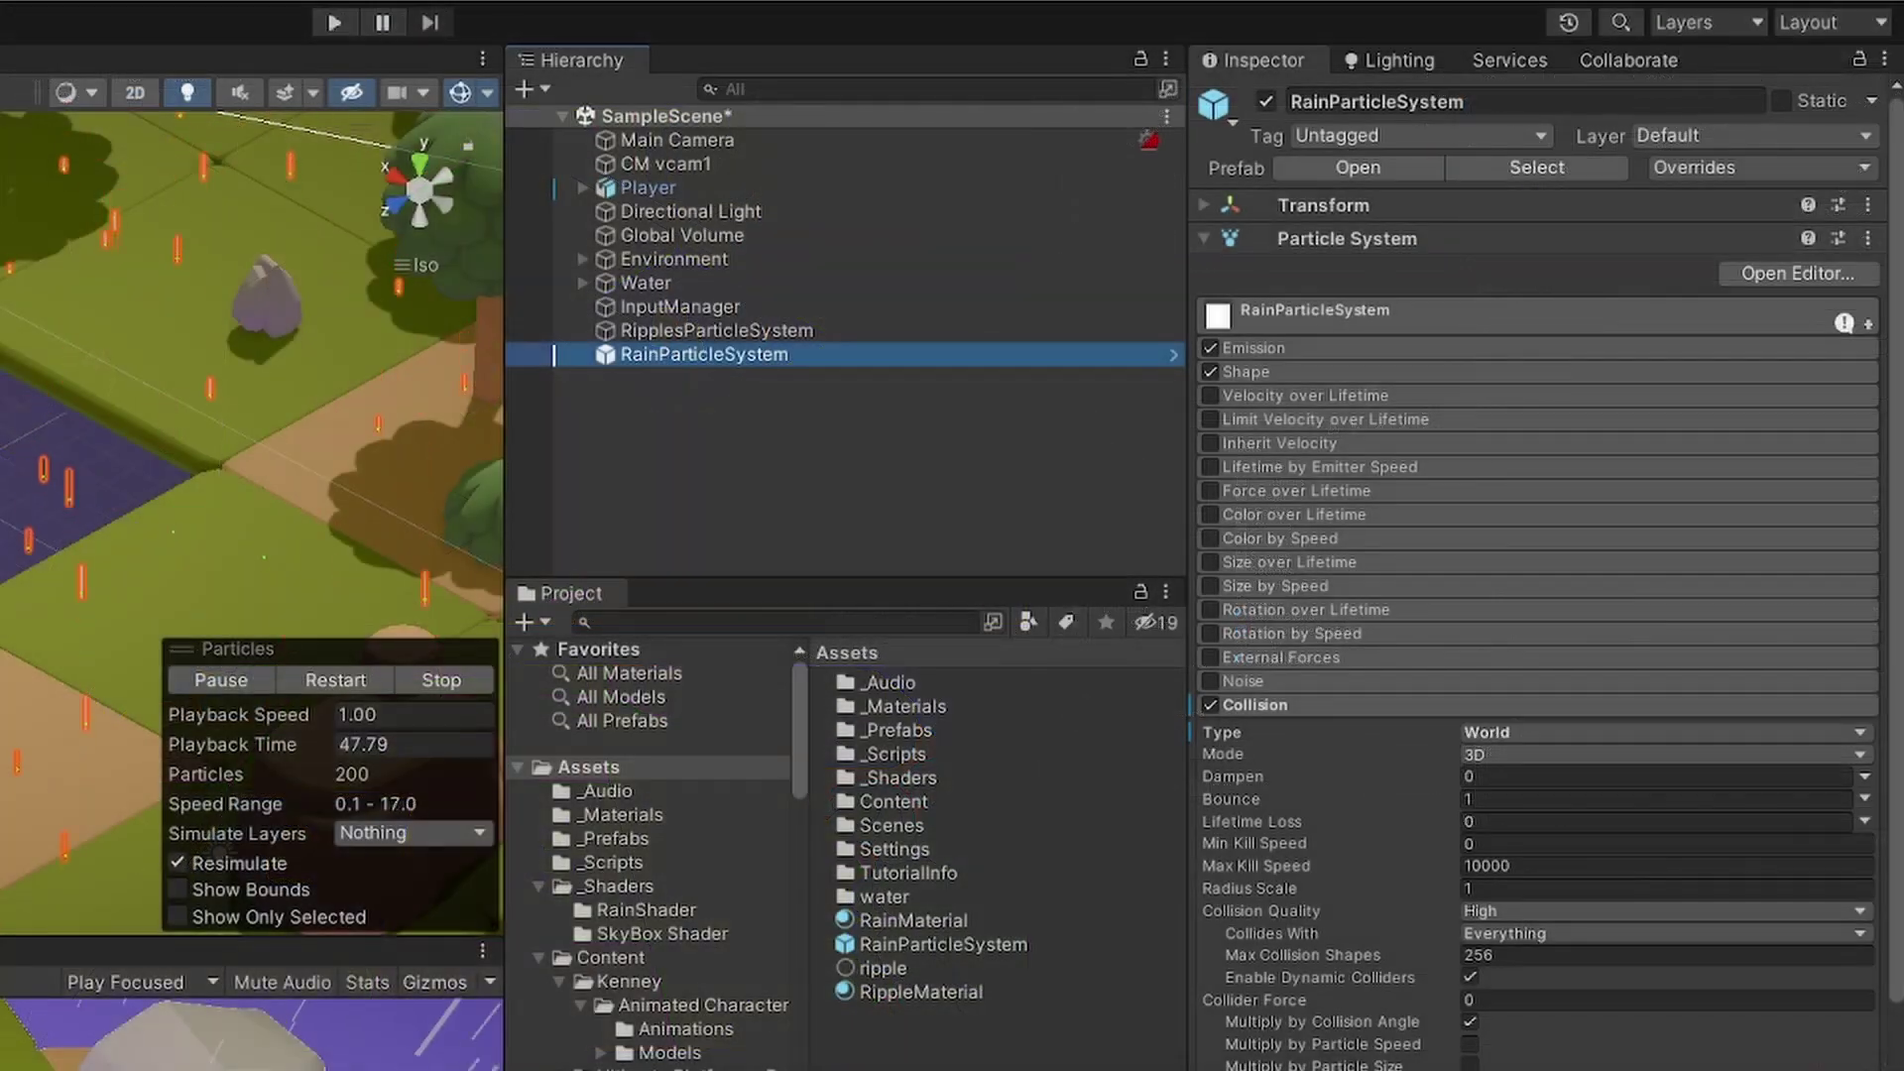
middle_drag(376, 555, 16, 633)
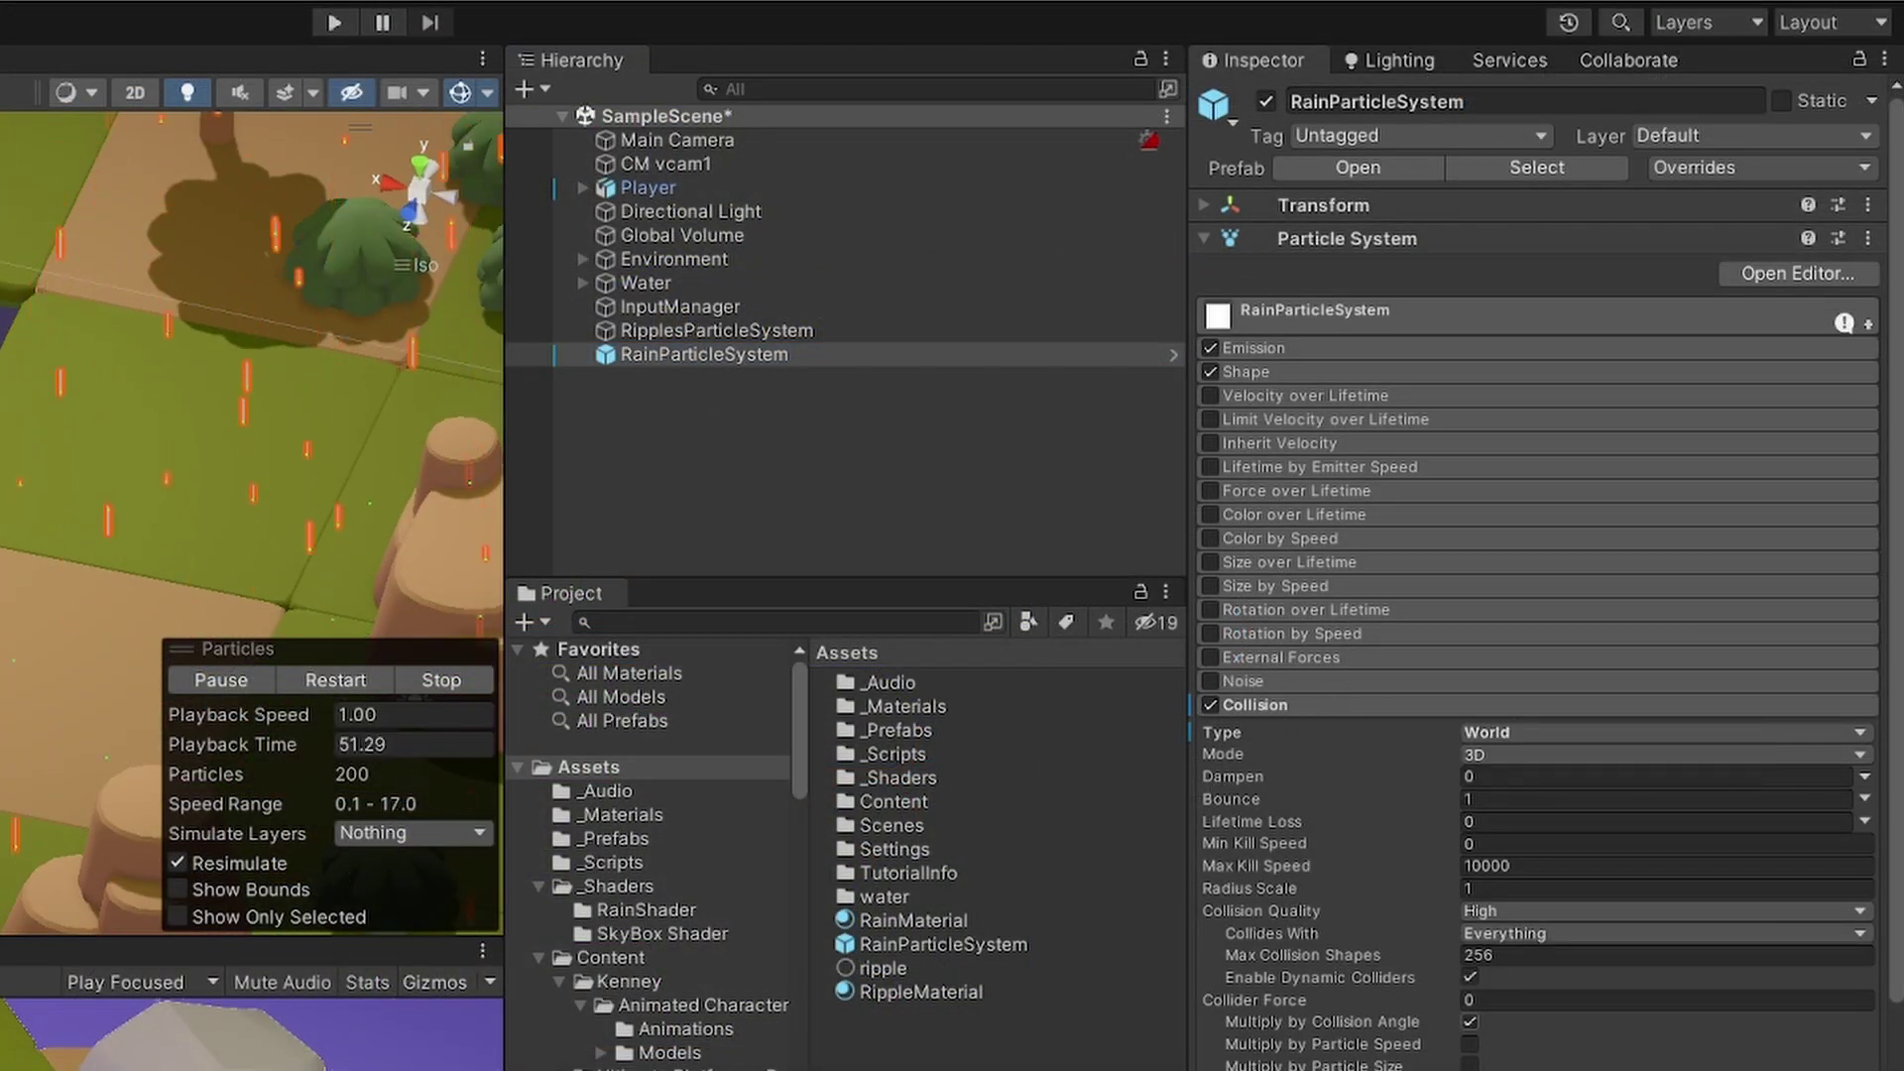
click(1449, 821)
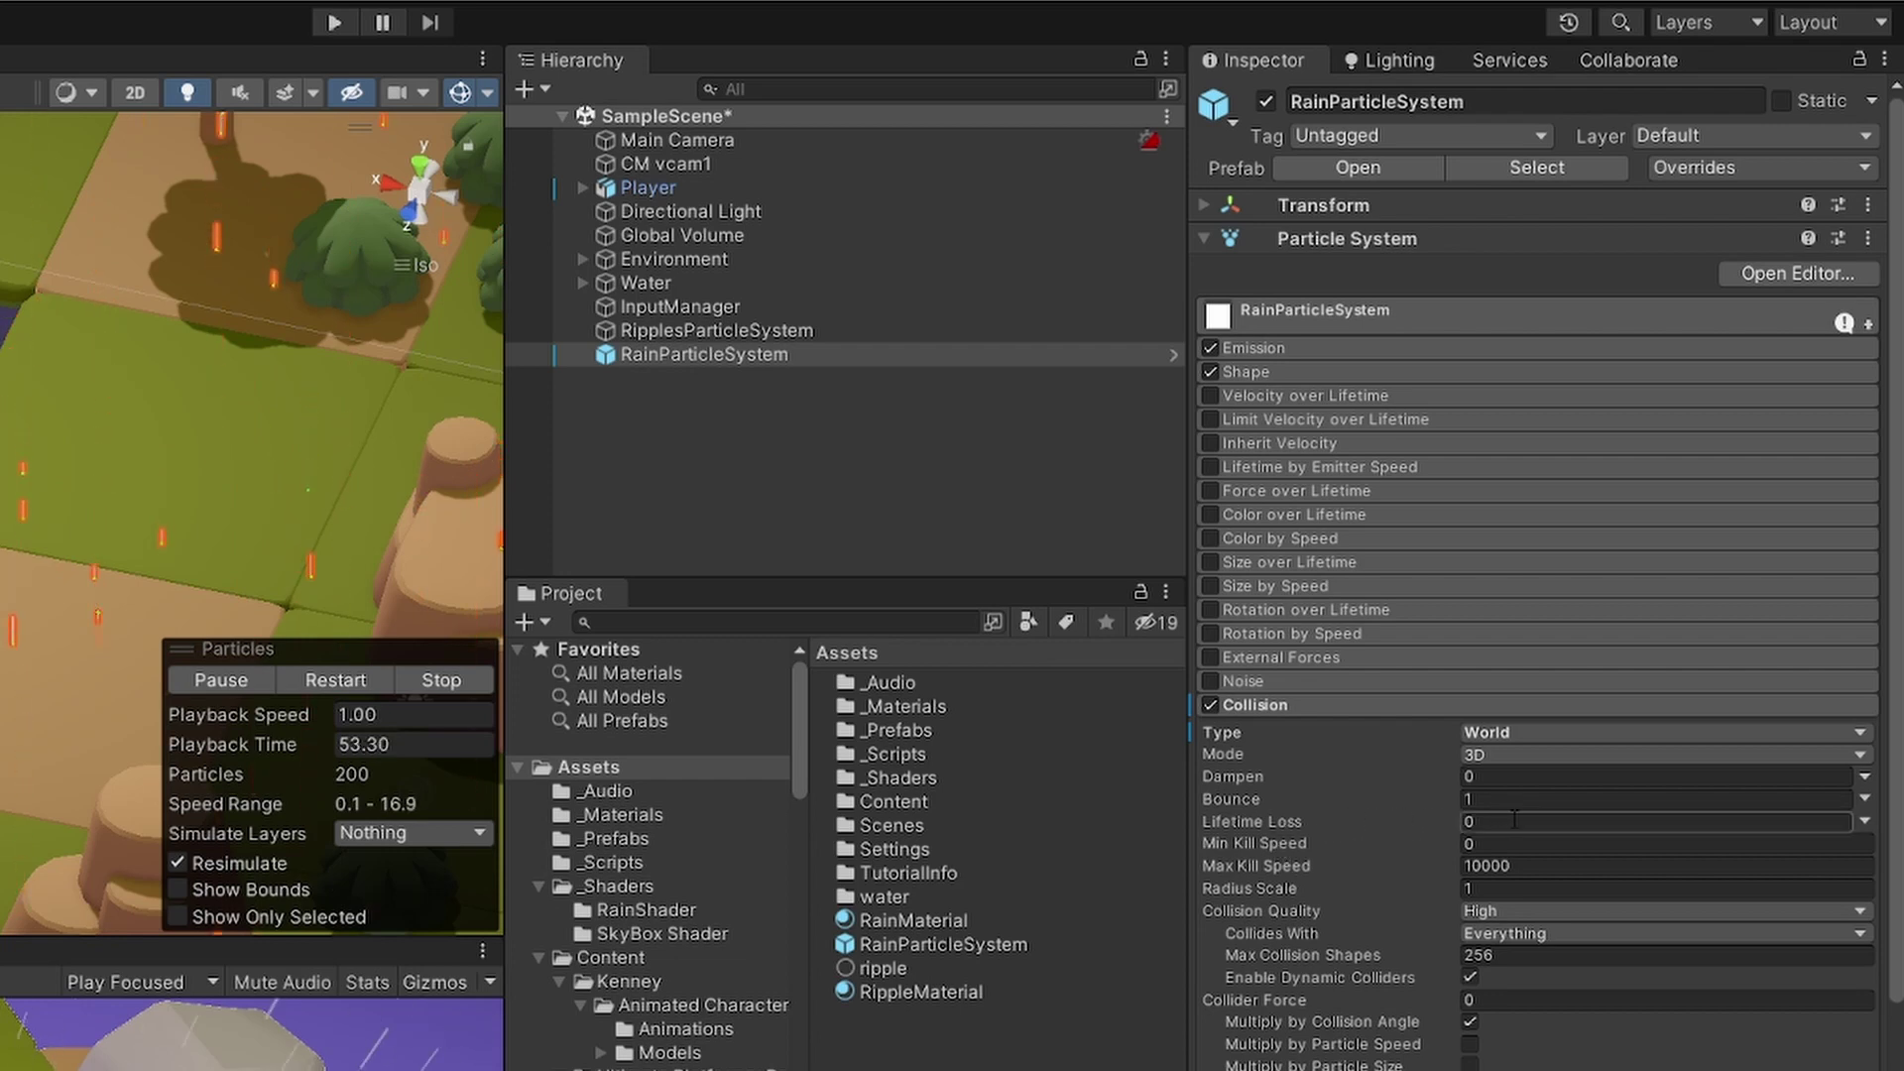
text(1)
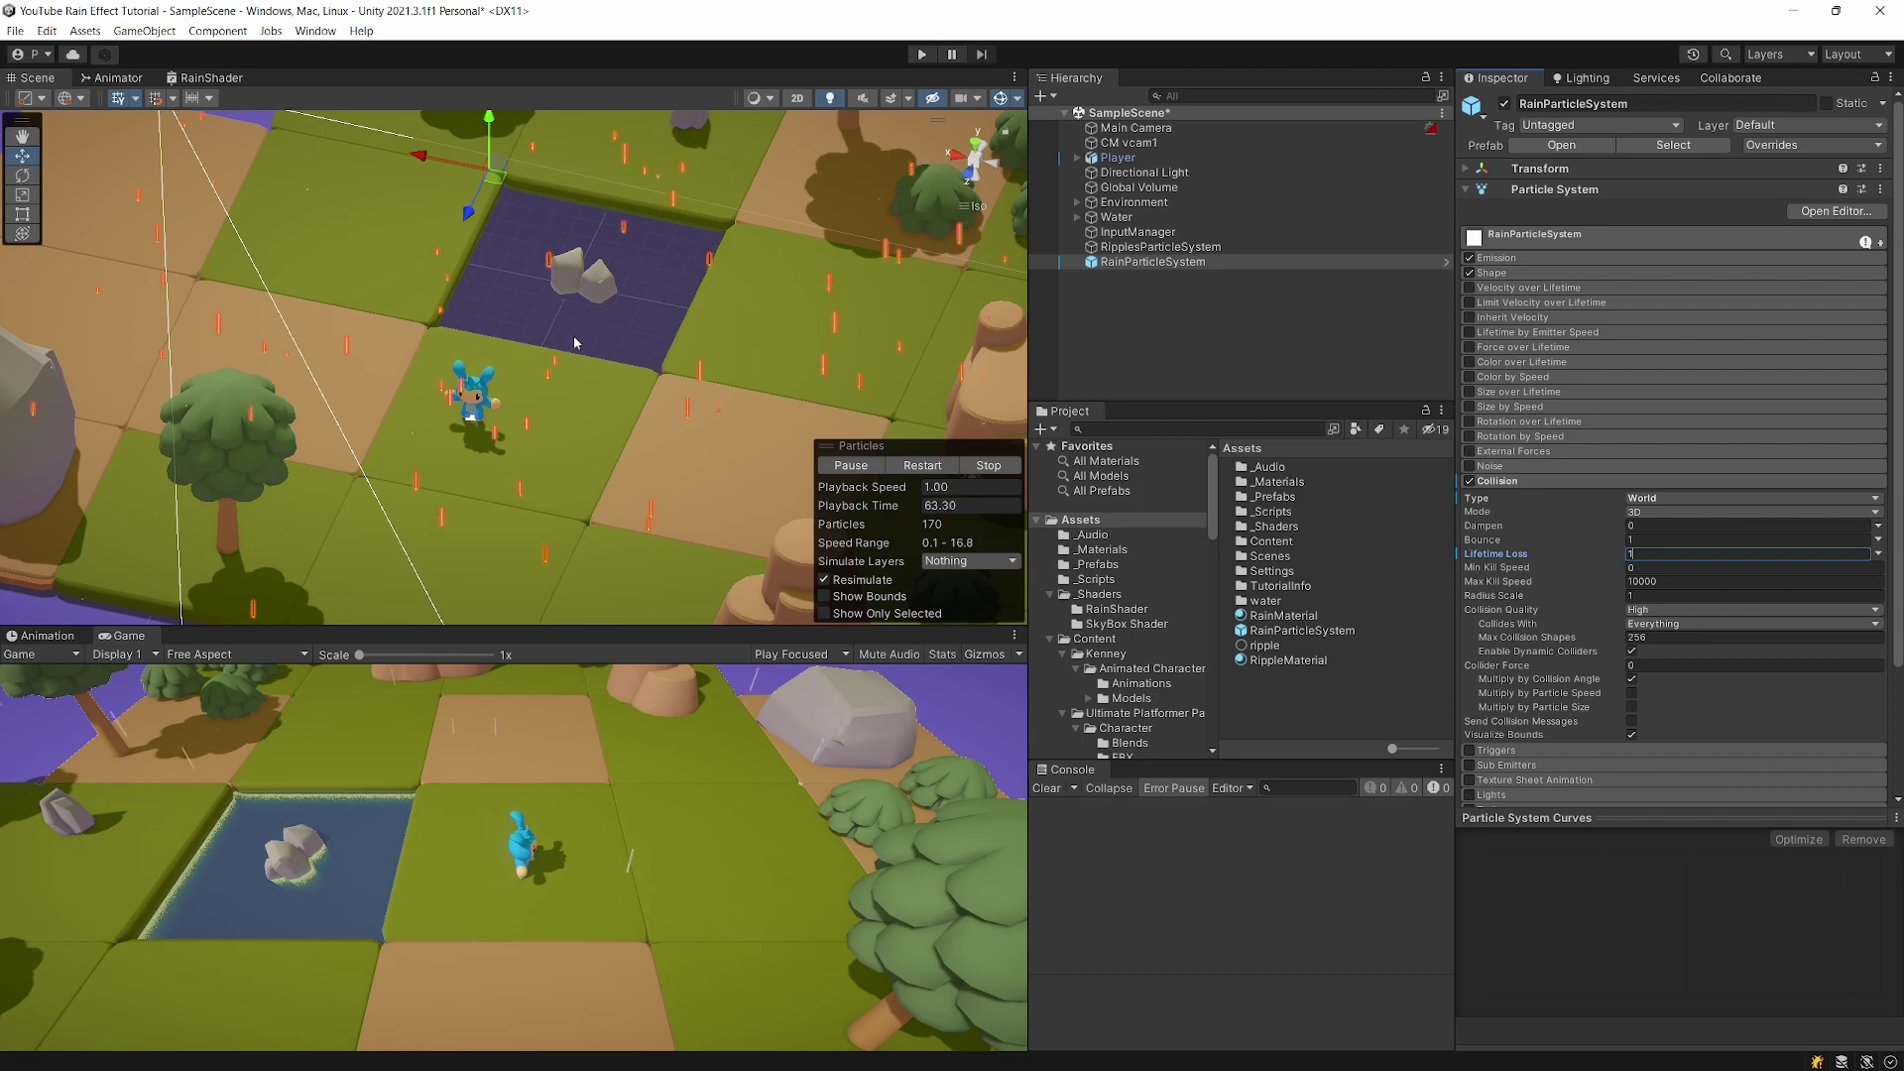
scroll(615, 442, up, 5)
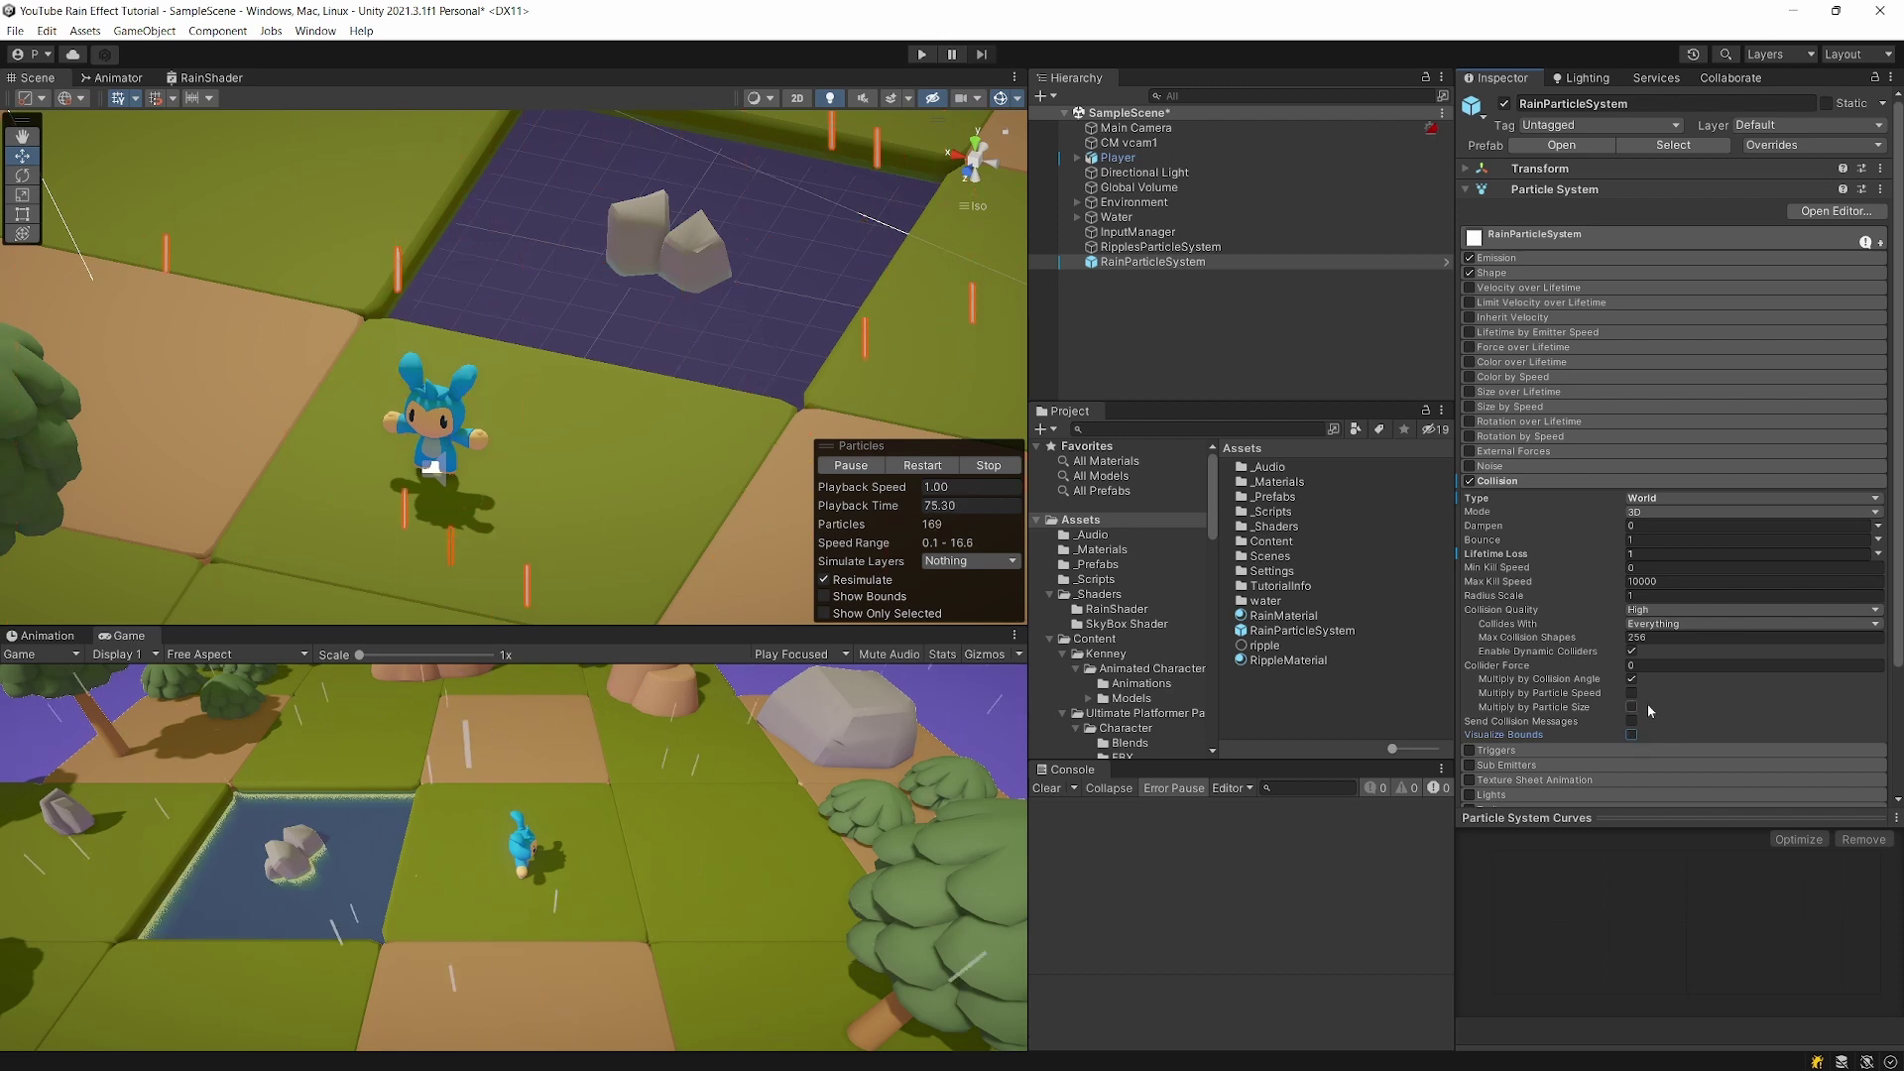
click(1508, 482)
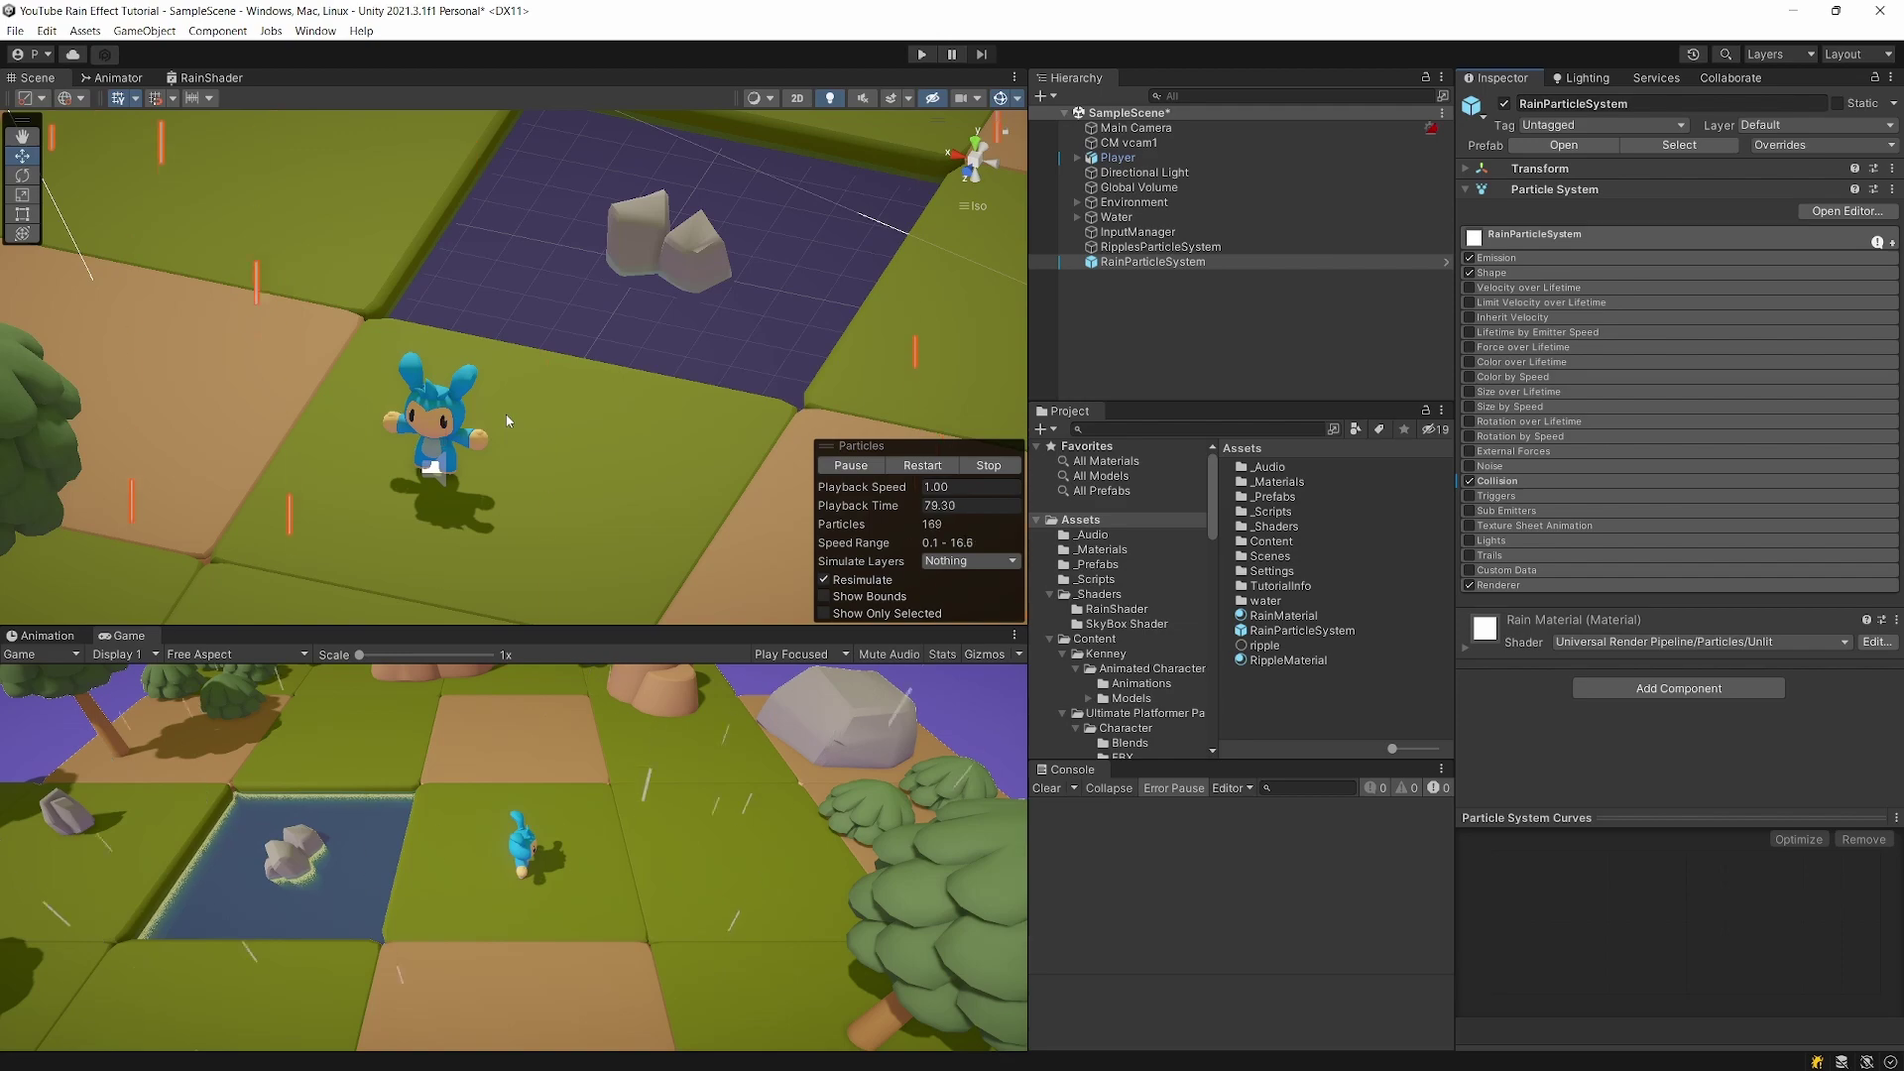
scroll(367, 456, down, 5)
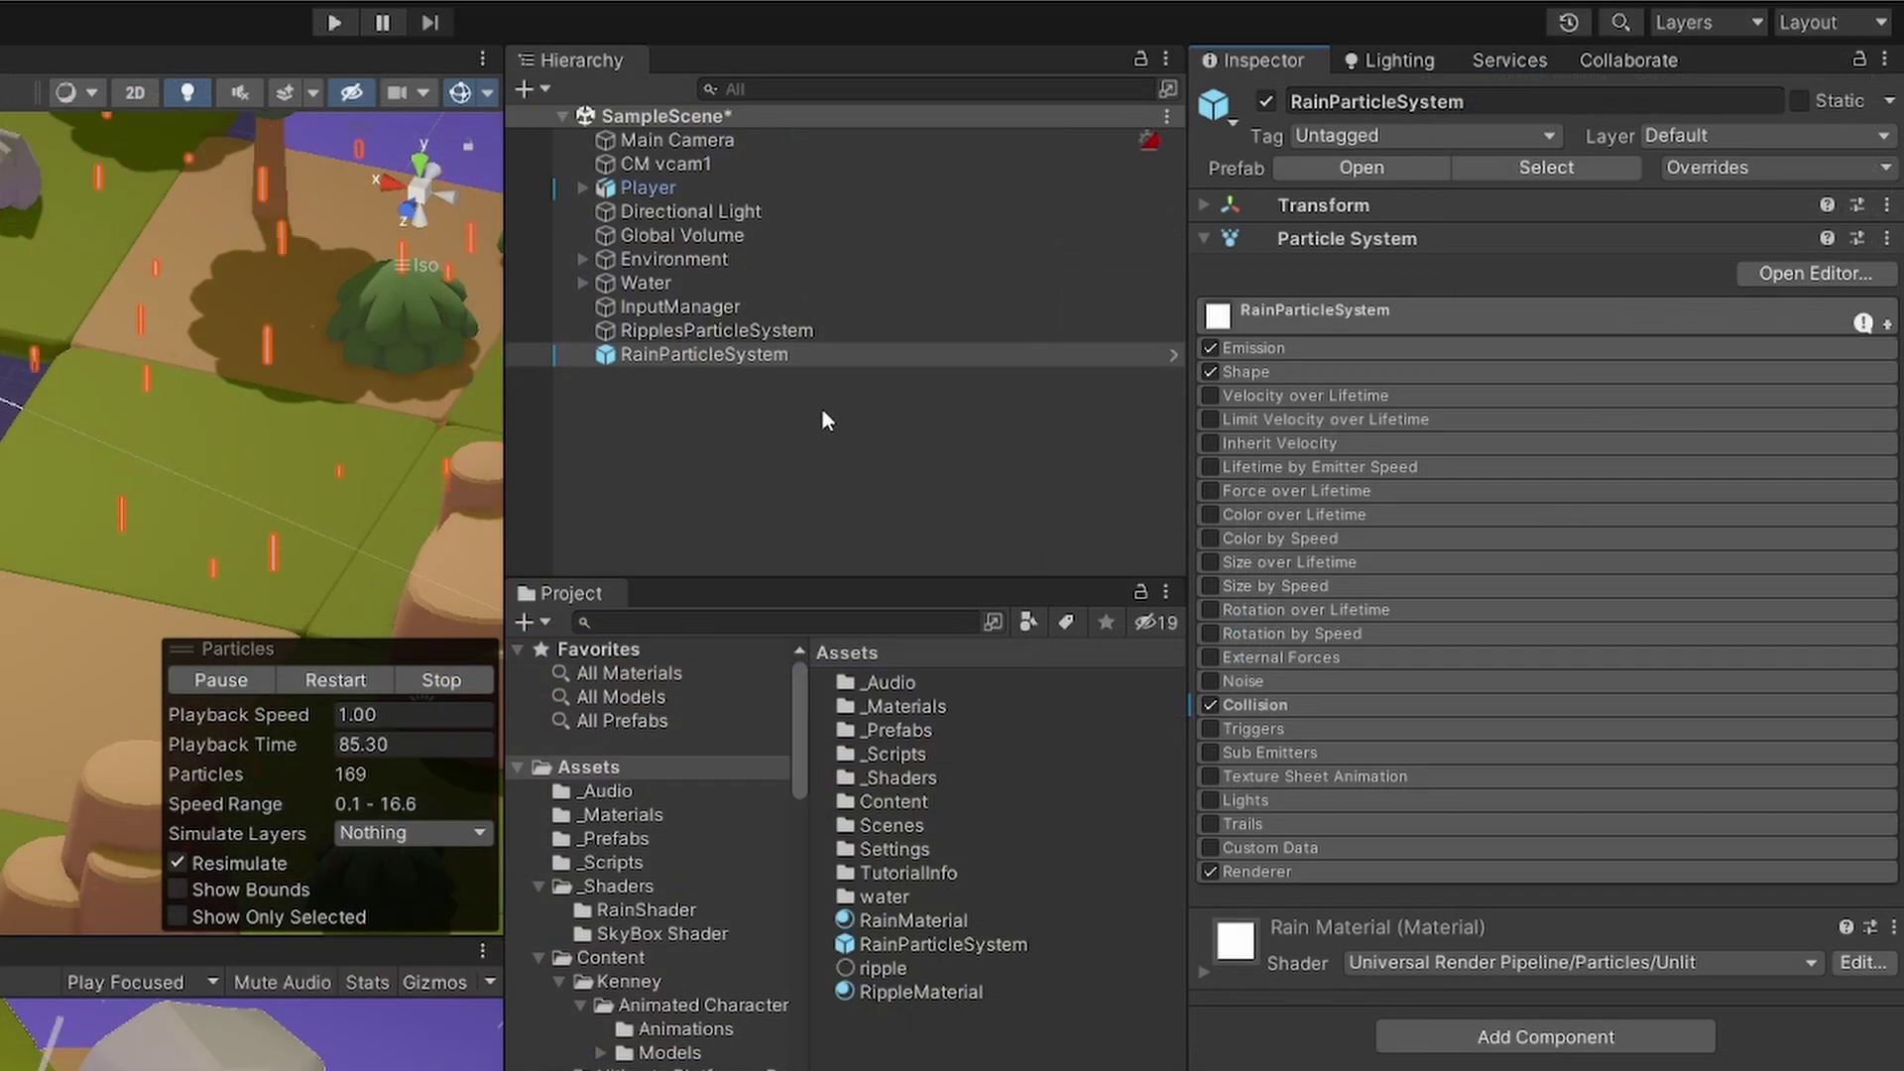
Parent RipplesParticleSystem under RainParticleSystem, then select RainParticleSystem
drag(694, 330, 685, 355)
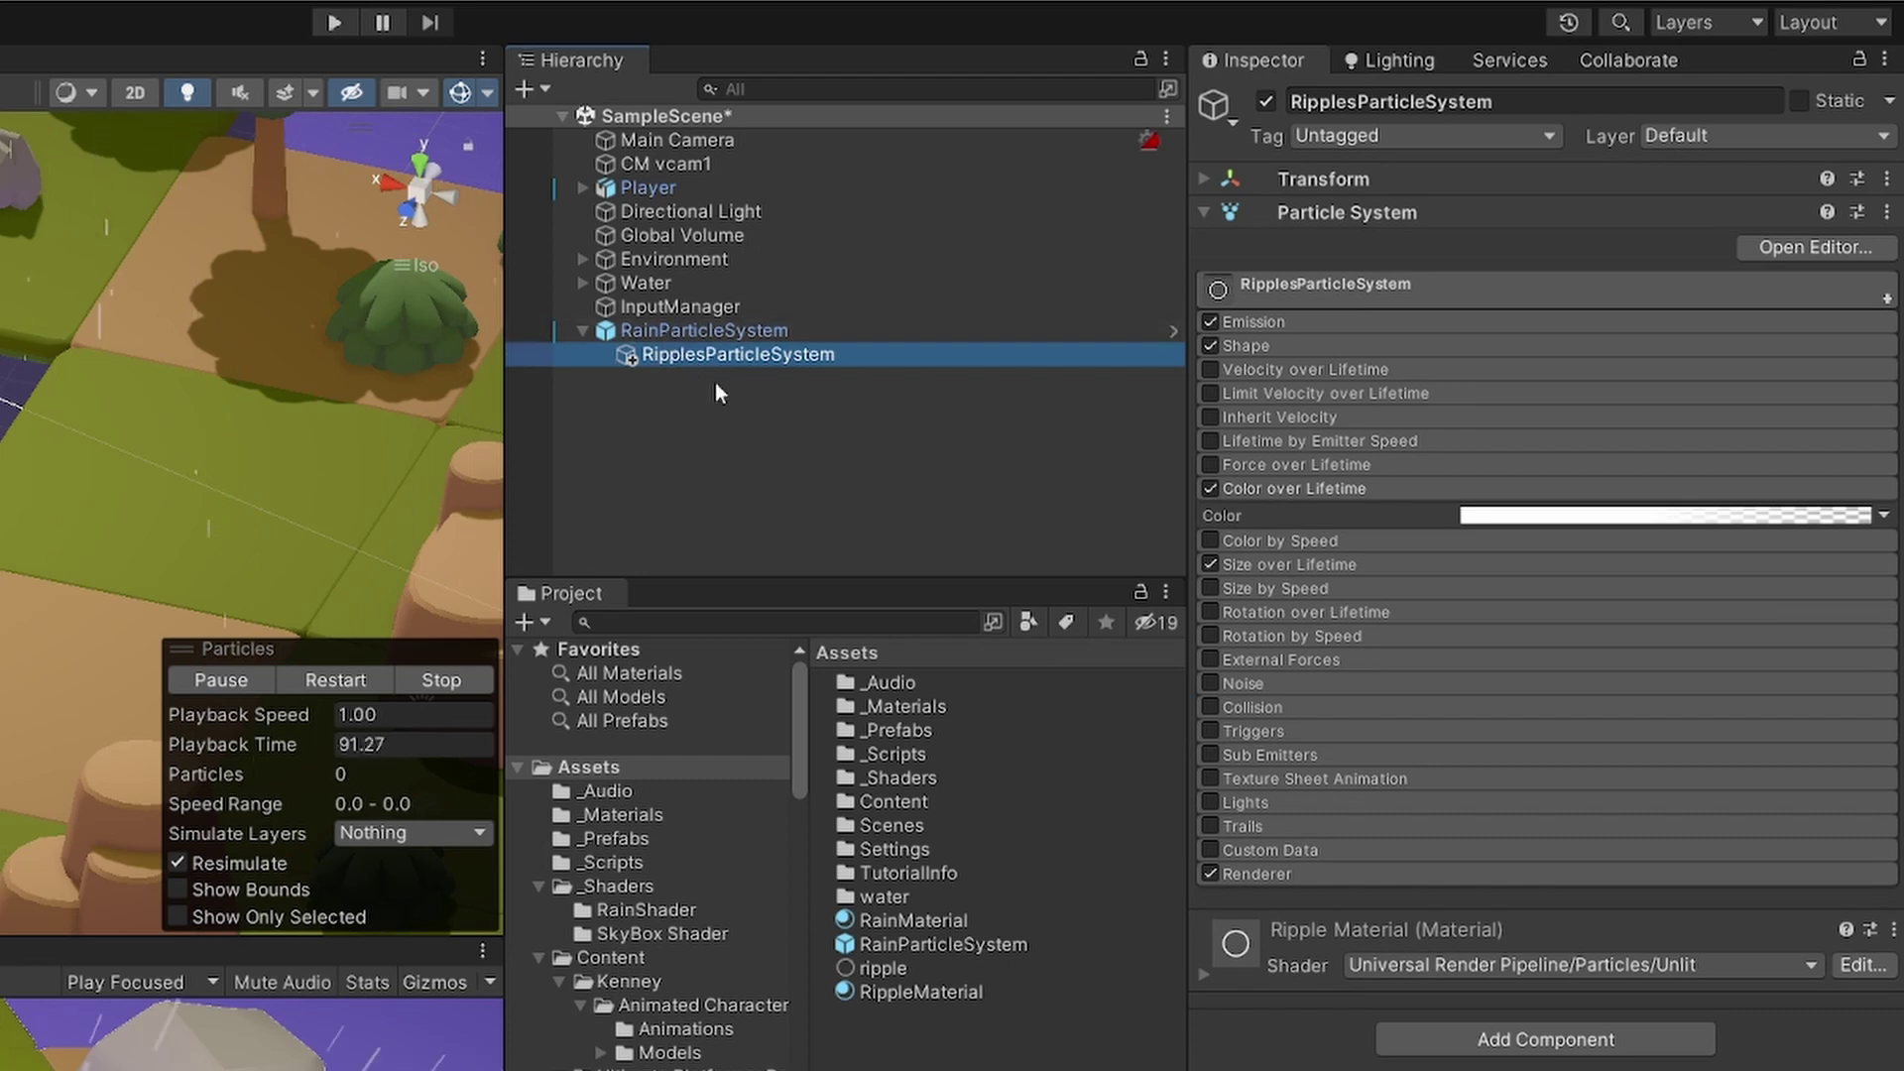
click(688, 334)
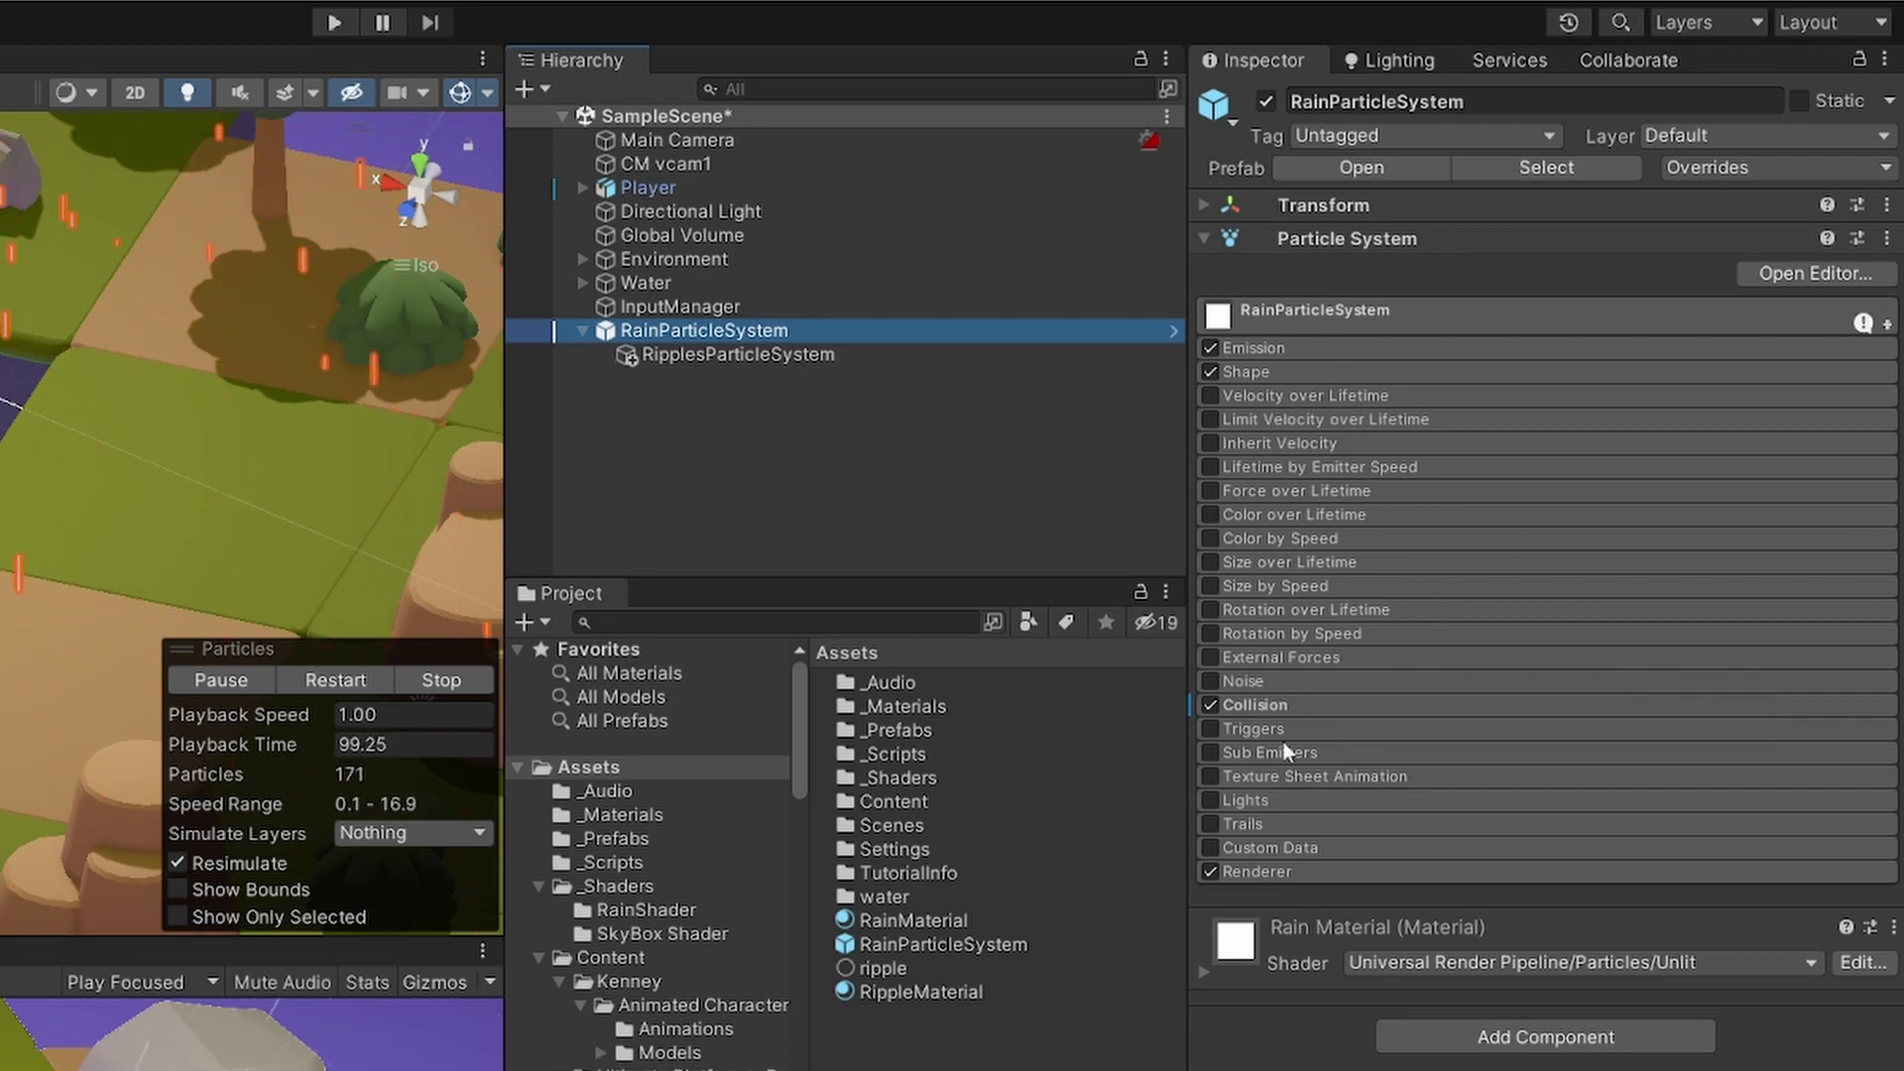
Enable Sub Emitters on the rain with a Collision trigger spawning RipplesParticleSystem
click(1211, 752)
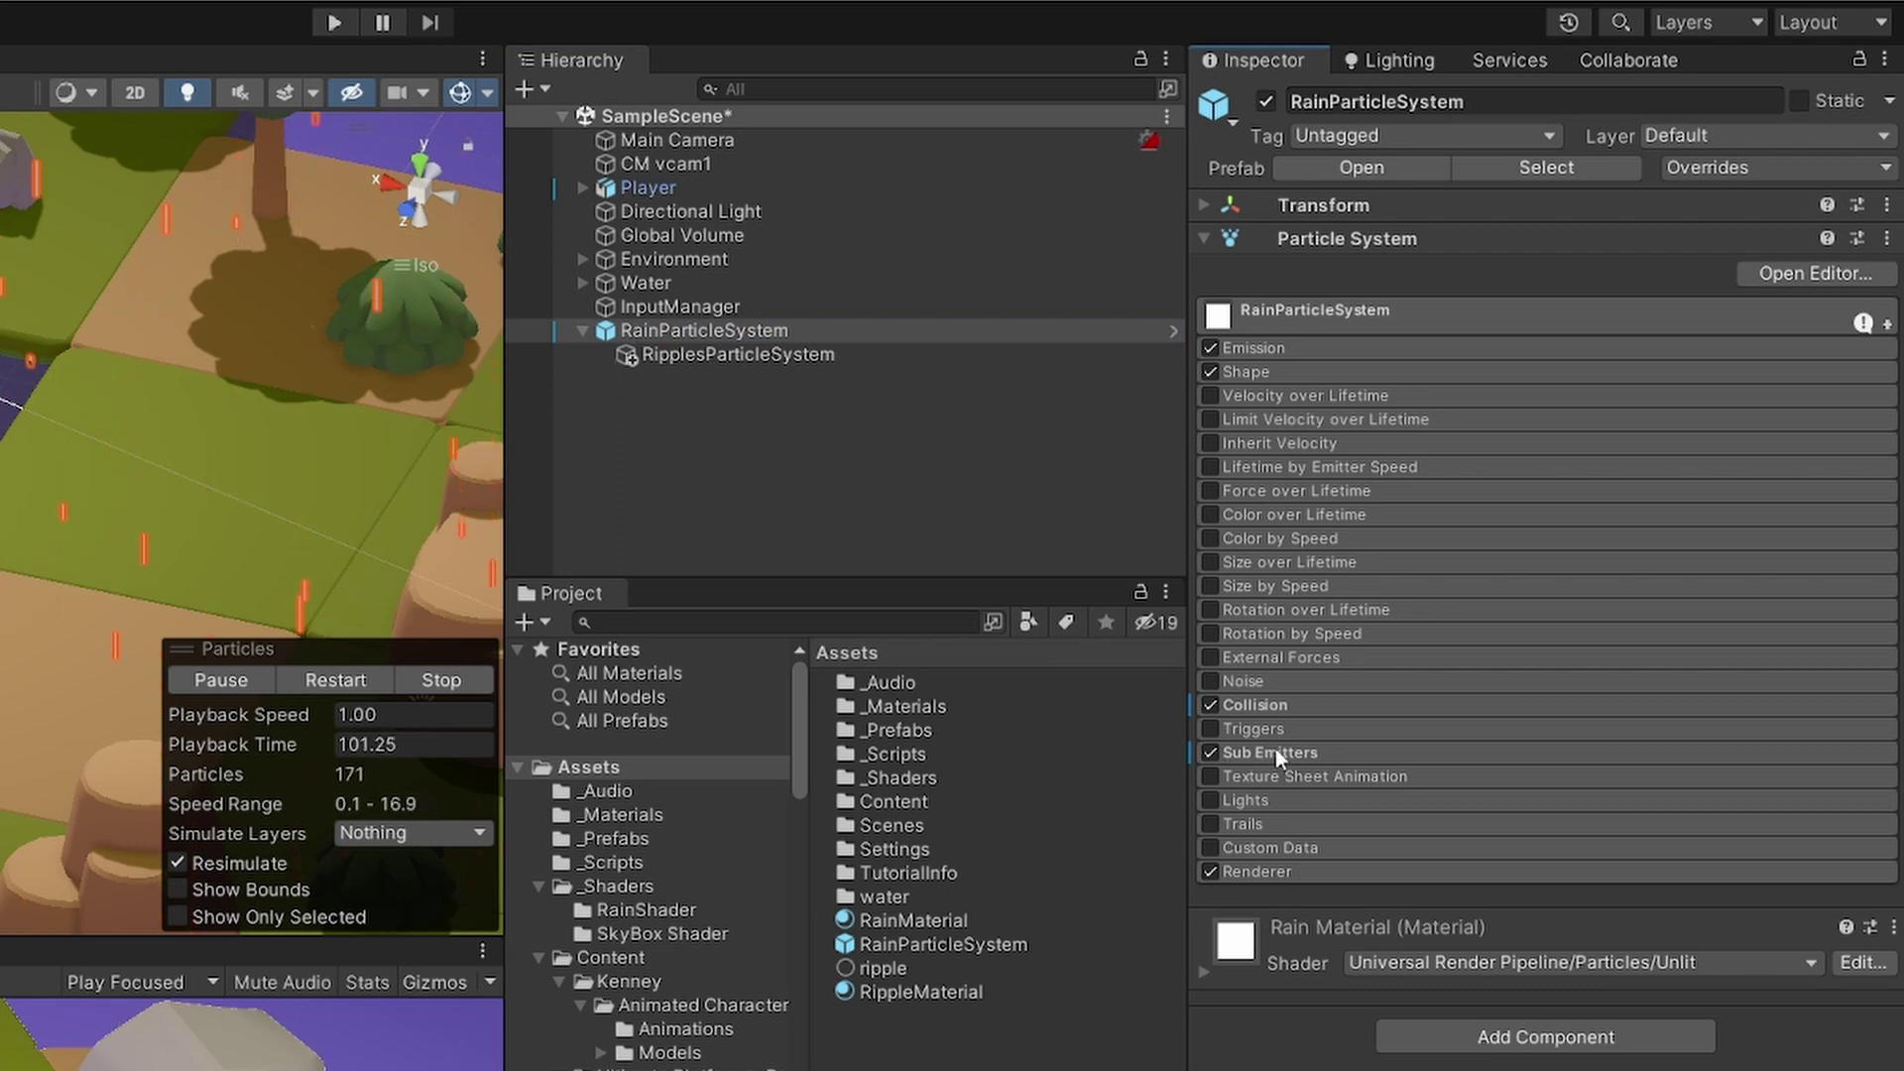
click(1276, 752)
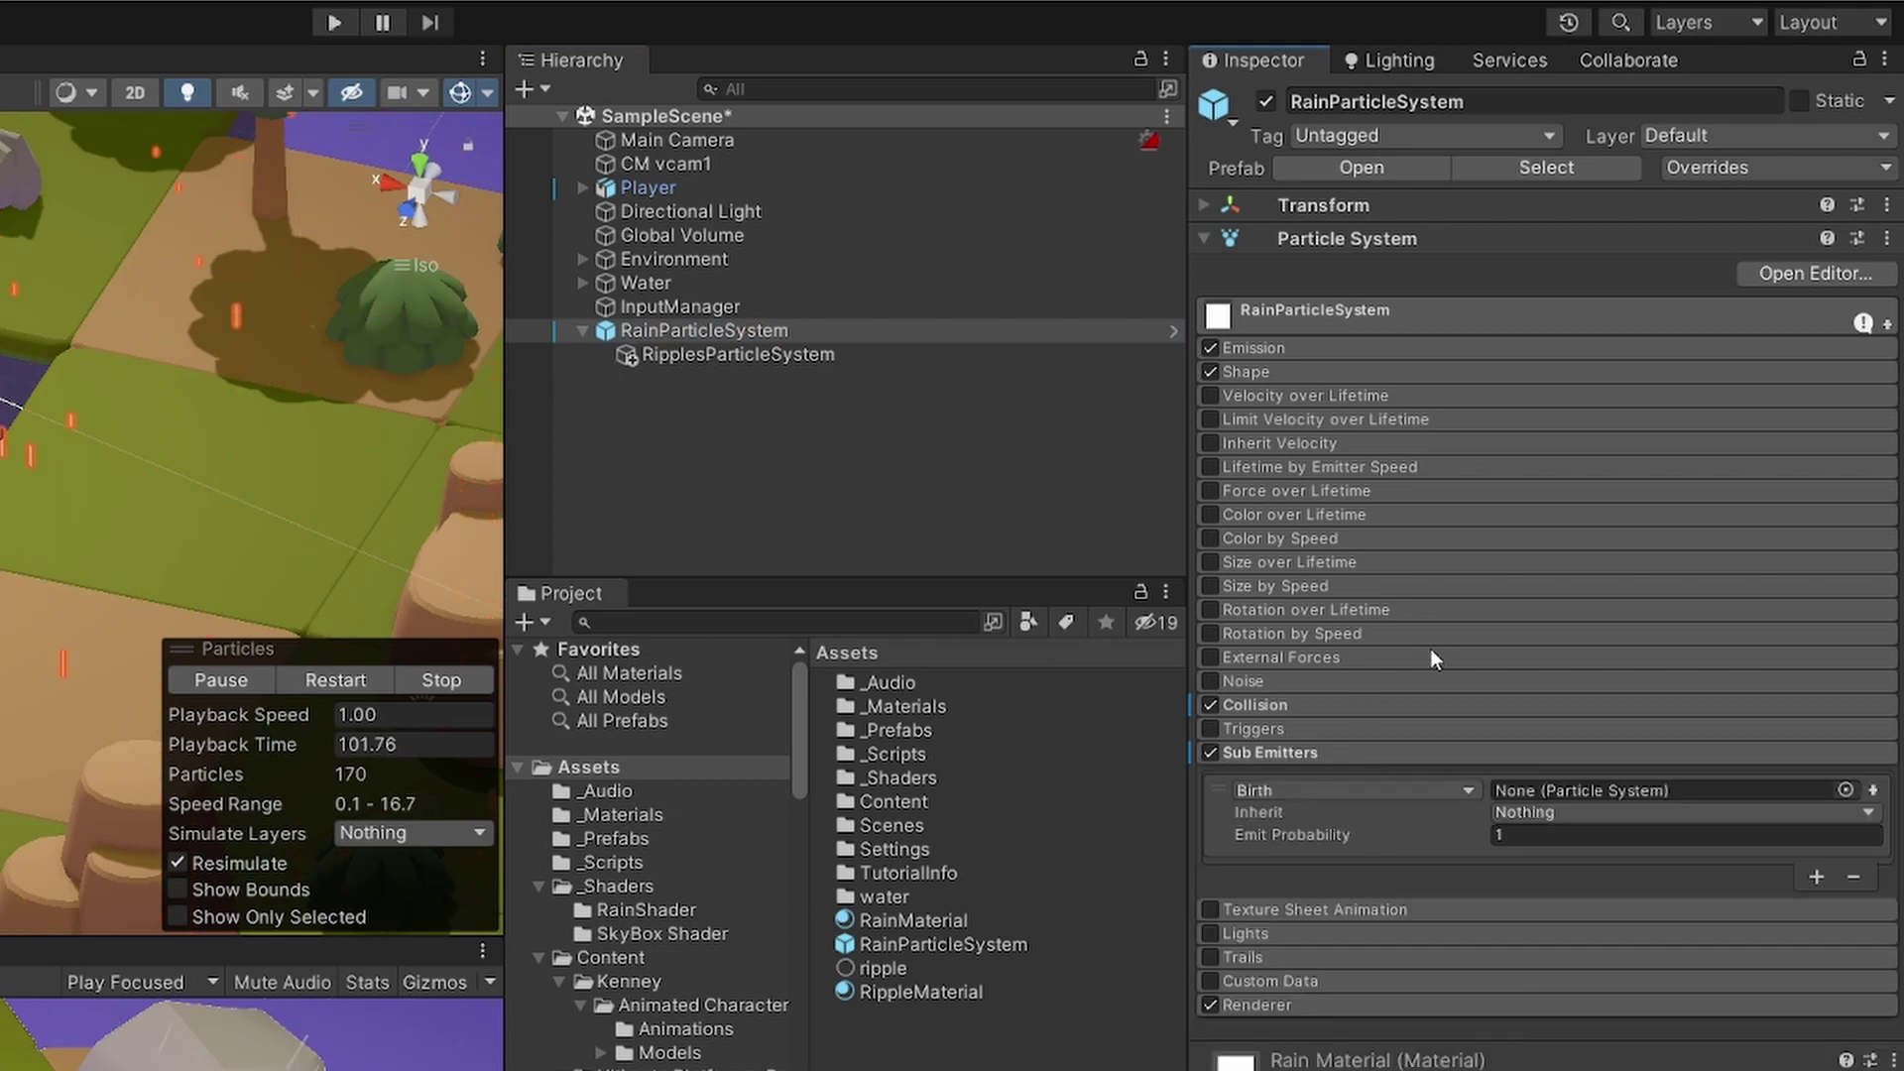
click(1323, 789)
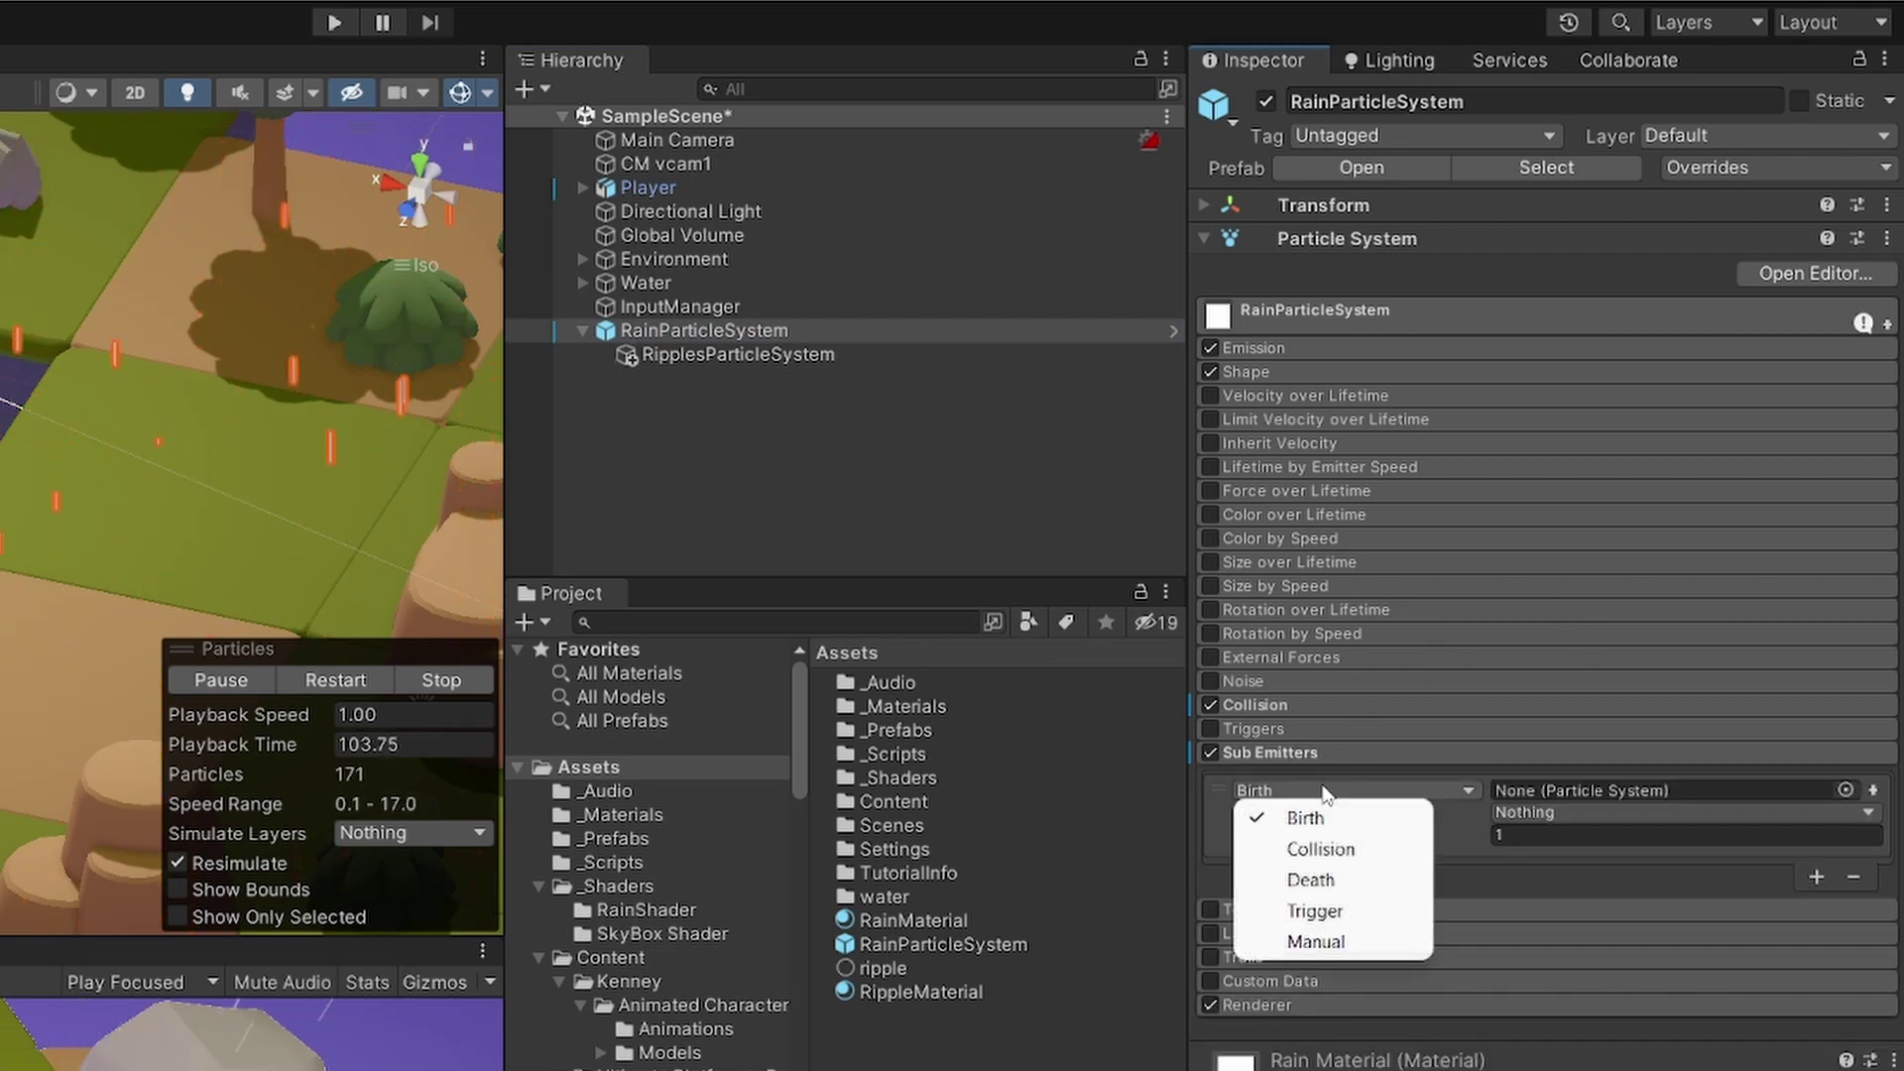
click(1320, 849)
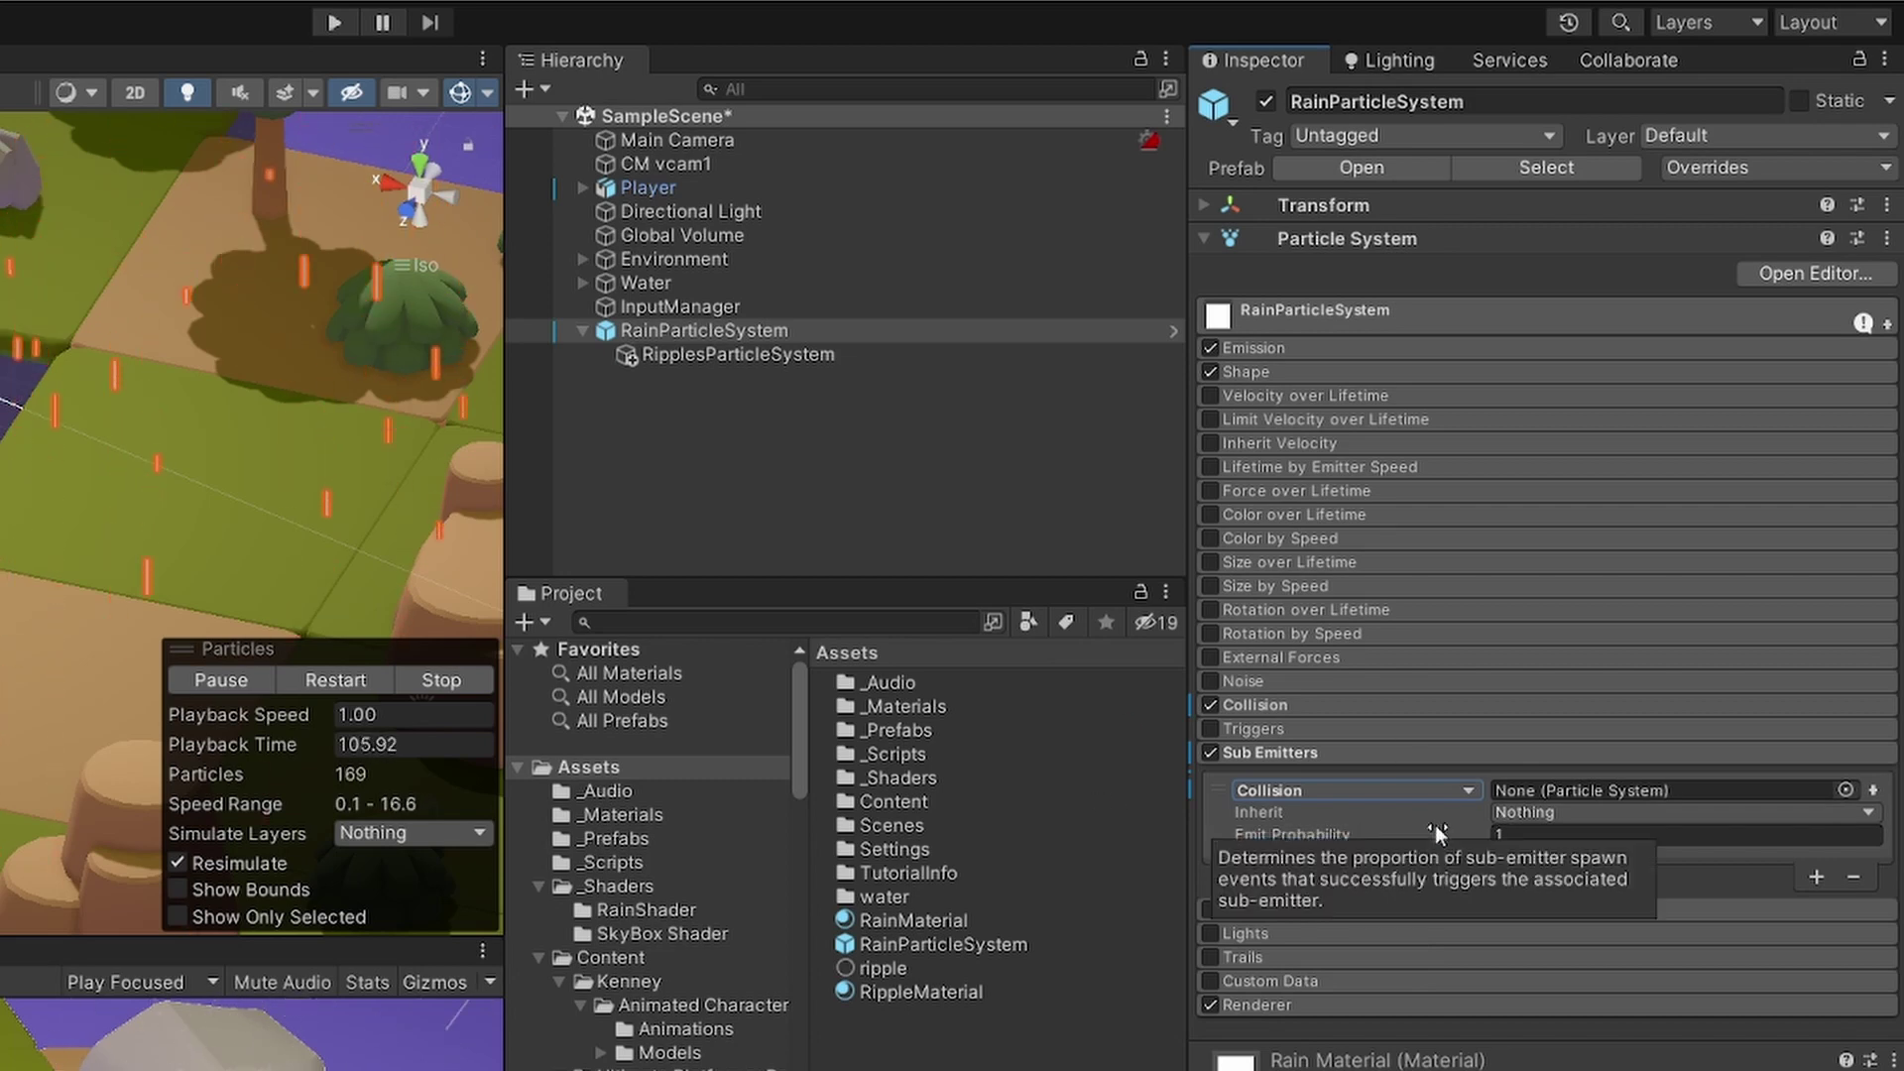
click(672, 355)
drag(673, 355, 1530, 793)
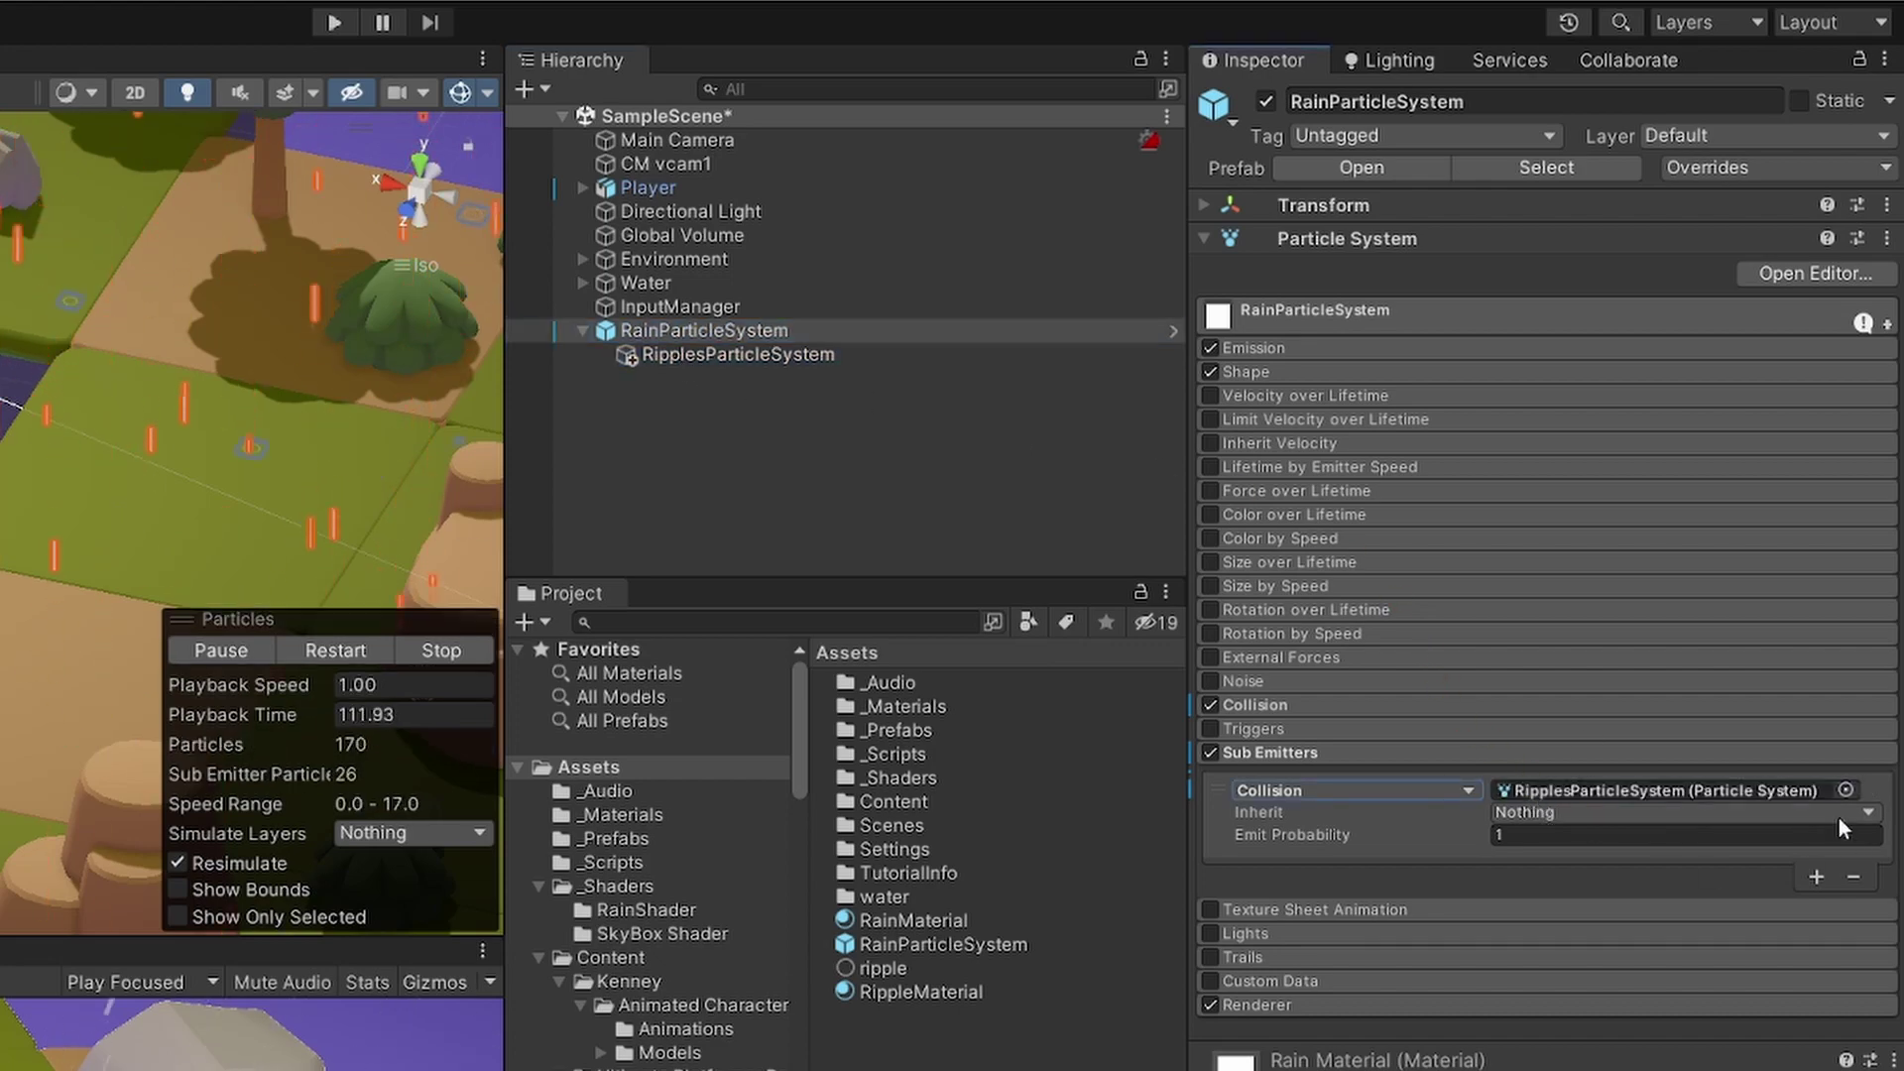
right_drag(555, 416, 646, 538)
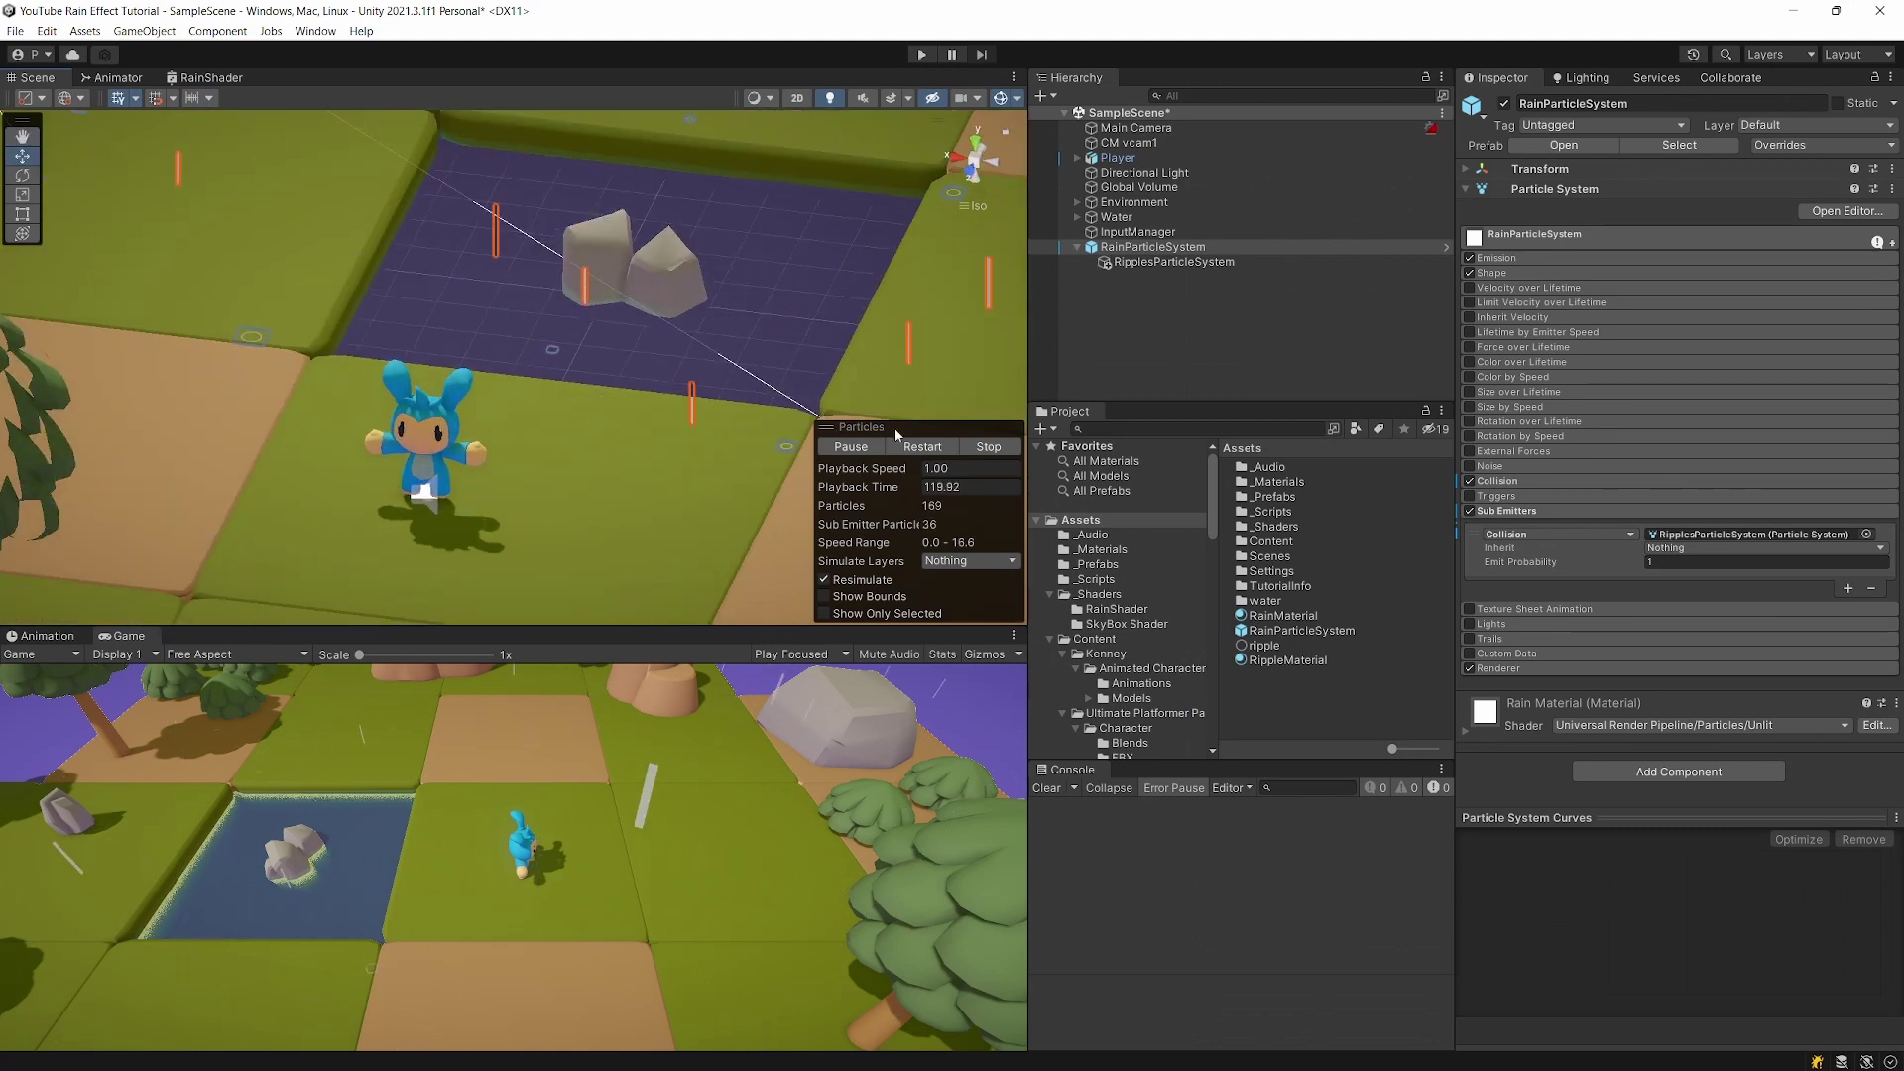
click(921, 53)
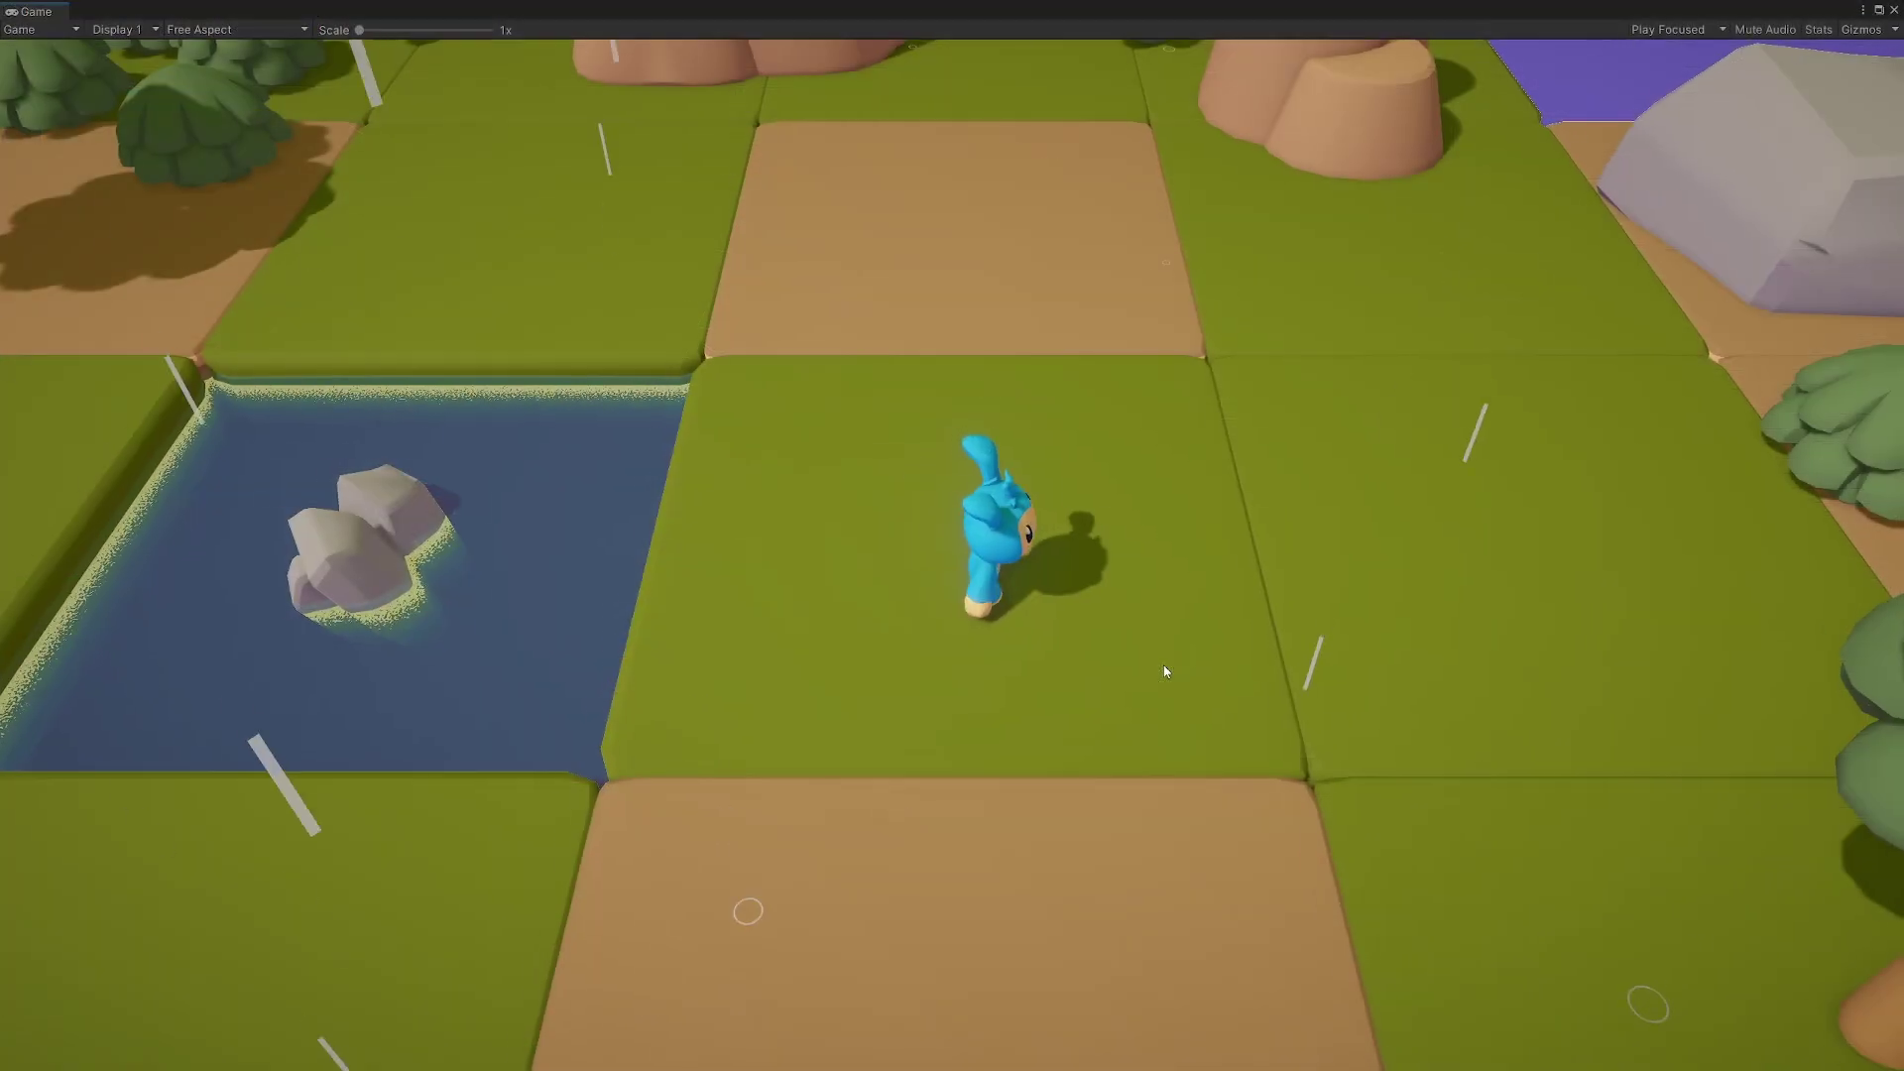
key(Down)
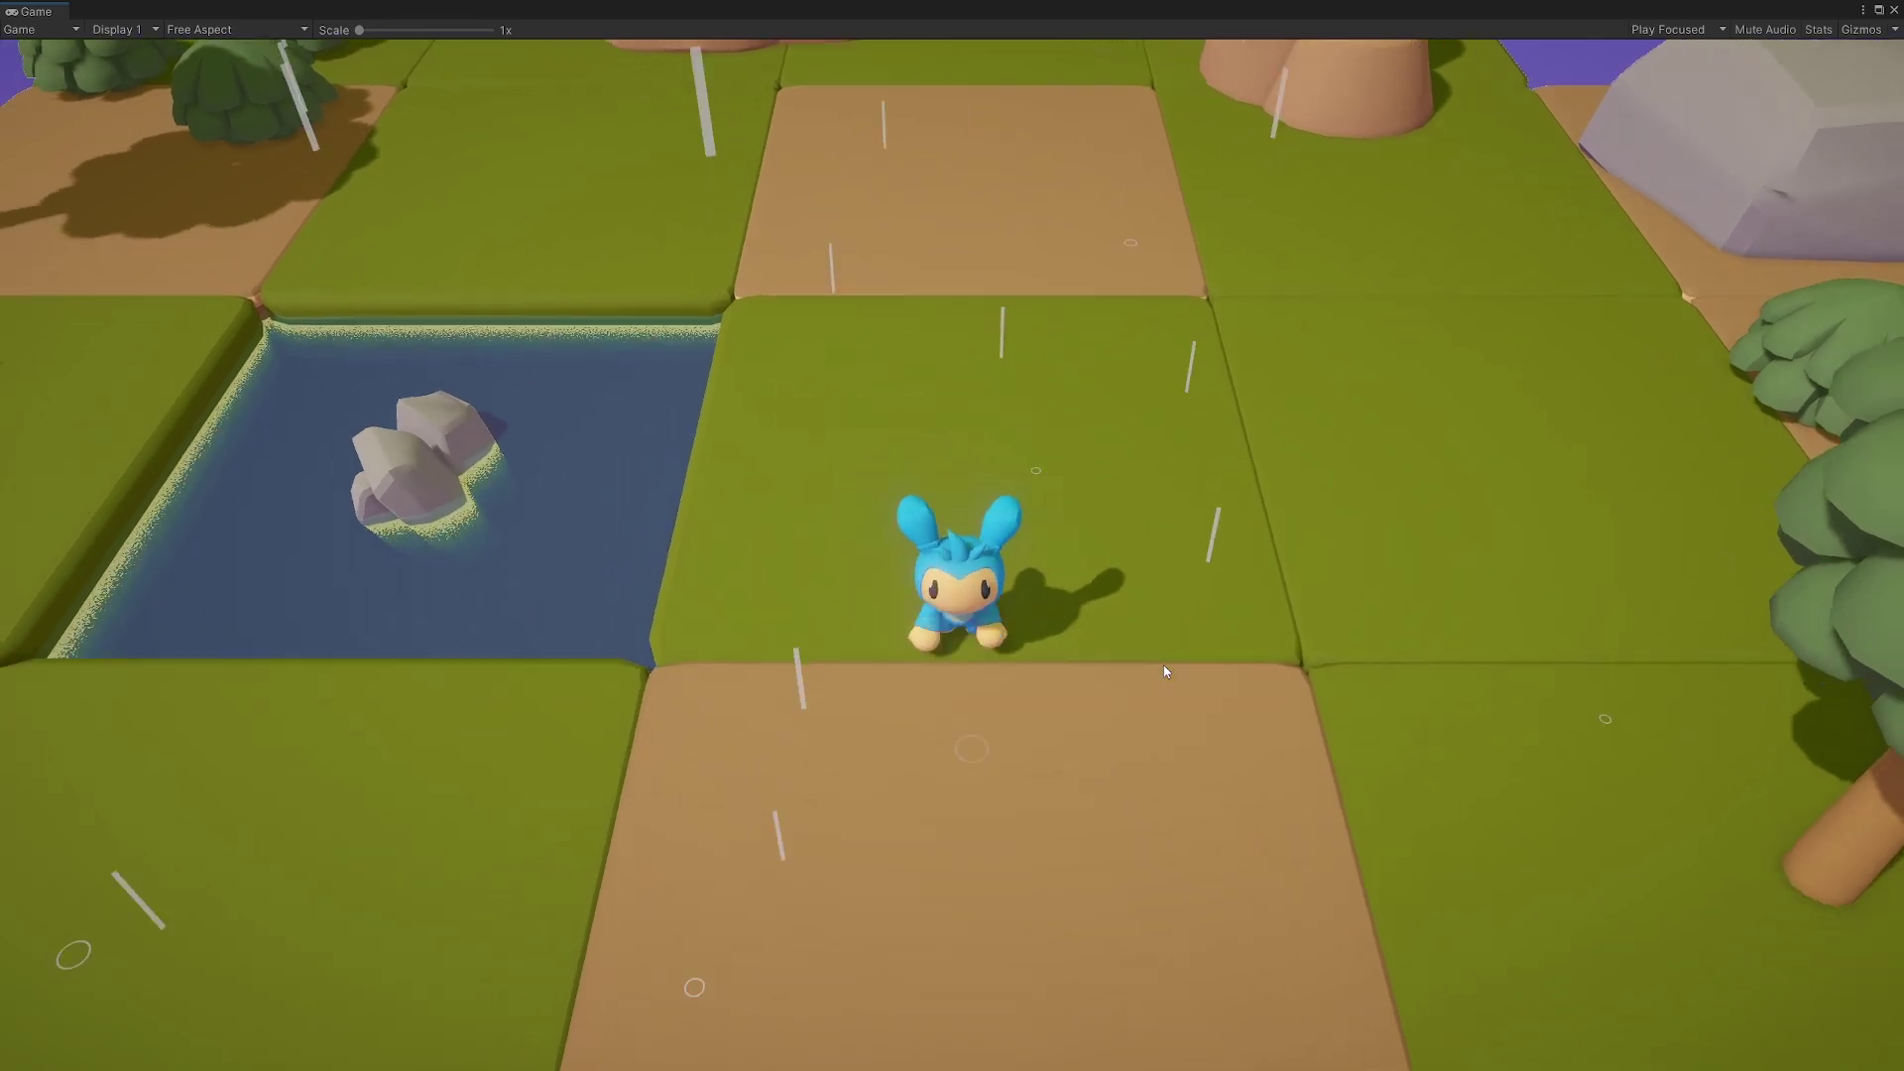
key(Up)
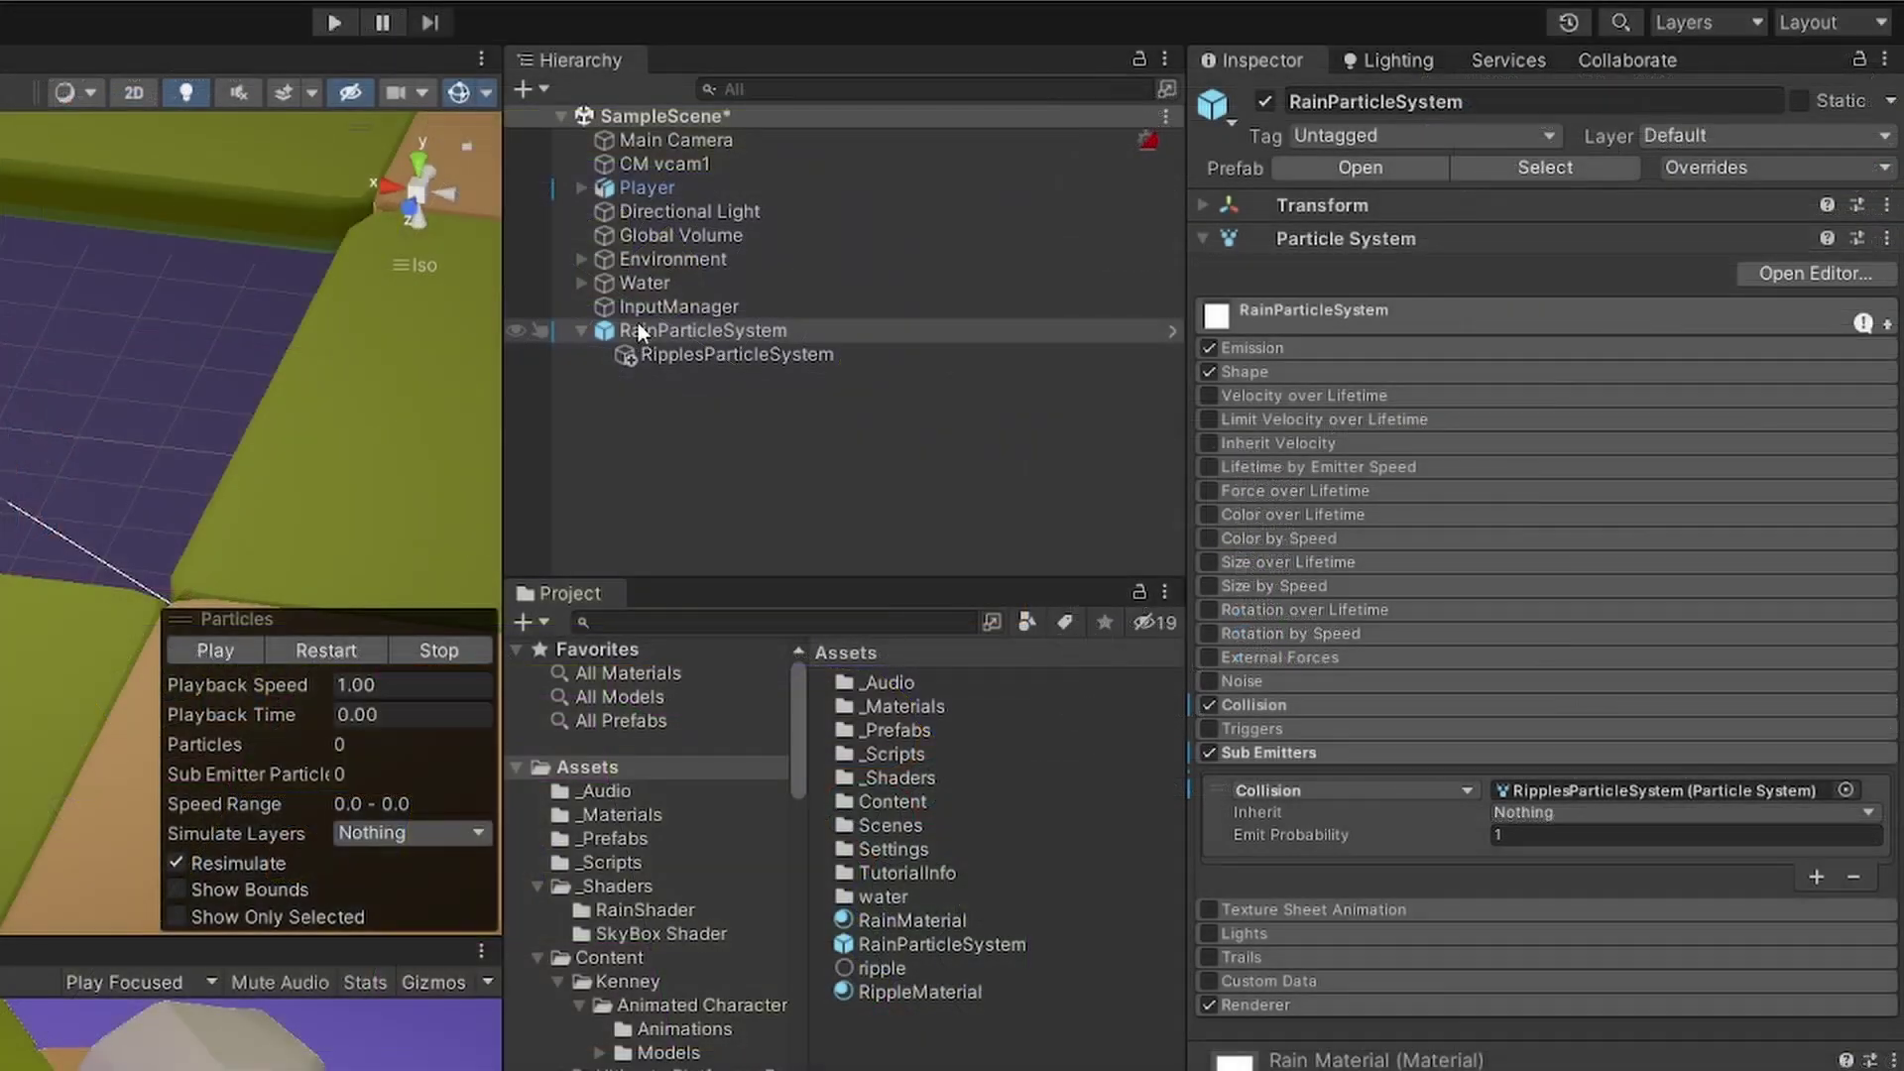
Parent RainParticleSystem under Player and play-test by walking with S and W
click(581, 187)
drag(646, 213, 646, 192)
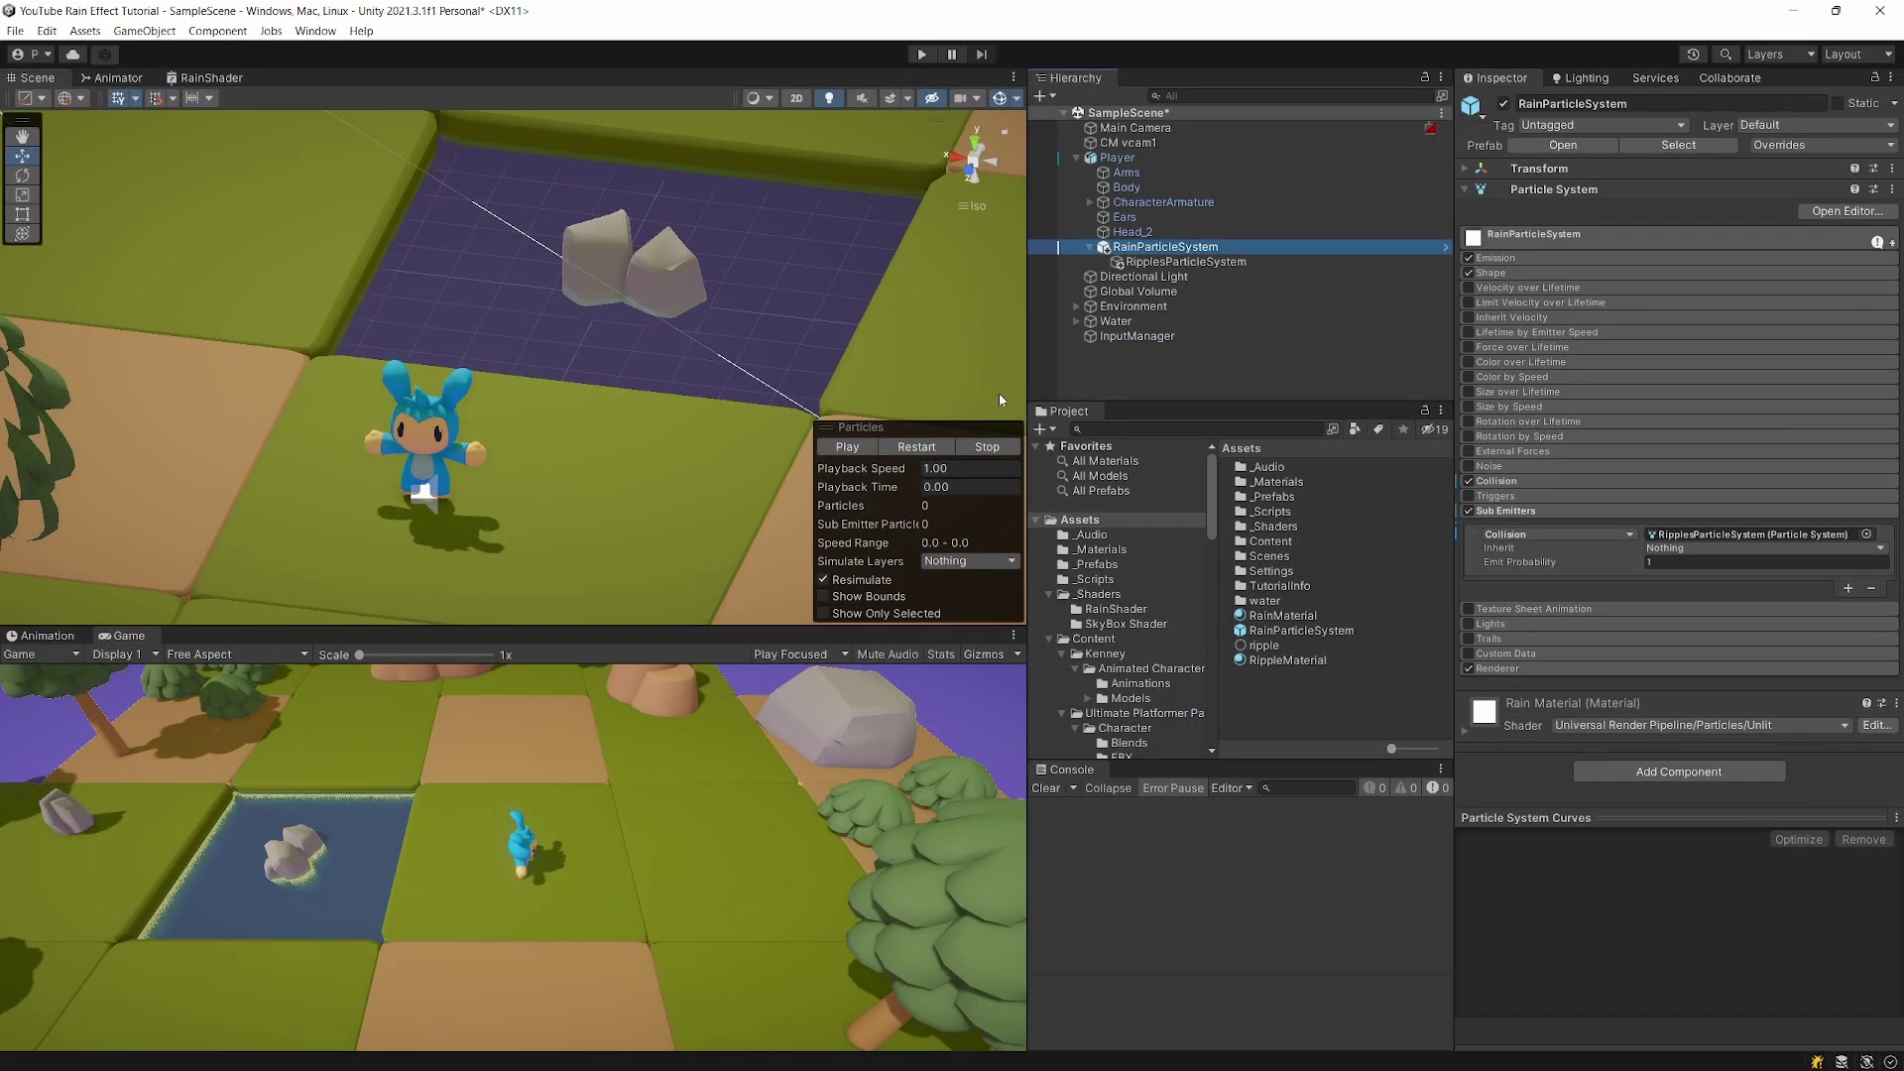
click(922, 55)
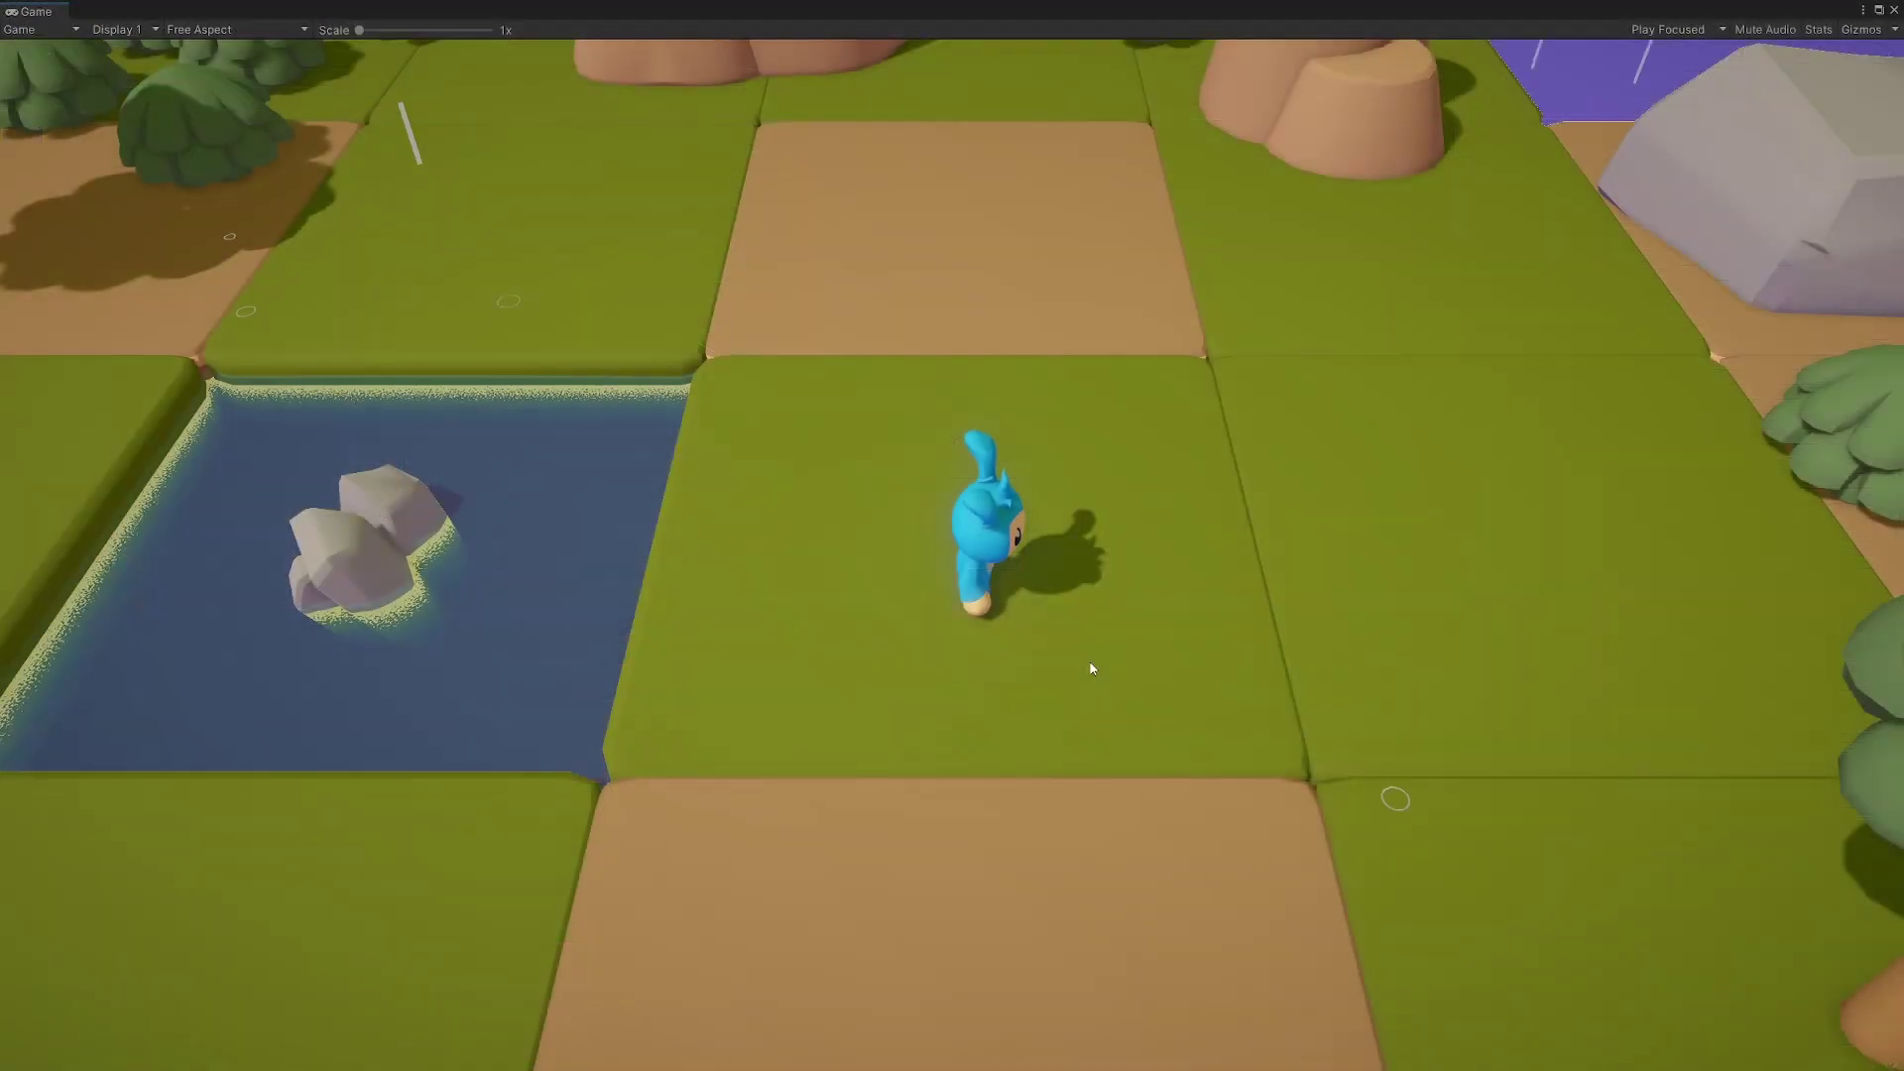
key(s)
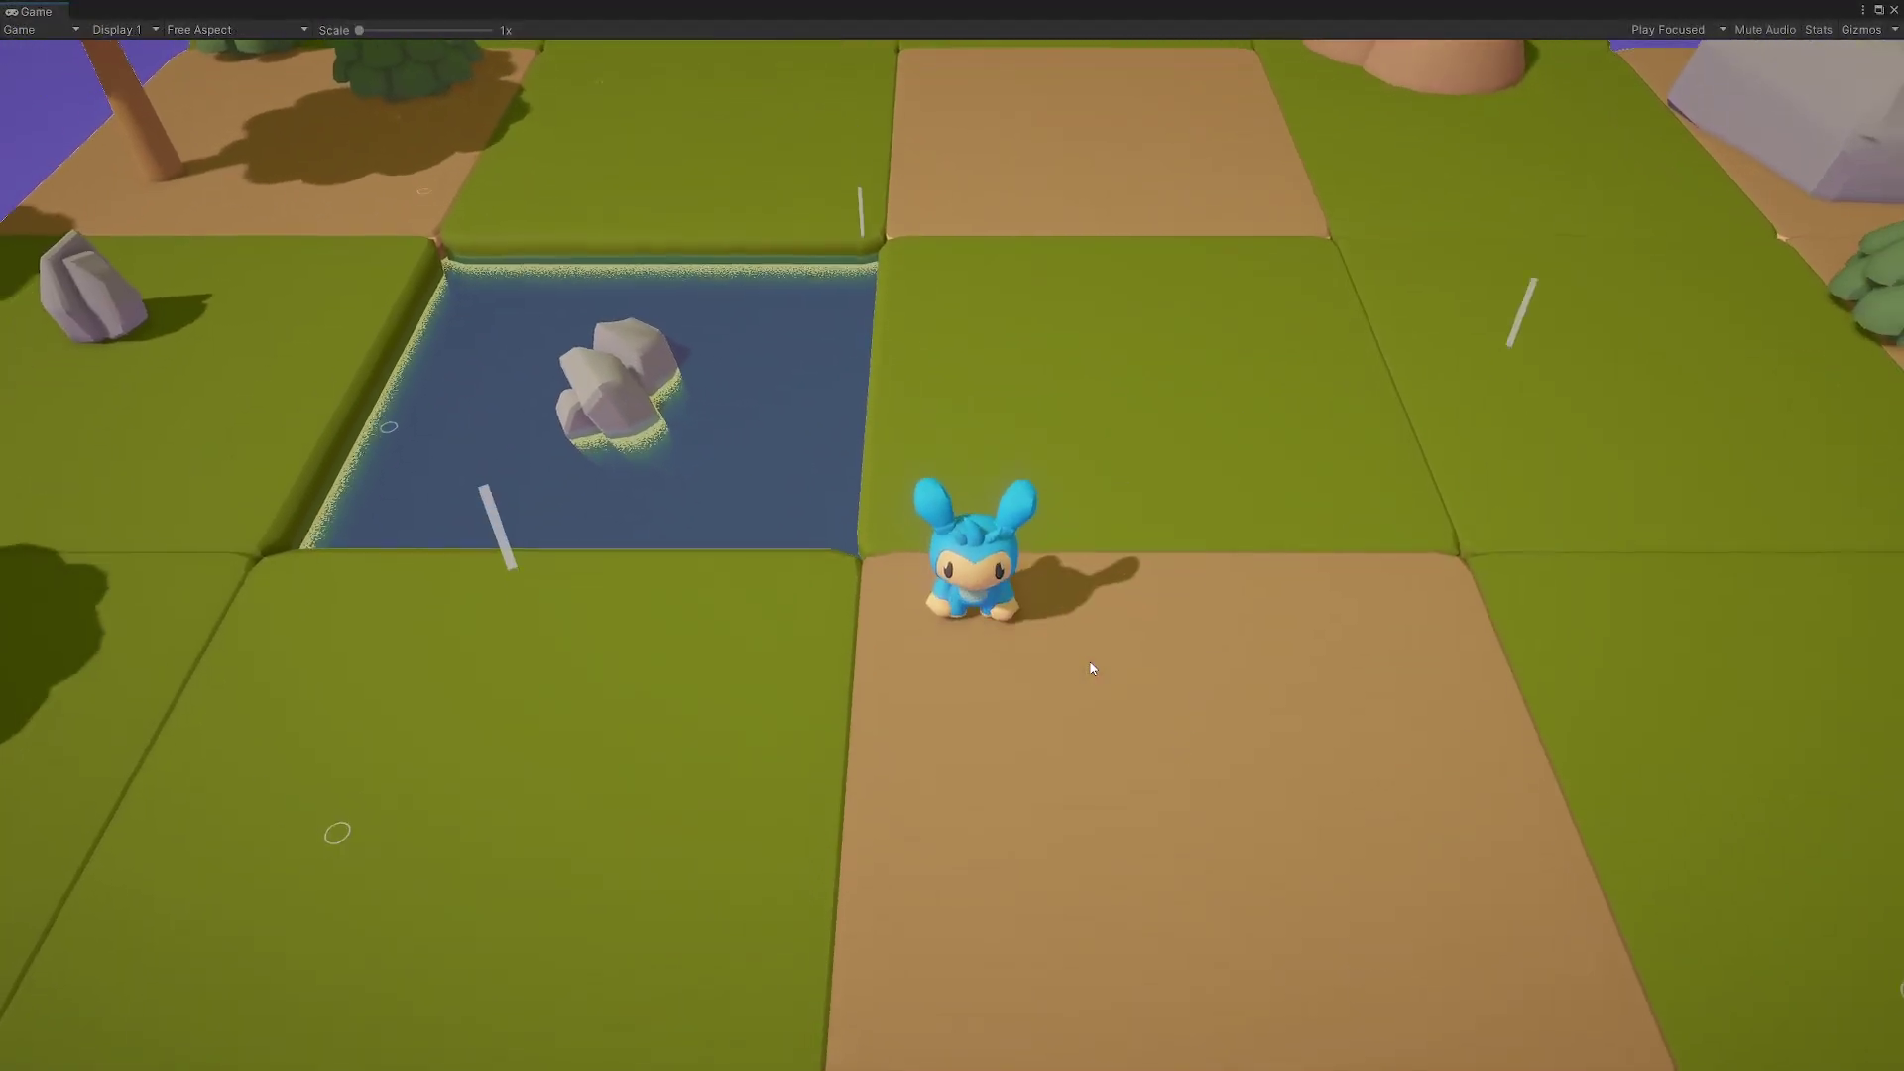
key(w)
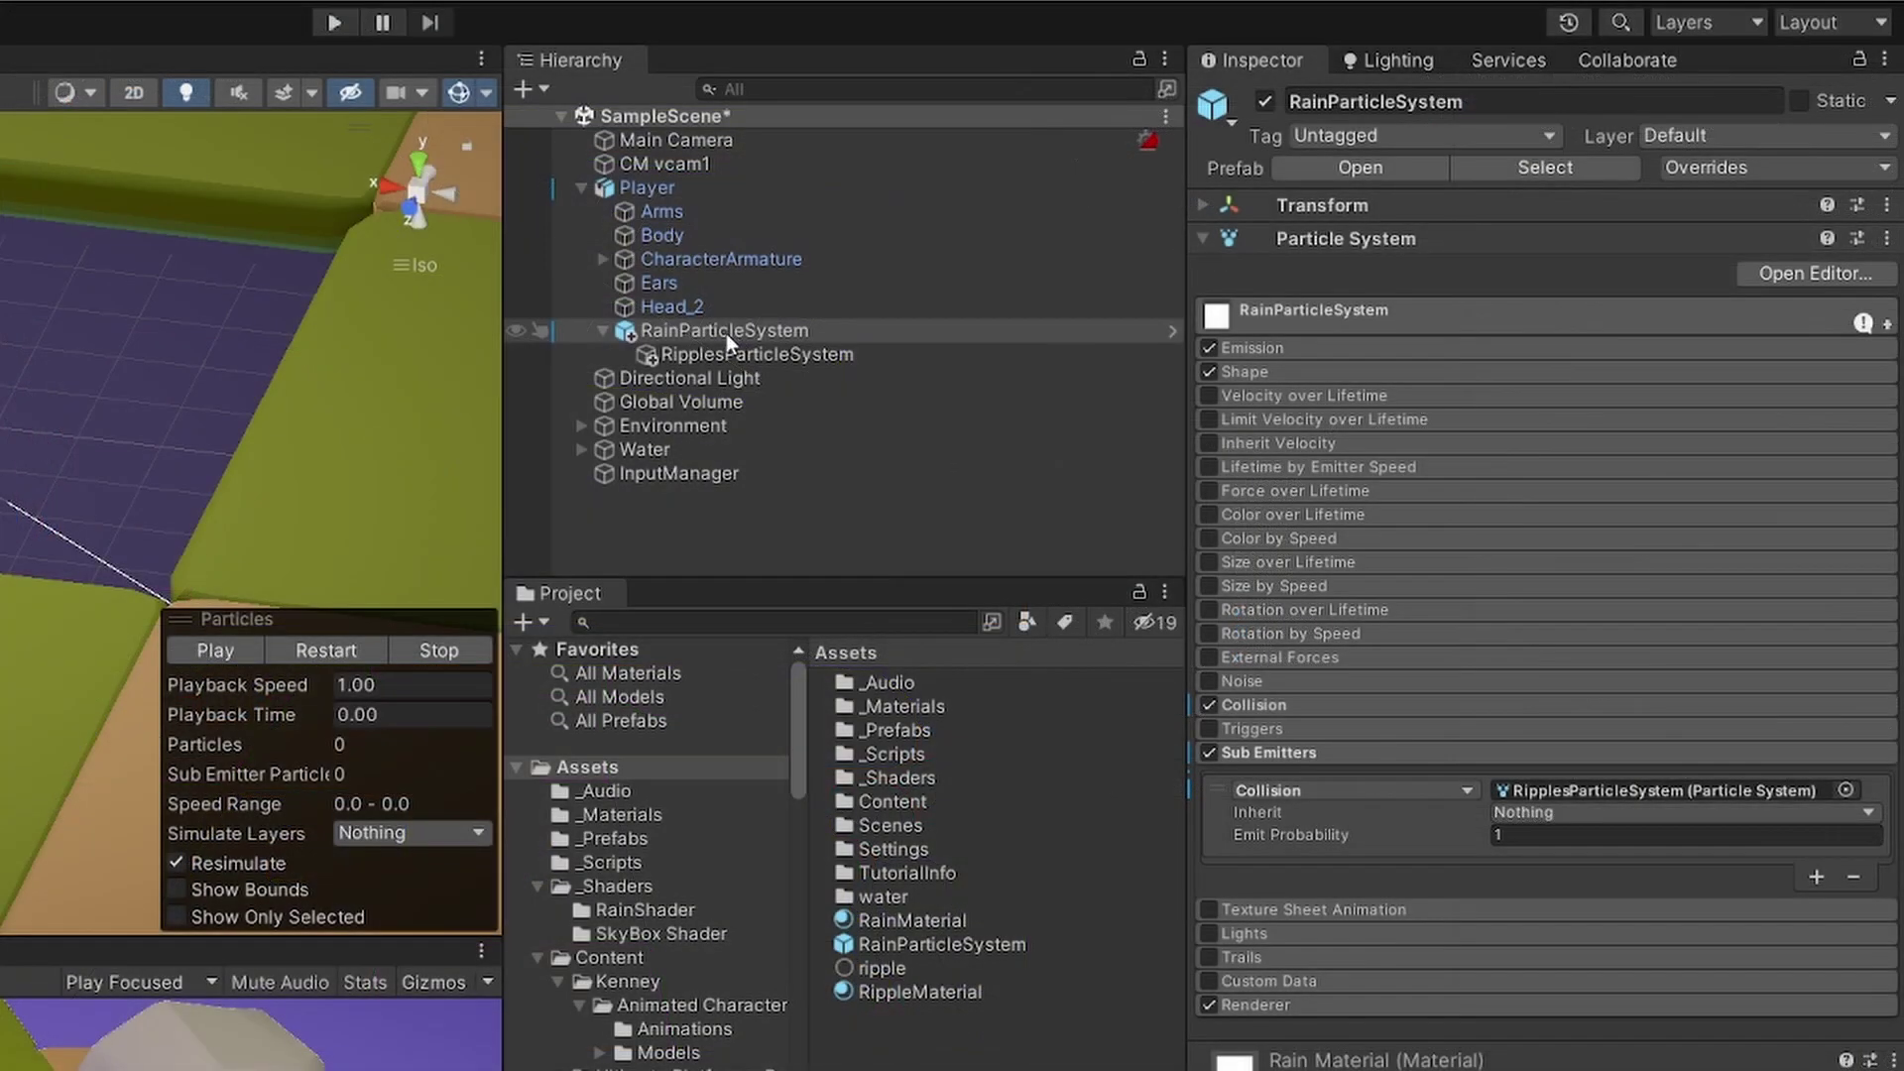
Set Simulation Space to World on both RainParticleSystem and RipplesParticleSystem
click(1339, 309)
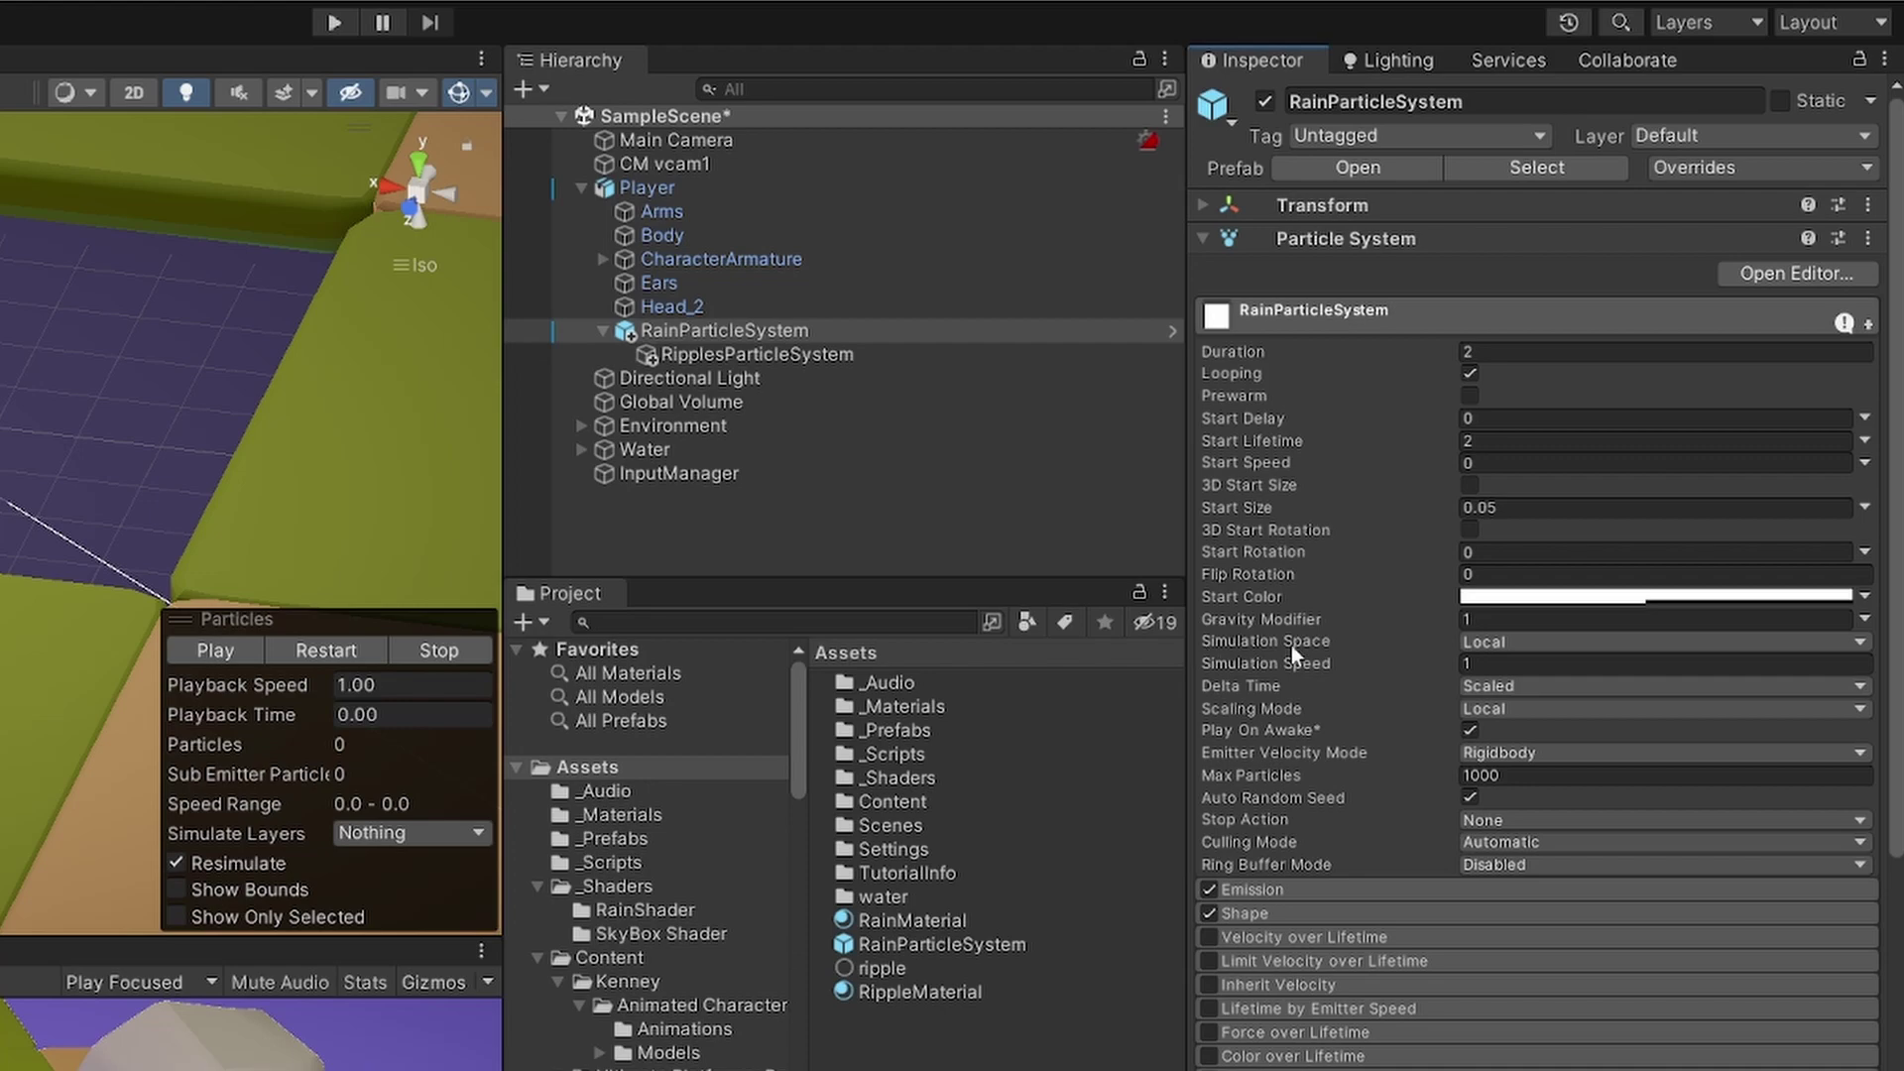
click(1493, 644)
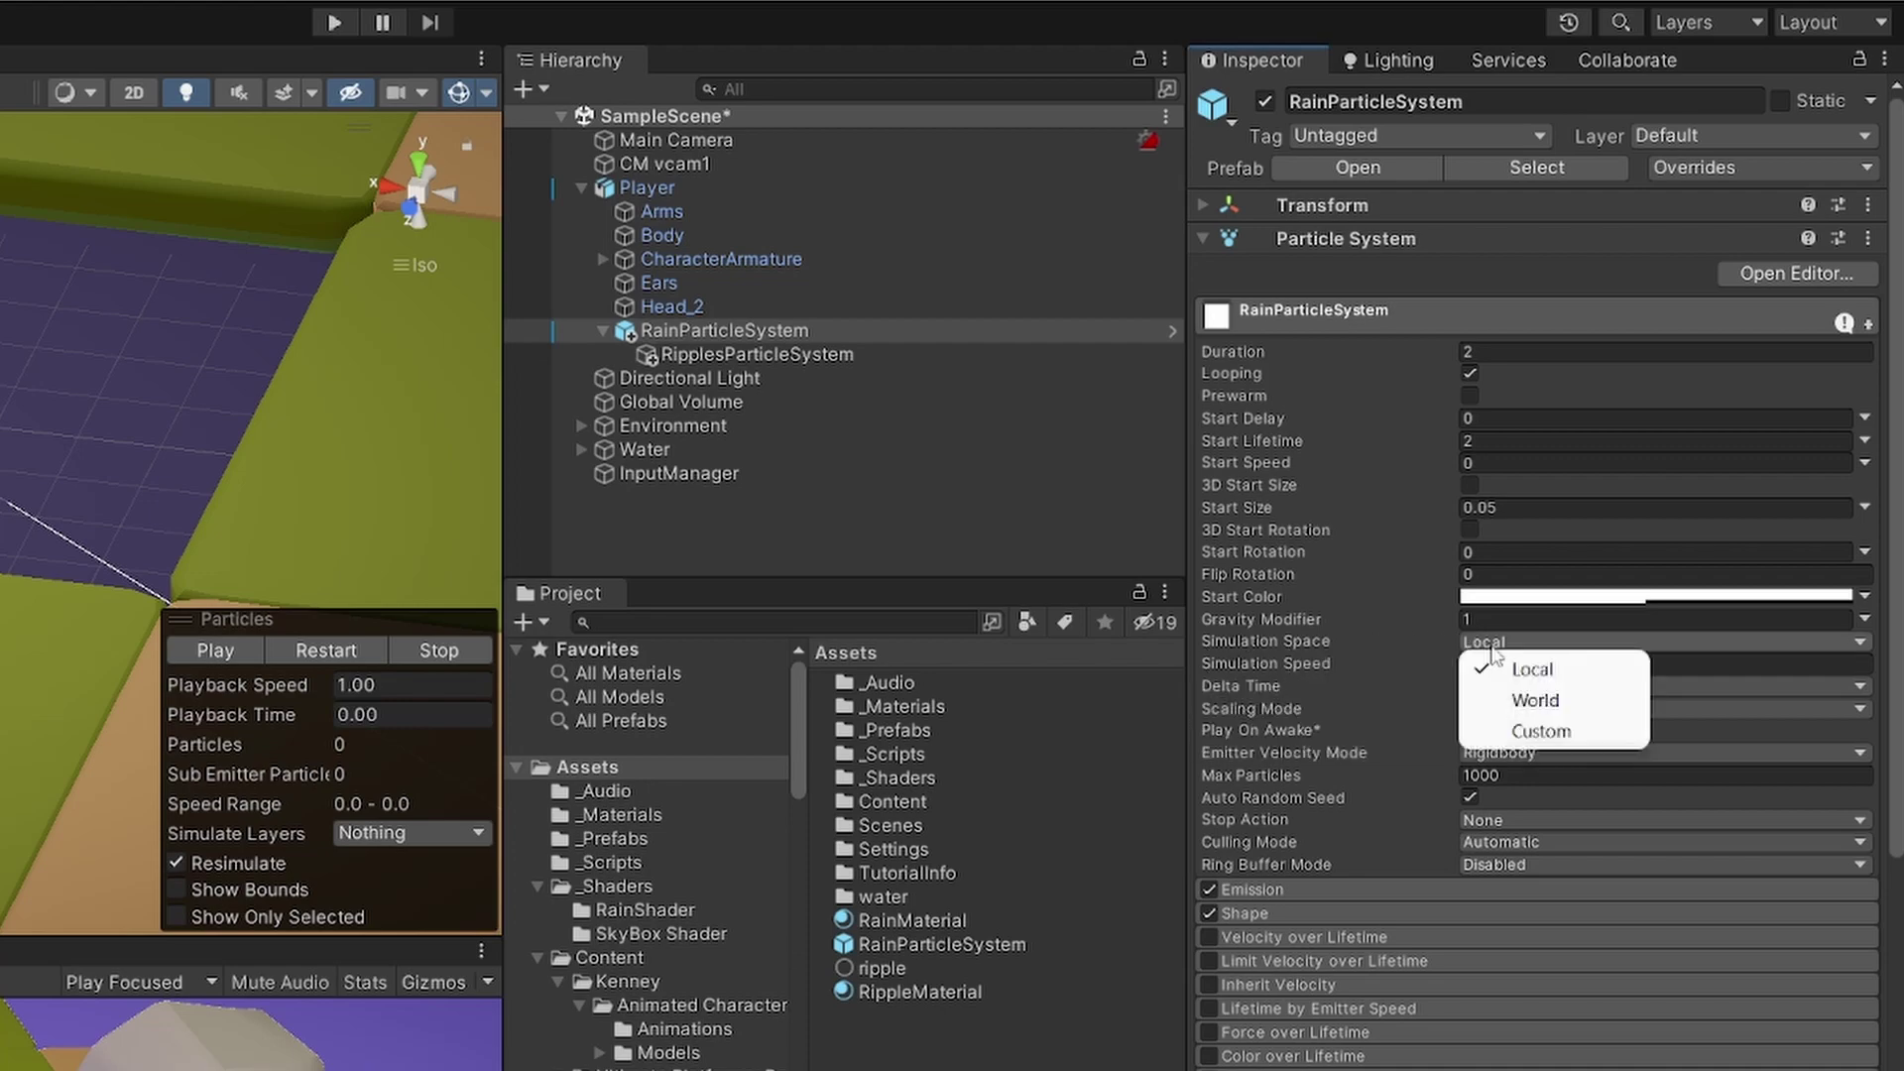
click(1532, 704)
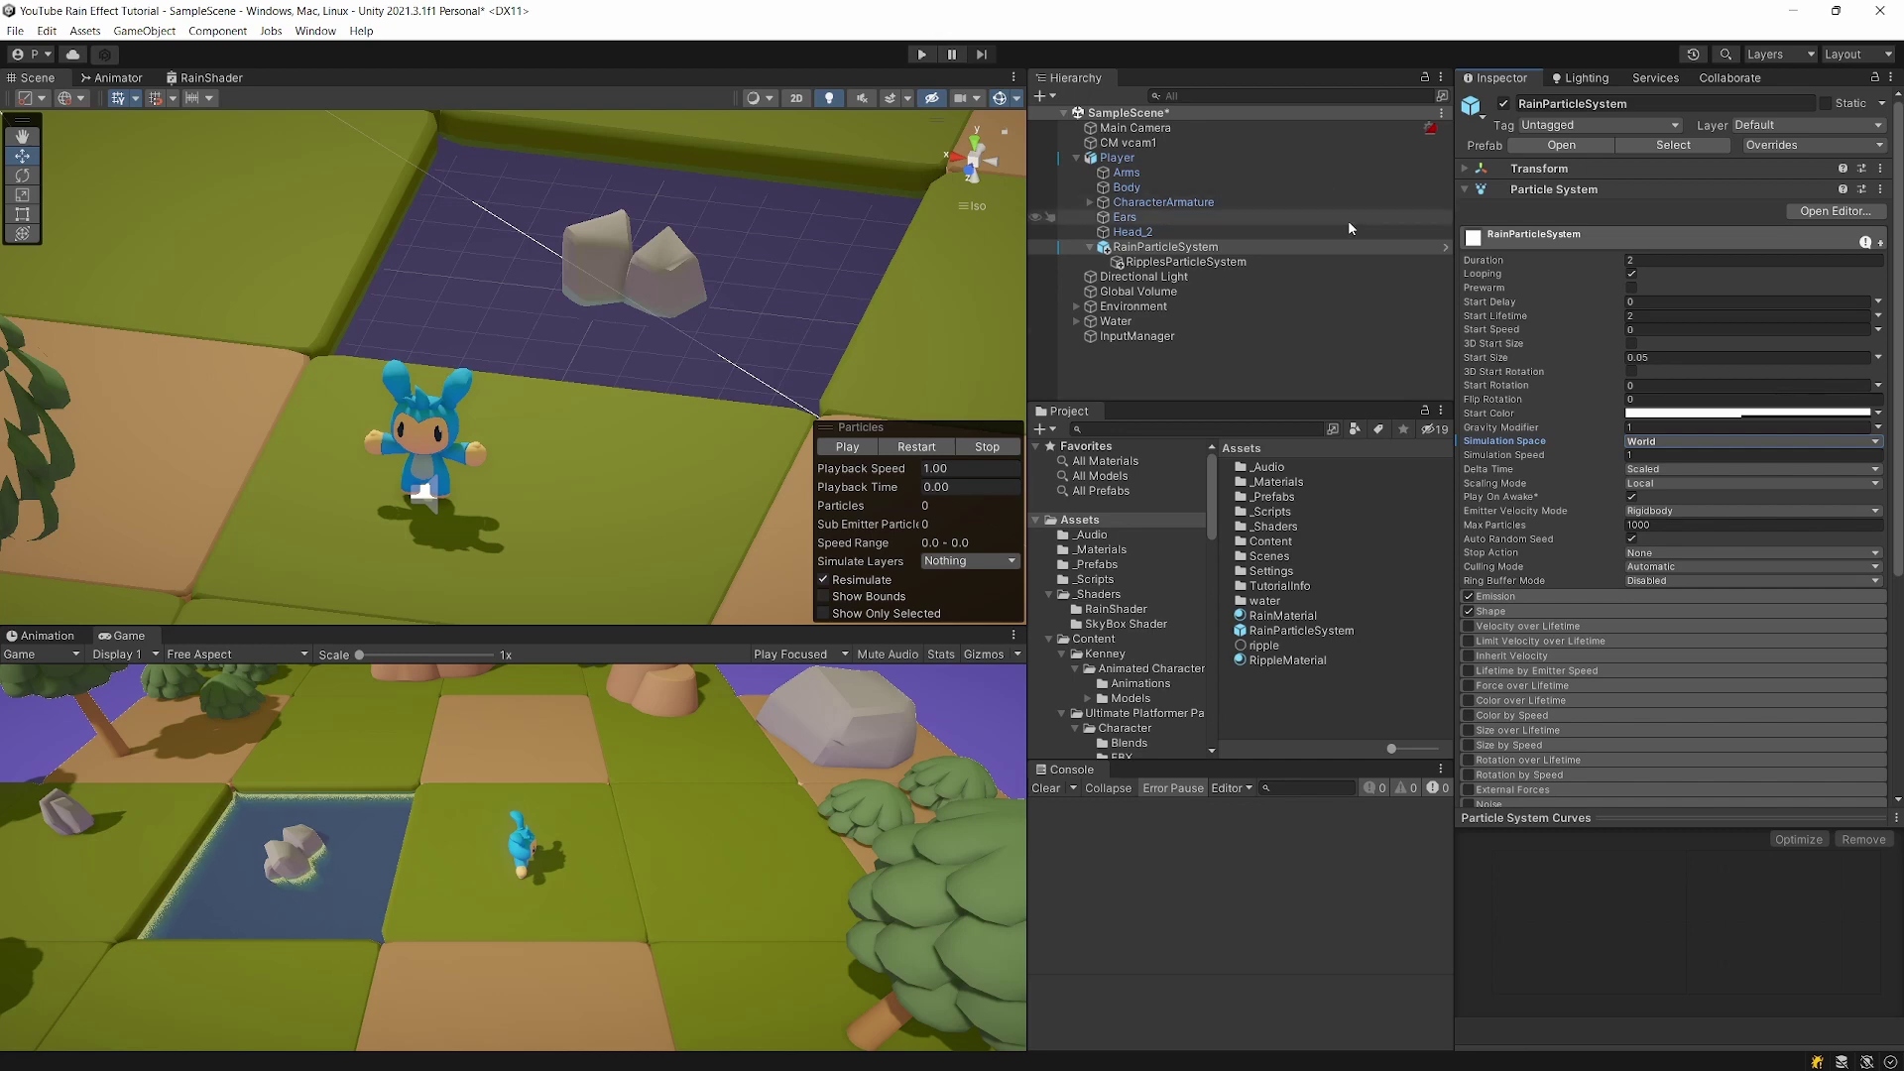
click(1174, 262)
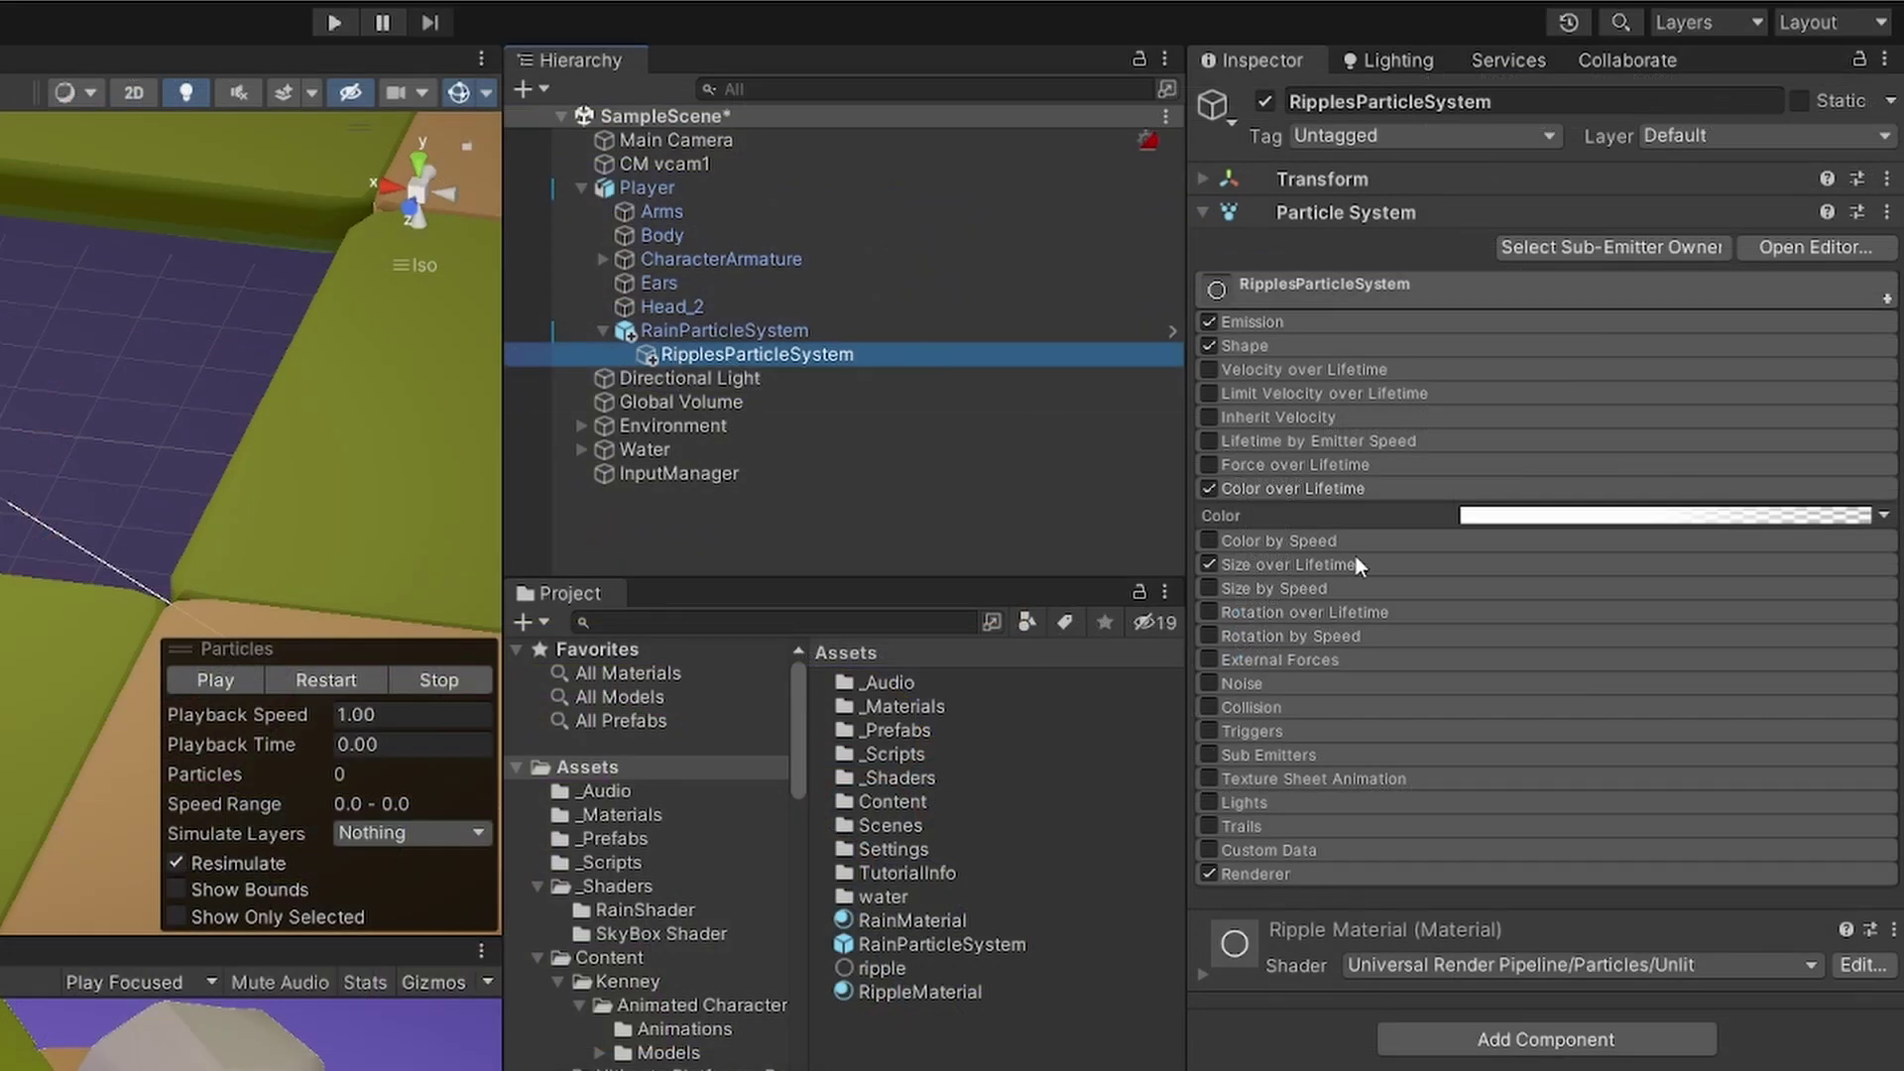
click(1313, 284)
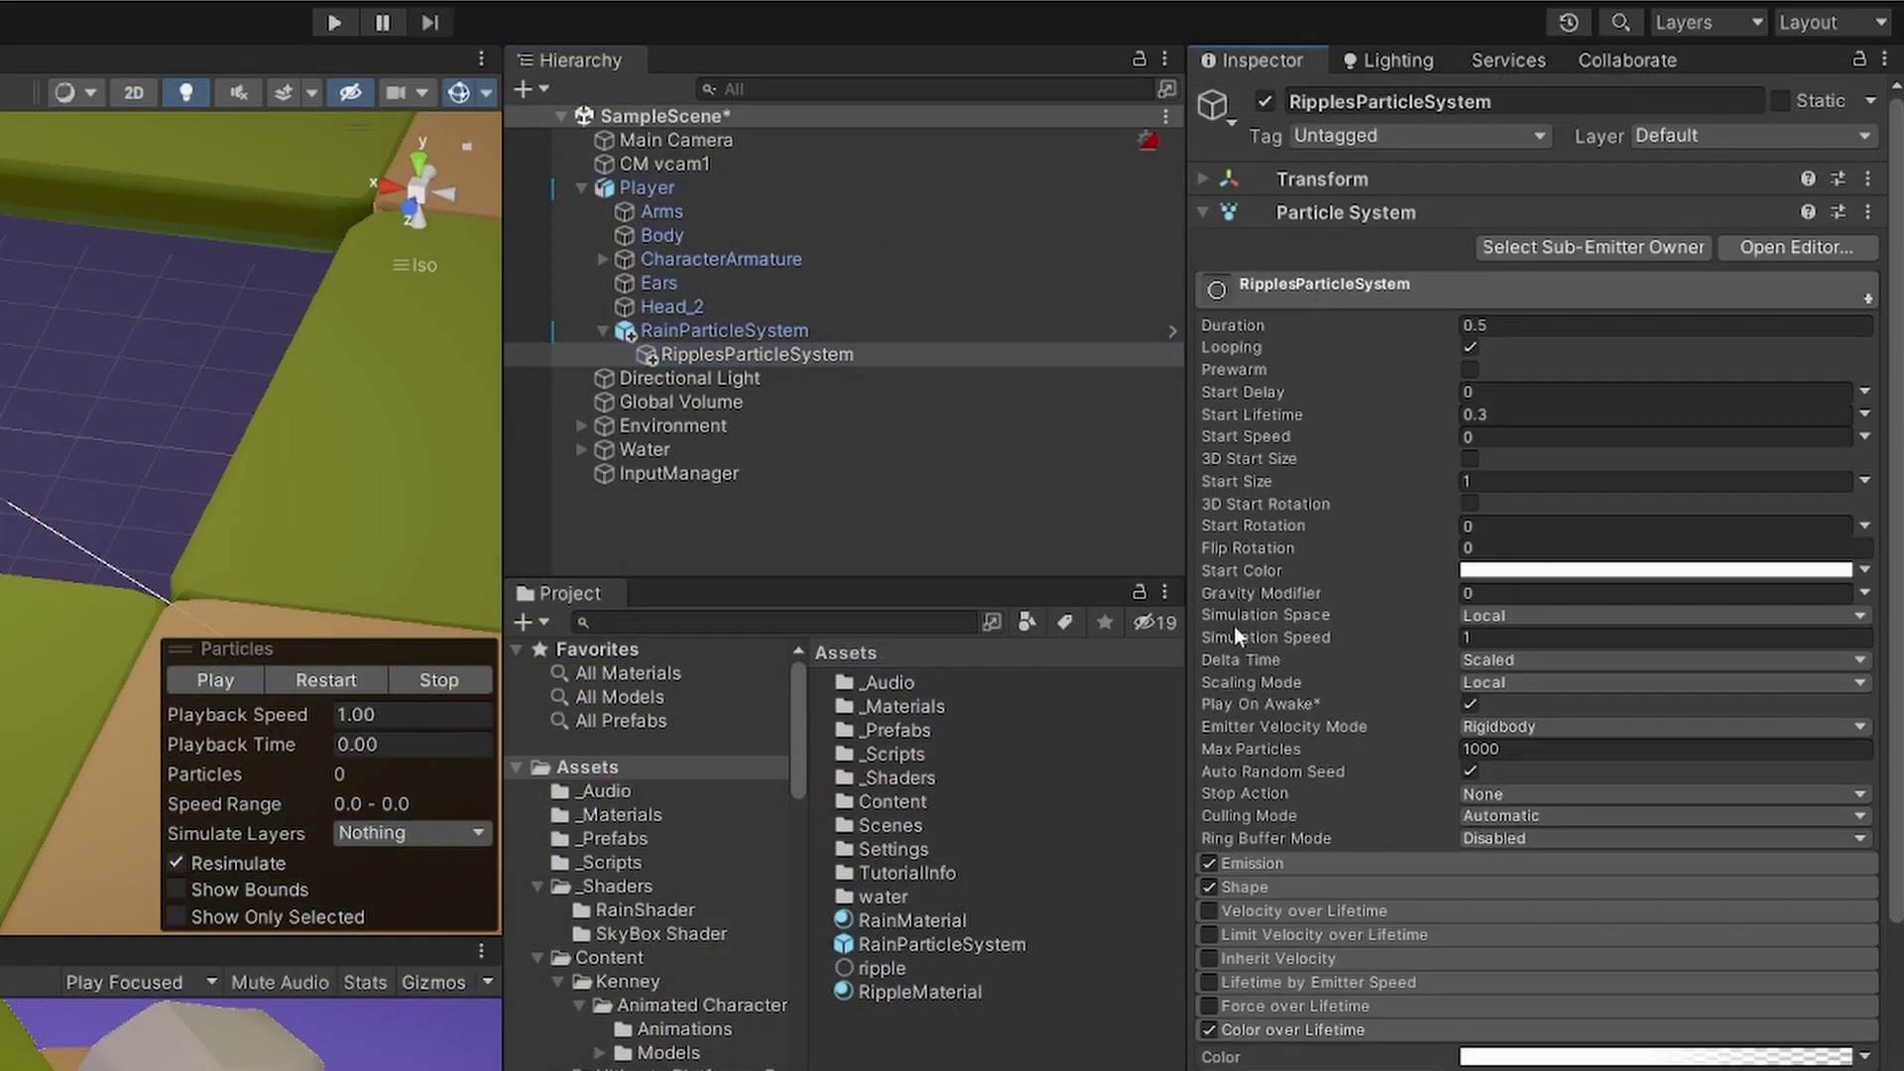
click(1492, 617)
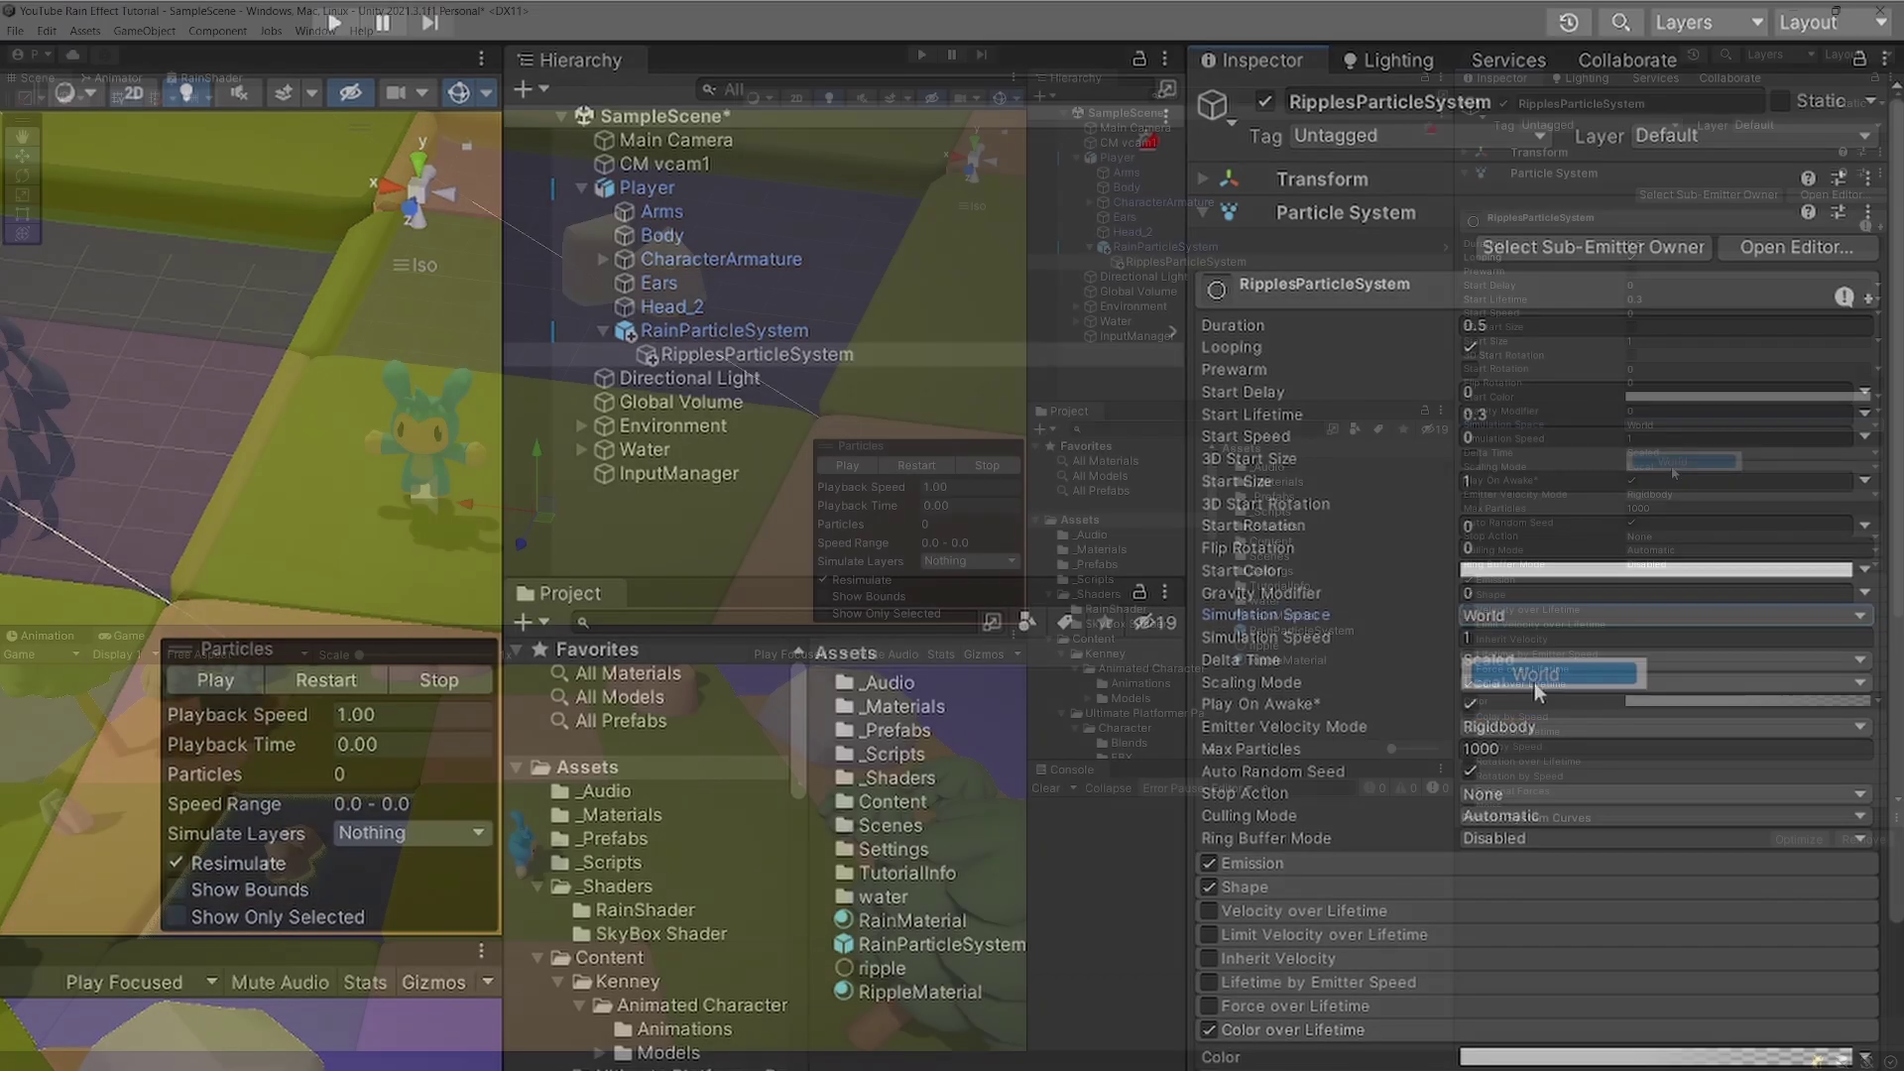
click(1517, 671)
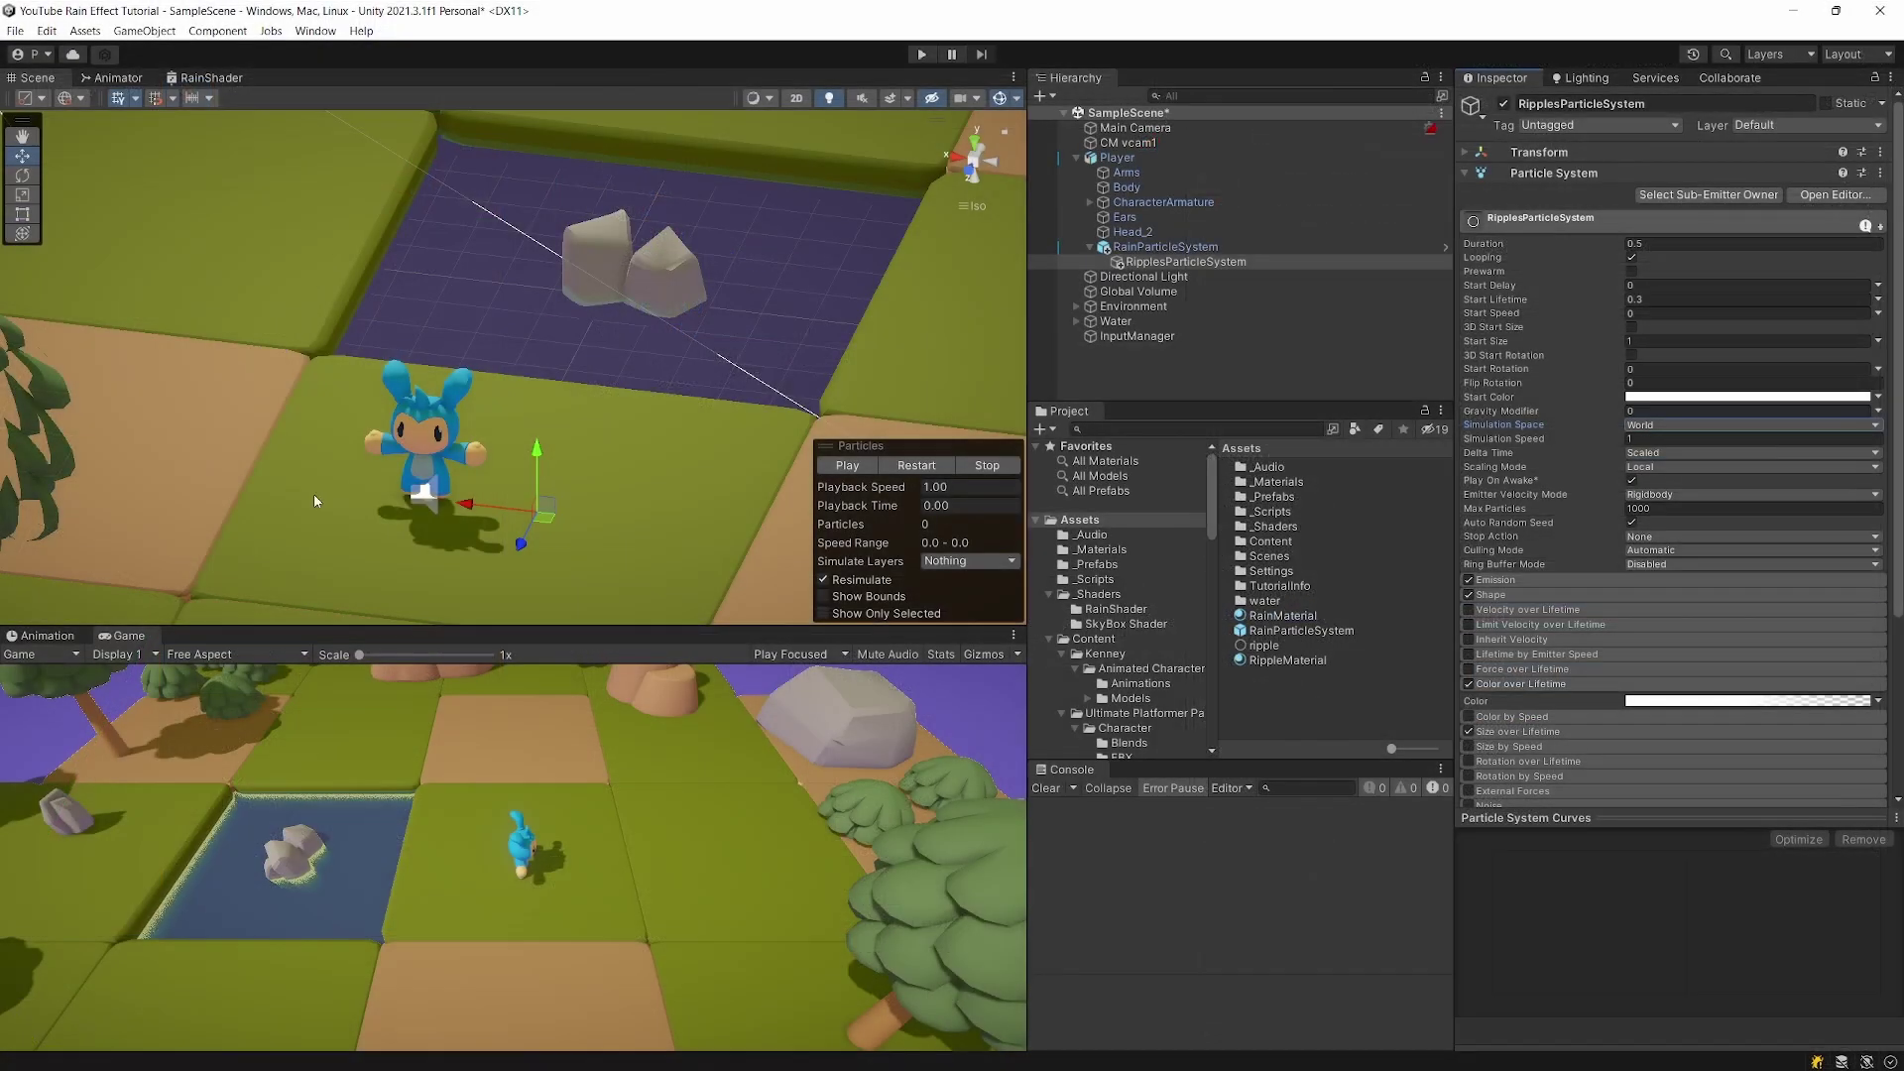
Play the game and walk the character with WASD past grass, tree, rock and pond
click(920, 50)
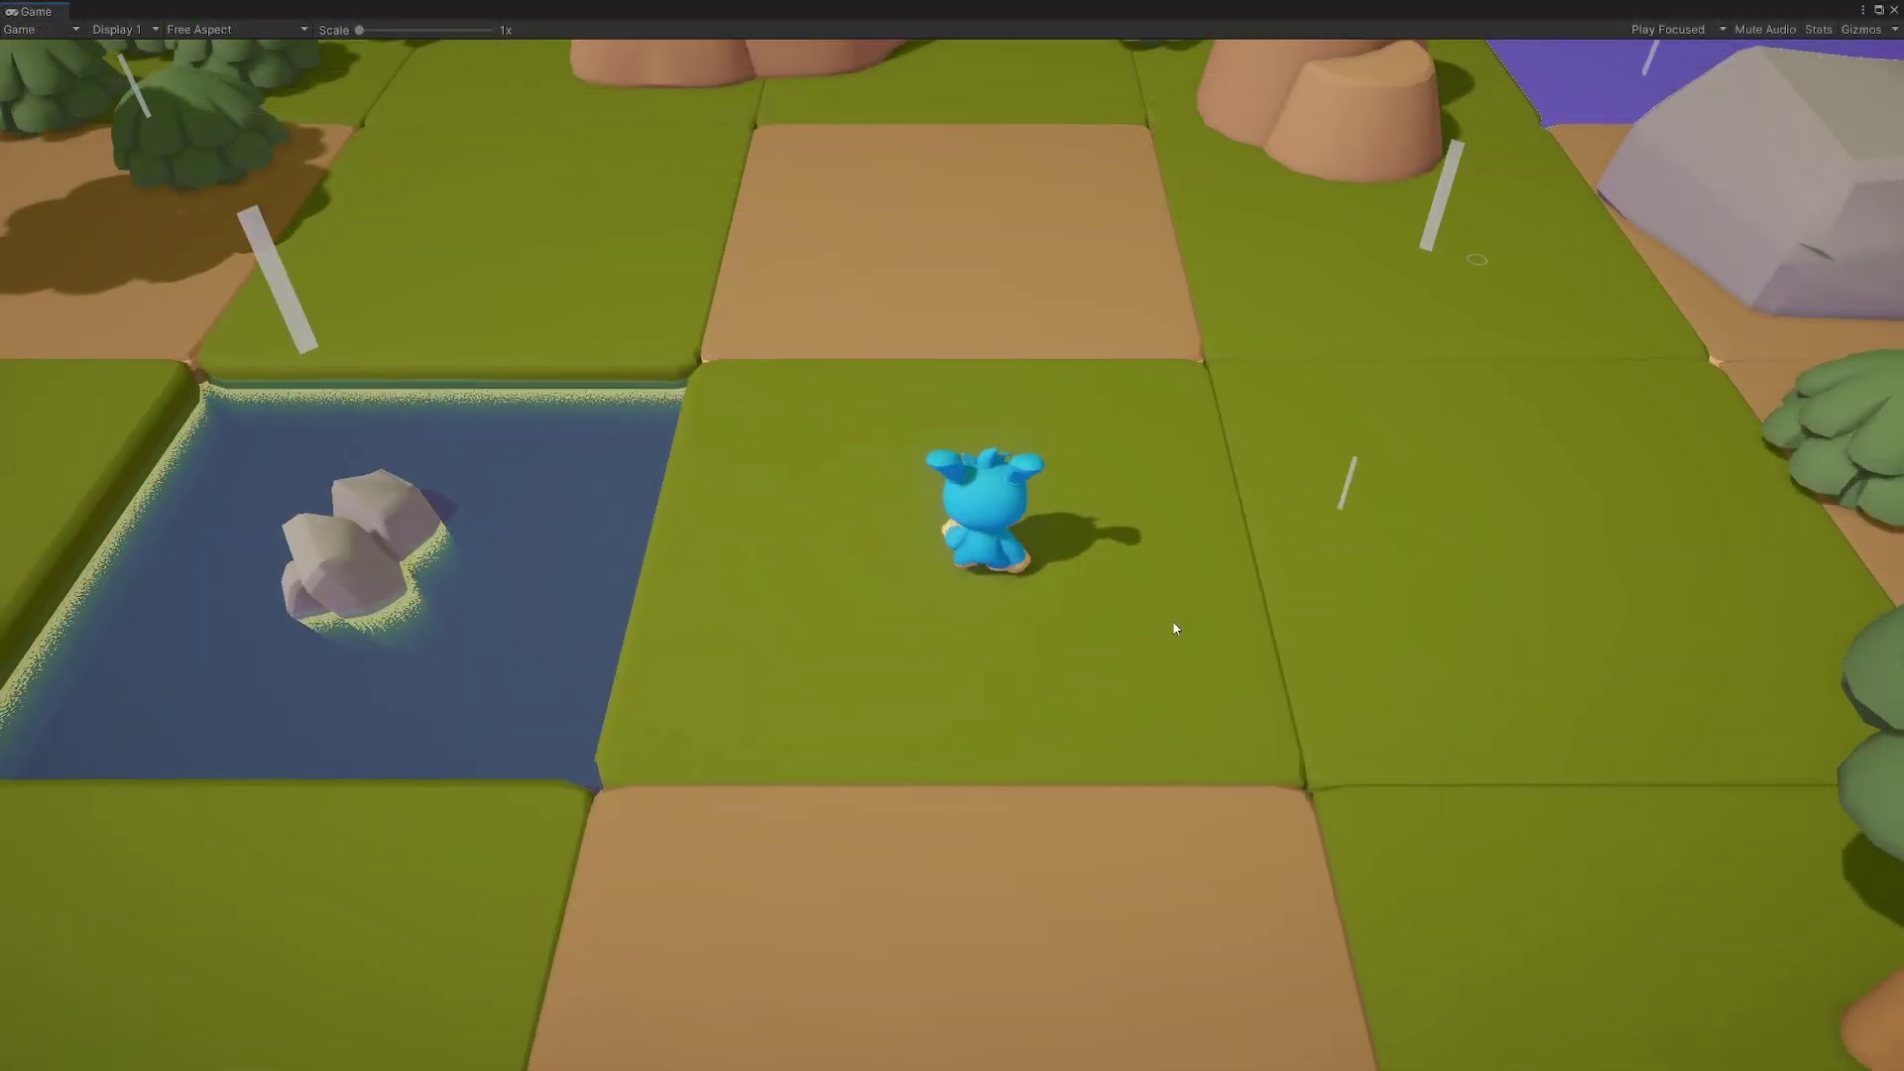
key(w)
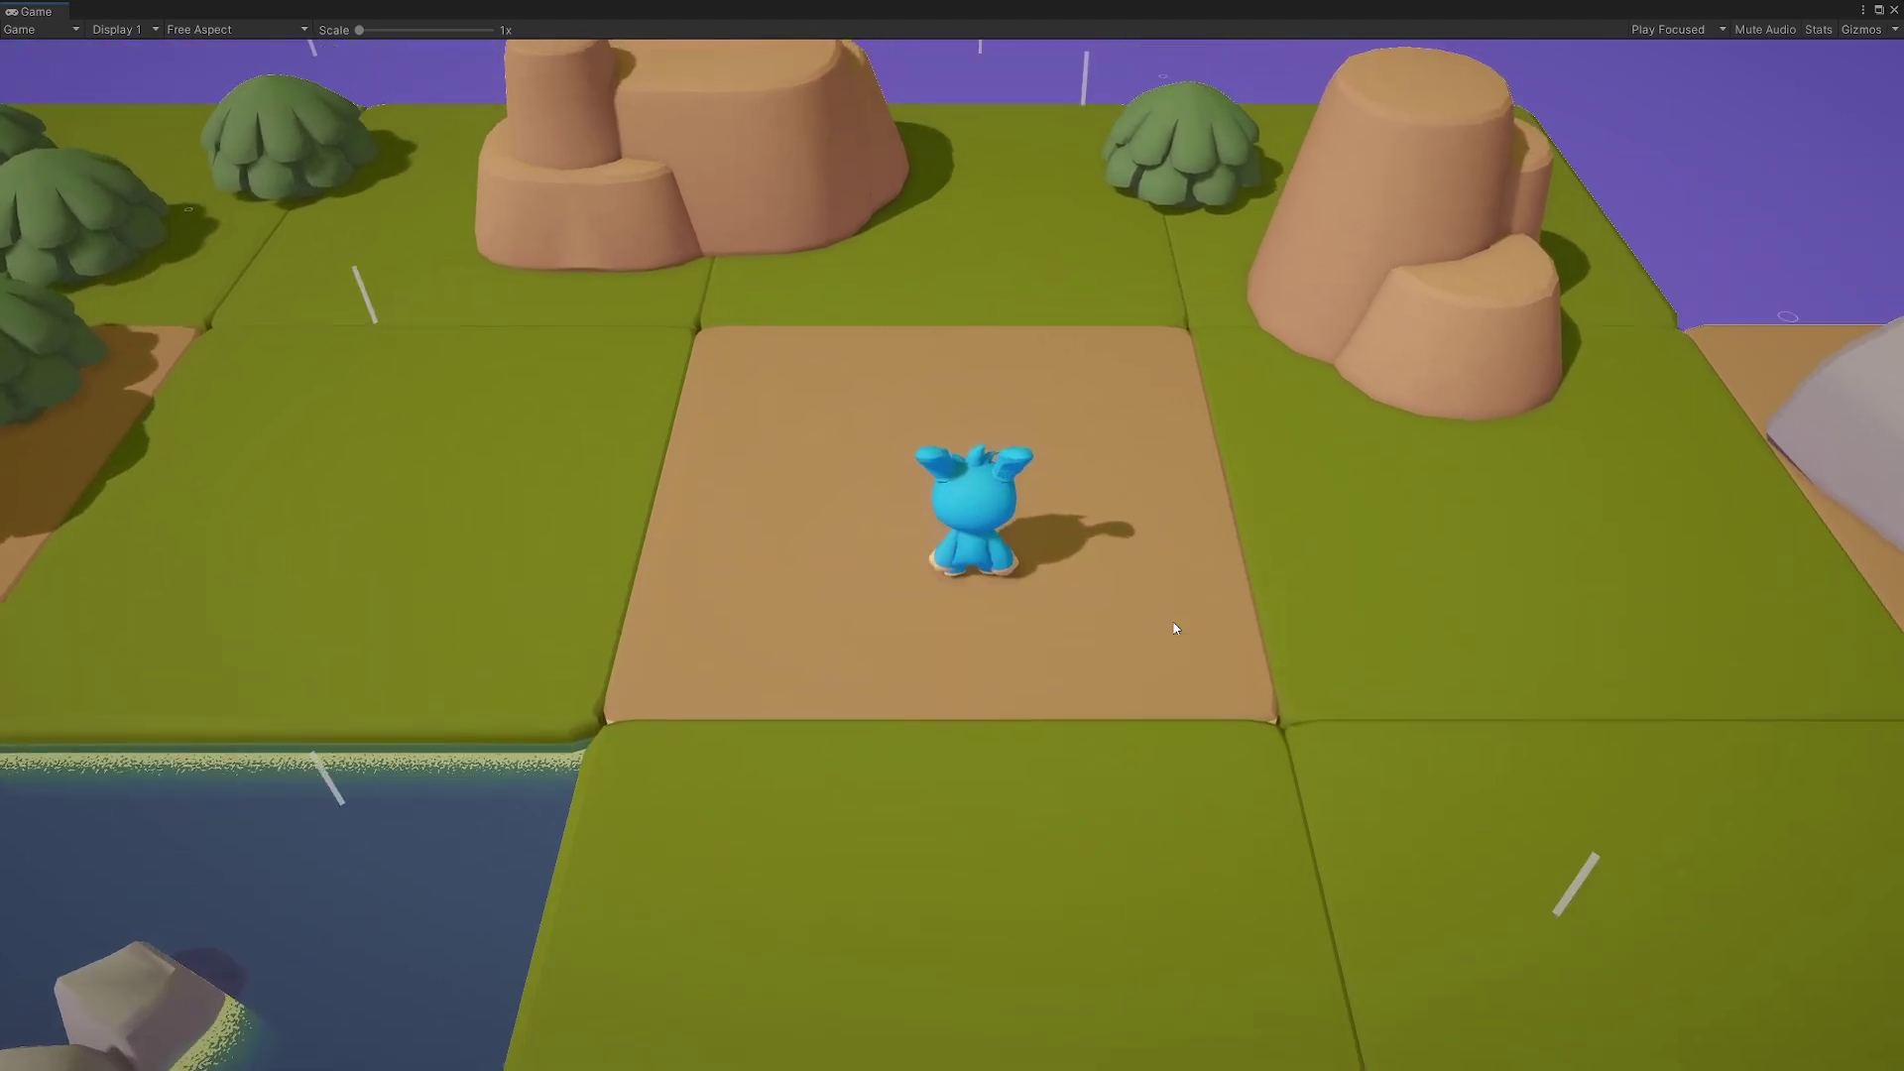
key(a)
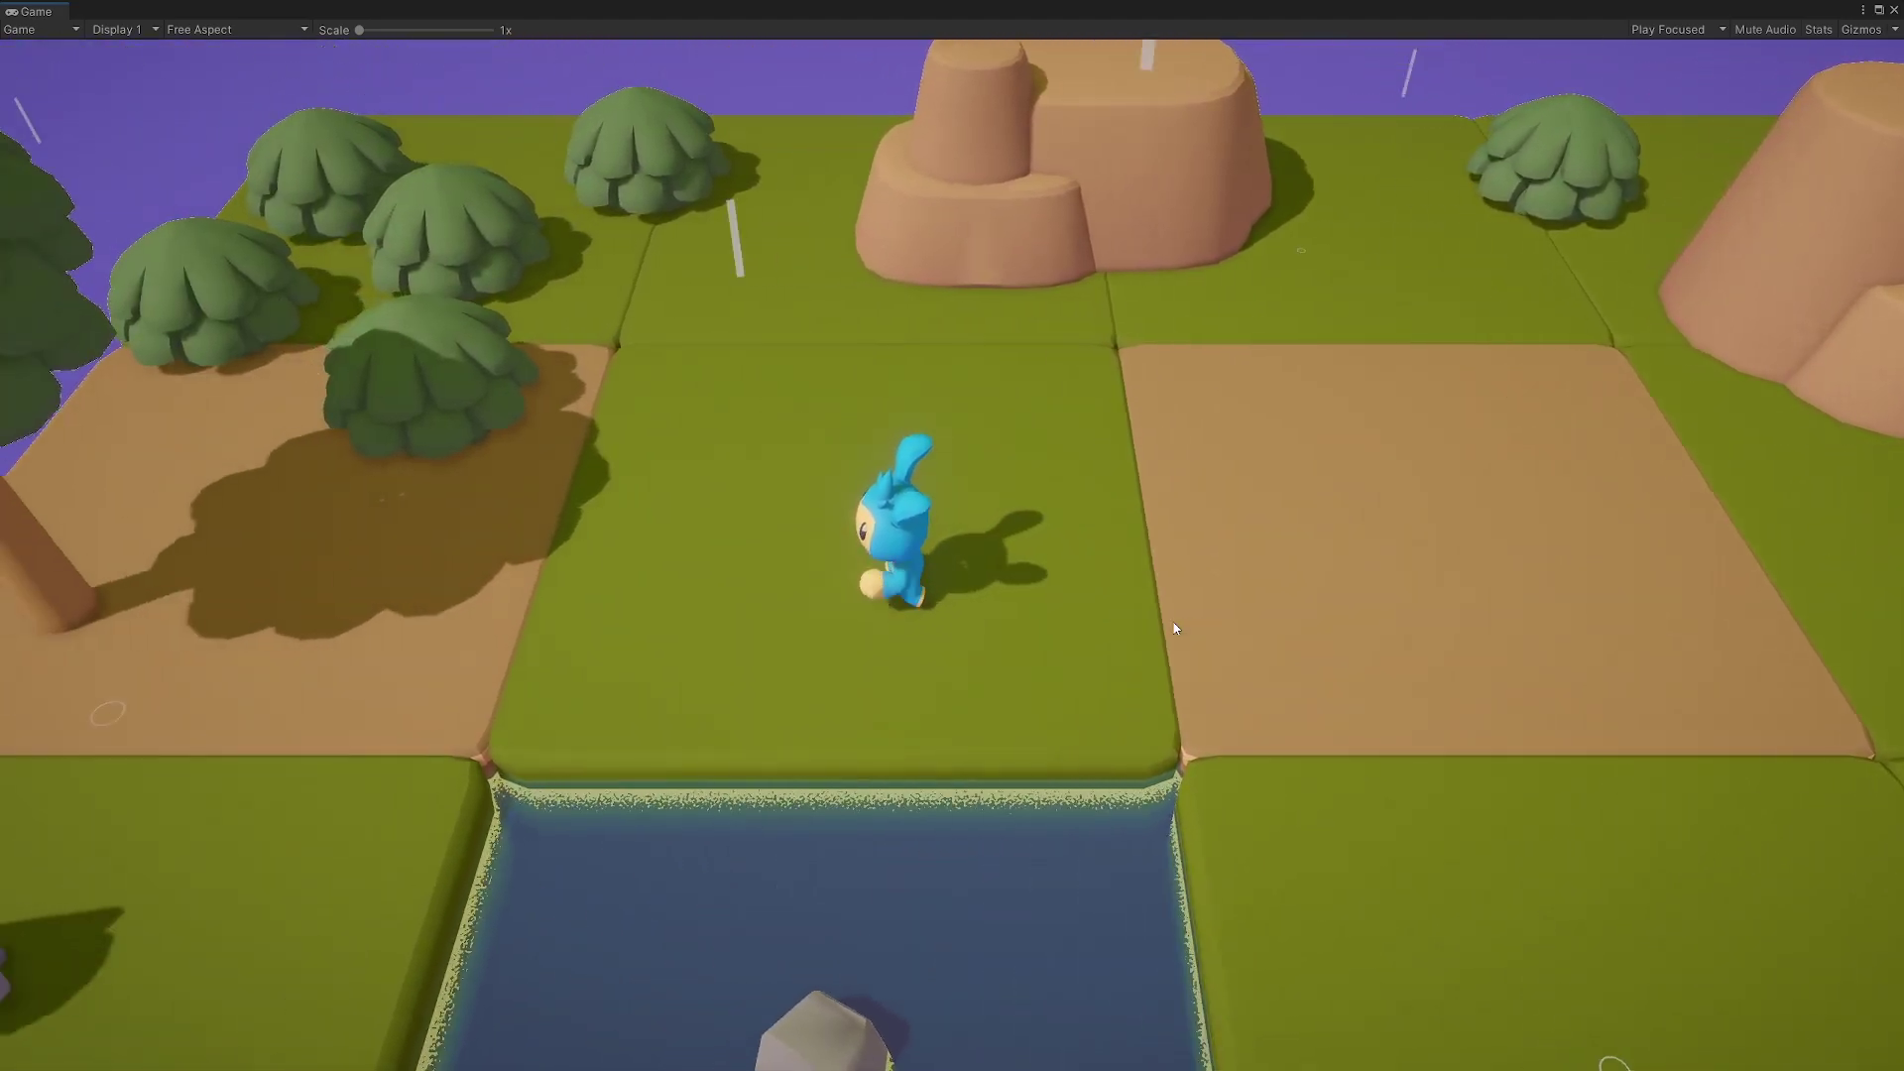
key(a)
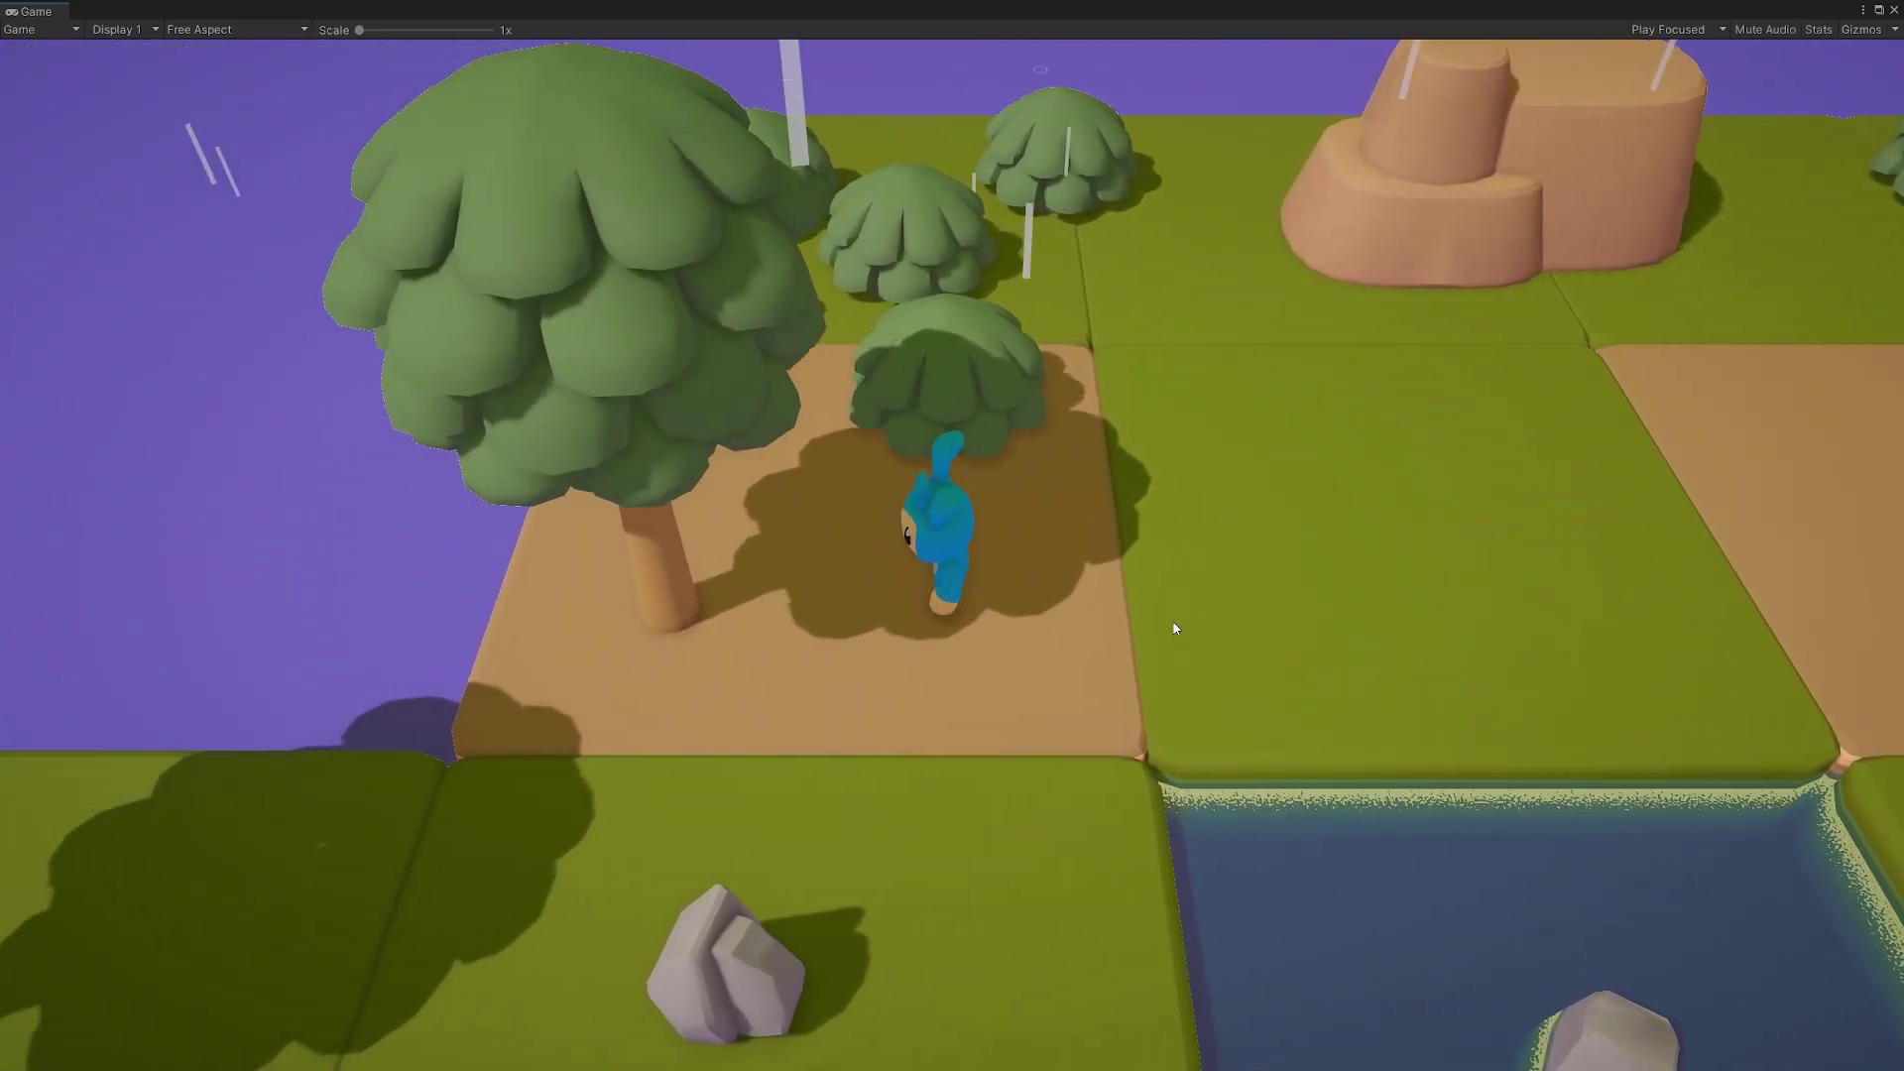
key(s)
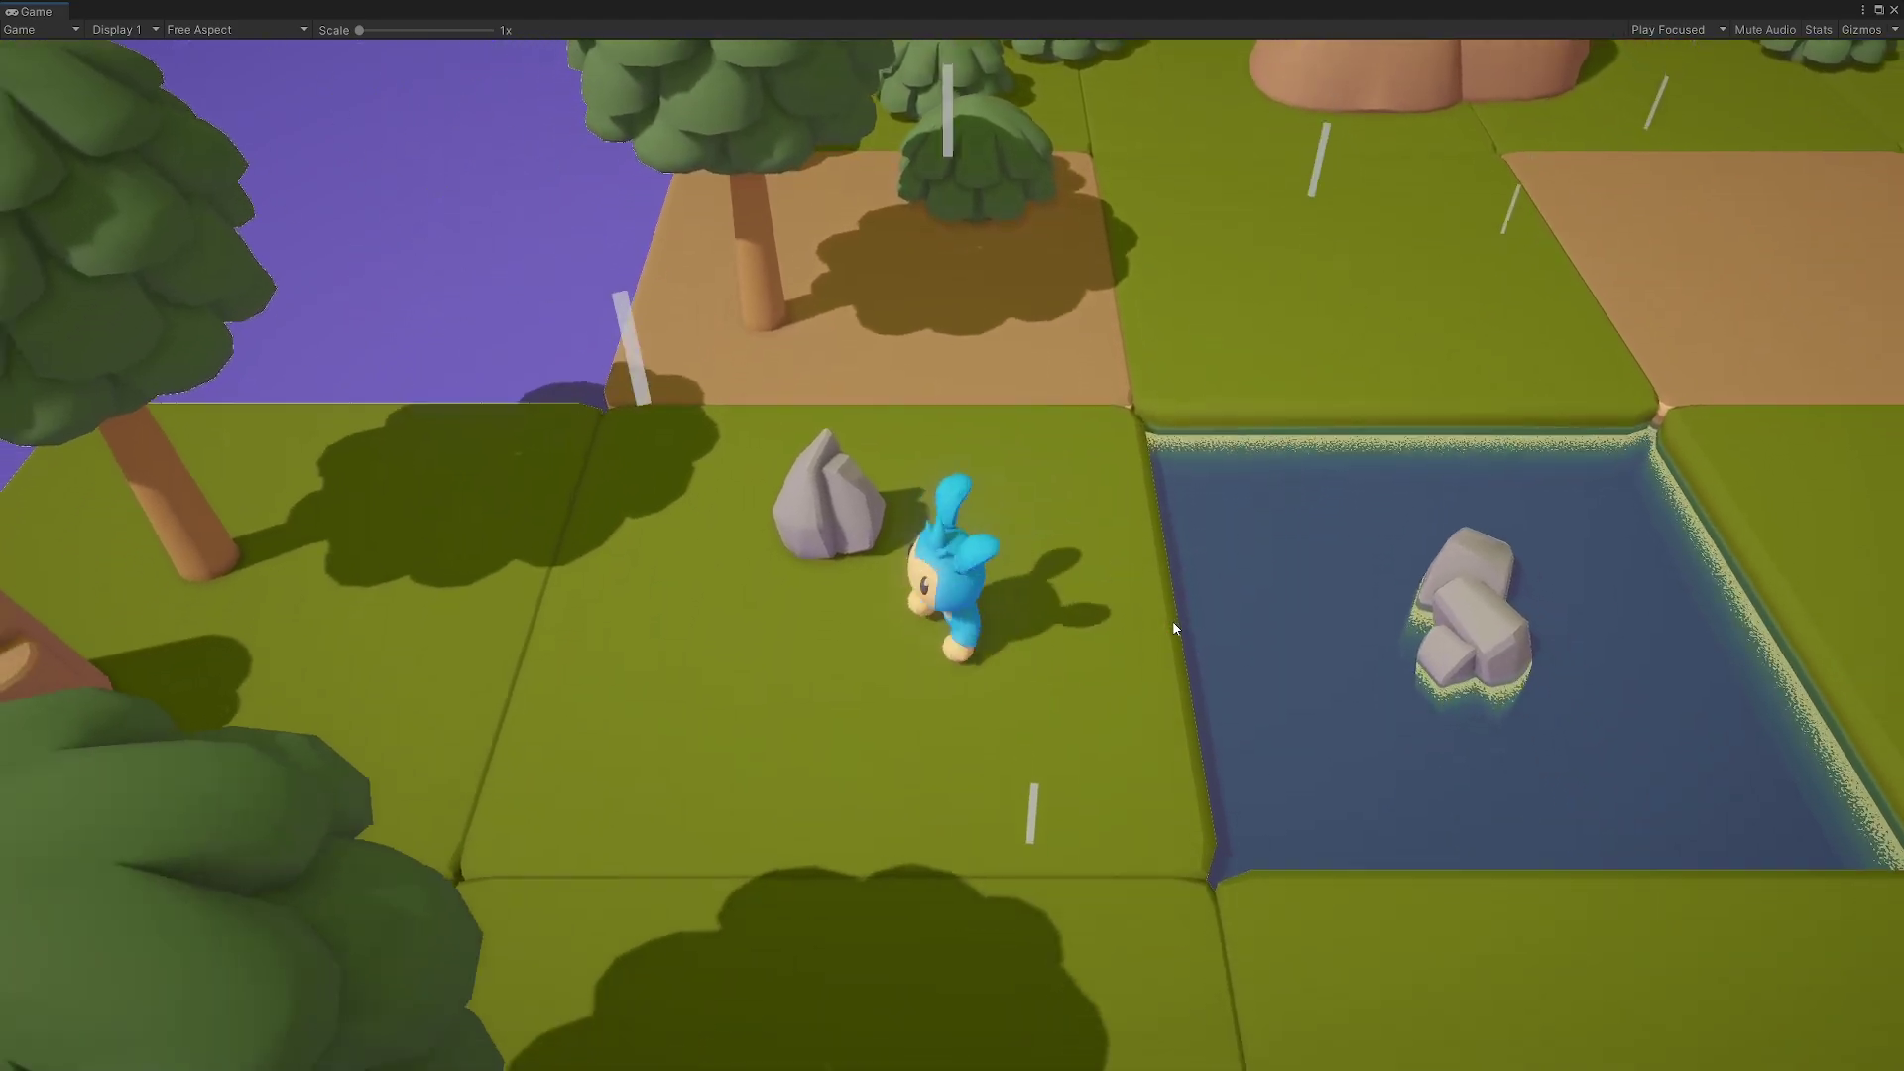
key(a)
key(s)
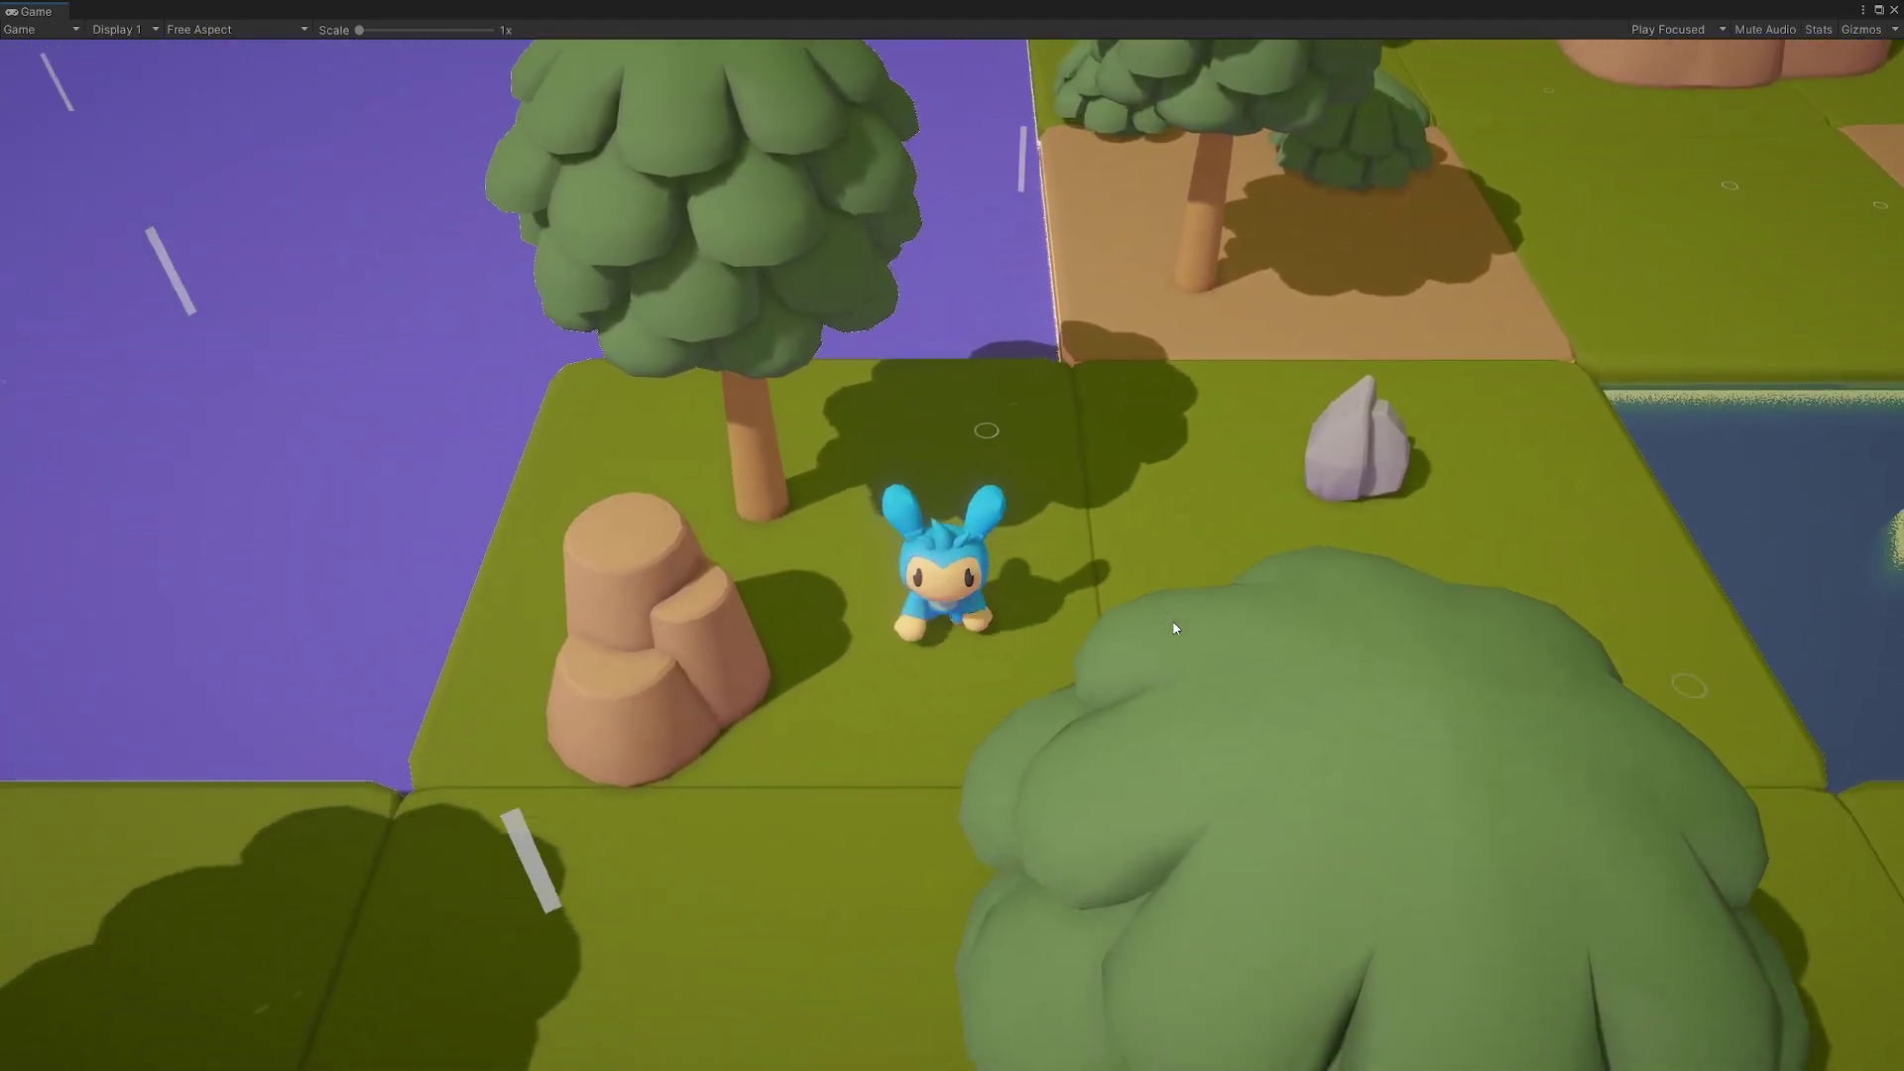
key(a)
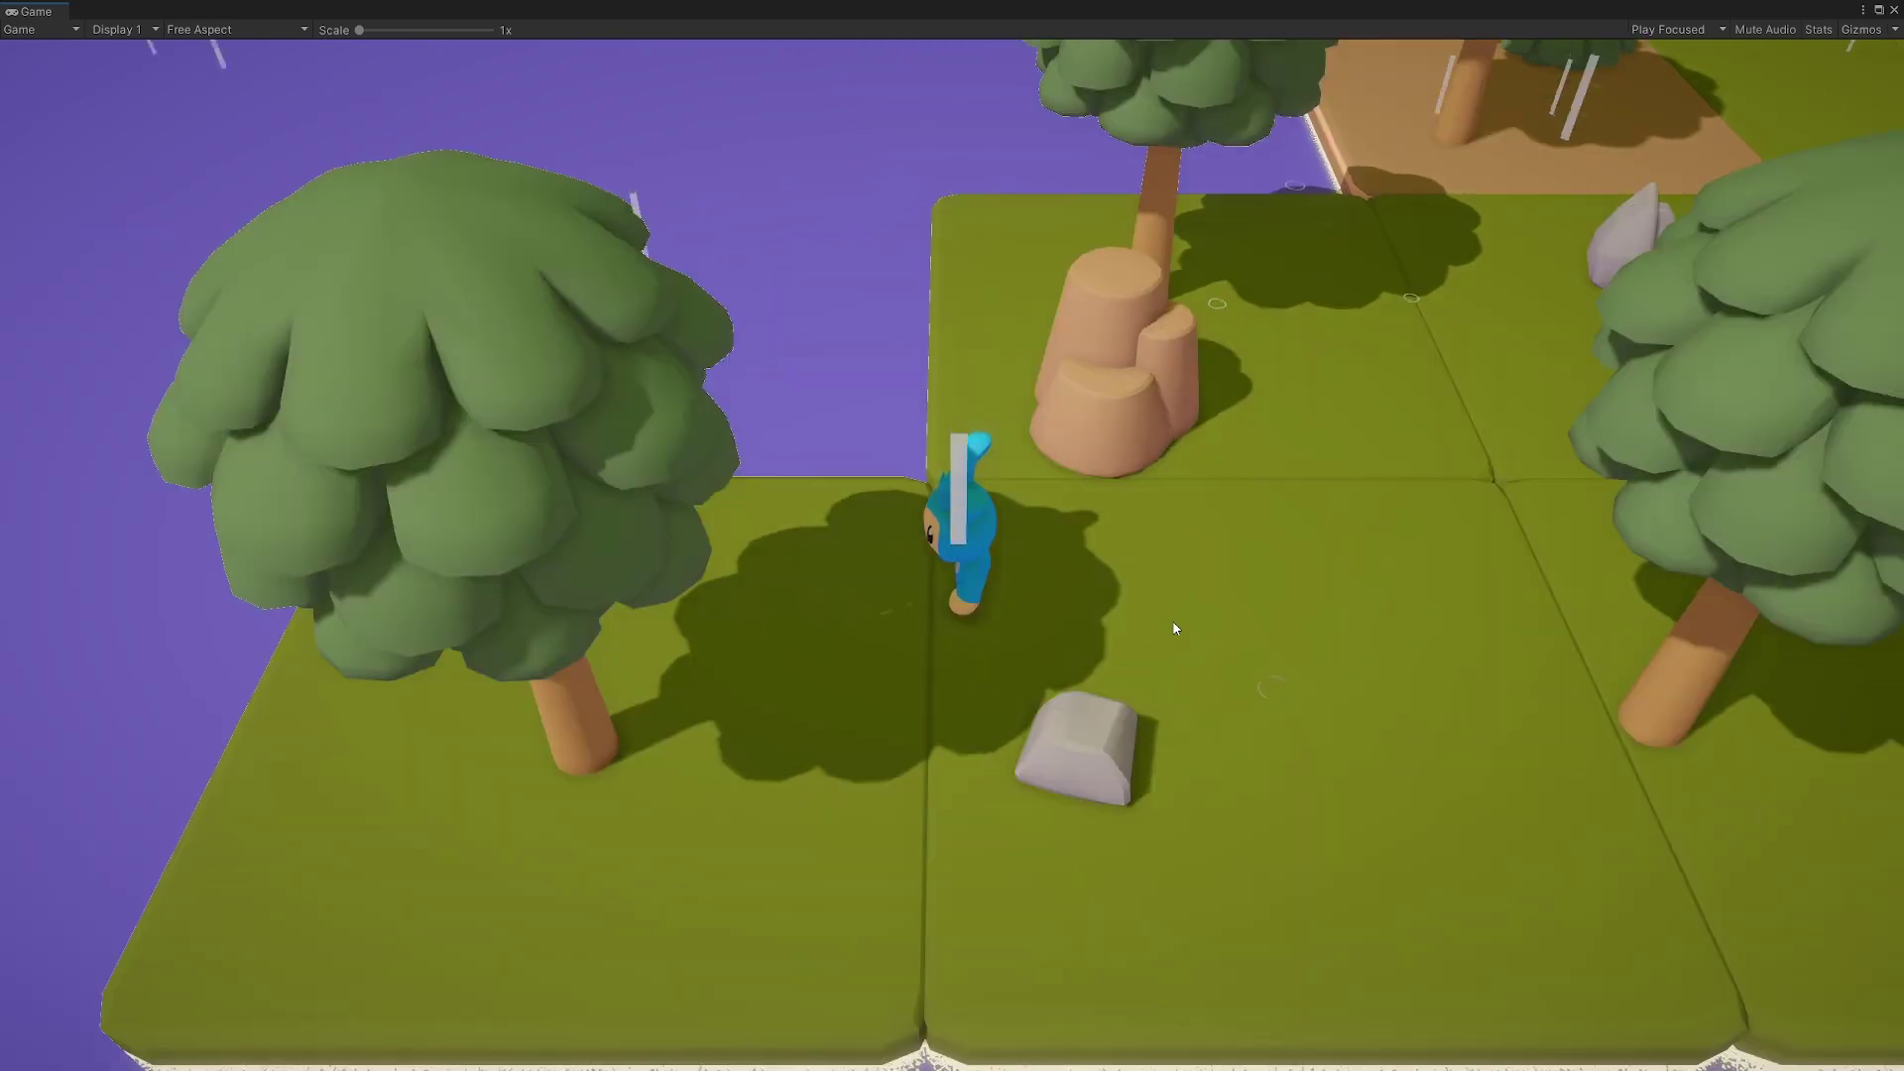
key(s)
key(d)
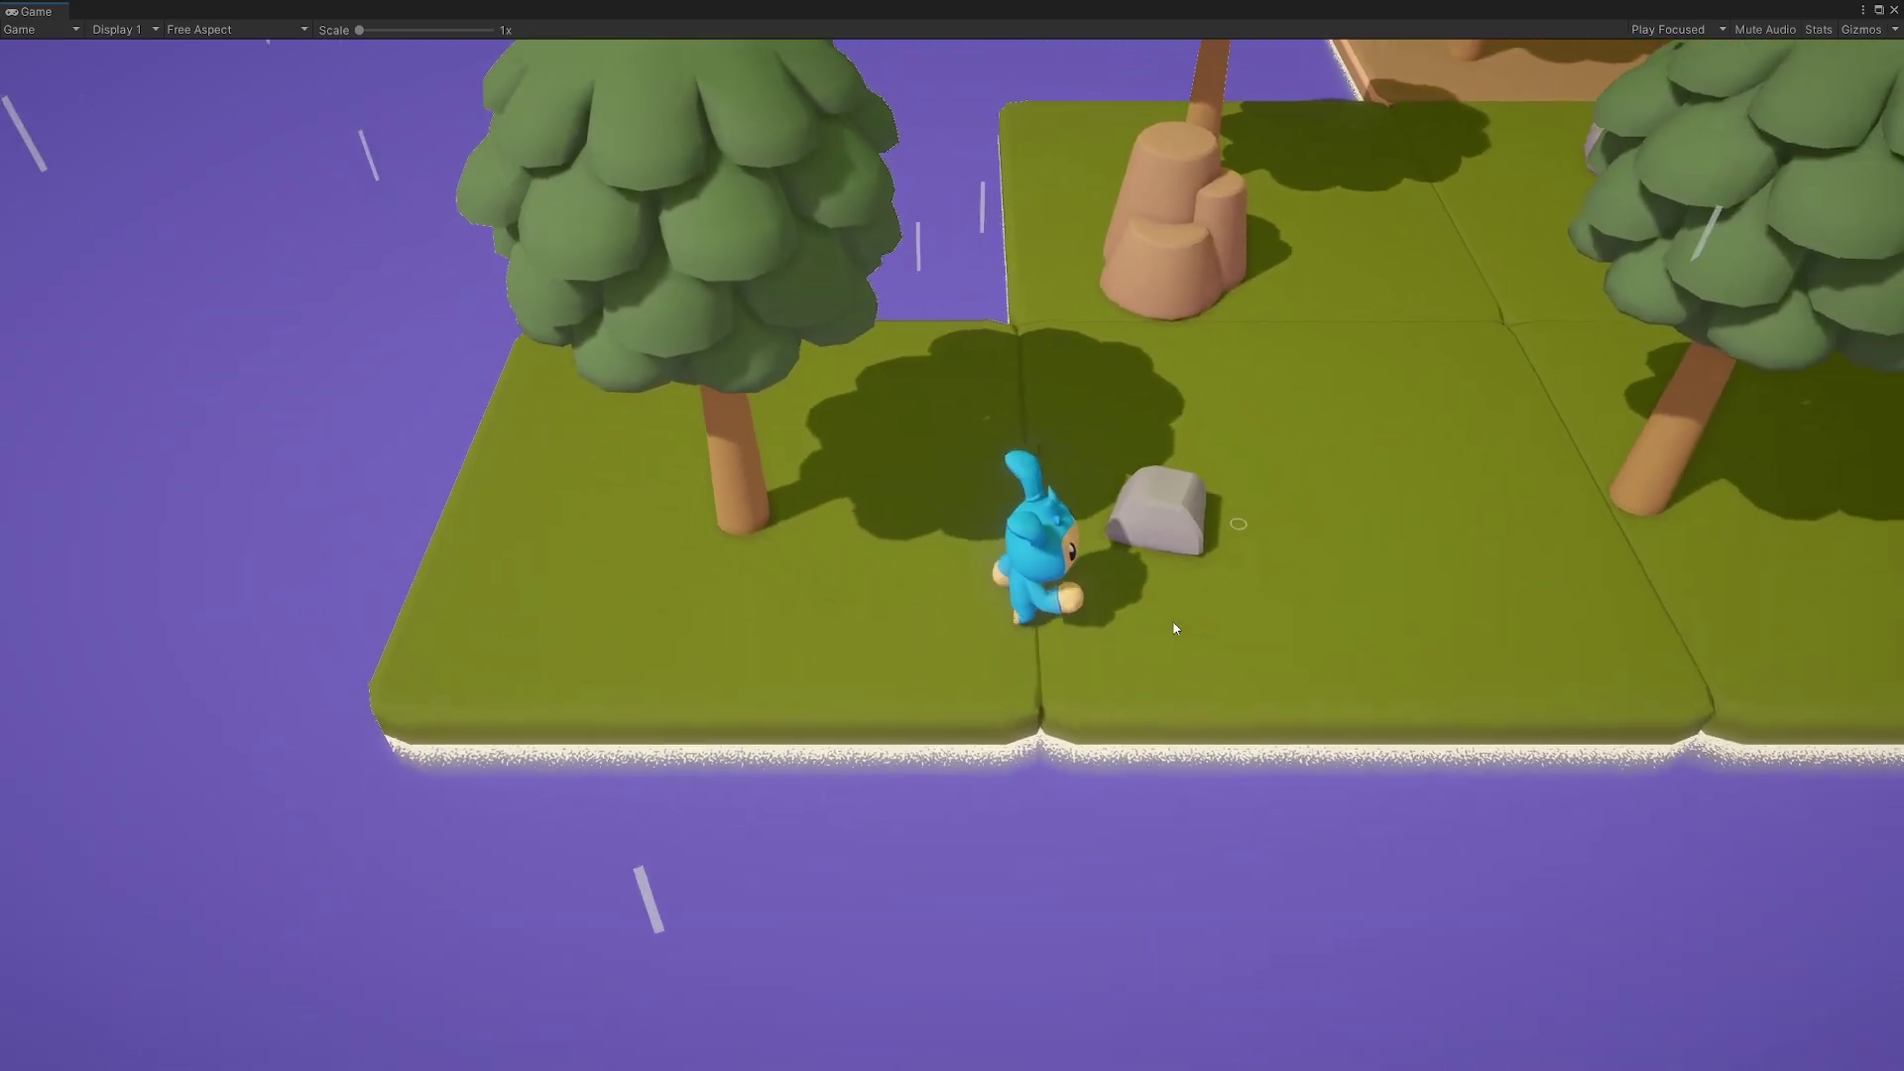
key(d)
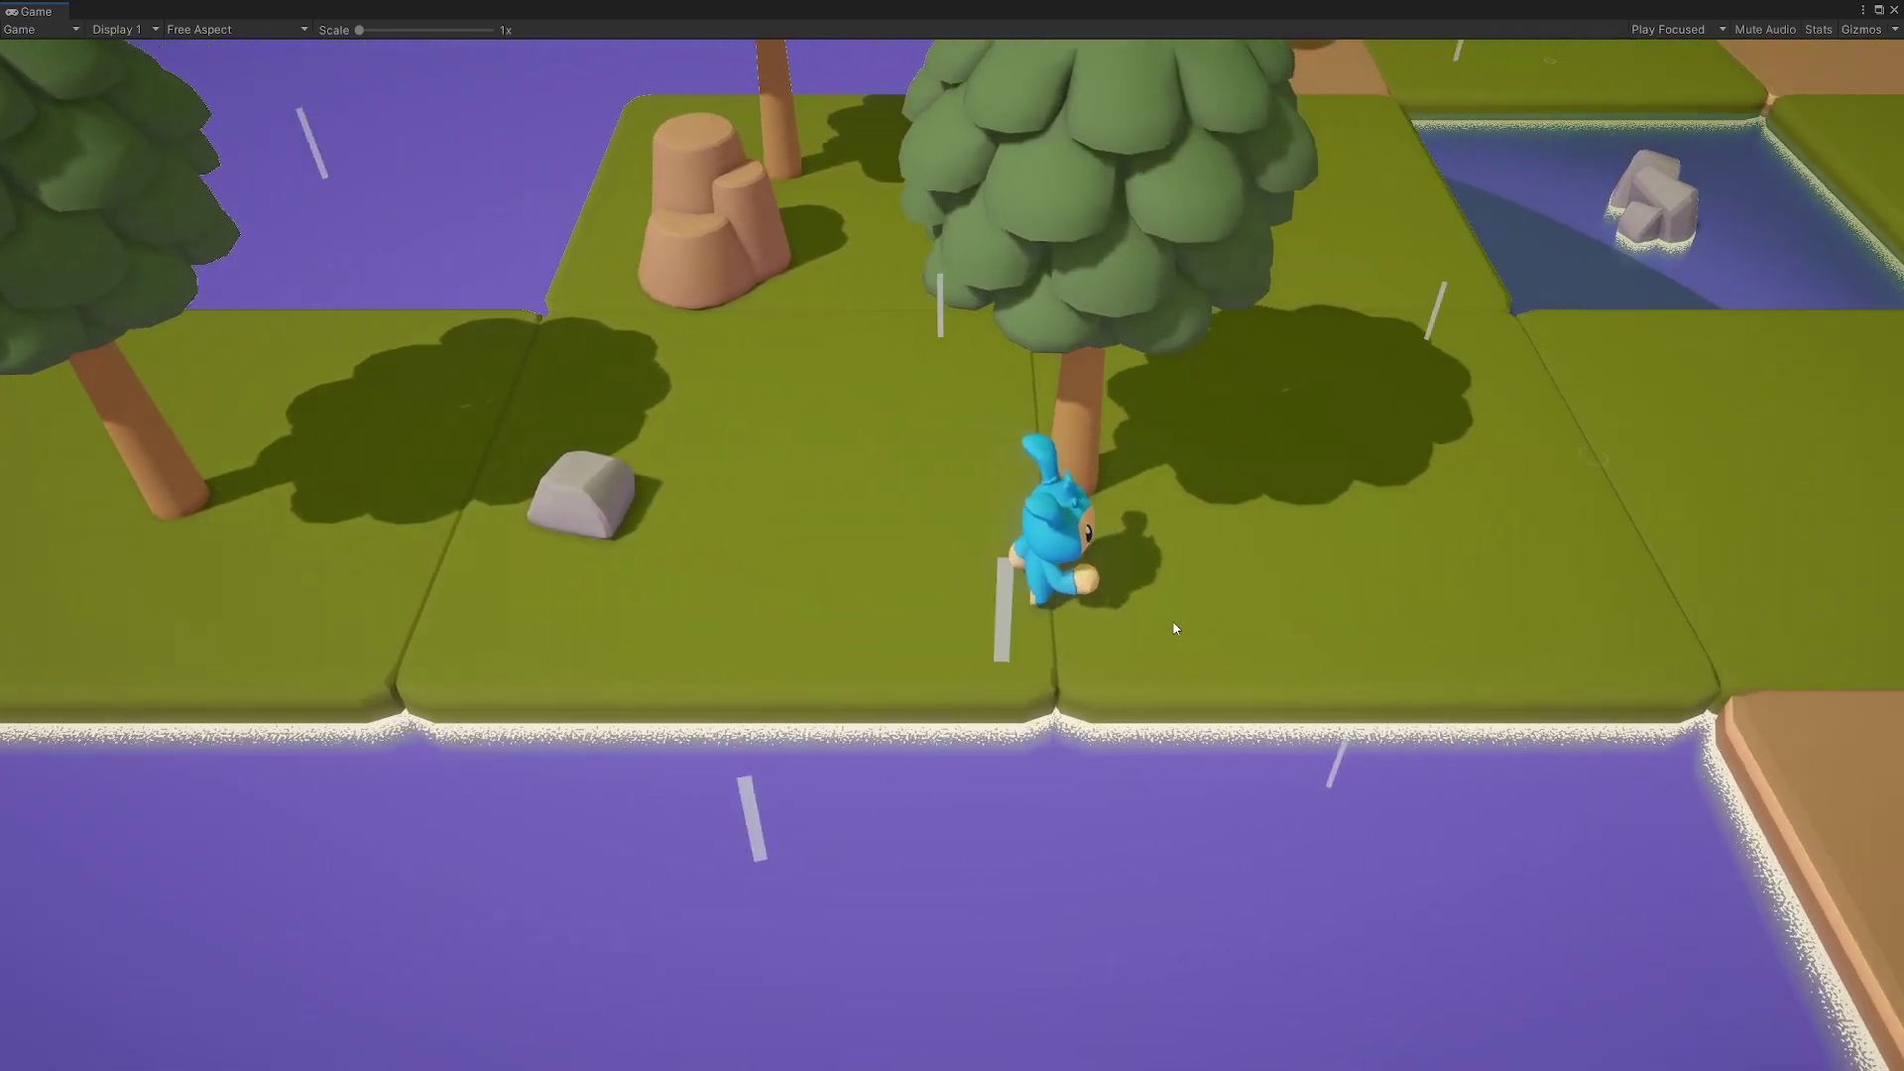
key(d)
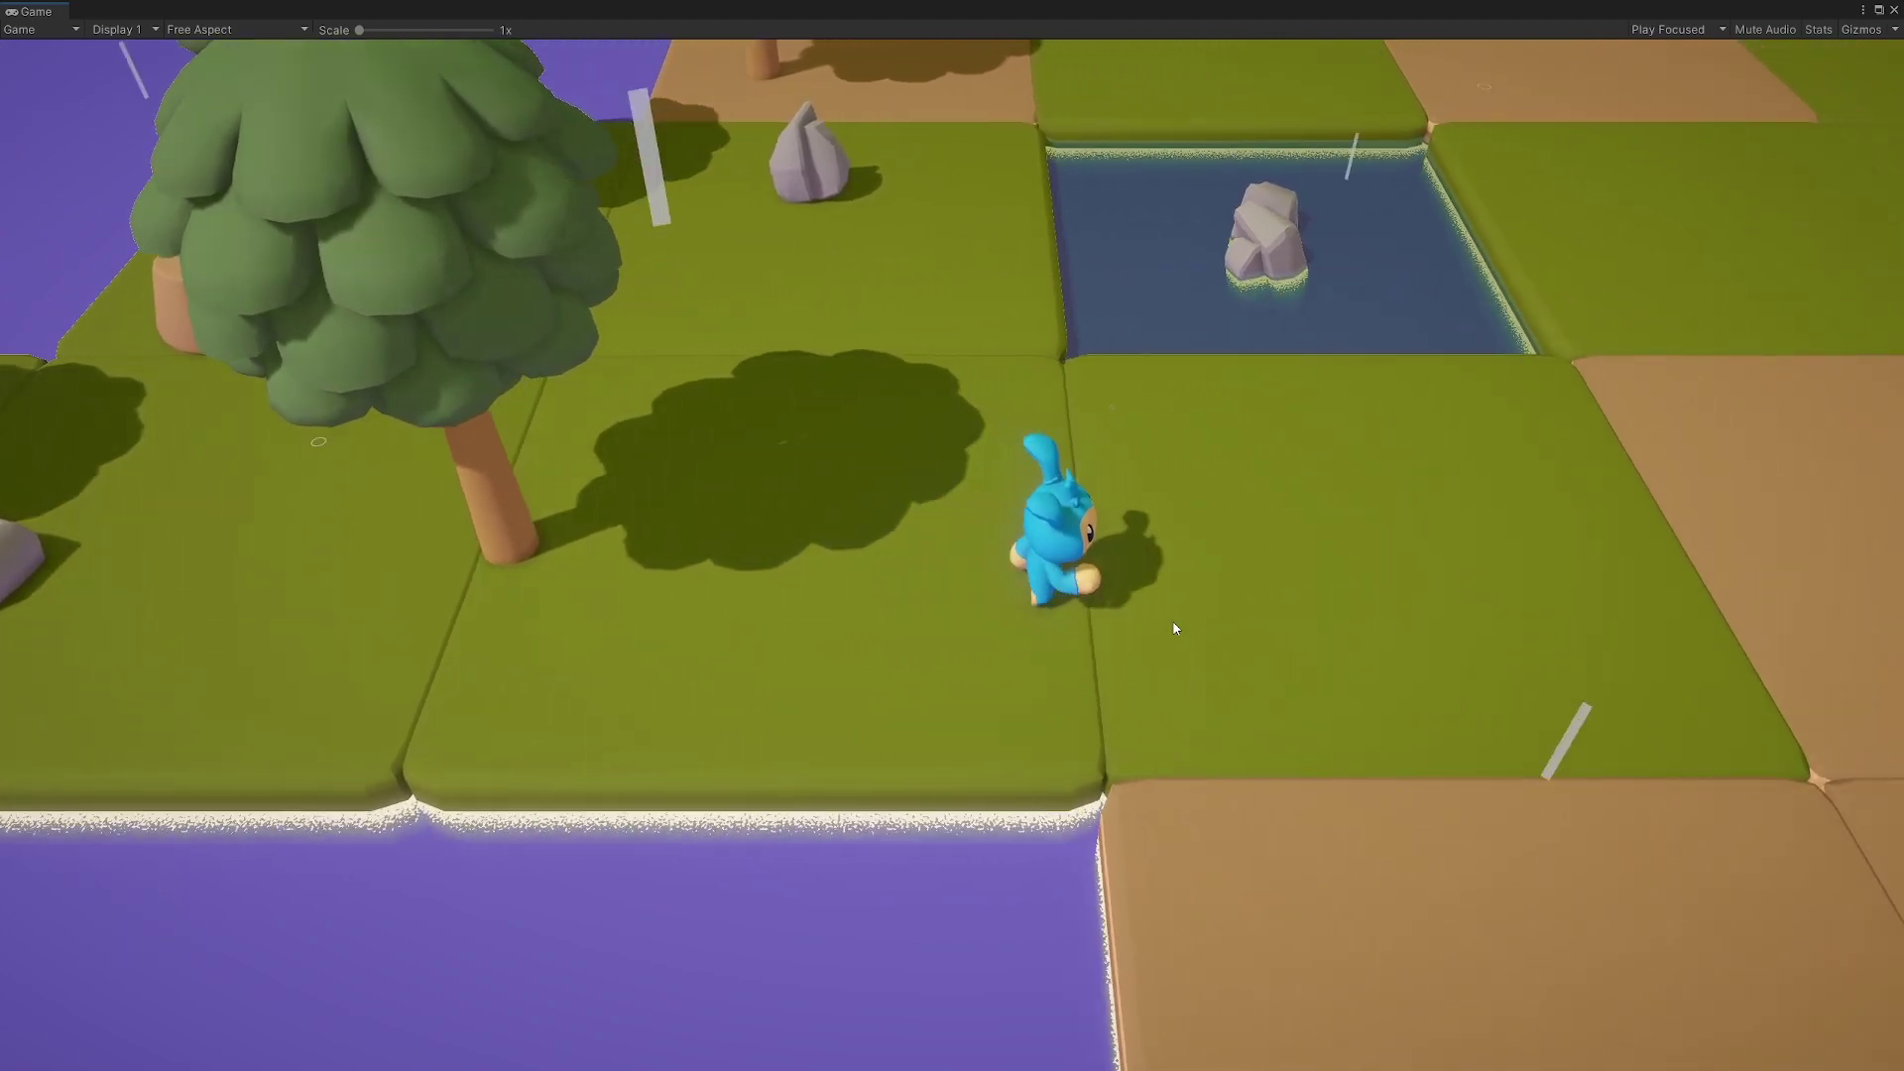
key(d)
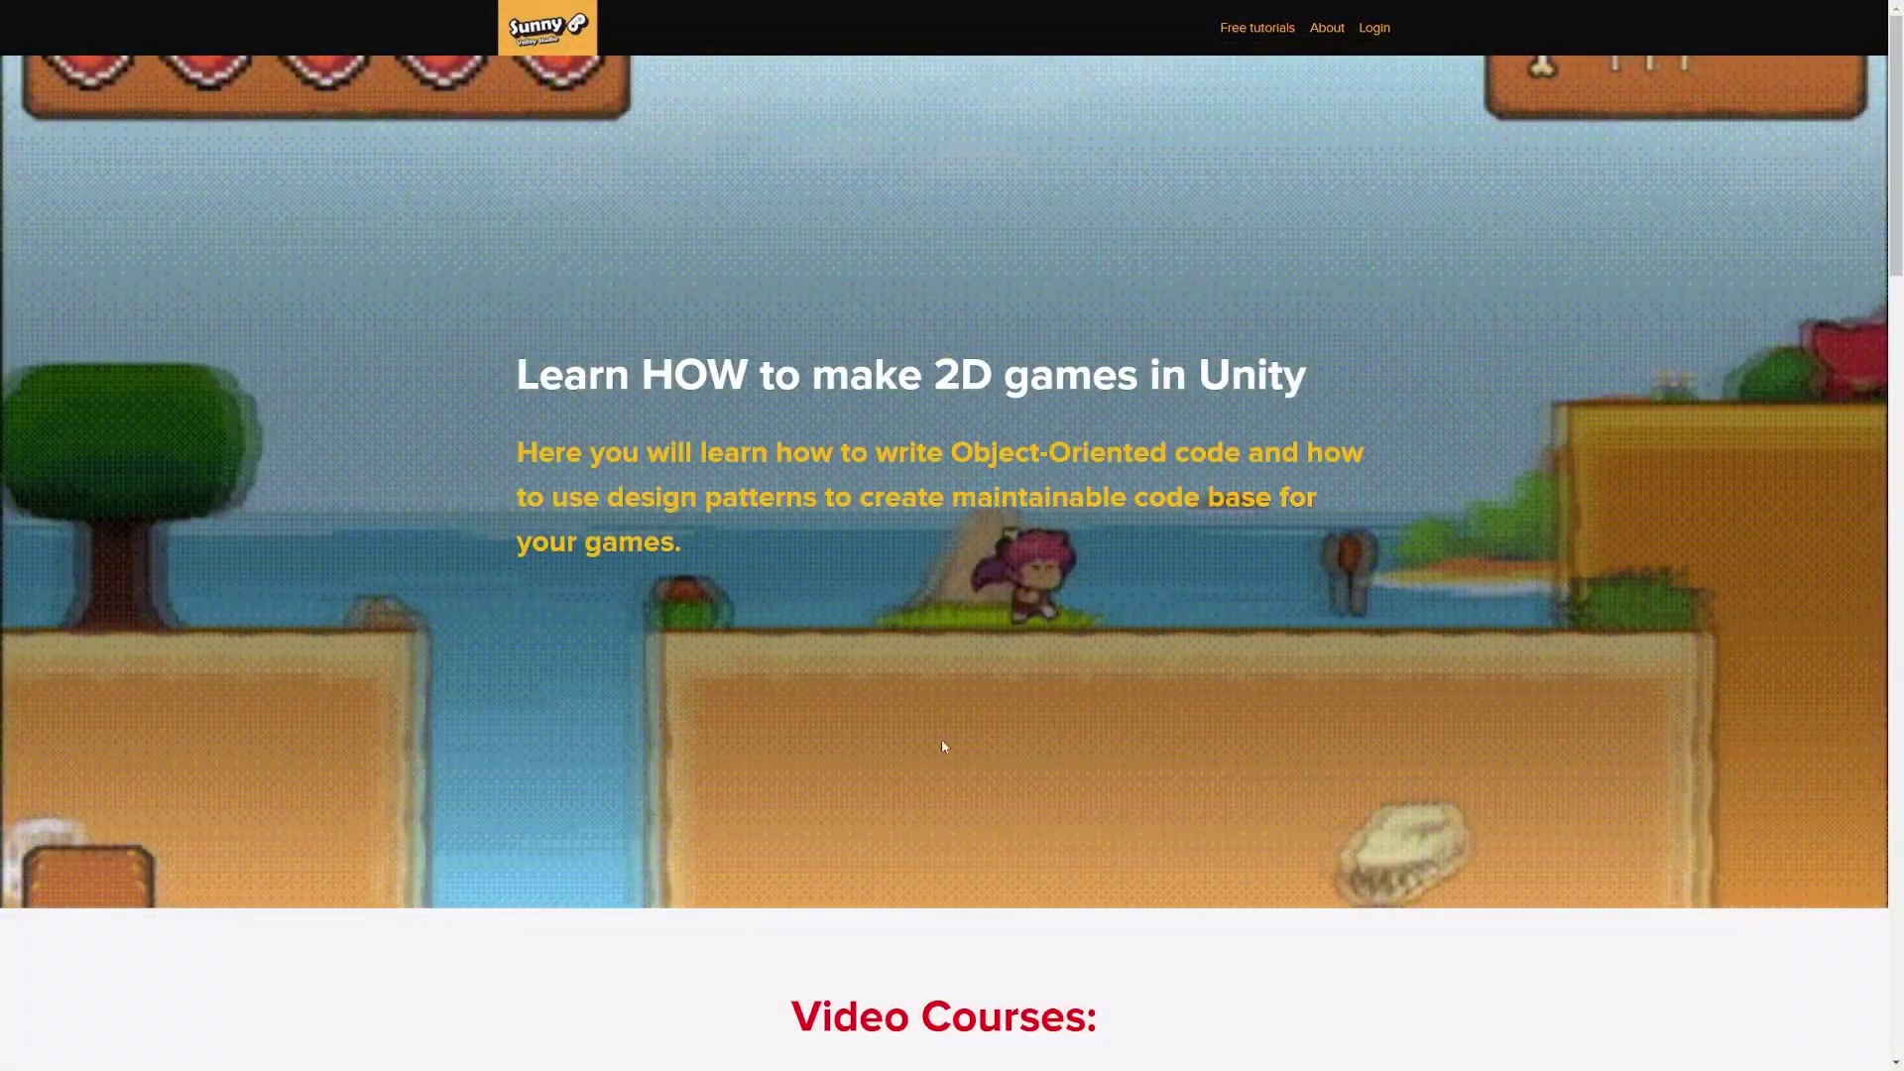
Scroll the tutorial site down to the list of five Unity video courses
scroll(1169, 639, down, 5)
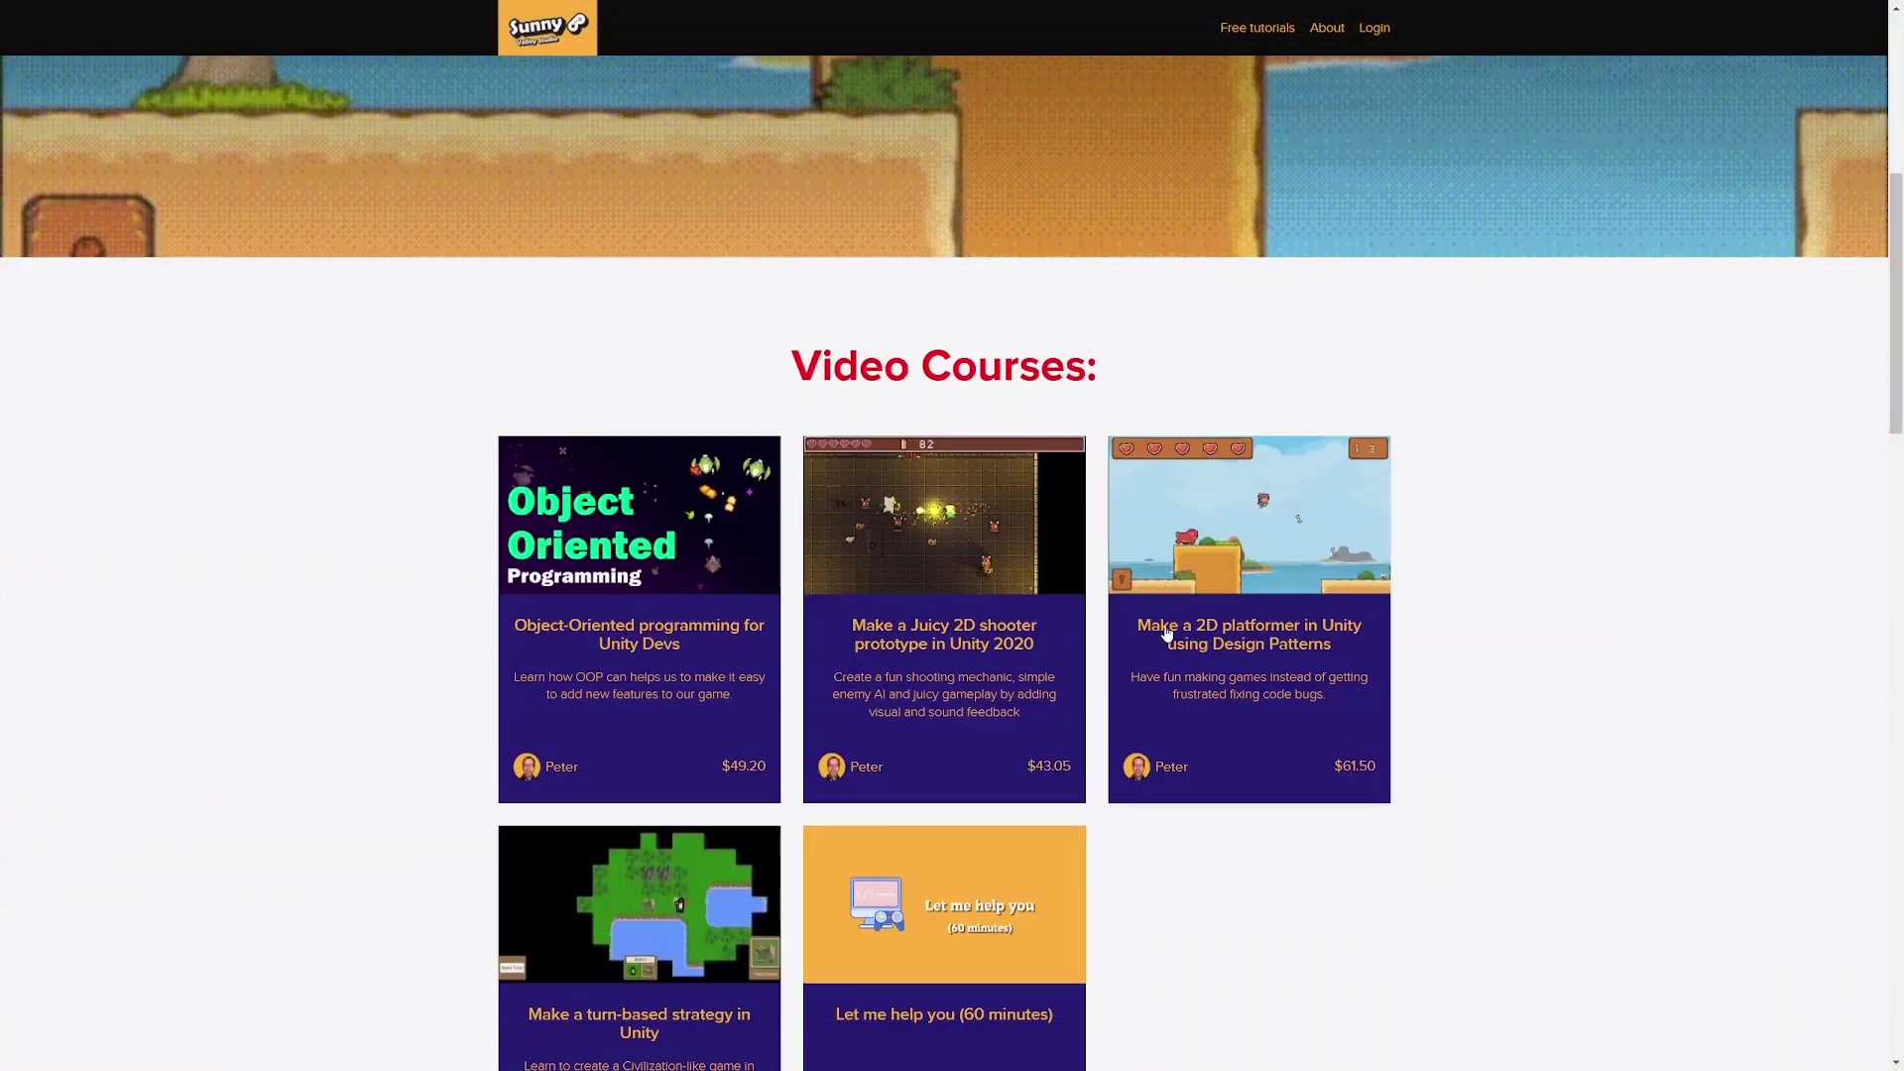
scroll(1343, 646, down, 2)
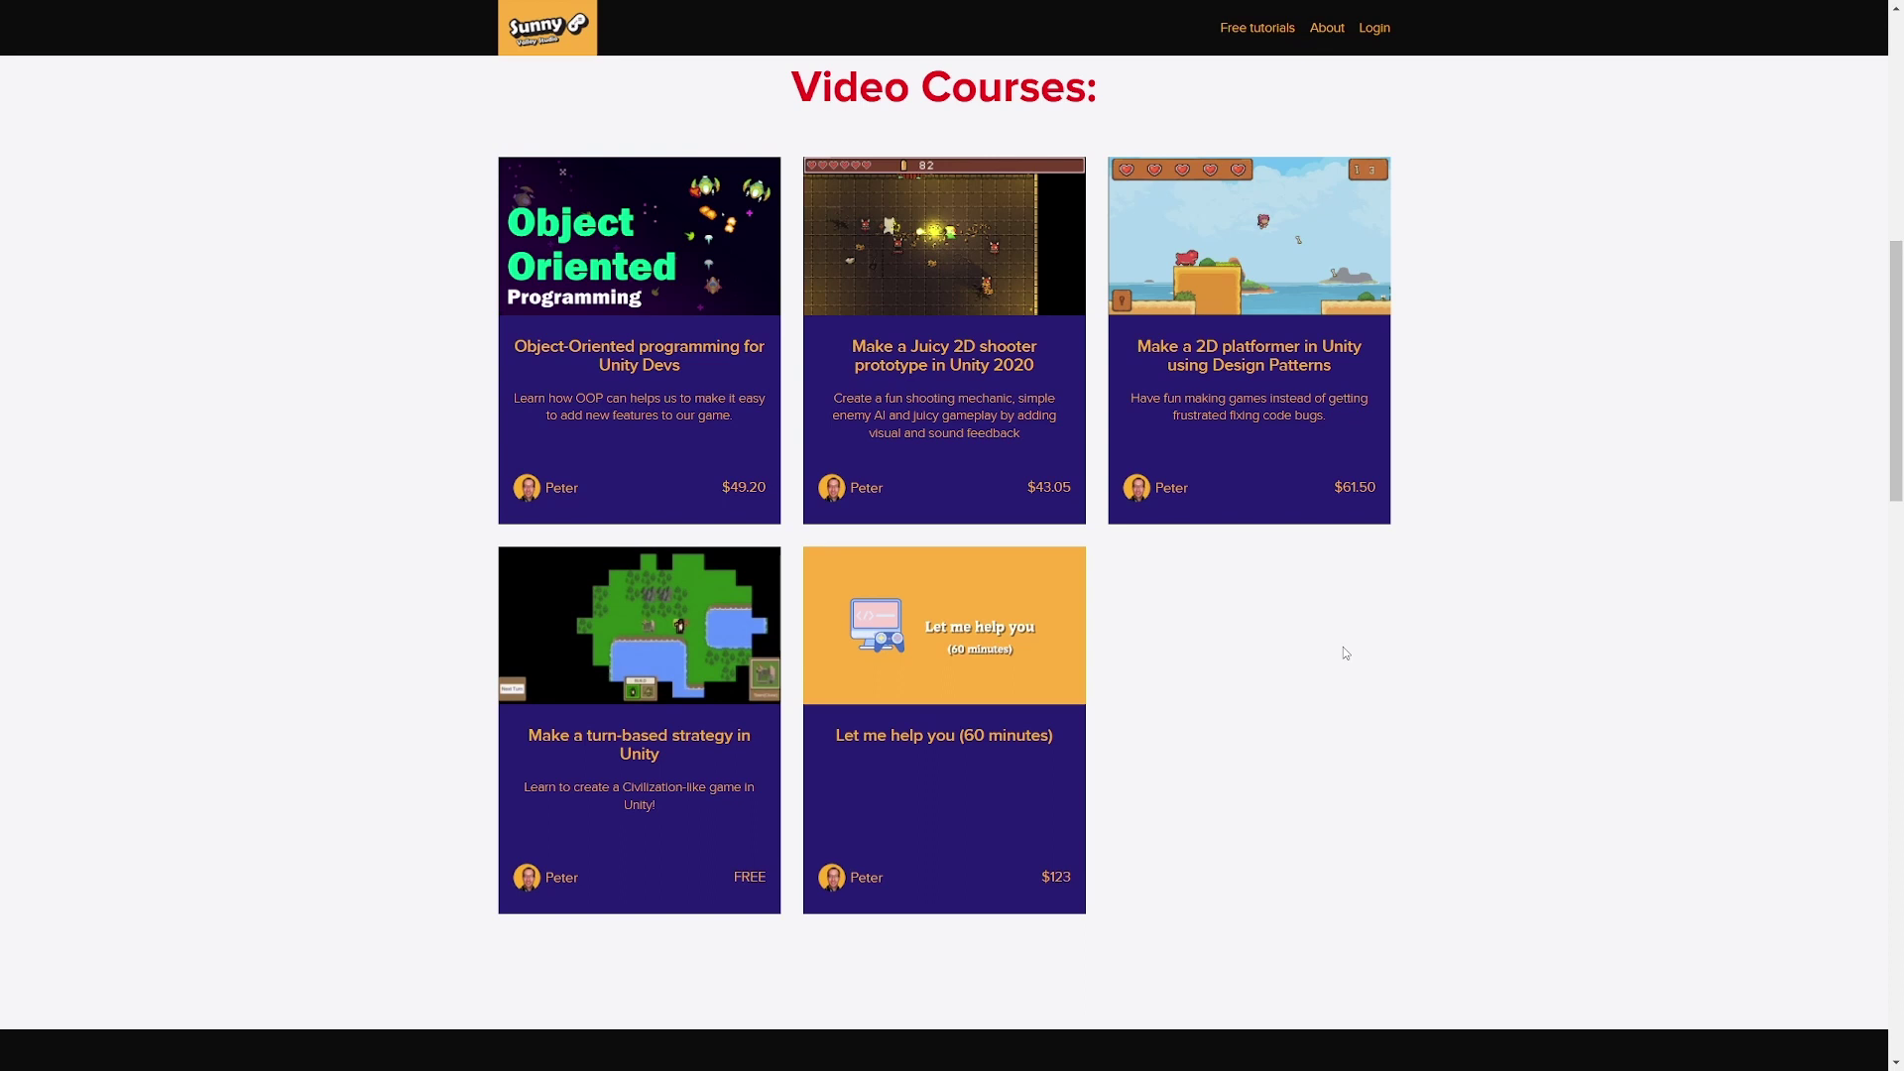